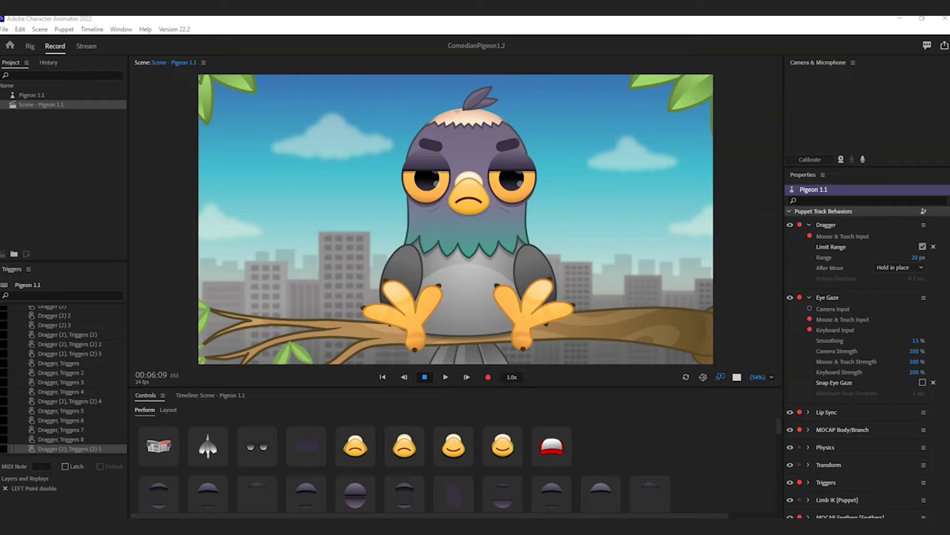
# Turn on the webcam and calibrate face tracking so the pigeon mirrors the performer's face.
pyautogui.click(840, 160)
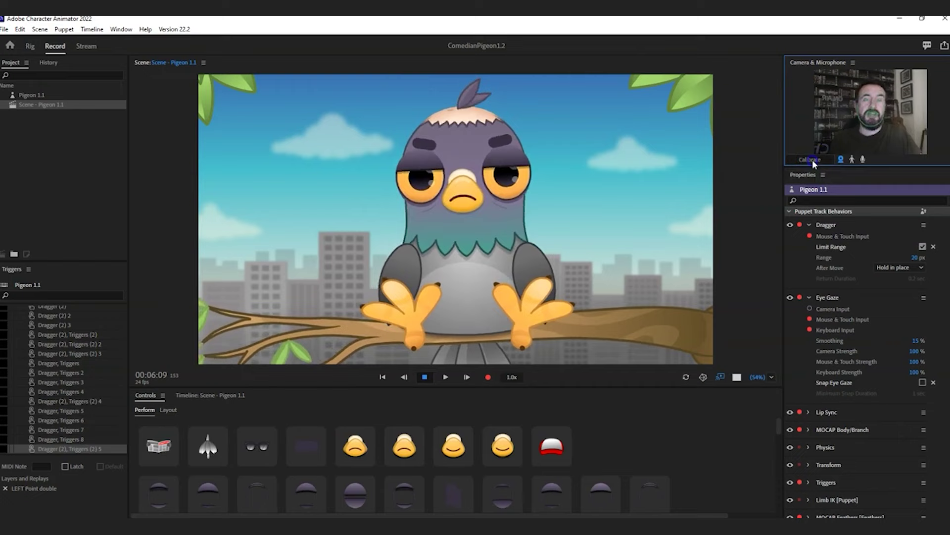
pyautogui.click(813, 159)
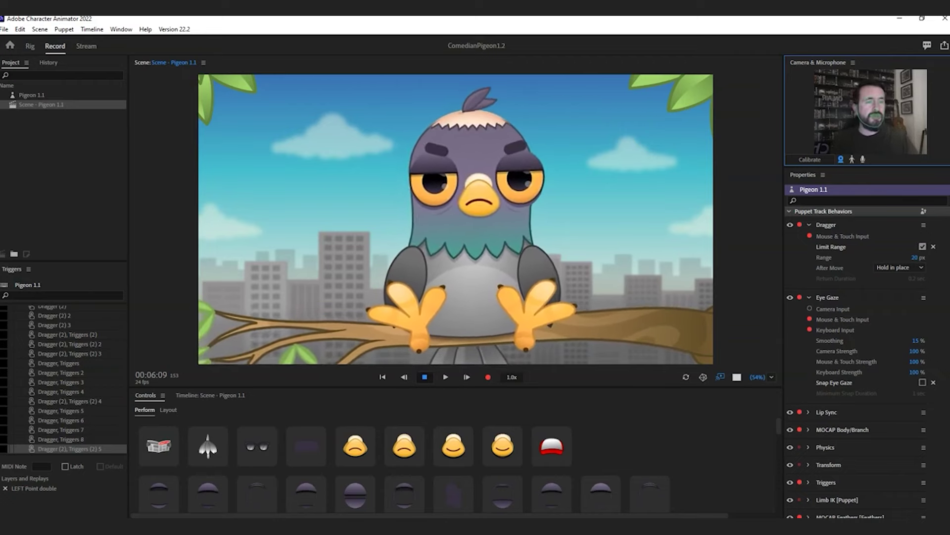
pyautogui.scroll(-3, 841, 379)
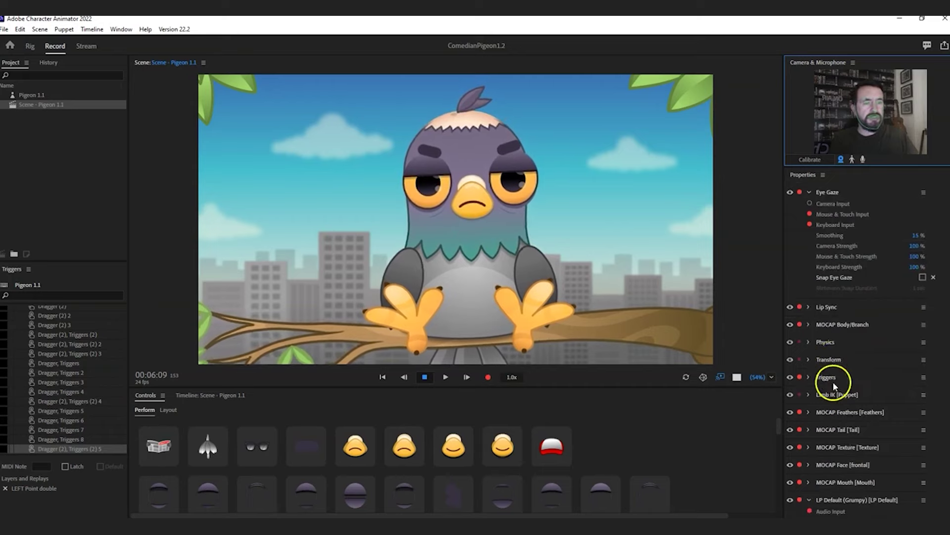
# Set MOCAP Body/Branch Head Position Strength to 50%, then nudge the pigeon's head to test it.
pyautogui.scroll(3, 833, 382)
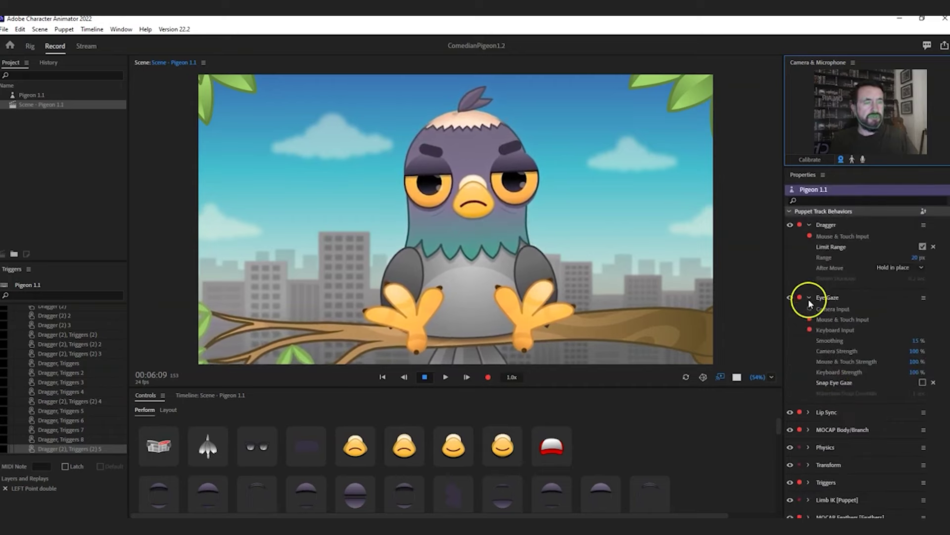
pyautogui.scroll(-3, 815, 375)
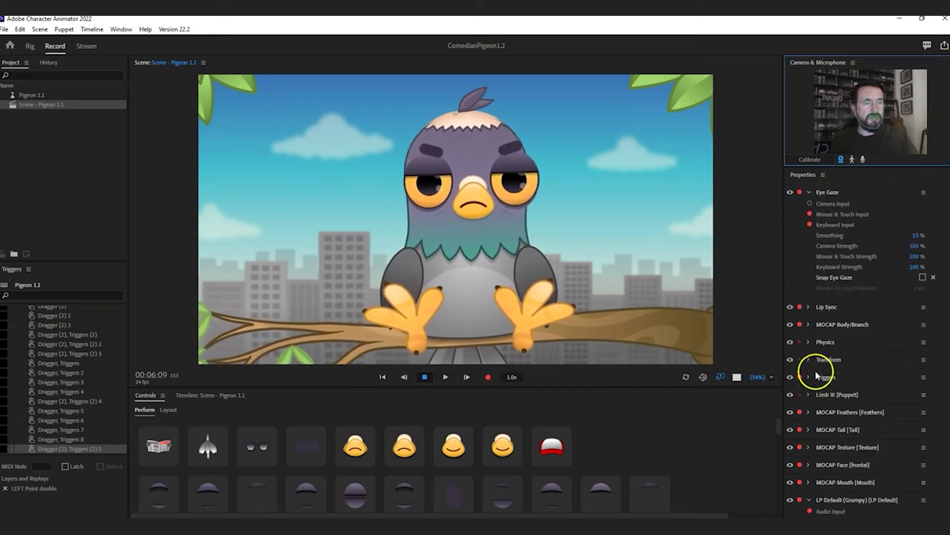
pyautogui.click(808, 326)
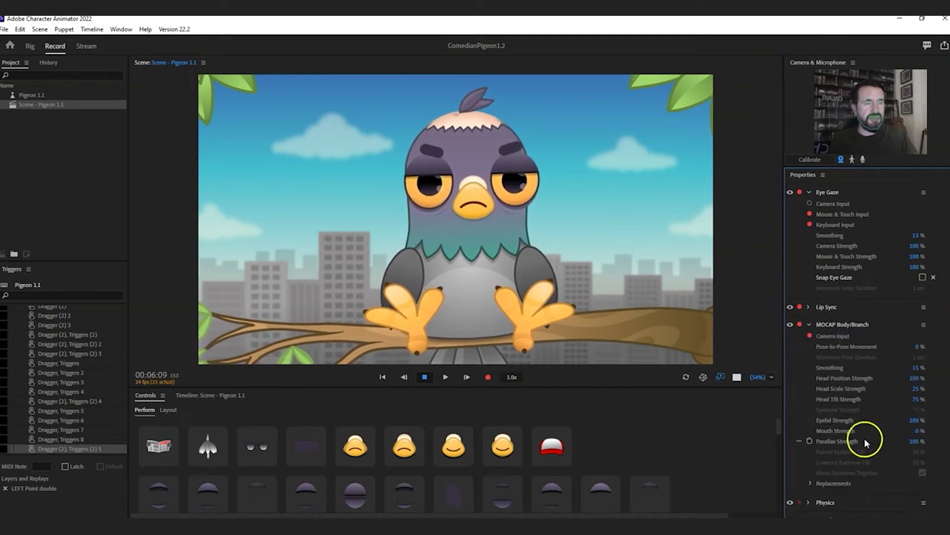
pyautogui.click(914, 378)
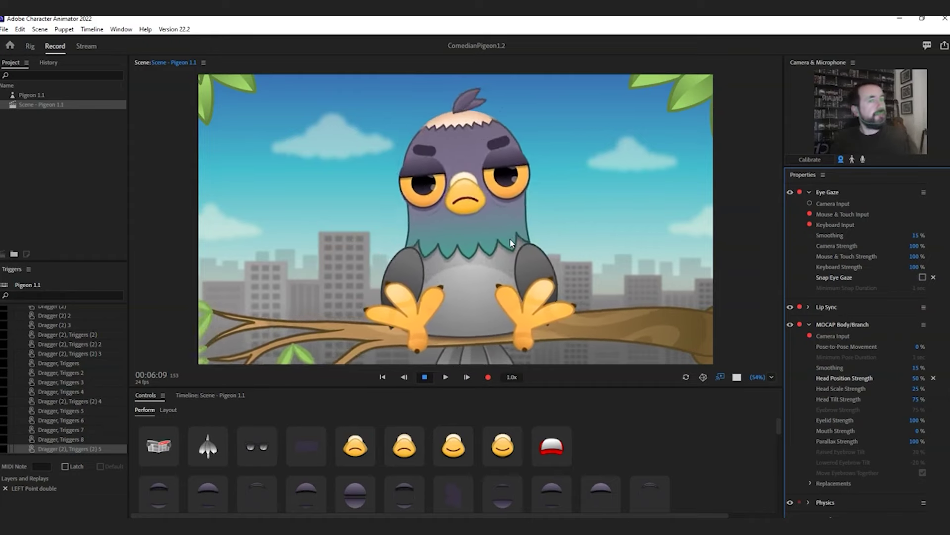
pyautogui.moveTo(505, 138); pyautogui.dragTo(490, 123)
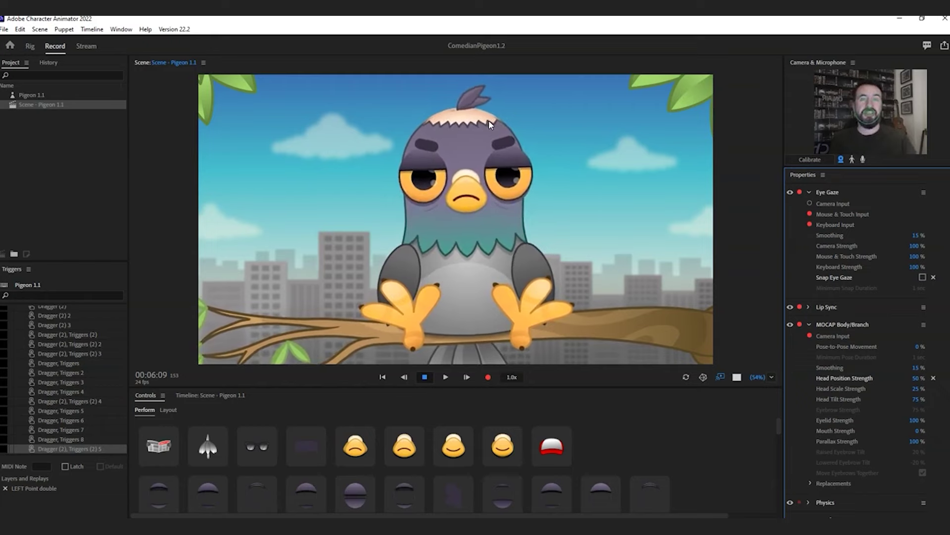
pyautogui.click(395, 236)
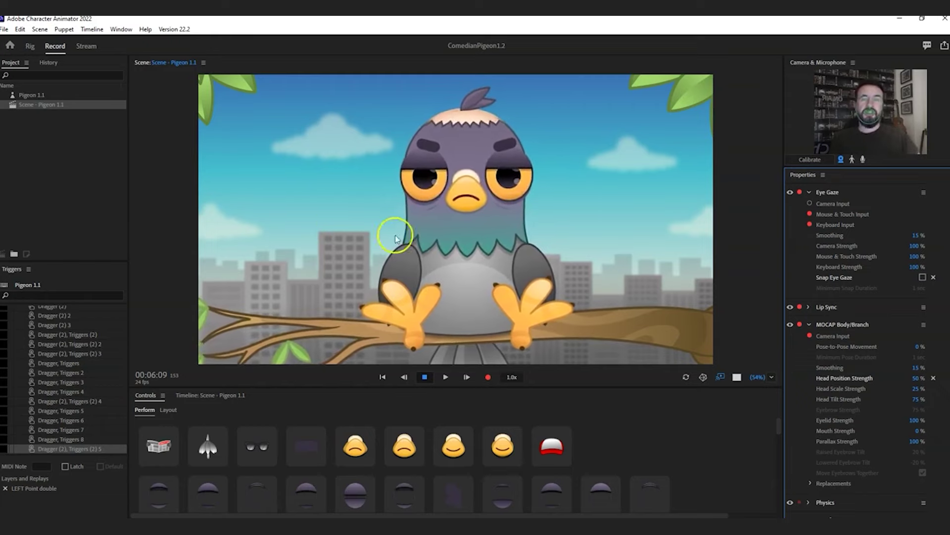
pyautogui.moveTo(290, 293)
pyautogui.mouseDown()
pyautogui.moveTo(261, 322)
pyautogui.moveTo(233, 238)
pyautogui.moveTo(483, 223)
pyautogui.mouseUp()
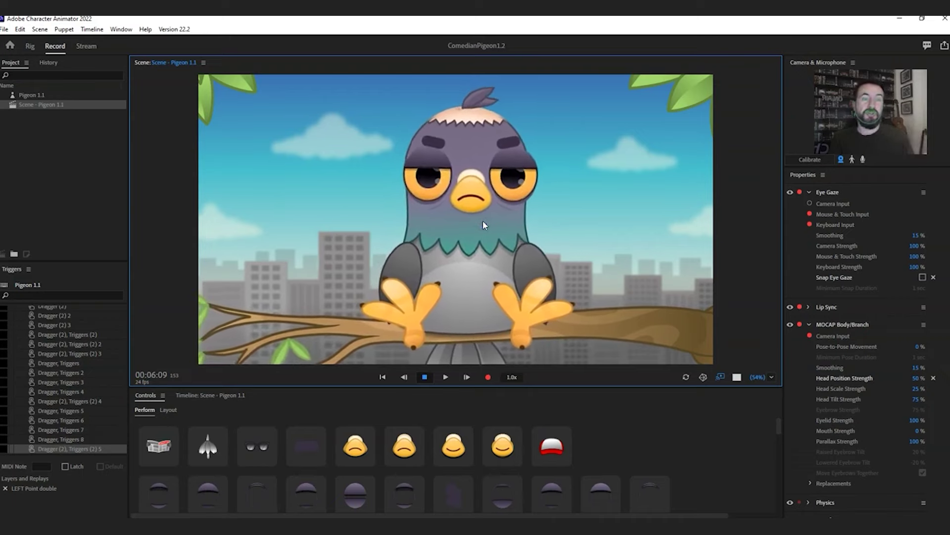
pyautogui.moveTo(483, 224)
pyautogui.mouseDown()
pyautogui.moveTo(635, 238)
pyautogui.moveTo(699, 349)
pyautogui.moveTo(583, 373)
pyautogui.moveTo(215, 352)
pyautogui.moveTo(237, 350)
pyautogui.mouseUp()
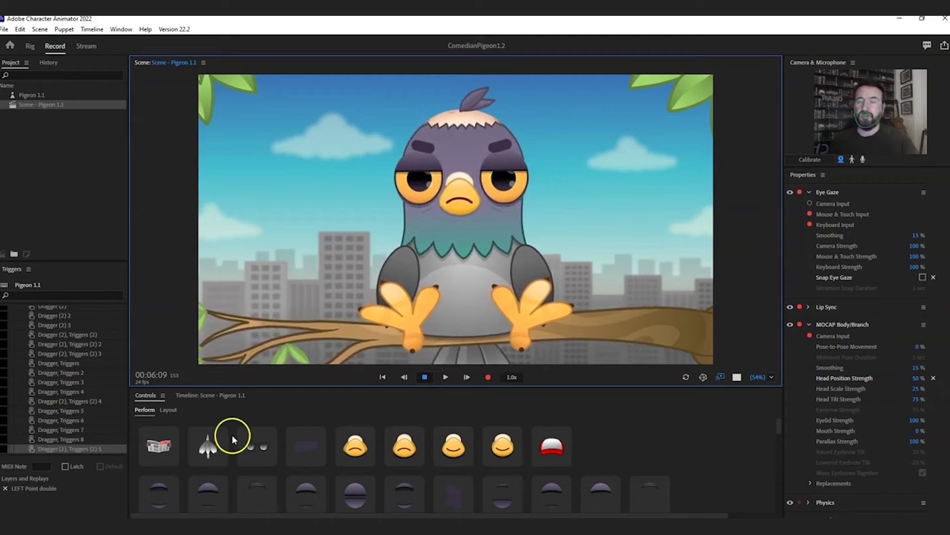
pyautogui.click(311, 453)
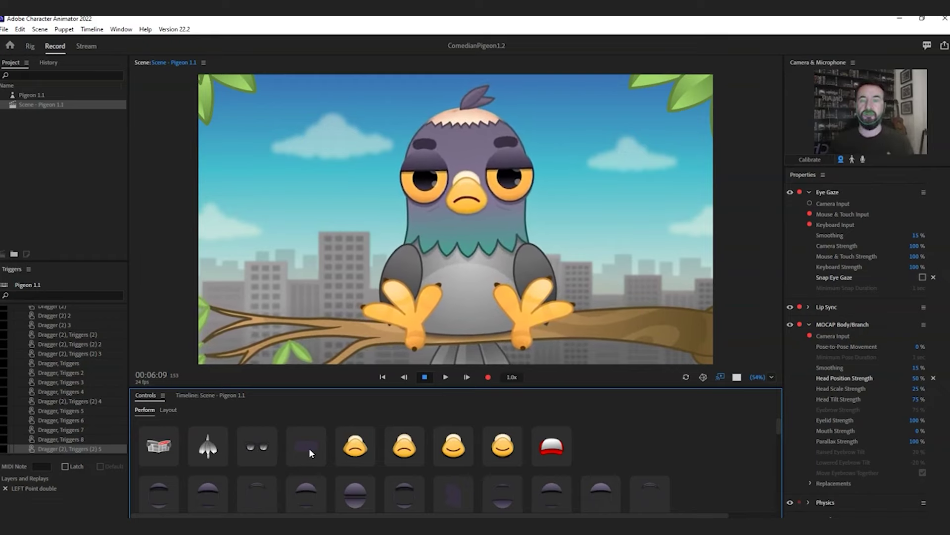
# Trigger the Newspaper with glasses on the pigeon, then select Pigeon 1.1 in the Project panel.
pyautogui.click(158, 446)
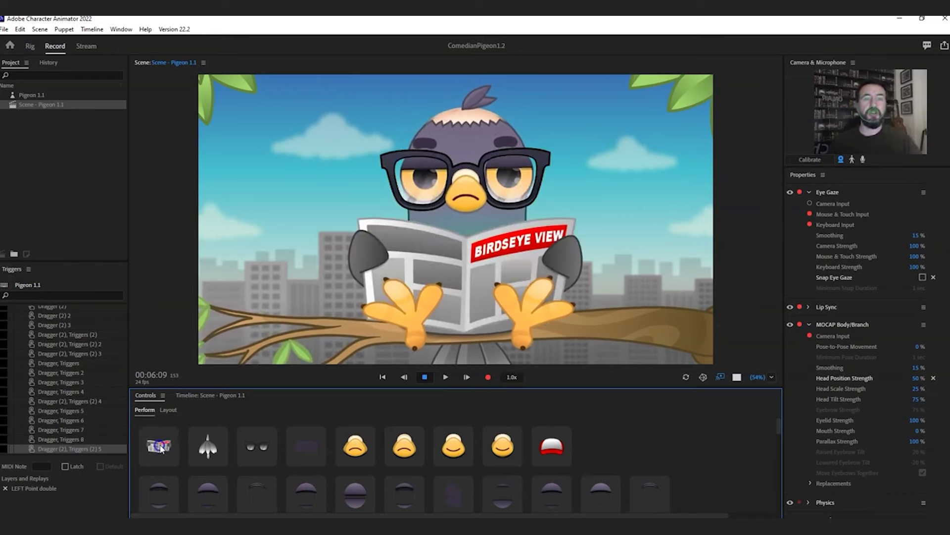
pyautogui.click(473, 348)
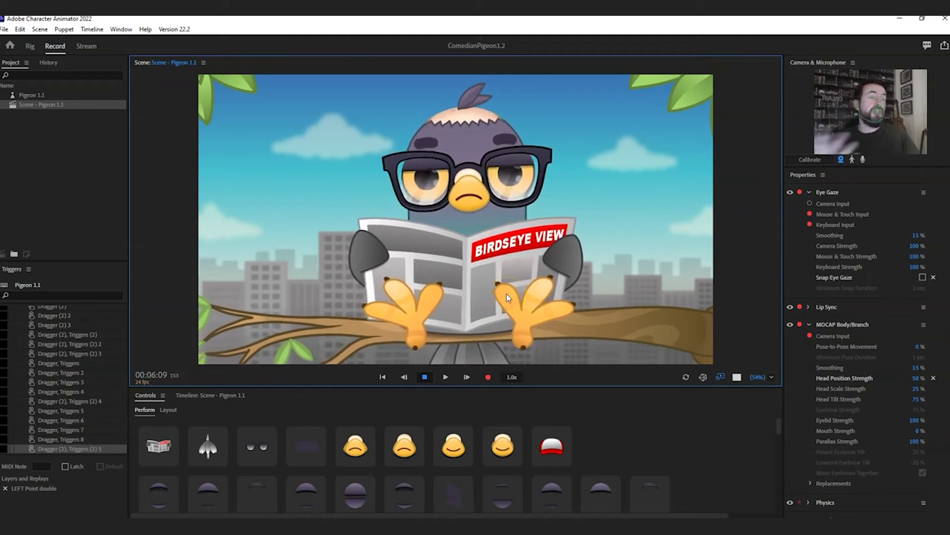
pyautogui.click(34, 95)
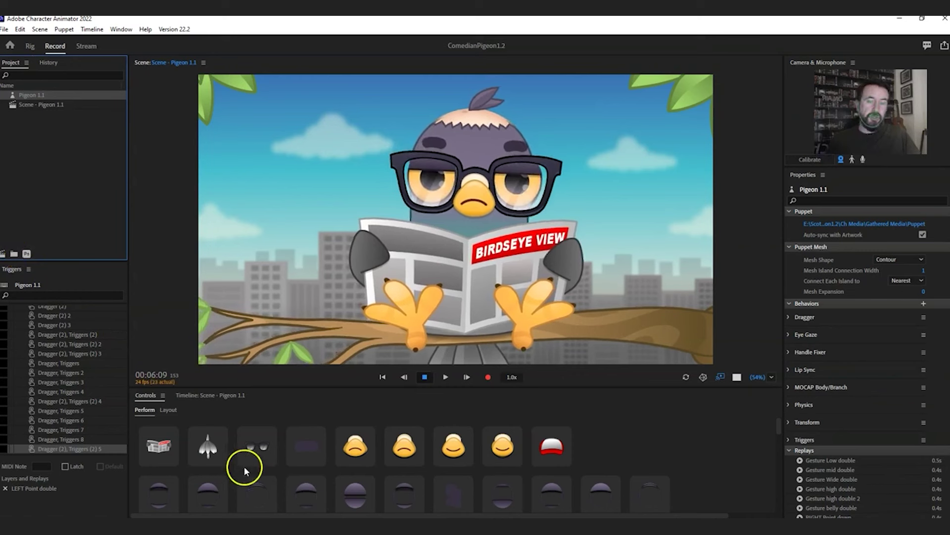
# In Photoshop's Puppet.psd, select the newspaper's Default0358 layer in the News group, then return to Character Animator.
pyautogui.moveTo(320, 531)
pyautogui.click(319, 495)
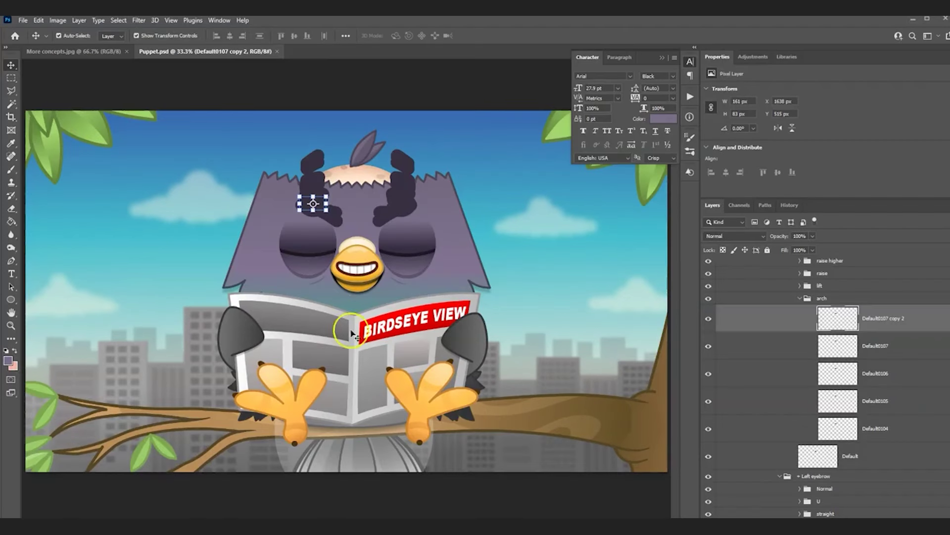
pyautogui.click(370, 360)
pyautogui.scroll(5, 847, 362)
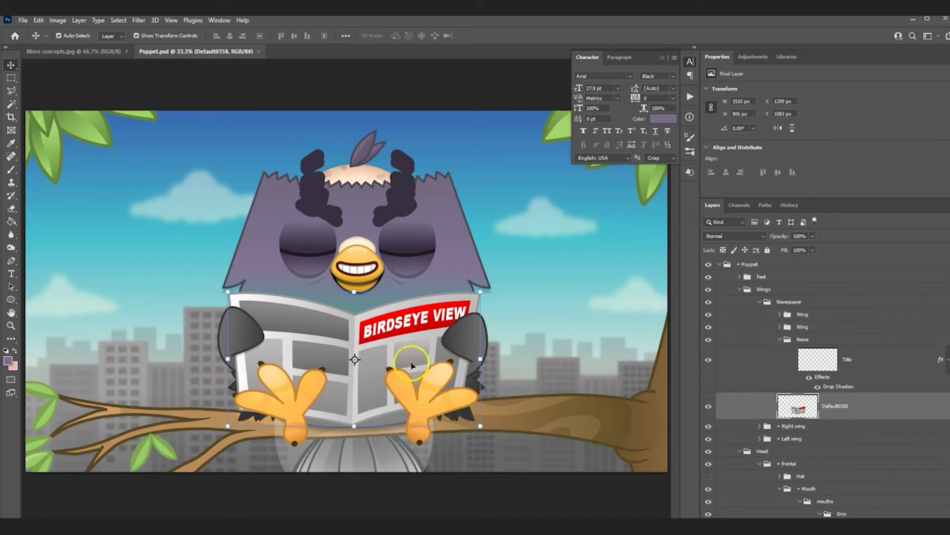
pyautogui.click(911, 20)
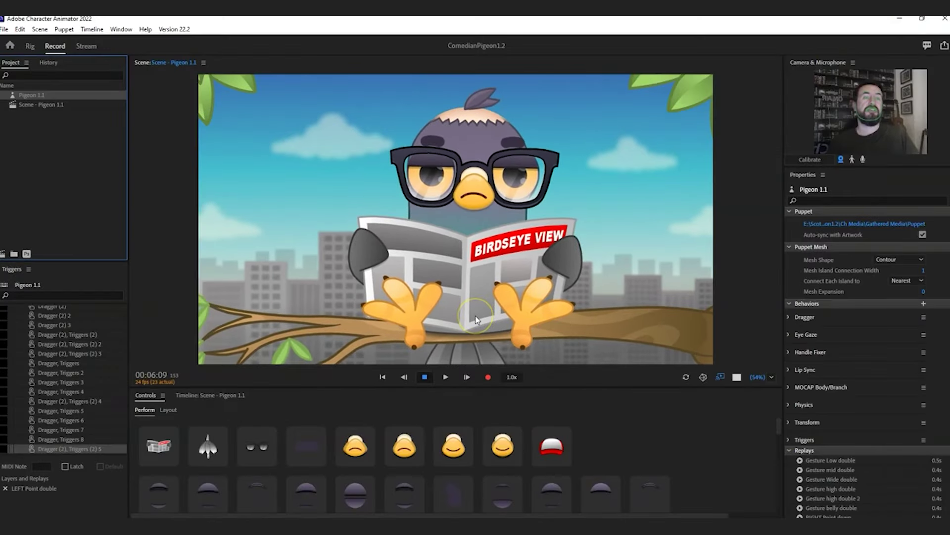
# Swap to dark sunglasses with key 3, then toggle the Glasses and Newspaper triggers off and on.
pyautogui.press('3')
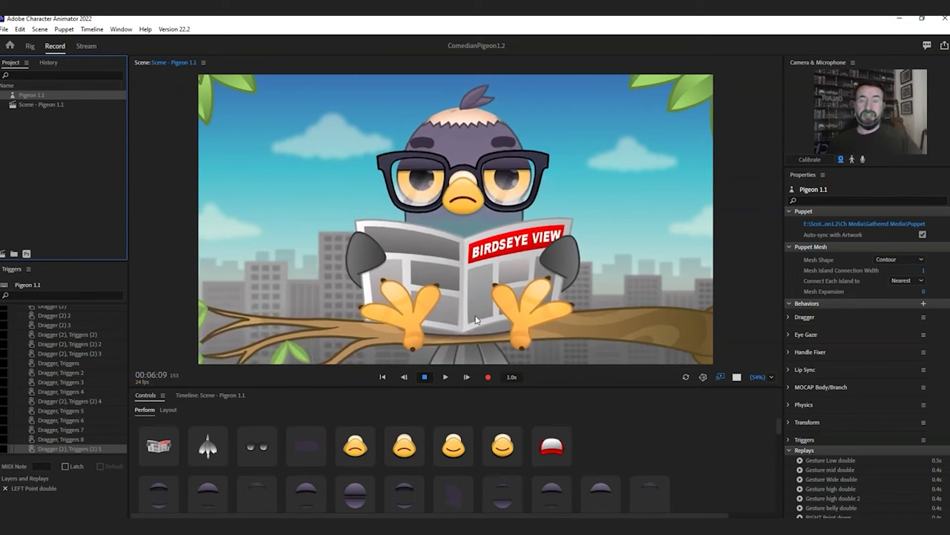
pyautogui.click(257, 442)
pyautogui.click(163, 448)
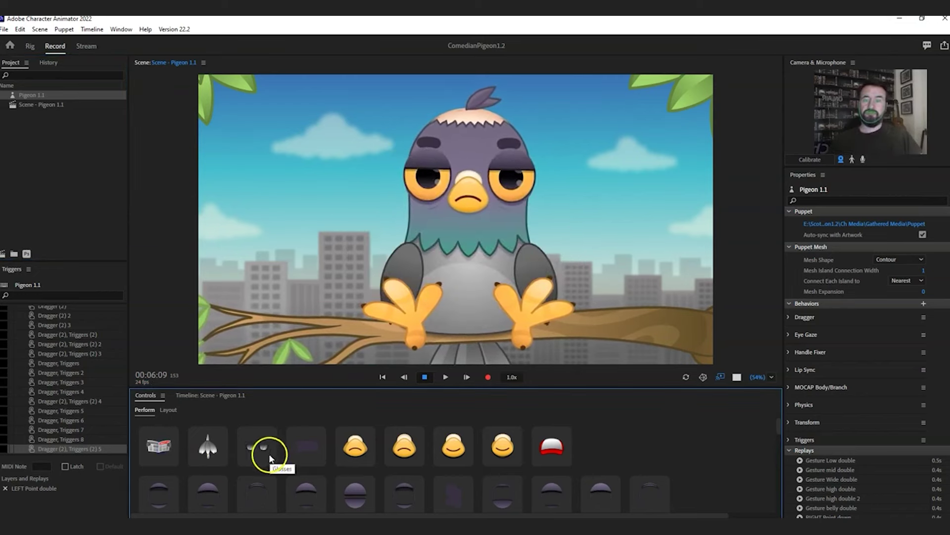
pyautogui.click(258, 446)
pyautogui.click(265, 447)
pyautogui.click(265, 448)
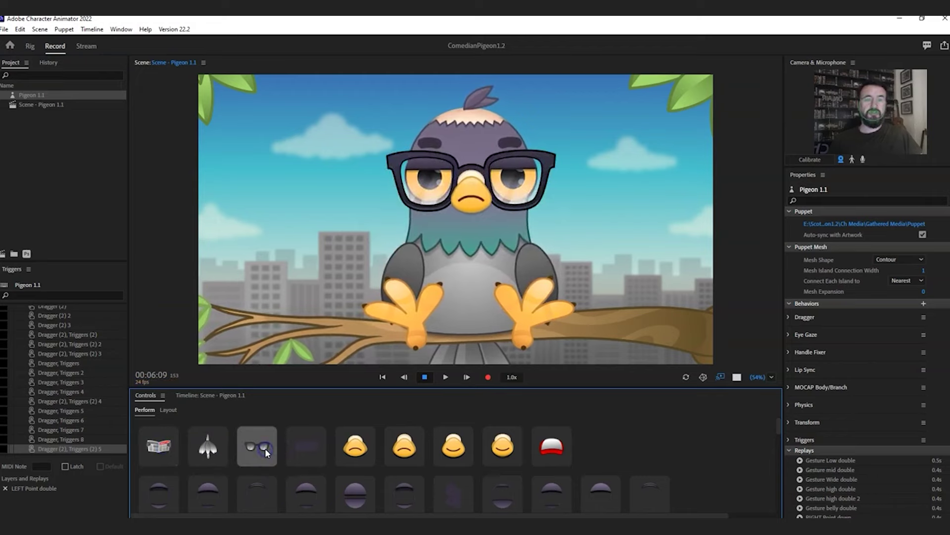
pyautogui.click(159, 448)
# Focus the scene and turn off the newspaper and glasses, leaving the pigeon prop-free.
pyautogui.click(396, 328)
pyautogui.click(539, 354)
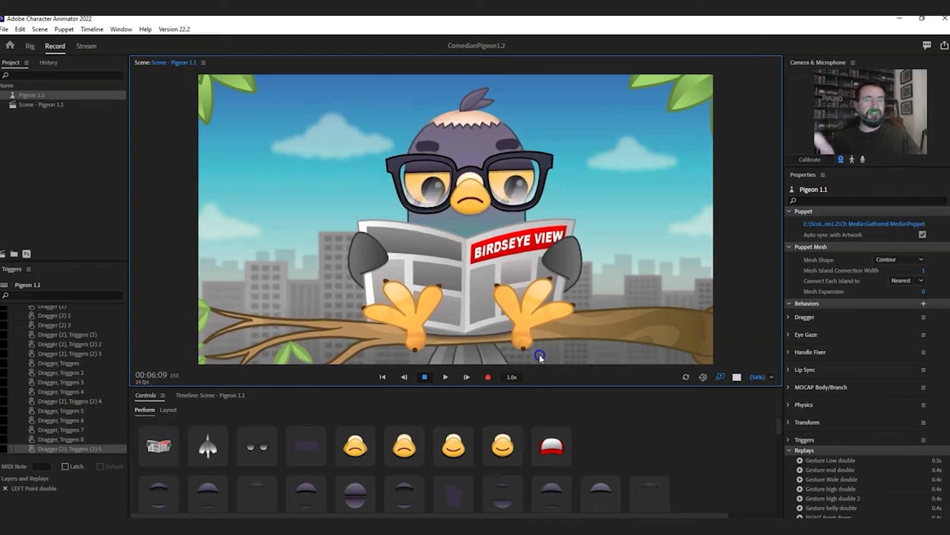
pyautogui.click(412, 357)
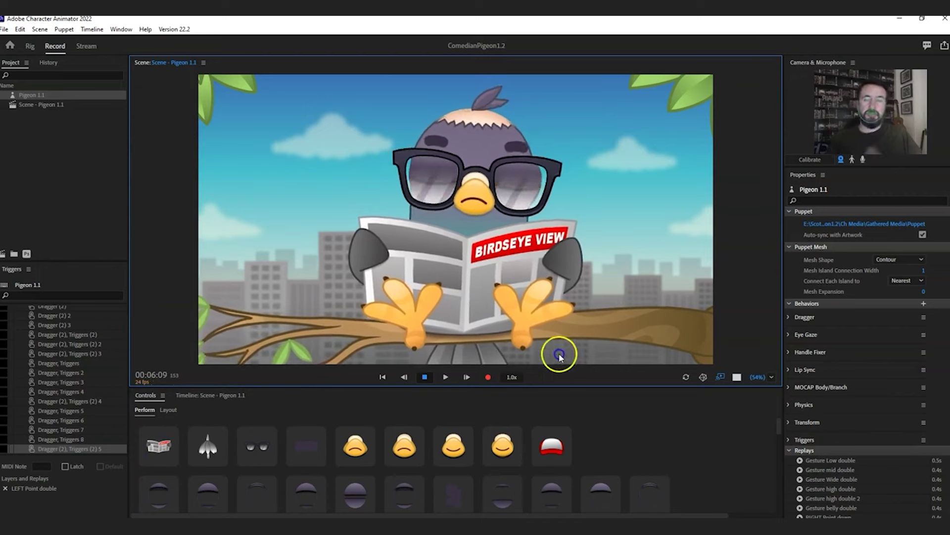
pyautogui.click(549, 344)
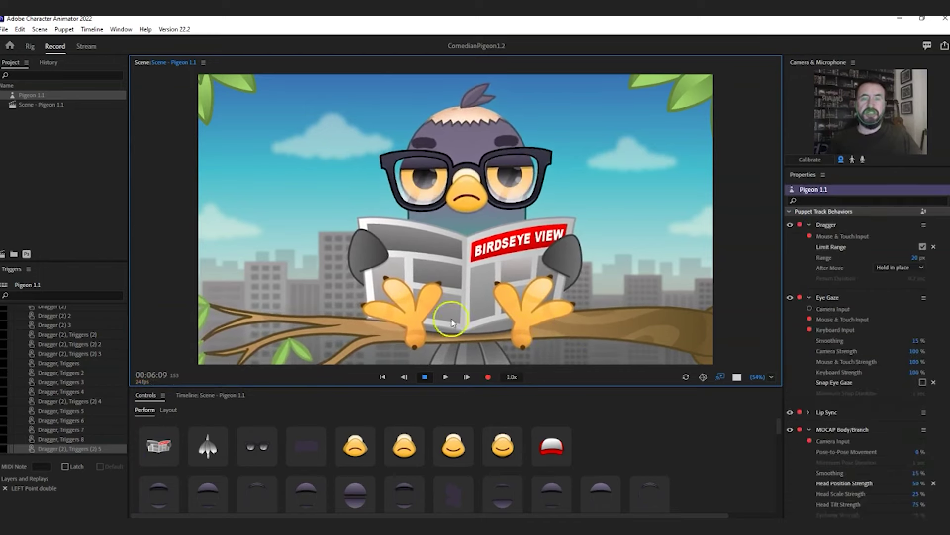
pyautogui.click(210, 448)
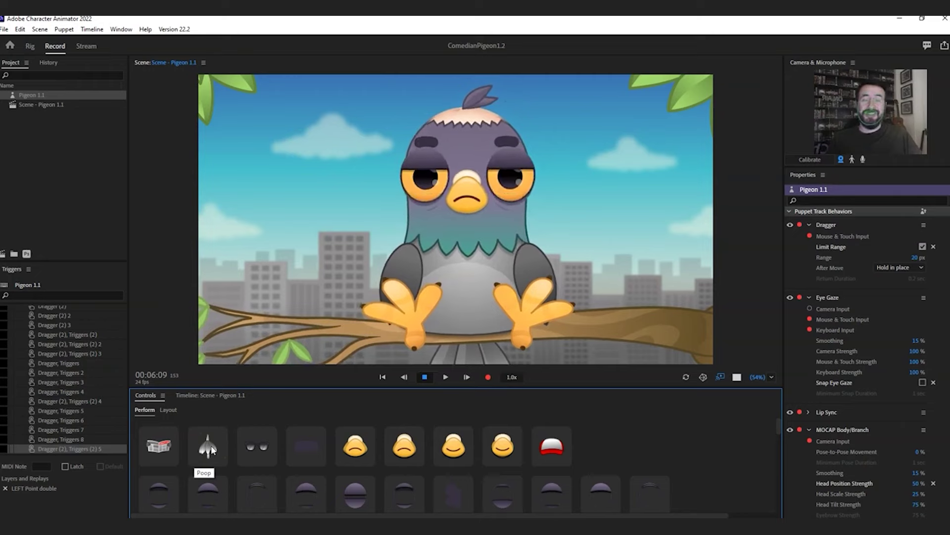
pyautogui.click(456, 308)
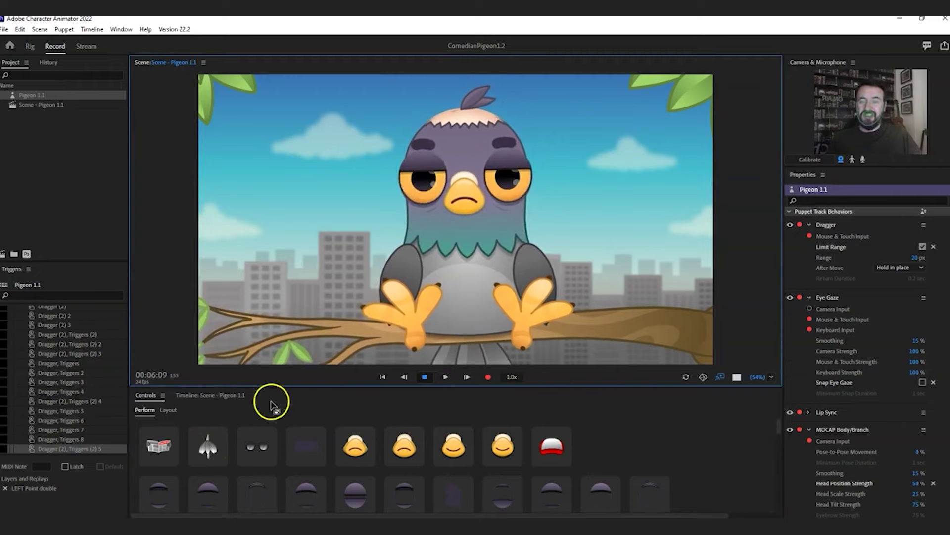
pyautogui.click(211, 446)
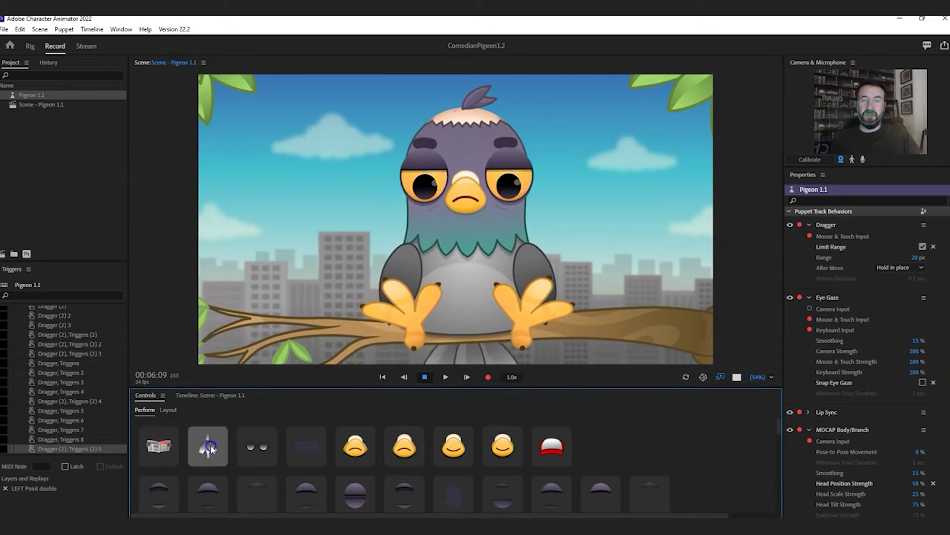
pyautogui.click(211, 447)
pyautogui.click(210, 447)
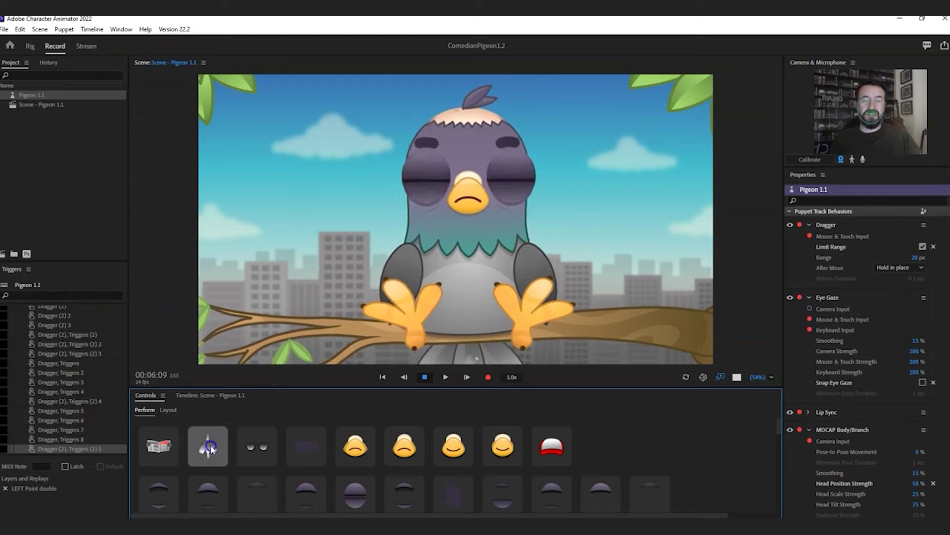
pyautogui.click(211, 447)
pyautogui.click(243, 448)
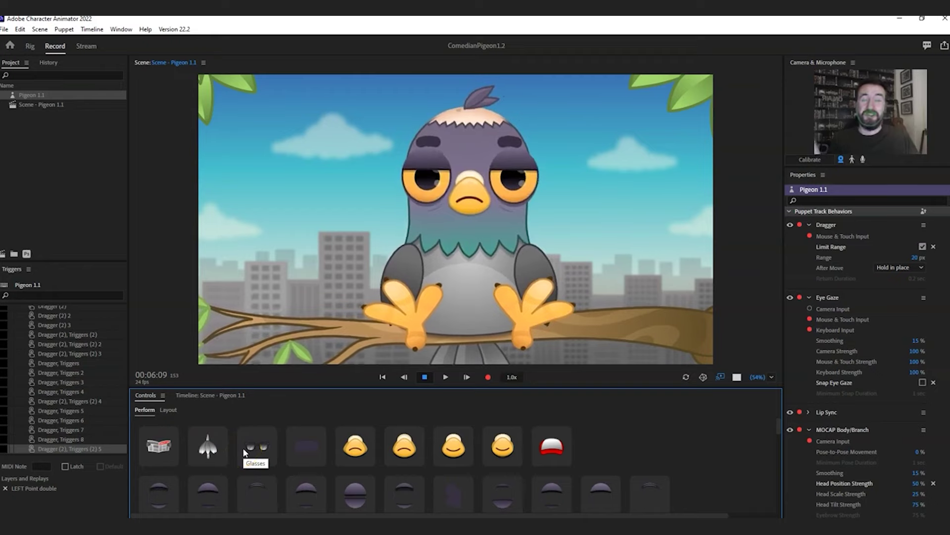
pyautogui.click(548, 448)
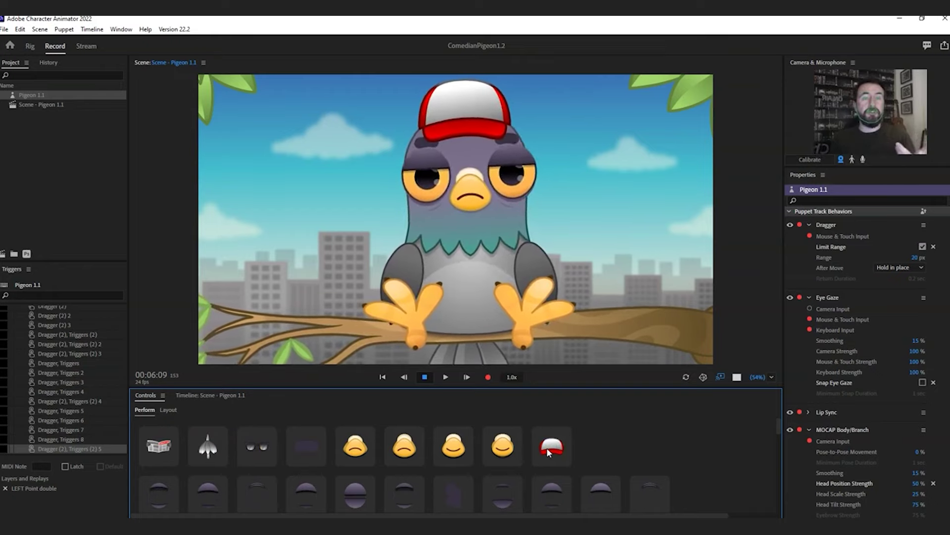
pyautogui.click(488, 118)
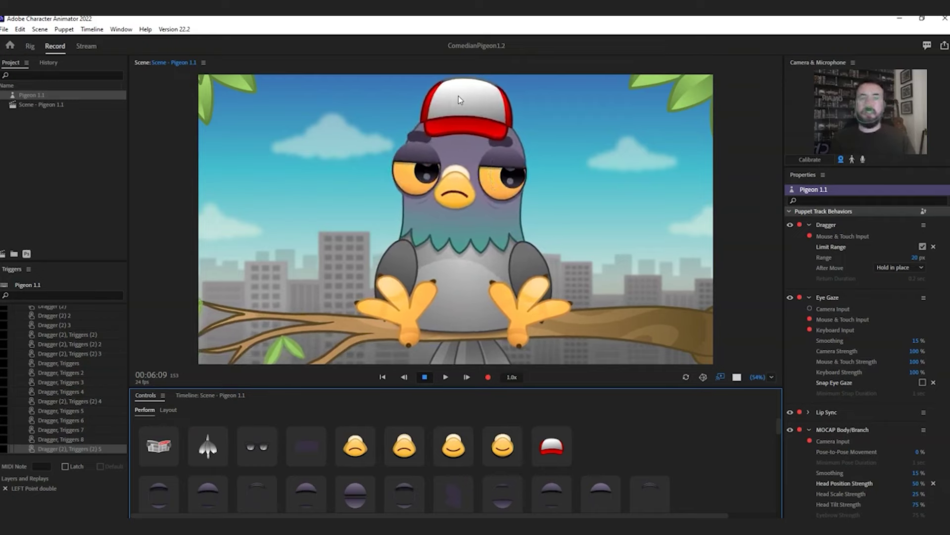
pyautogui.moveTo(459, 123)
pyautogui.mouseDown()
pyautogui.moveTo(472, 124)
pyautogui.moveTo(442, 127)
pyautogui.moveTo(462, 120)
pyautogui.mouseUp()
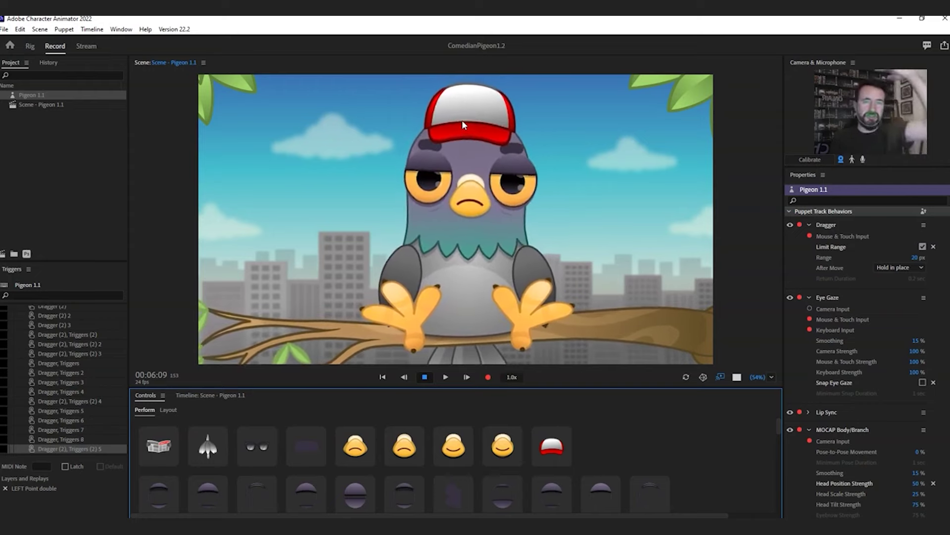
pyautogui.click(559, 443)
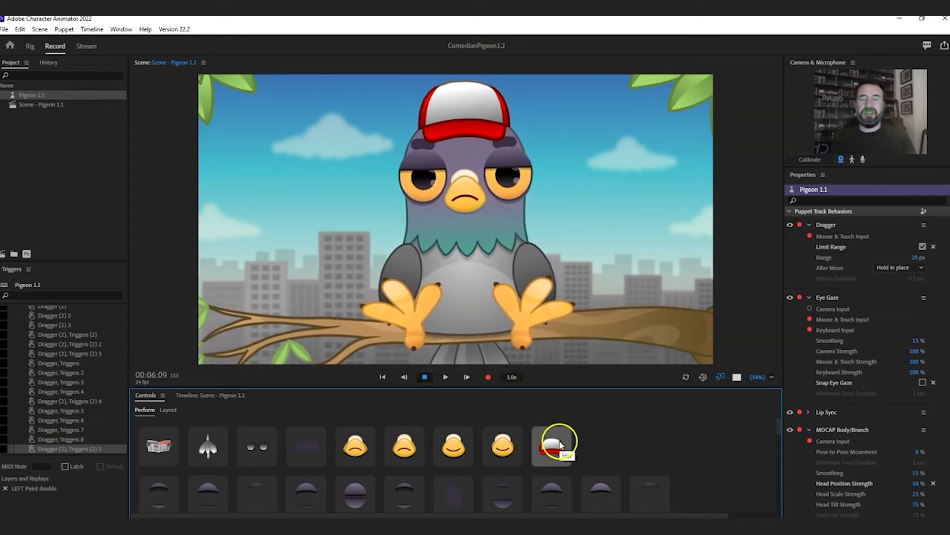
pyautogui.click(582, 412)
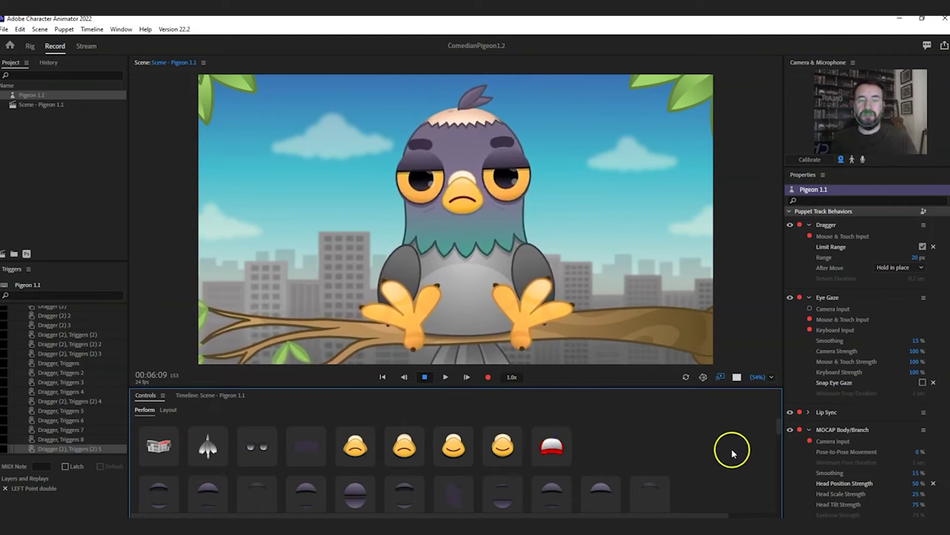
pyautogui.click(787, 428)
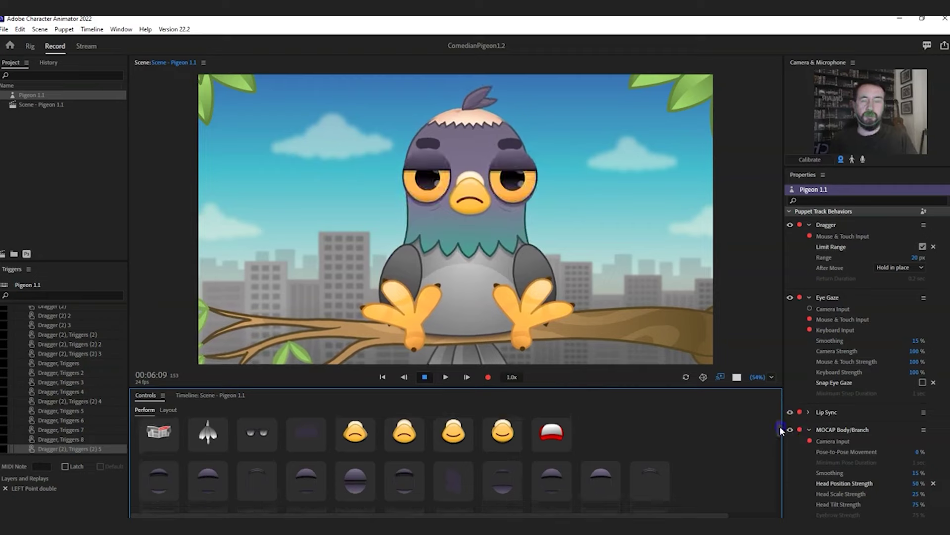
# Apply the Confused expression trigger to the pigeon.
pyautogui.moveTo(779, 425); pyautogui.dragTo(779, 429)
pyautogui.click(521, 425)
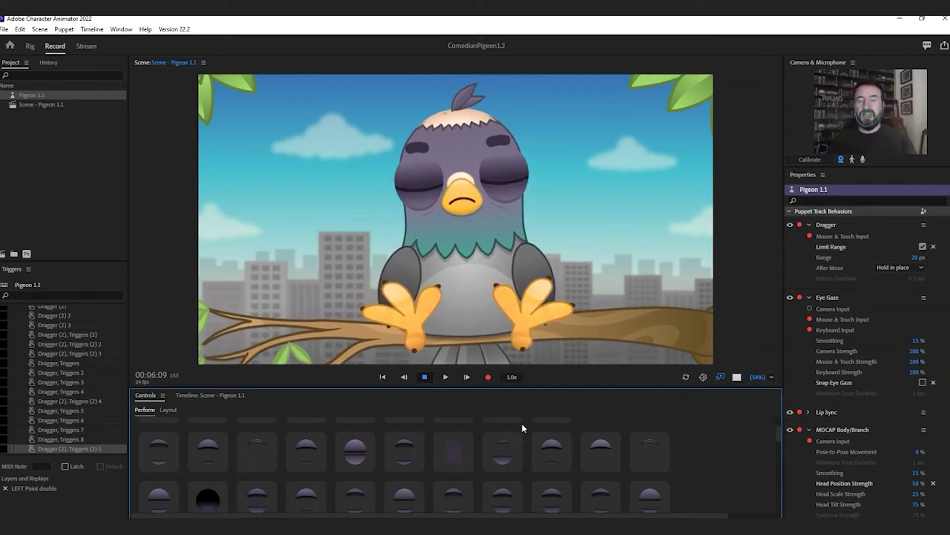
pyautogui.click(167, 458)
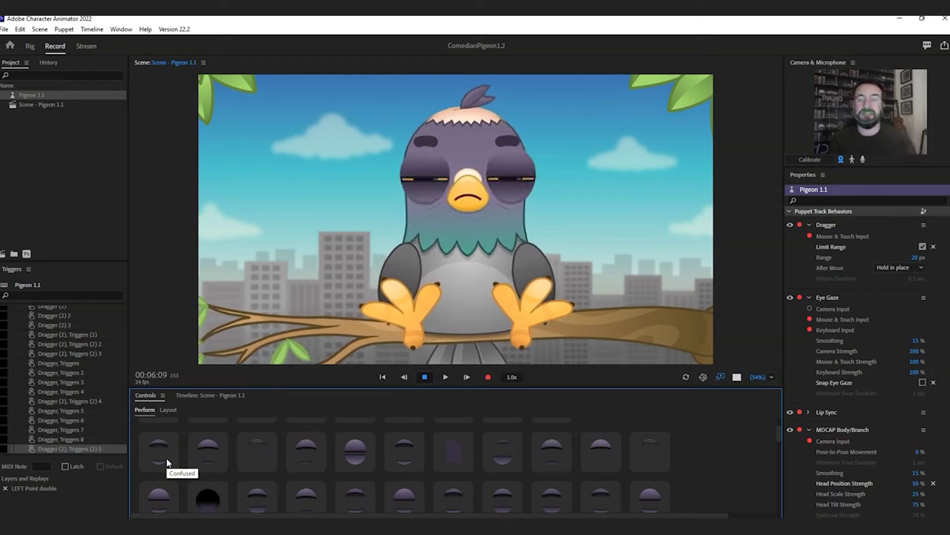
pyautogui.click(167, 461)
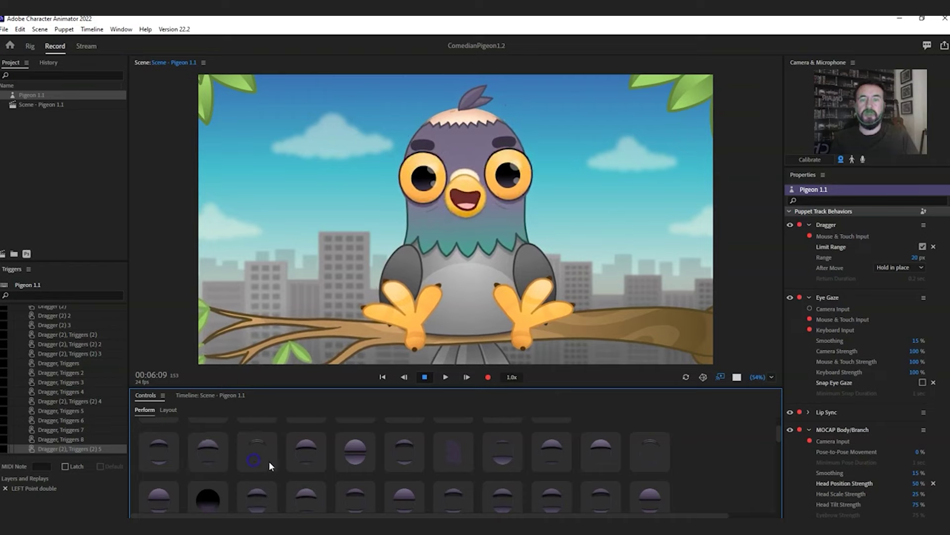
pyautogui.scroll(1, 266, 462)
pyautogui.scroll(-1, 309, 450)
# Try the next-row triggers: wide eyes, sleepy smile, grumpy face and angry squint.
pyautogui.click(296, 458)
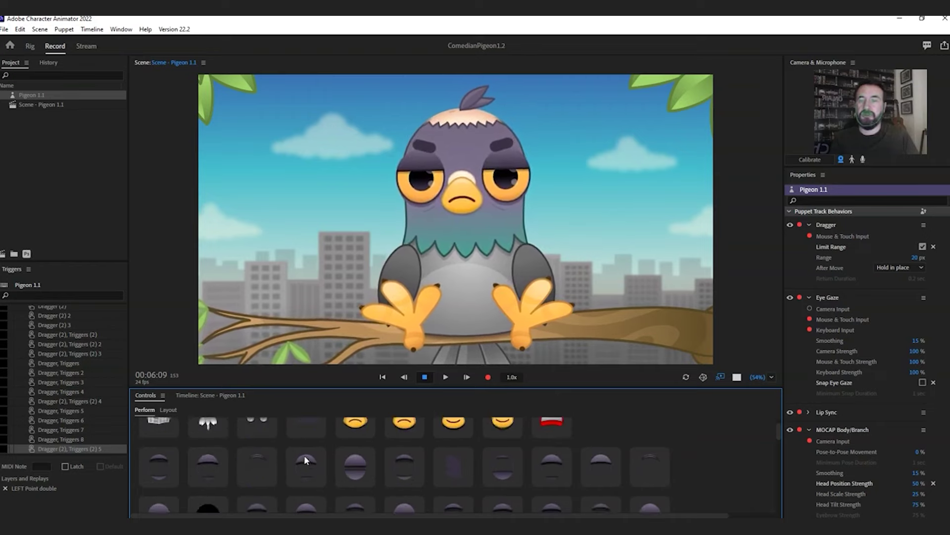
pyautogui.click(152, 466)
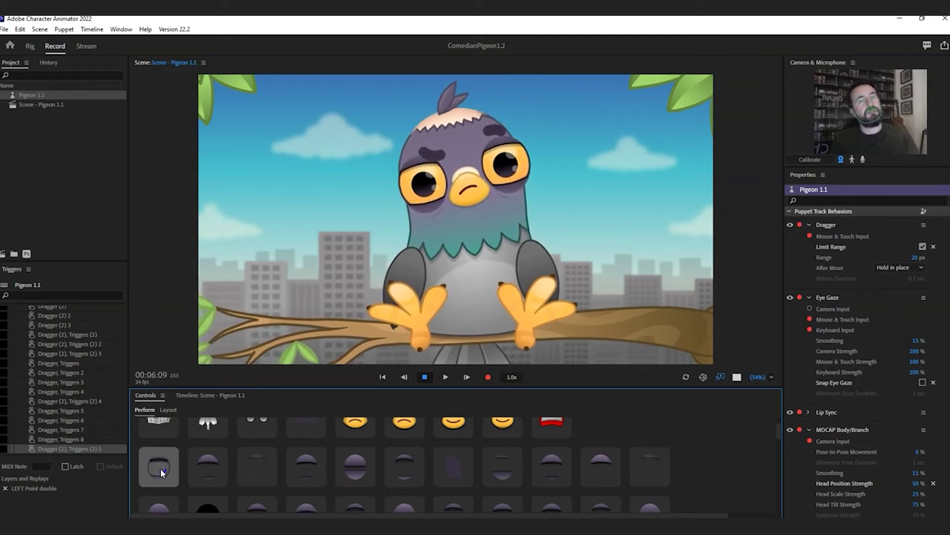
pyautogui.click(213, 469)
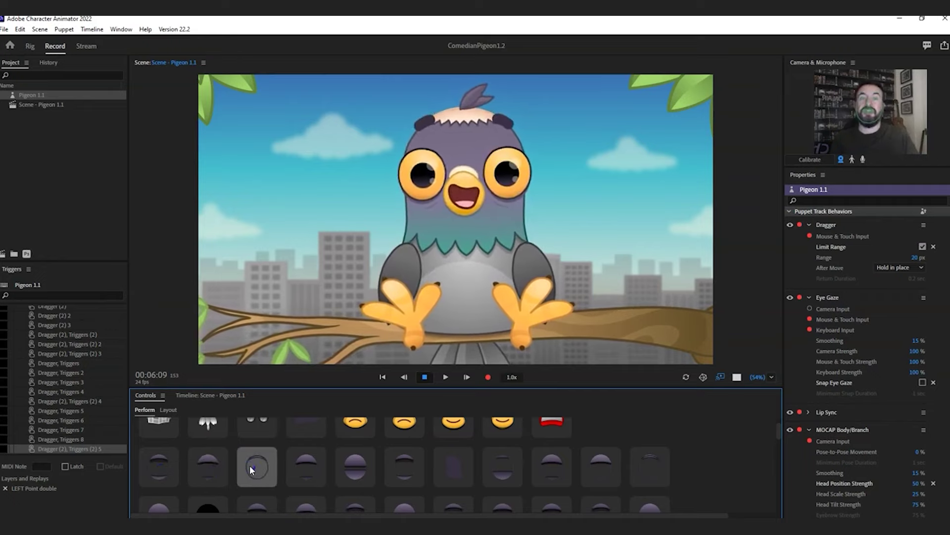
pyautogui.click(307, 466)
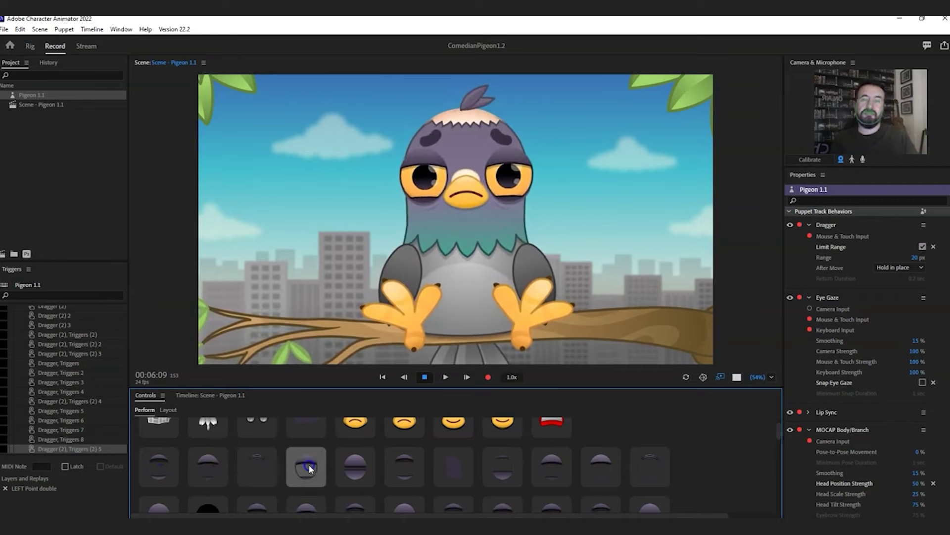
pyautogui.click(343, 465)
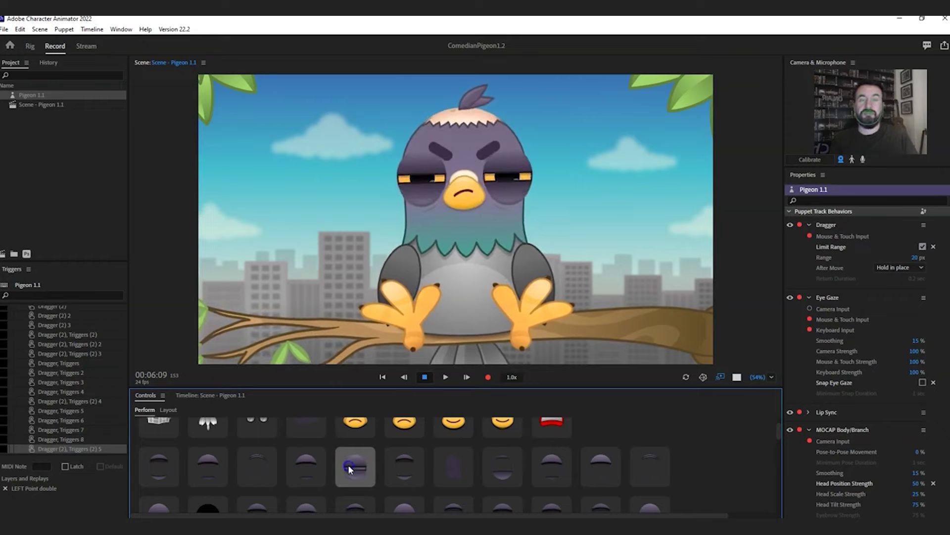
# Try the wide-eyed open-beak, sleepy half-lidded and sleepy frowning triggers, ending on the teeth grimace.
pyautogui.click(393, 468)
pyautogui.click(452, 465)
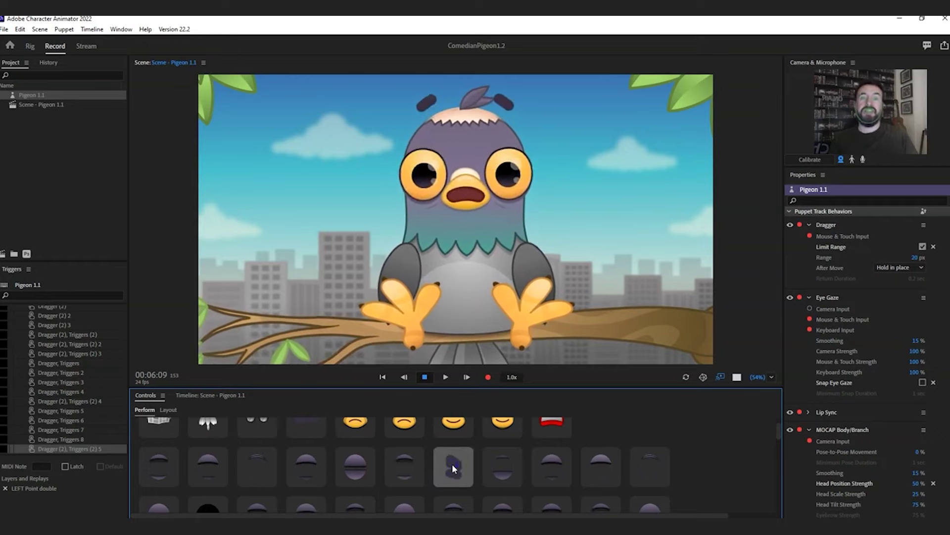
pyautogui.click(497, 468)
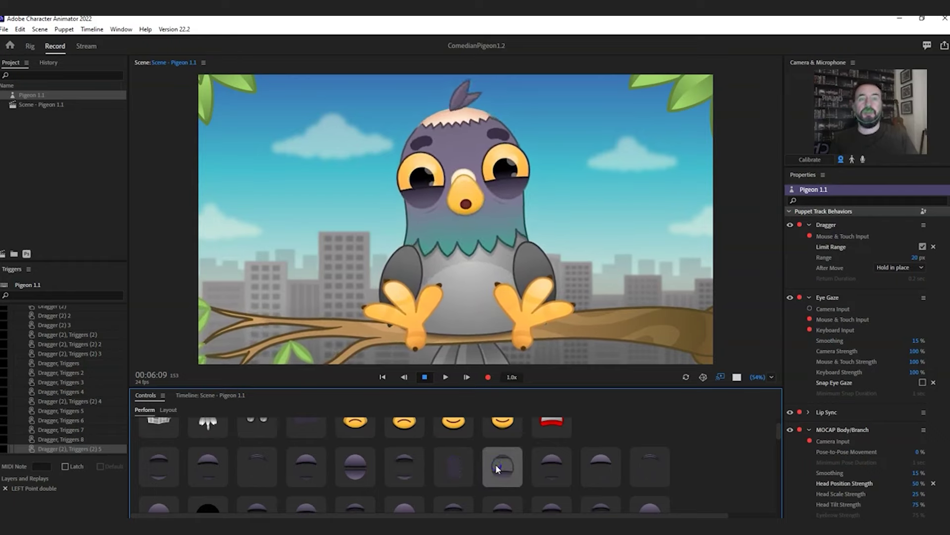
pyautogui.click(551, 469)
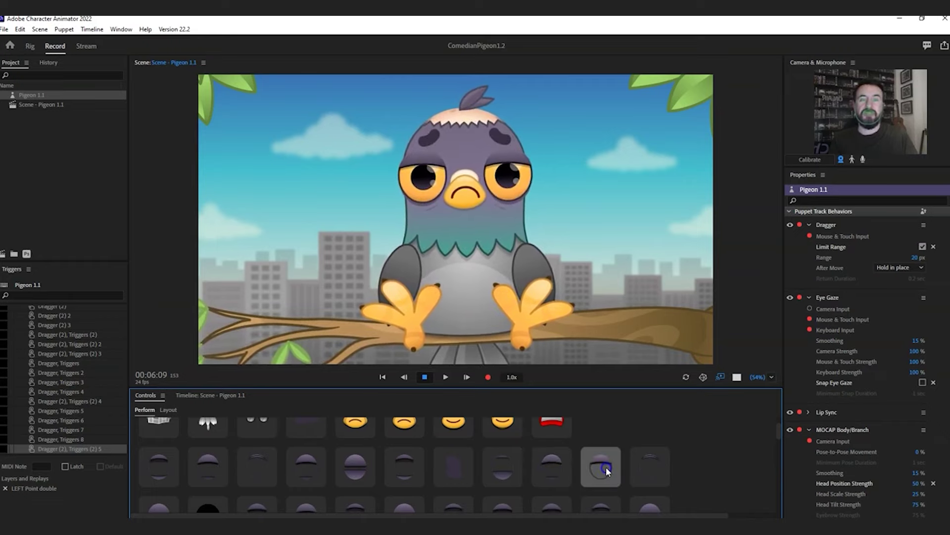
pyautogui.click(636, 459)
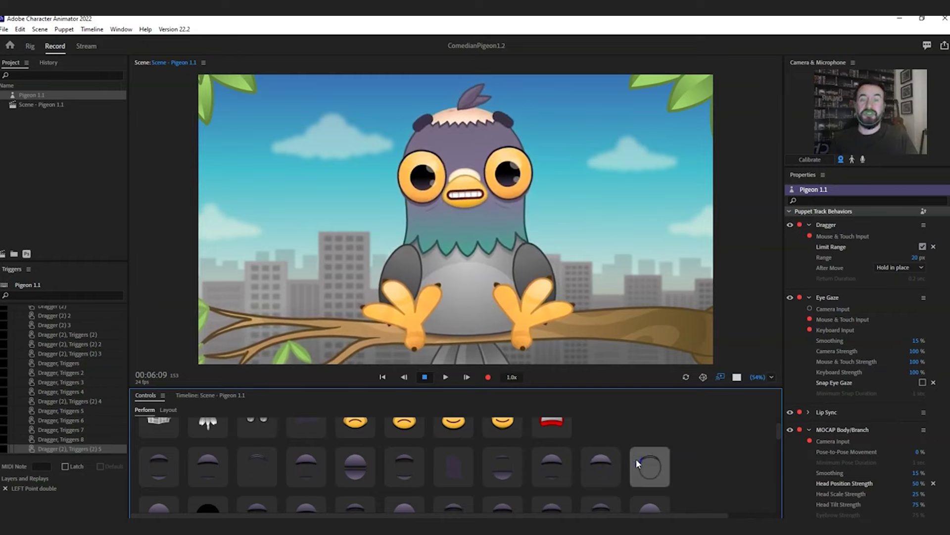
pyautogui.click(303, 462)
# Scroll to the next trigger row and try the grumpy and half-closed frowning eye triggers.
pyautogui.scroll(-1, 195, 465)
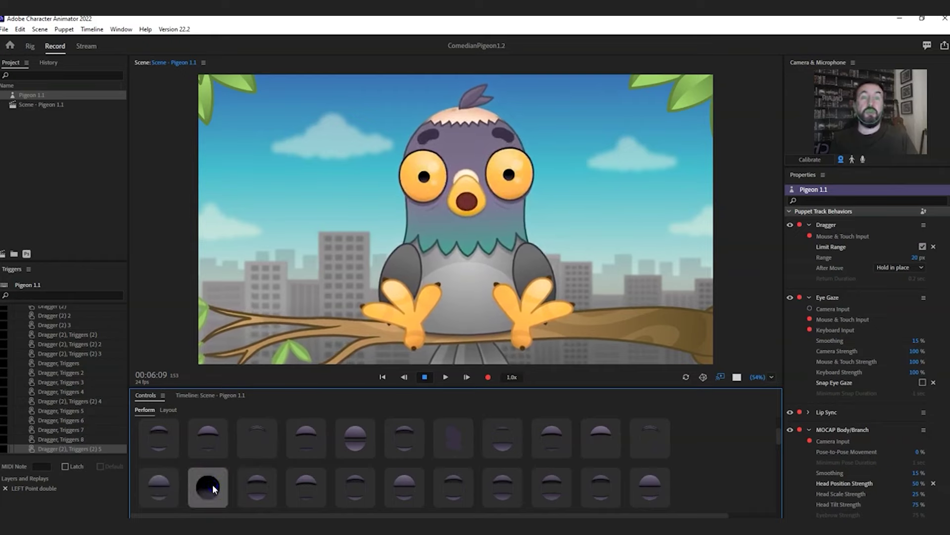
pyautogui.click(254, 486)
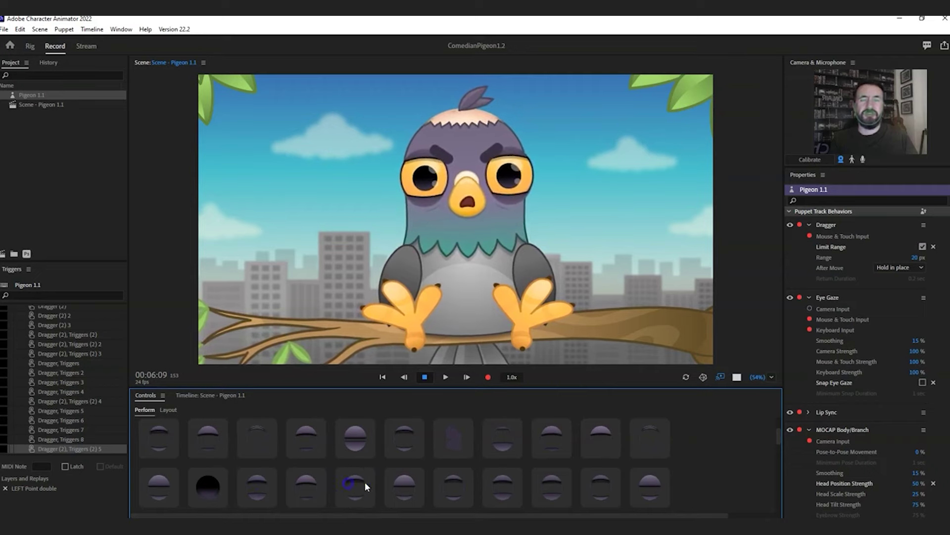
pyautogui.click(405, 486)
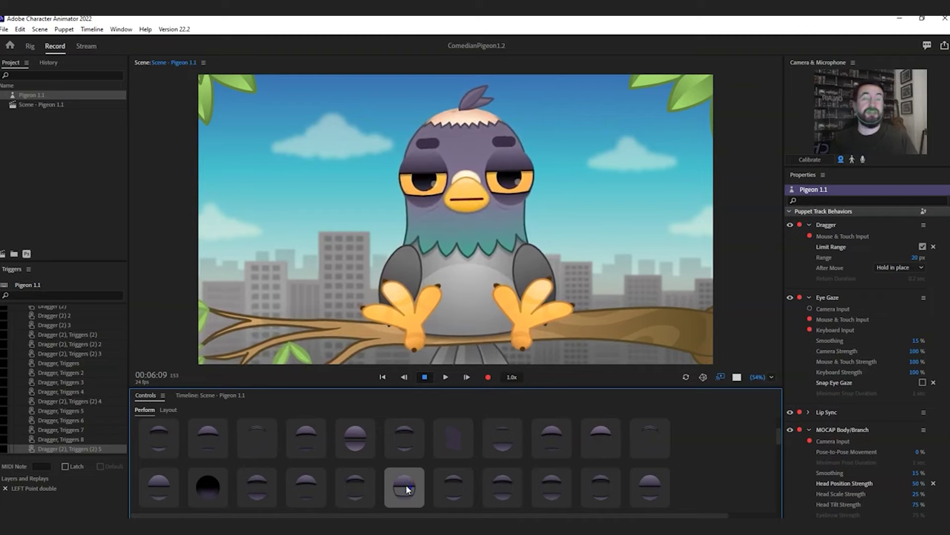
pyautogui.click(405, 485)
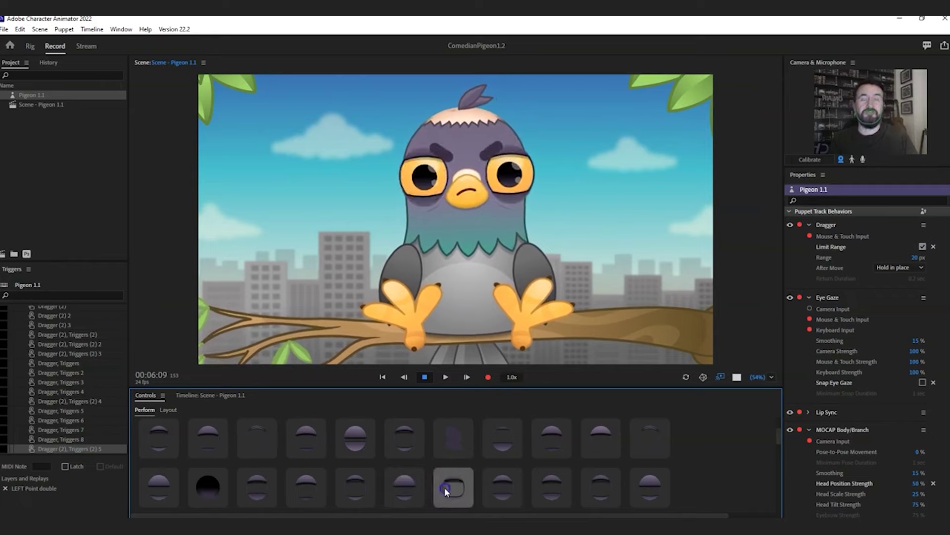
# Try the toothy grin, frown, sleepy frown and annoyed stare triggers, finishing on Miffed.
pyautogui.click(495, 490)
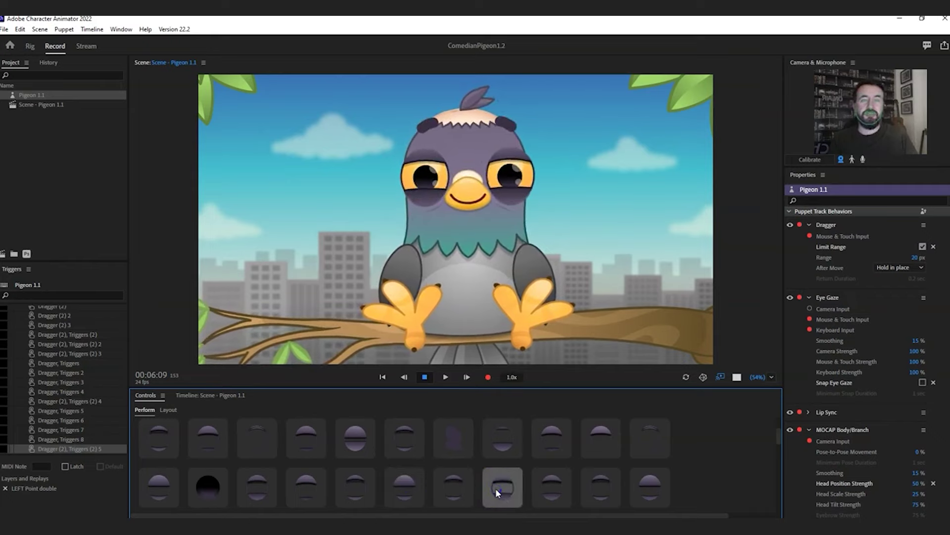
pyautogui.click(531, 485)
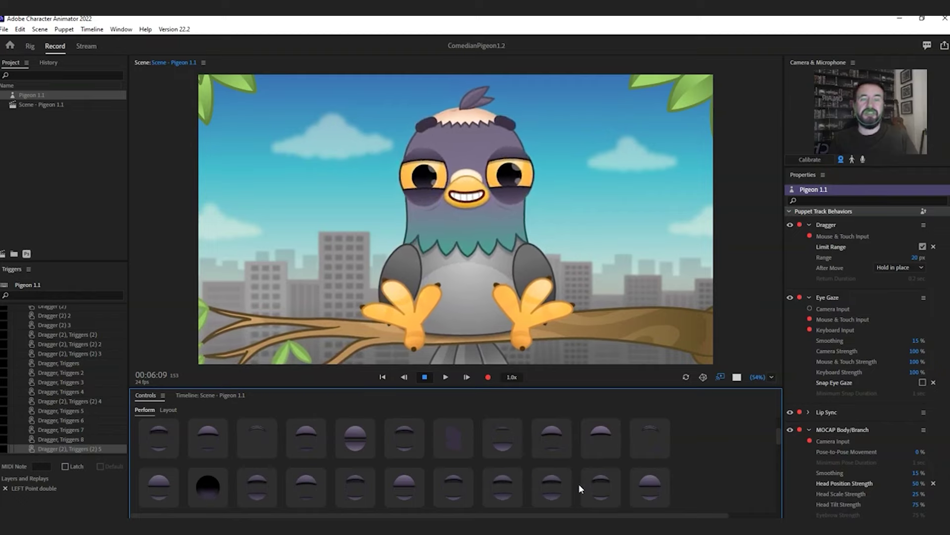
pyautogui.click(605, 486)
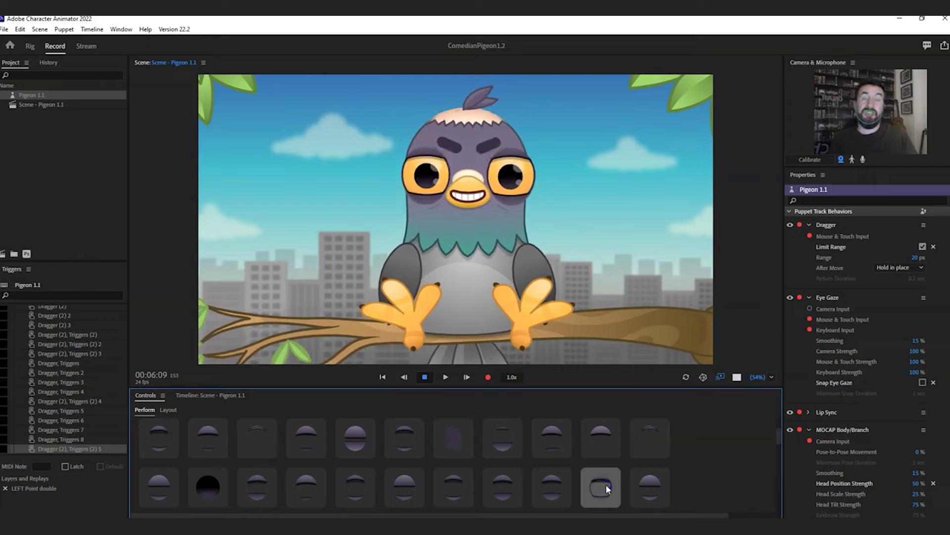
pyautogui.click(644, 486)
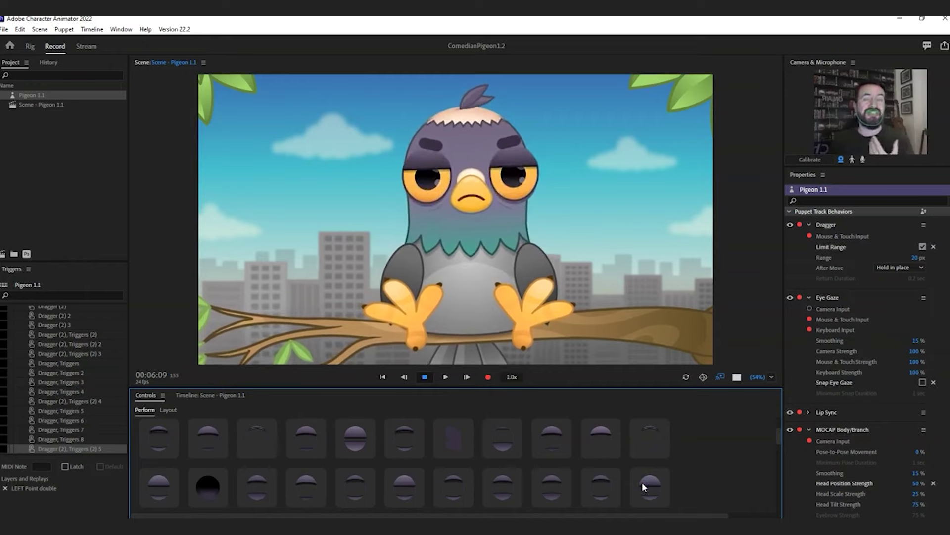
pyautogui.click(588, 488)
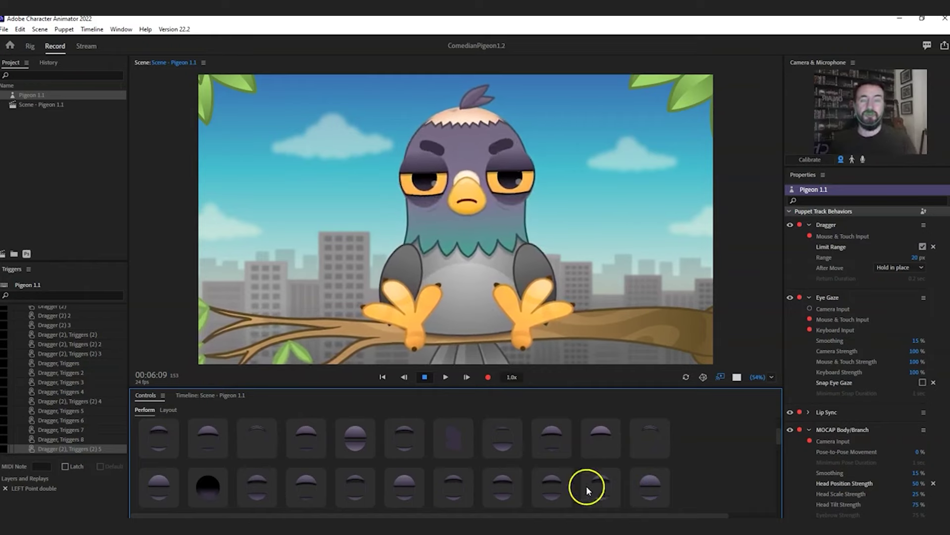
pyautogui.click(435, 488)
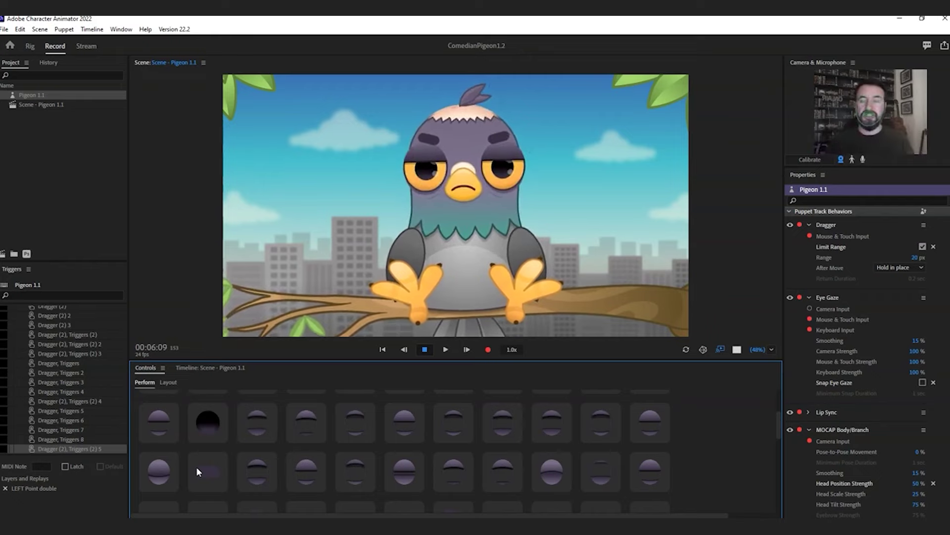
# Fire the first eye trigger, the smile trigger and another eye trigger on the pigeon.
pyautogui.click(165, 435)
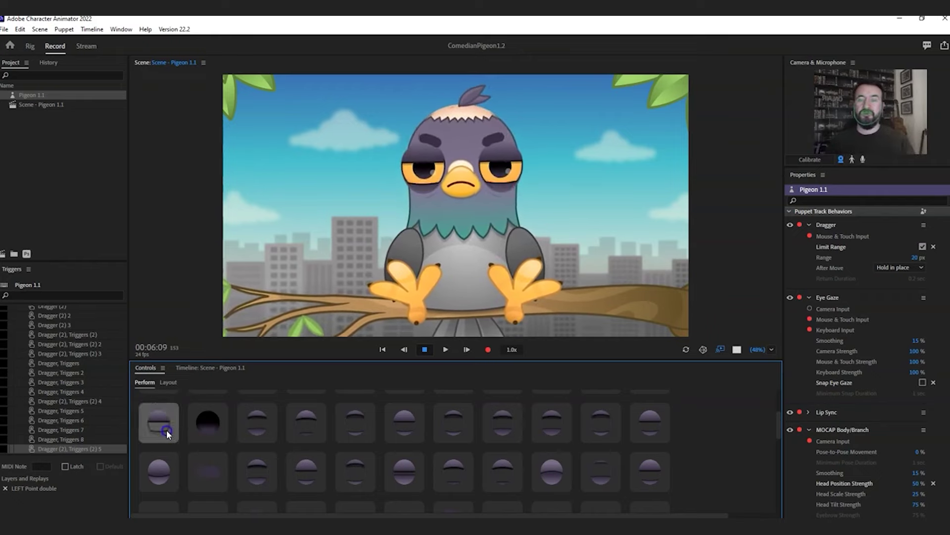
pyautogui.click(324, 433)
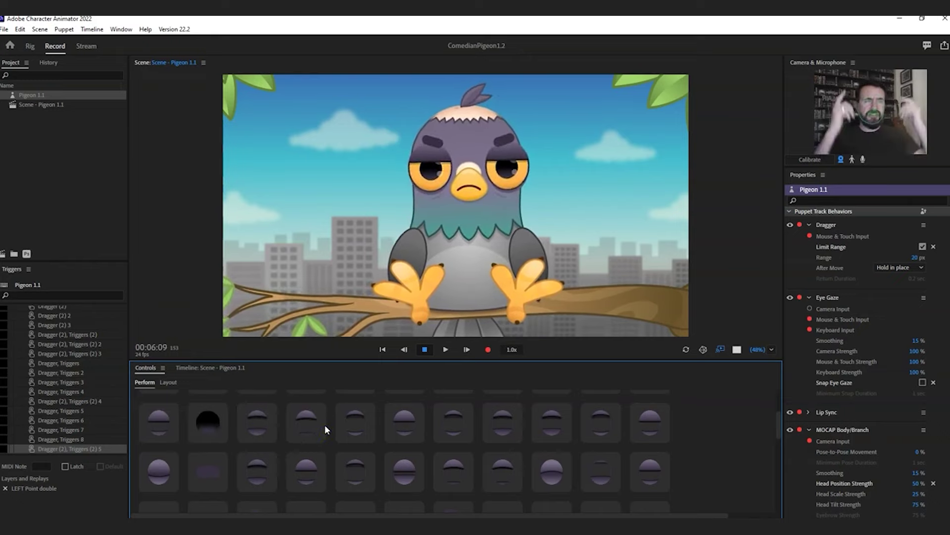
pyautogui.click(319, 423)
pyautogui.scroll(-1, 319, 425)
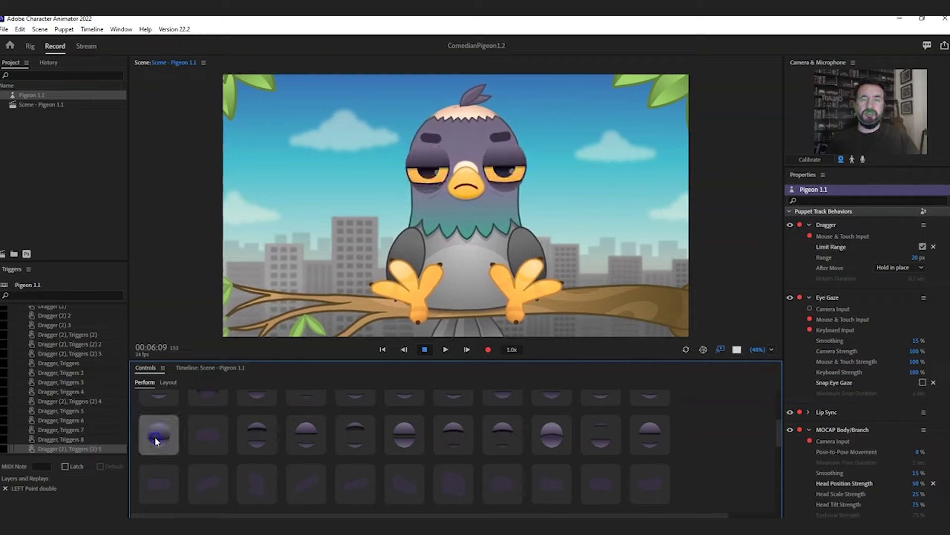
# Test more eye triggers, including sleepy half-closed and wide open, then switch Controls to Layout.
pyautogui.click(207, 438)
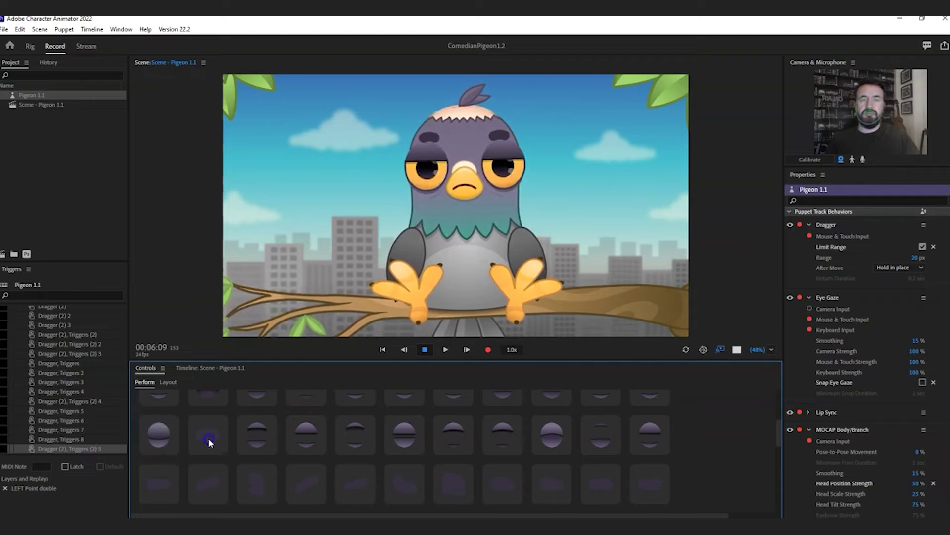
pyautogui.click(262, 439)
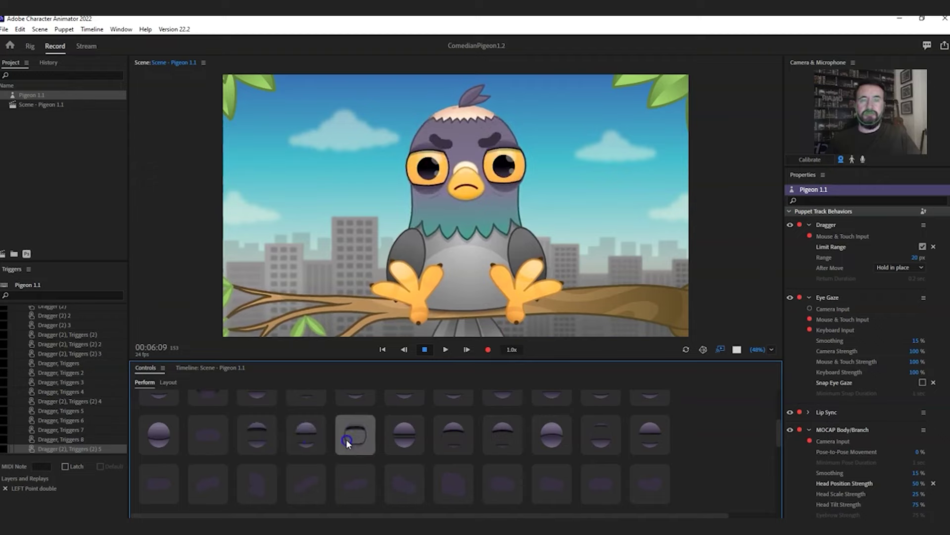
pyautogui.click(404, 439)
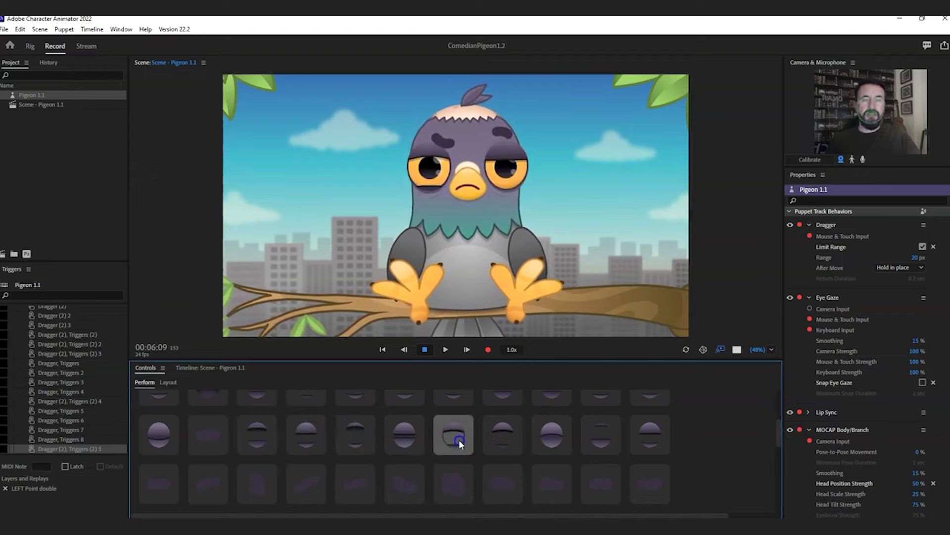
pyautogui.click(545, 438)
pyautogui.click(590, 437)
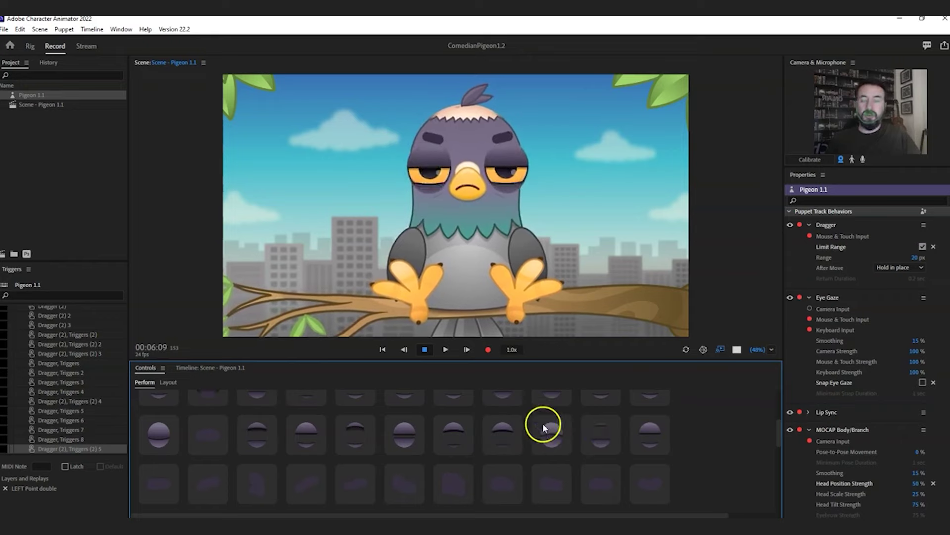
pyautogui.click(168, 435)
pyautogui.click(169, 383)
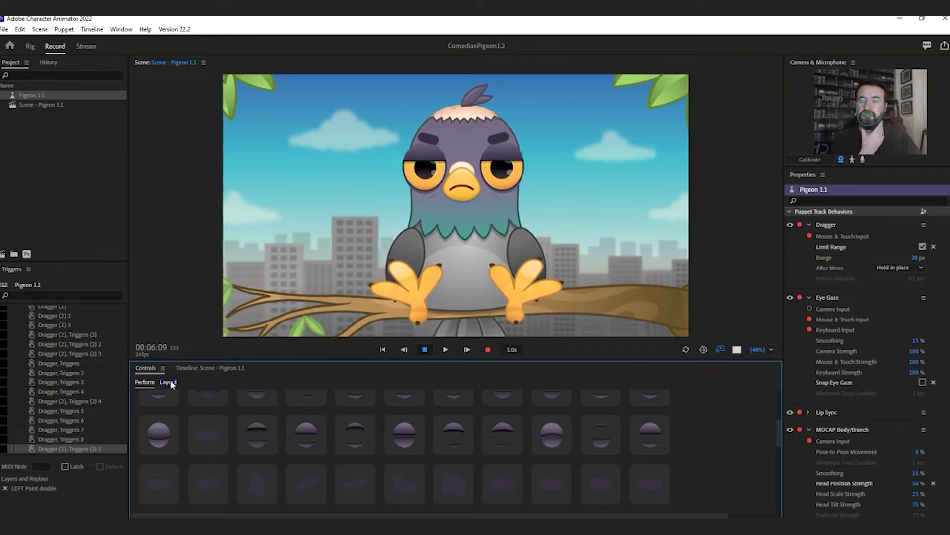
# Bind the Happy eye trigger to the Z key, then test it twice in Perform mode.
pyautogui.click(165, 438)
pyautogui.click(207, 436)
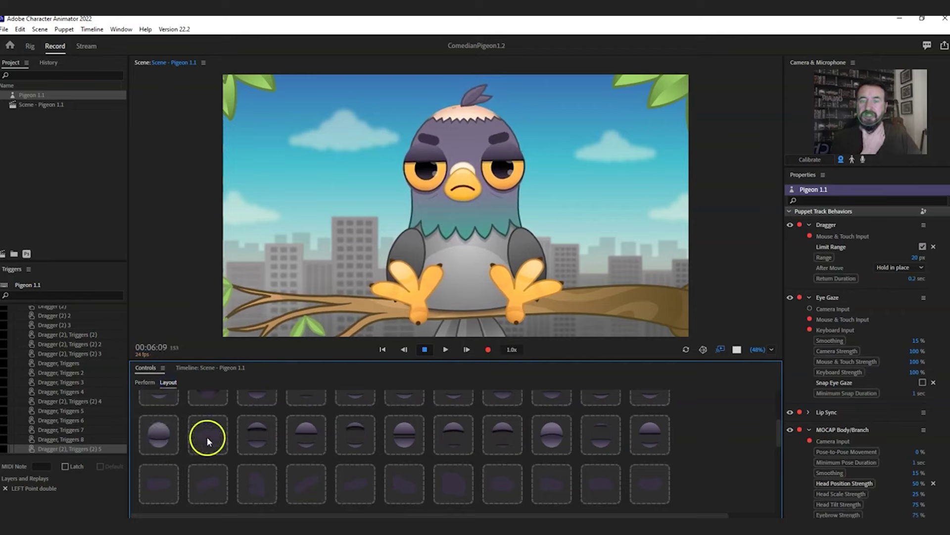
pyautogui.click(251, 437)
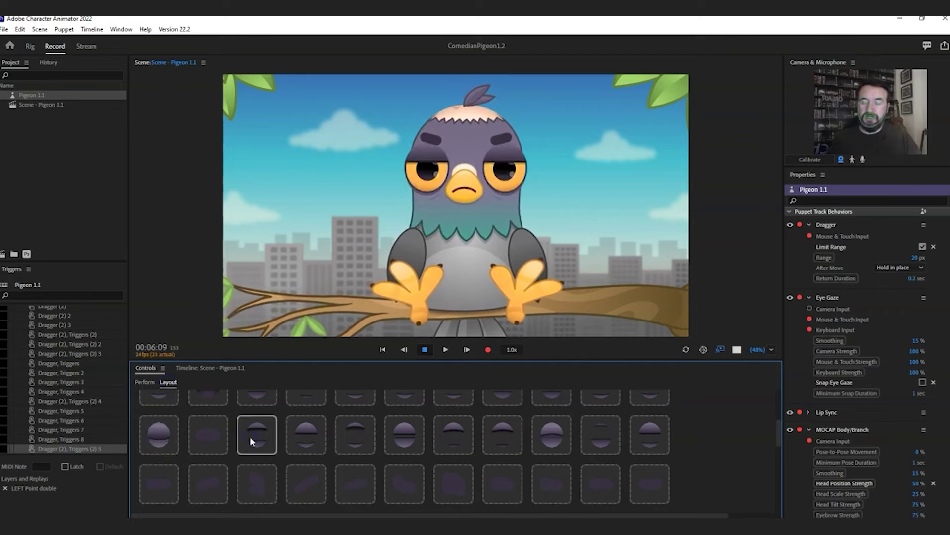
pyautogui.press('z')
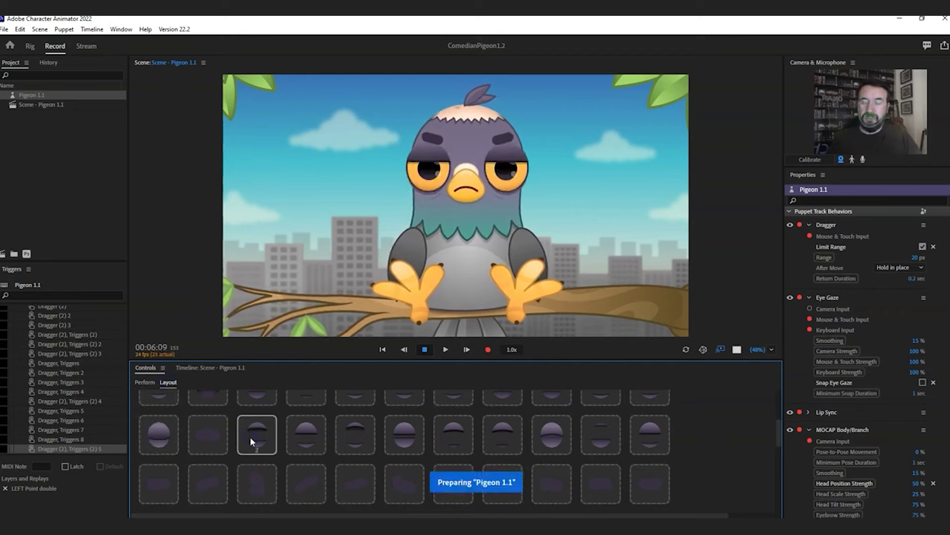
pyautogui.click(141, 382)
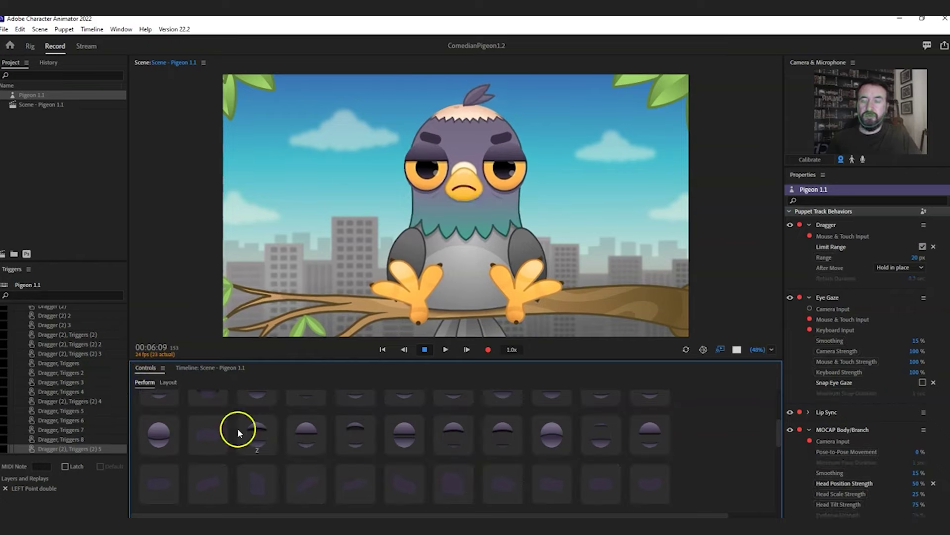
pyautogui.click(253, 432)
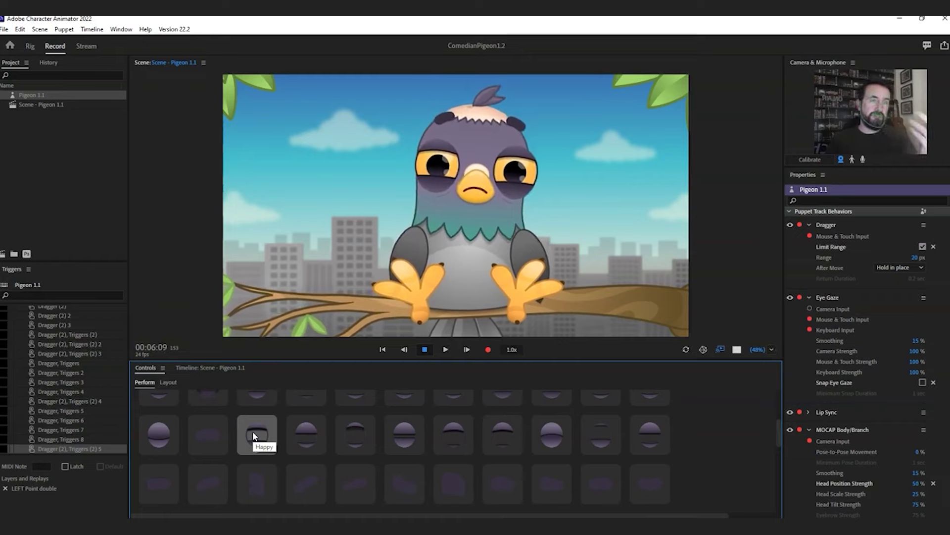
pyautogui.click(253, 435)
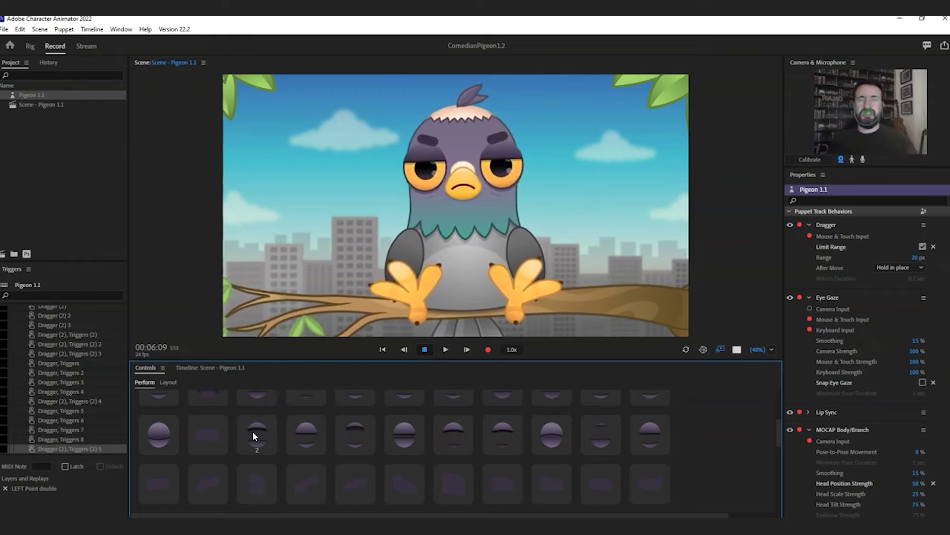
pyautogui.scroll(-15, 841, 344)
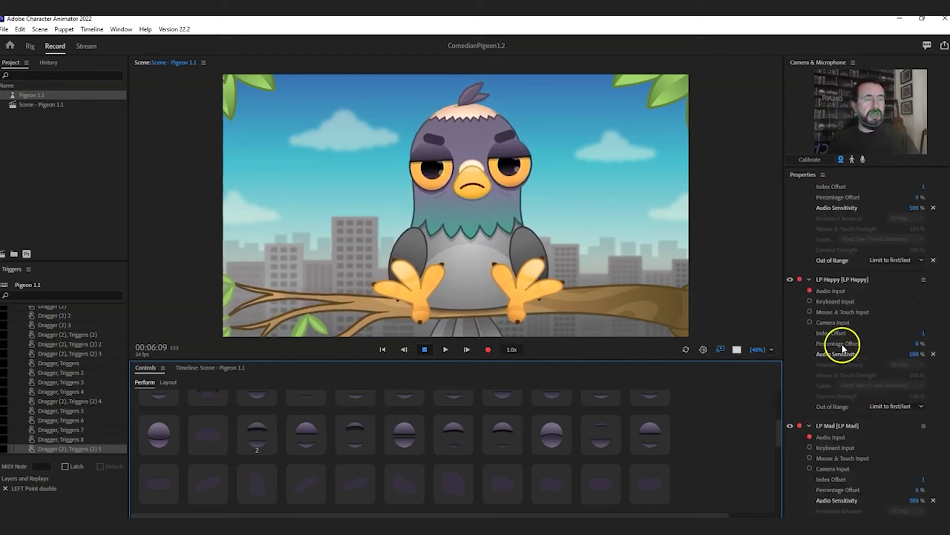
pyautogui.scroll(-5, 842, 343)
pyautogui.scroll(-3, 477, 415)
pyautogui.scroll(3, 477, 416)
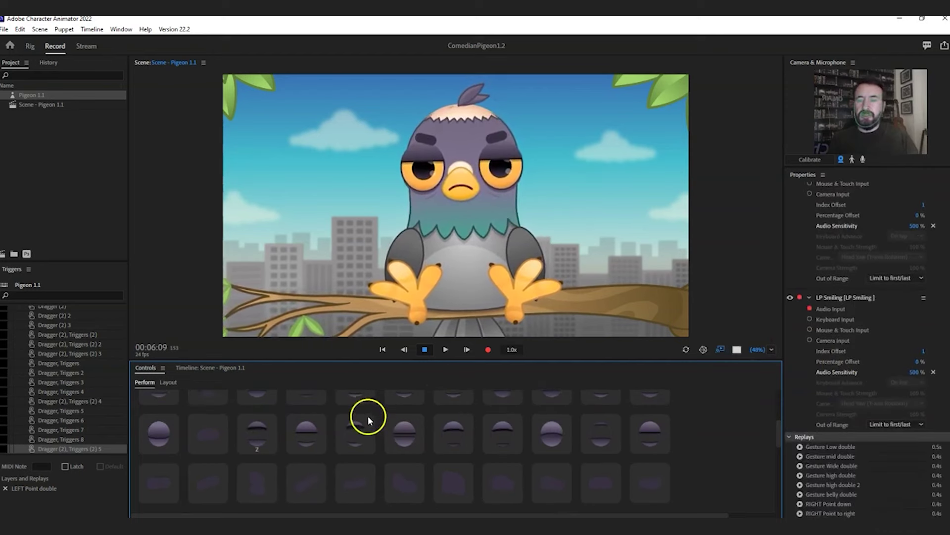
pyautogui.scroll(-1, 196, 458)
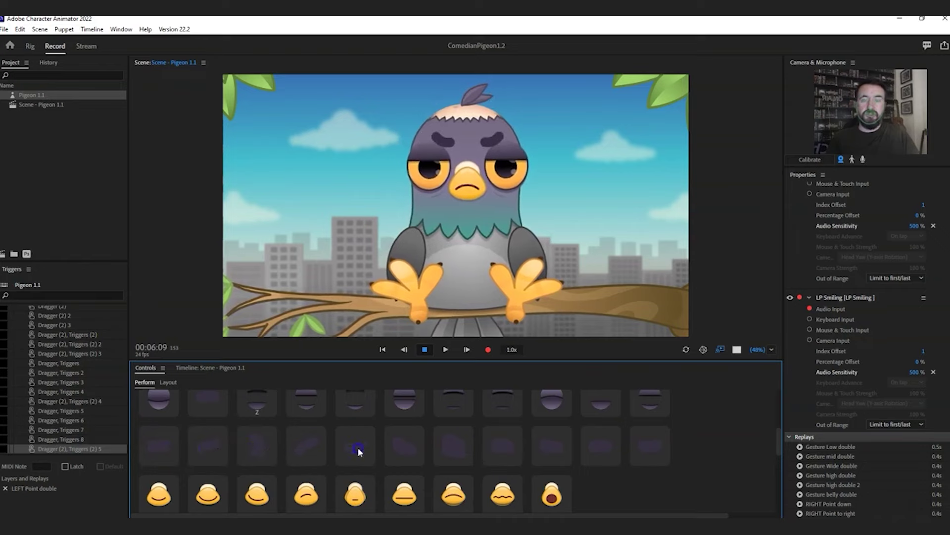
pyautogui.scroll(-1, 419, 447)
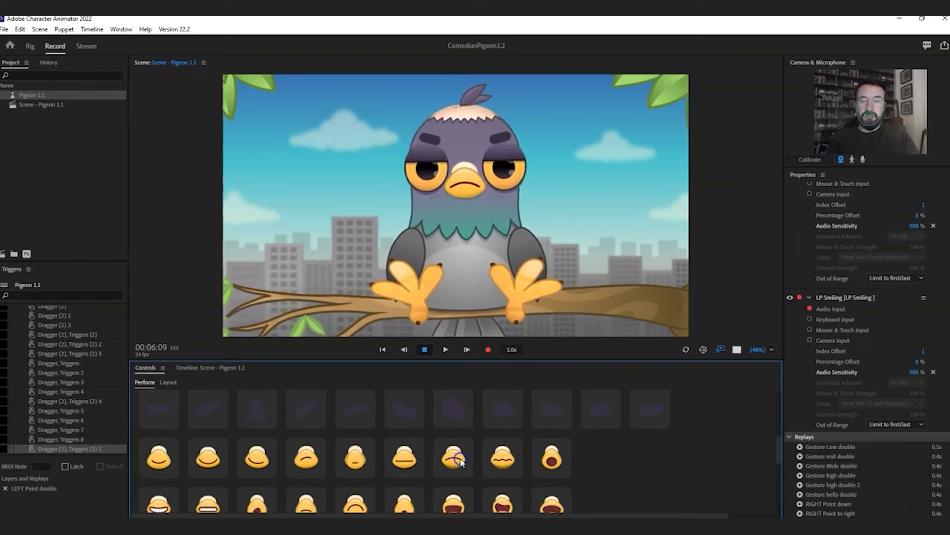
pyautogui.scroll(2, 464, 454)
pyautogui.scroll(1, 464, 454)
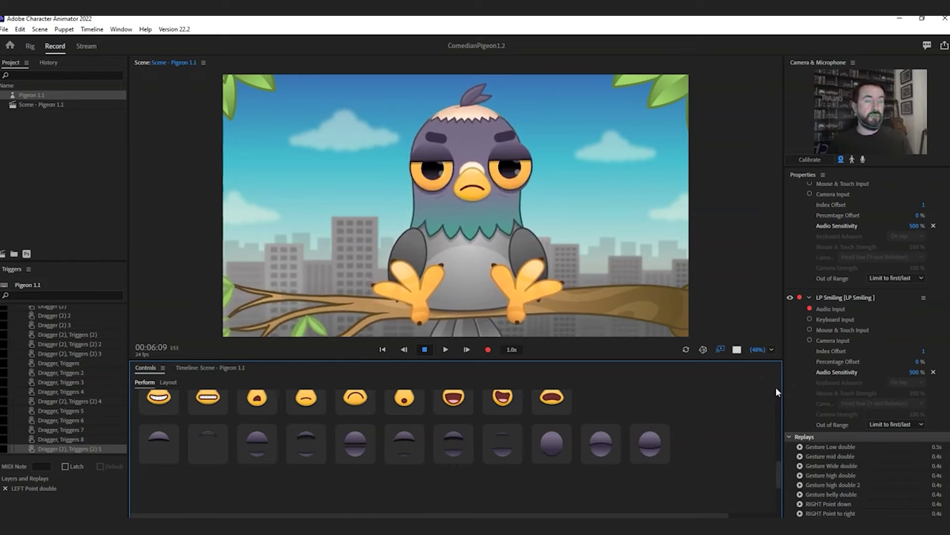
# Collapse LP Smiling and play the Gesture Low, mid, Wide and high double replays.
pyautogui.click(831, 367)
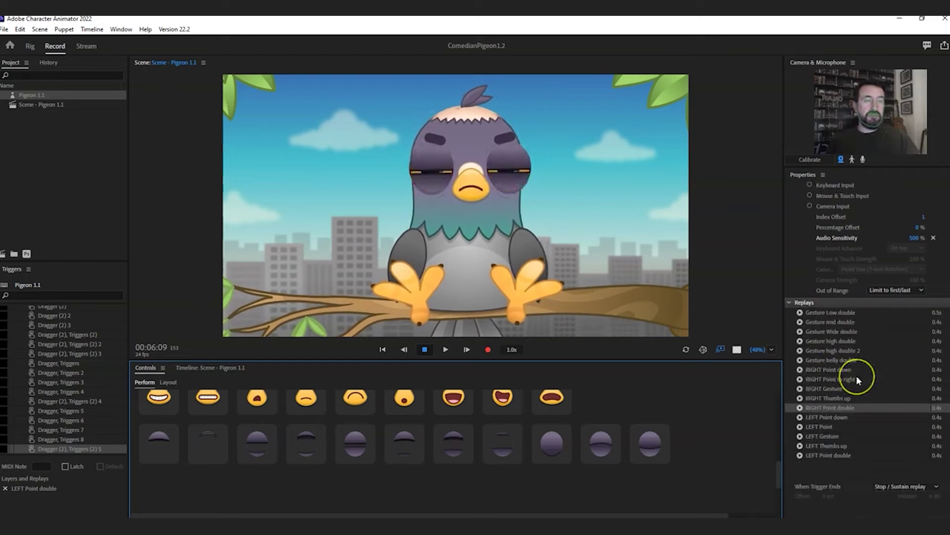
pyautogui.click(865, 370)
pyautogui.scroll(-5, 866, 375)
pyautogui.click(800, 313)
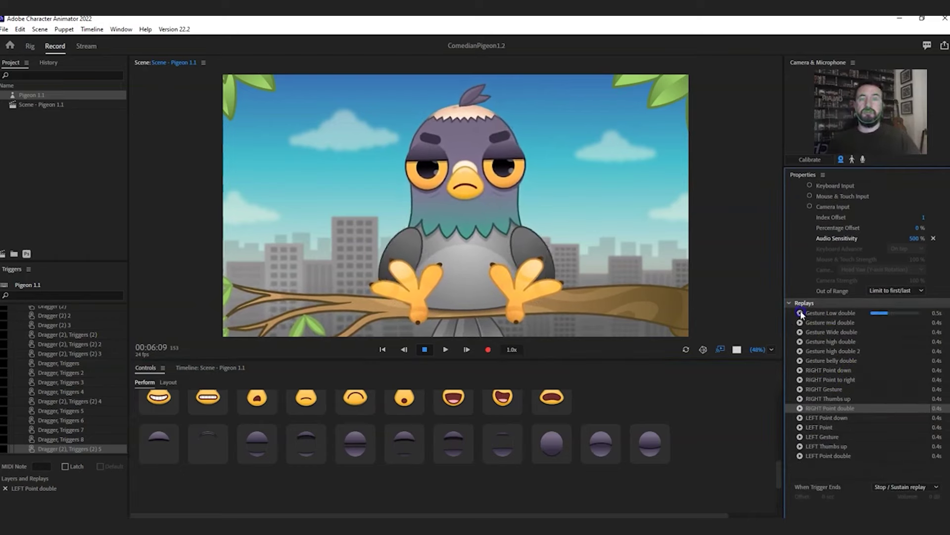
pyautogui.click(799, 323)
pyautogui.click(800, 341)
pyautogui.click(800, 332)
pyautogui.click(799, 342)
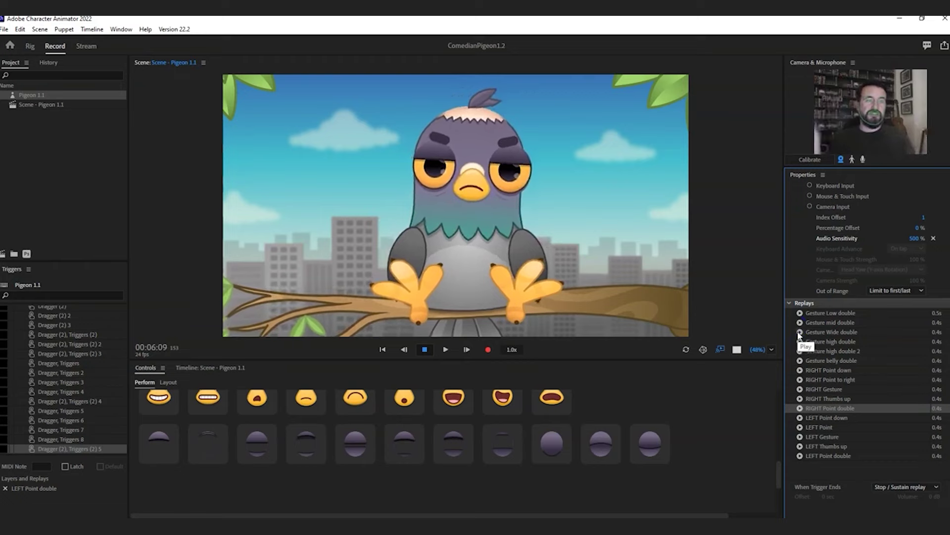
# Play the RIGHT Point down, Point to right, Gesture, Thumbs up and Point double replays.
pyautogui.click(800, 371)
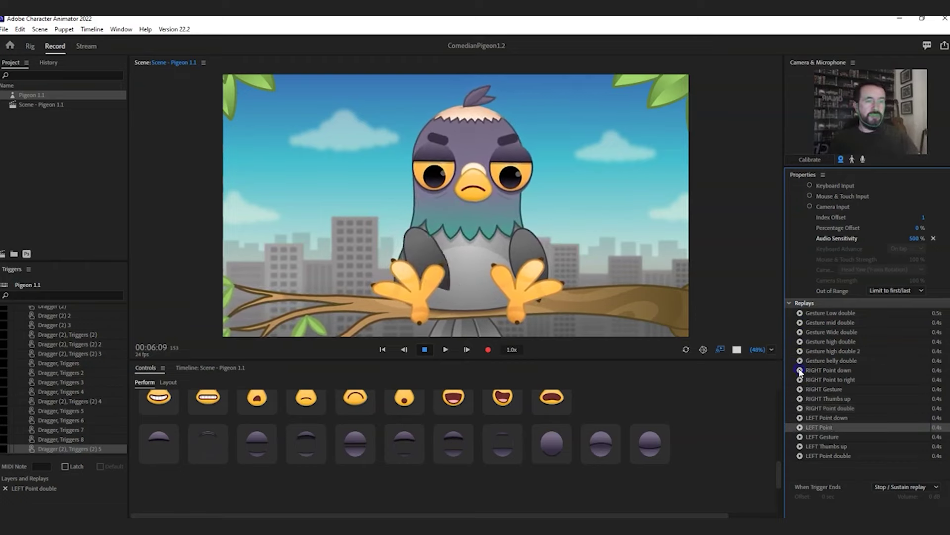
pyautogui.click(800, 380)
pyautogui.click(800, 389)
pyautogui.click(800, 398)
pyautogui.click(799, 408)
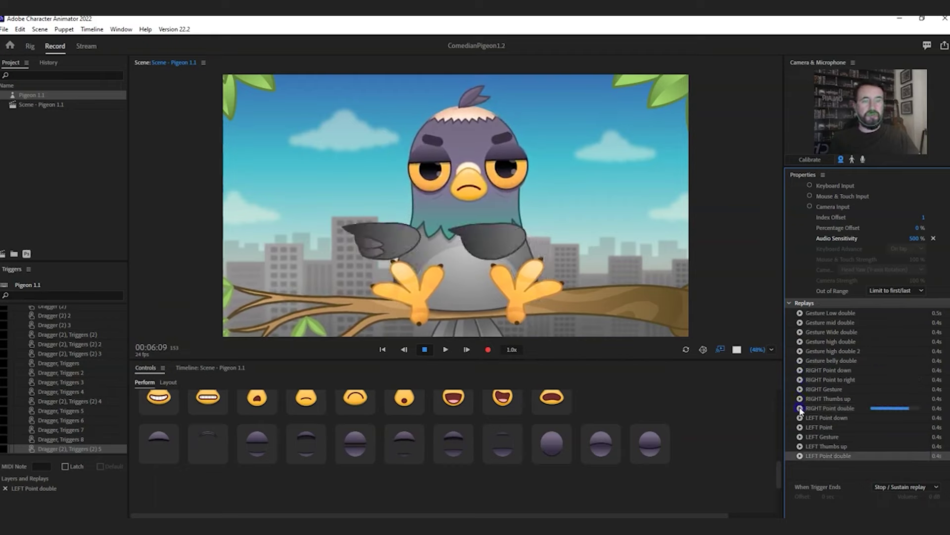
# Play the LEFT Point down, Point, Gesture, Thumbs up and Point double replays, then Gesture belly and high double 2.
pyautogui.click(800, 417)
pyautogui.click(800, 426)
pyautogui.click(800, 437)
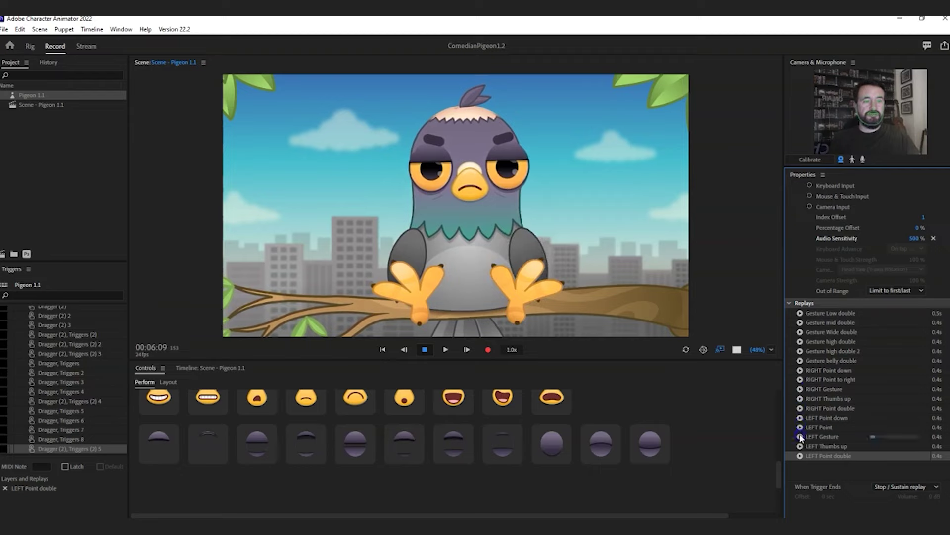
pyautogui.click(800, 446)
pyautogui.click(800, 455)
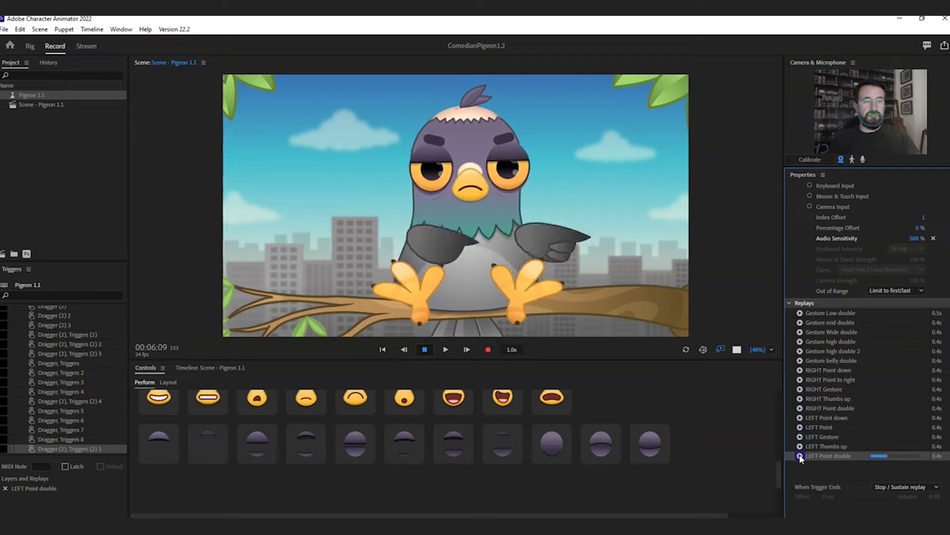
pyautogui.click(800, 361)
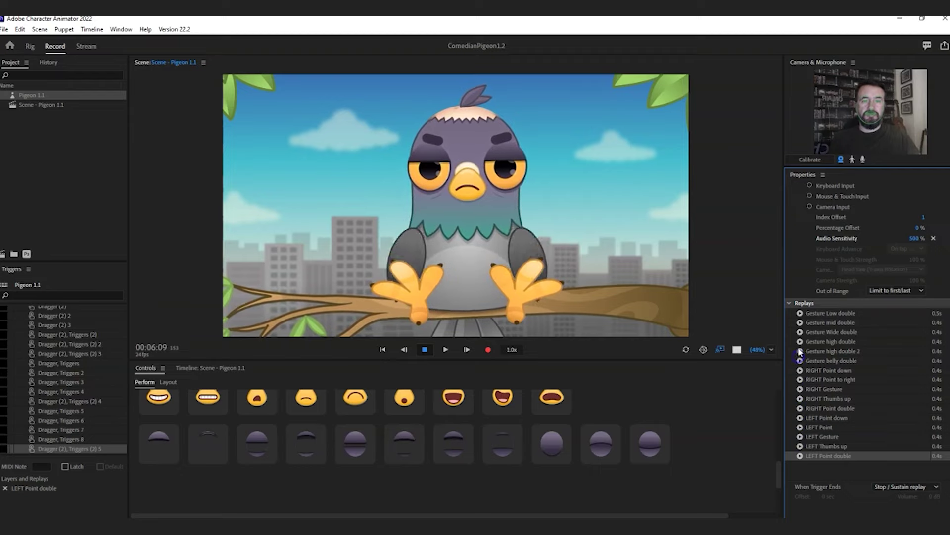
pyautogui.click(800, 351)
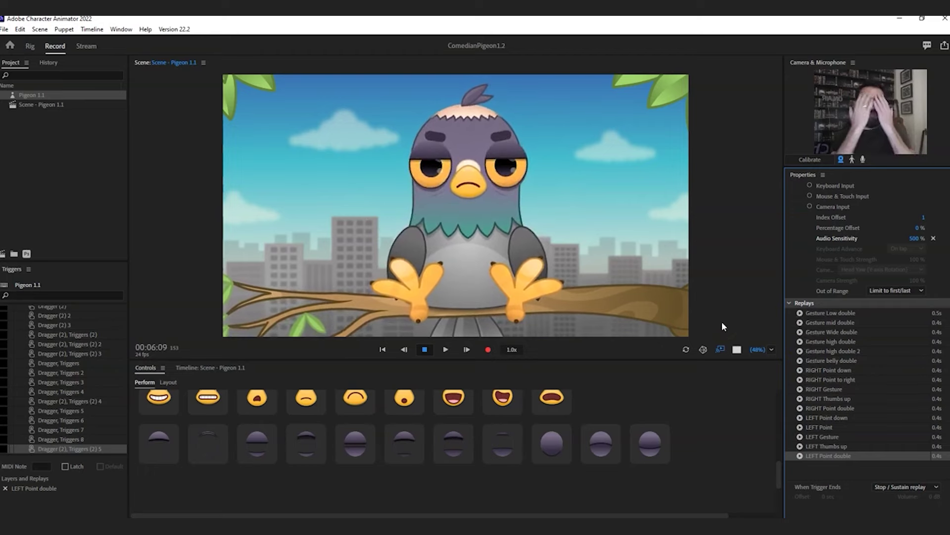
# Move the playhead to frame 161 and rearrange the panels to show the trigger controls.
pyautogui.click(198, 367)
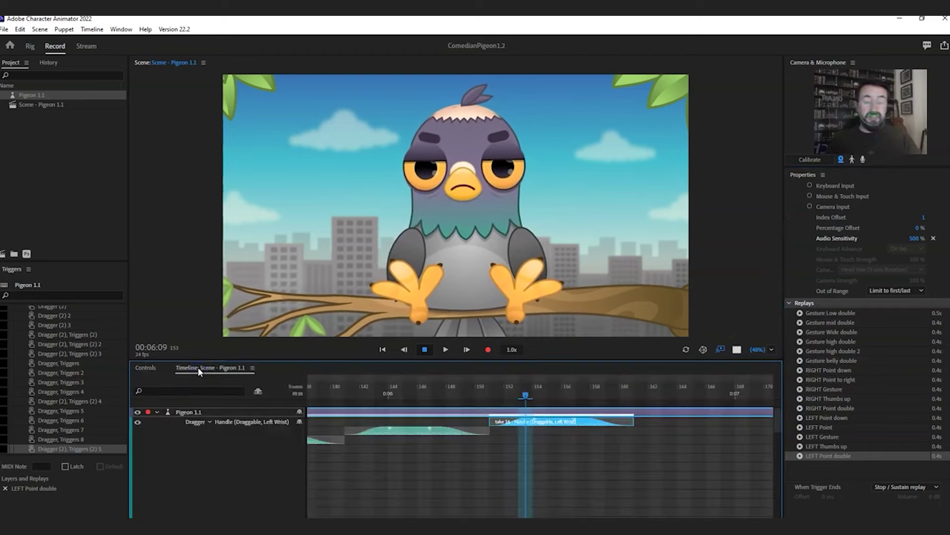
pyautogui.click(647, 396)
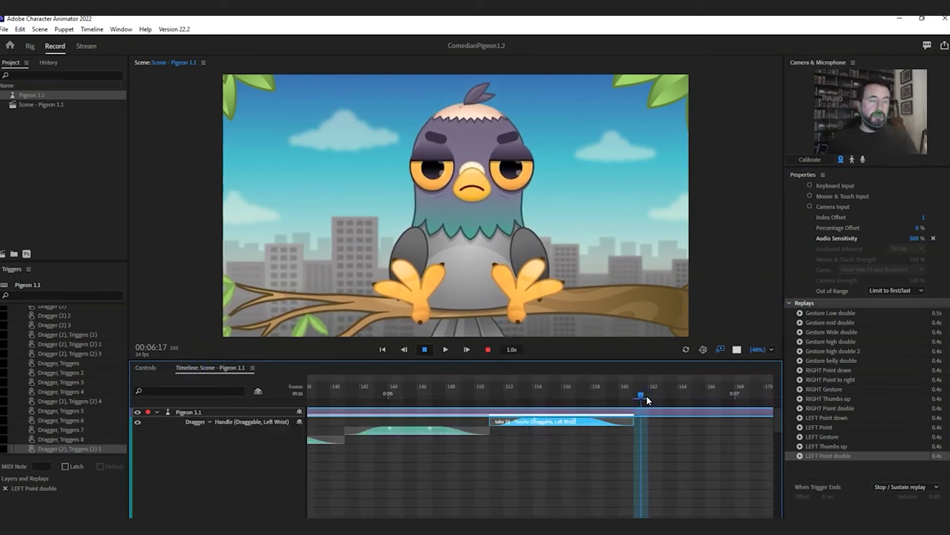
pyautogui.click(147, 367)
pyautogui.moveTo(147, 367); pyautogui.dragTo(948, 99)
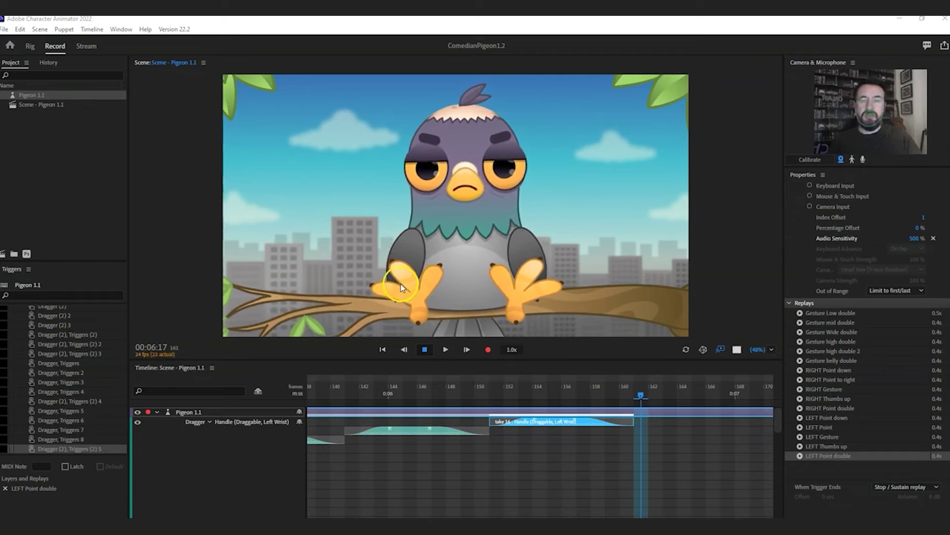
# Drag the left and right wrist handles up over the pigeon's face, then turn off camera input.
pyautogui.click(445, 274)
pyautogui.moveTo(446, 274); pyautogui.dragTo(426, 198)
pyautogui.moveTo(535, 291); pyautogui.dragTo(478, 189)
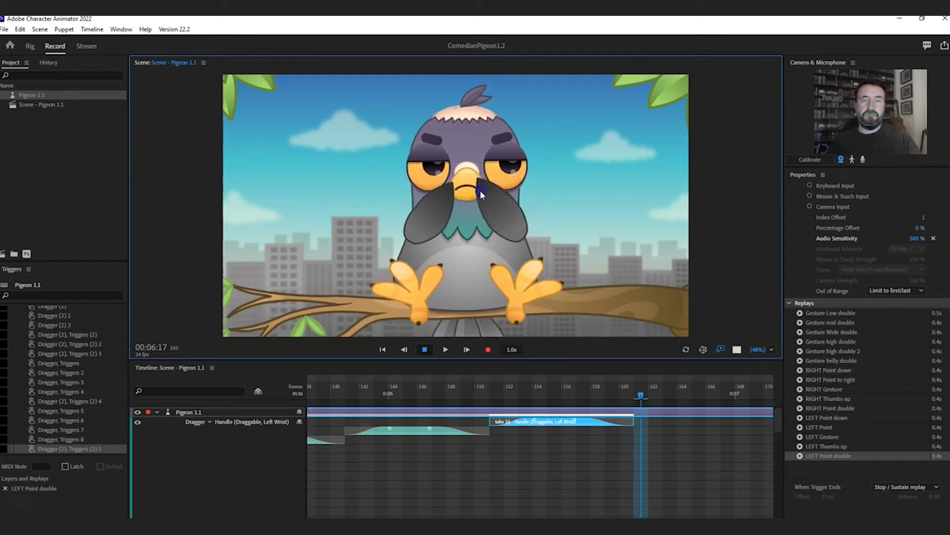
pyautogui.click(841, 159)
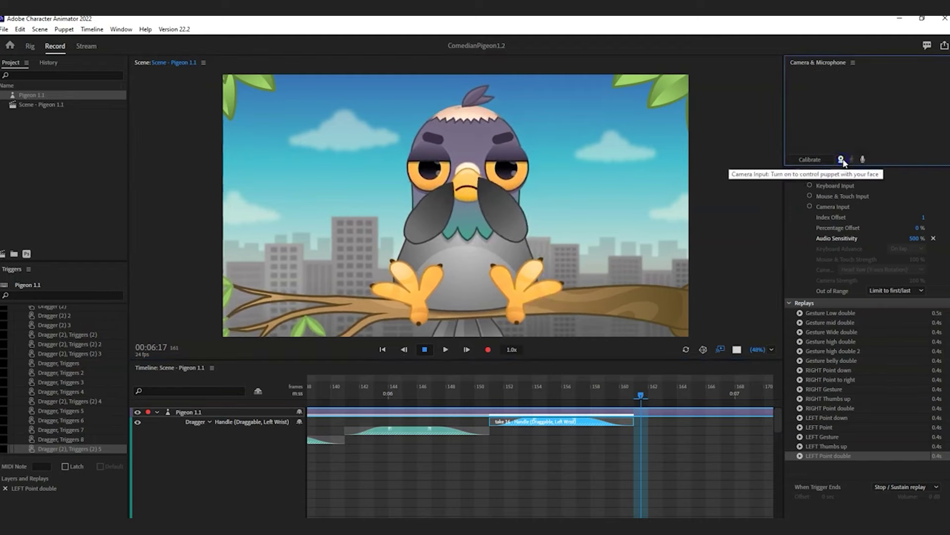
# Refresh the scene and pose both wings up over the pigeon's beak and eye.
pyautogui.click(685, 350)
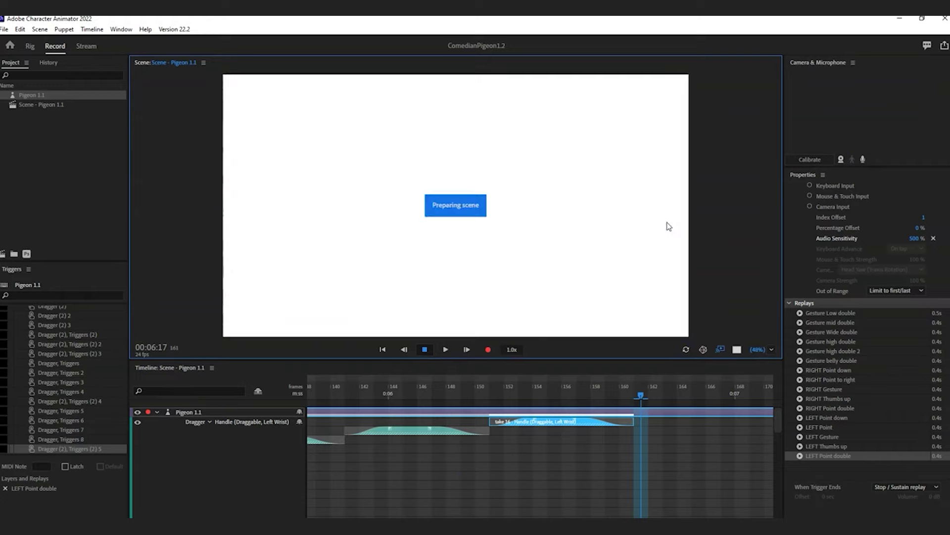
pyautogui.click(643, 251)
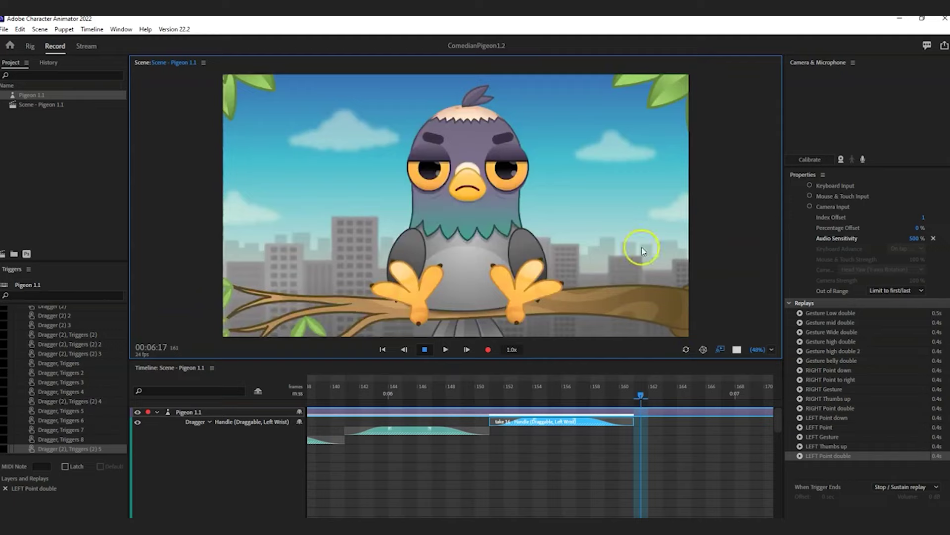
pyautogui.moveTo(401, 292); pyautogui.dragTo(458, 197)
pyautogui.moveTo(510, 288); pyautogui.dragTo(479, 203)
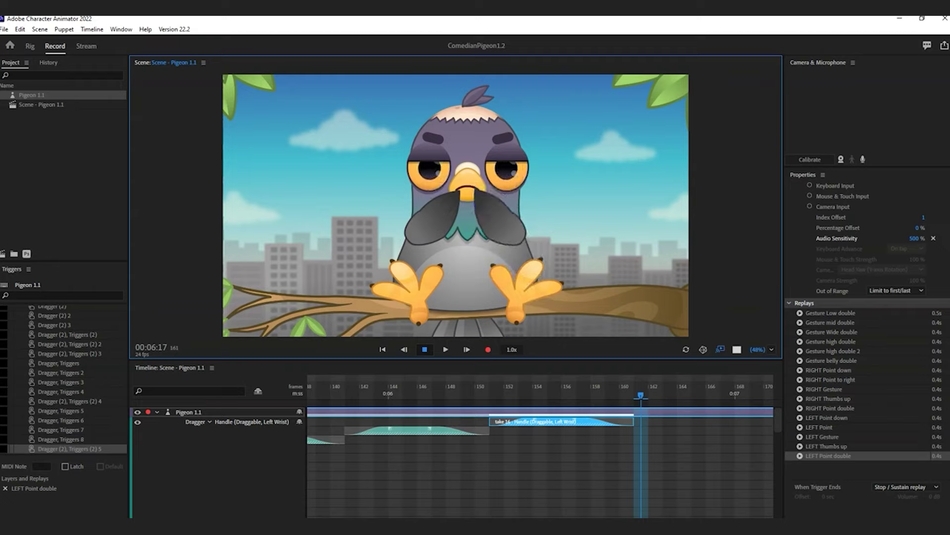
pyautogui.moveTo(510, 191); pyautogui.dragTo(442, 177)
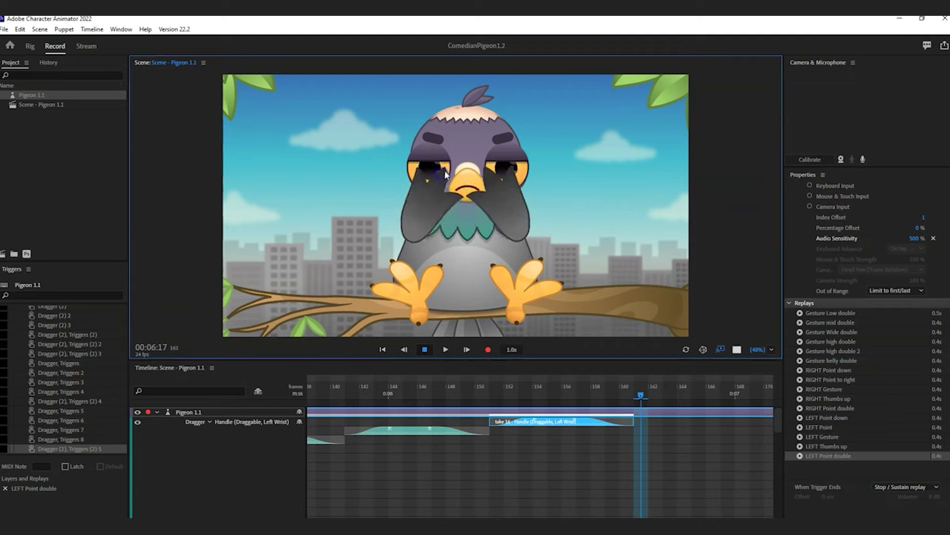
# Record a 2-frame take of the pose and lengthen it on the timeline.
pyautogui.click(95, 31)
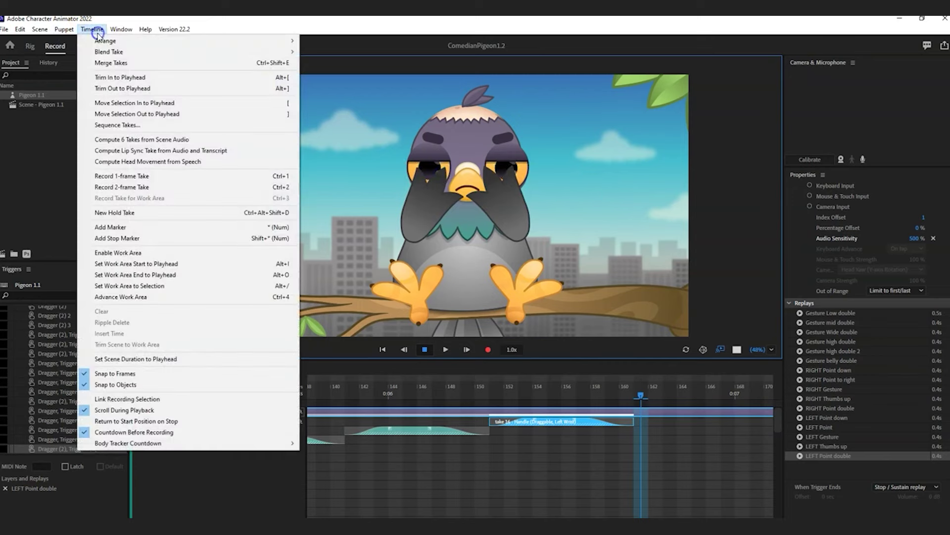
pyautogui.click(149, 186)
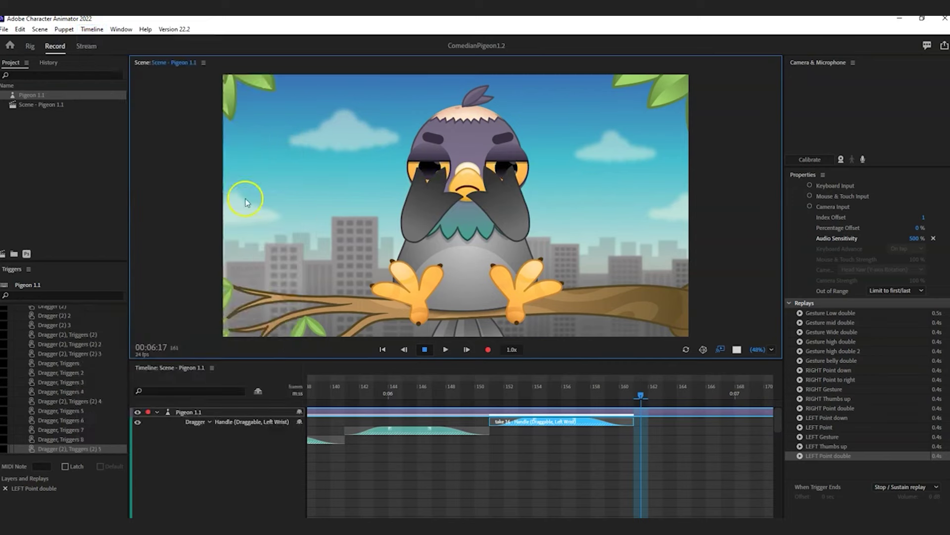
pyautogui.click(782, 414)
pyautogui.moveTo(654, 423); pyautogui.dragTo(551, 424)
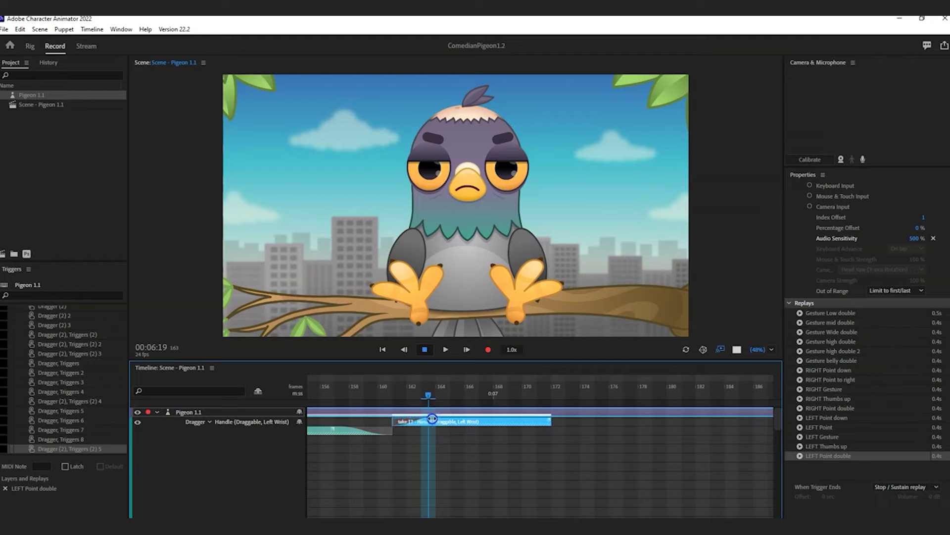
# Add a blend-out to the take's end and create a replay and trigger from it.
pyautogui.moveTo(549, 418); pyautogui.dragTo(496, 419)
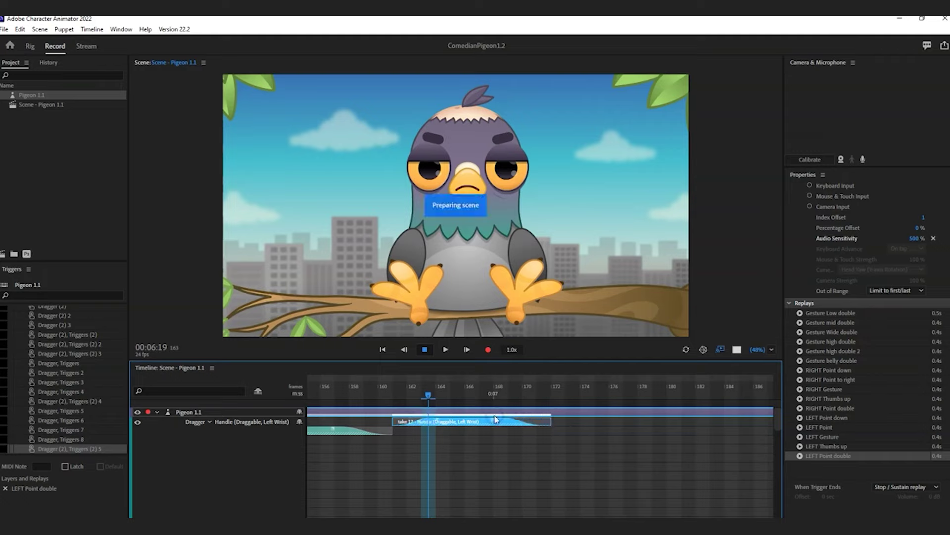
pyautogui.click(505, 424)
pyautogui.rightClick(511, 425)
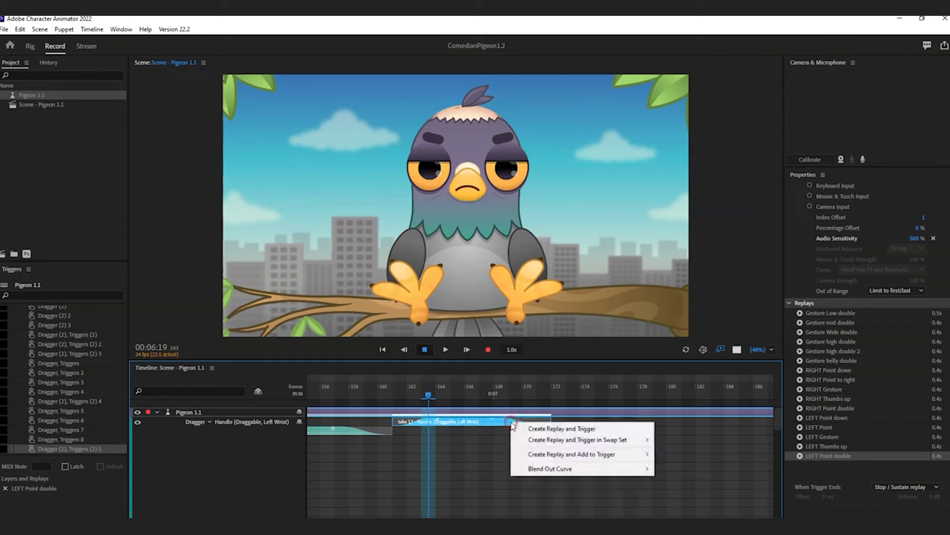
pyautogui.click(558, 426)
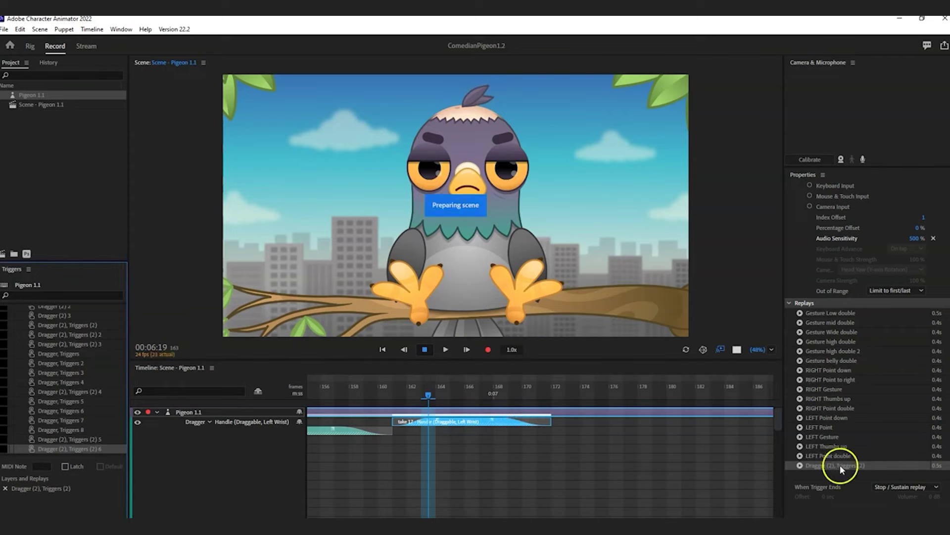
# Rename the new replay 'Cover face' and play it twice.
pyautogui.doubleClick(820, 465)
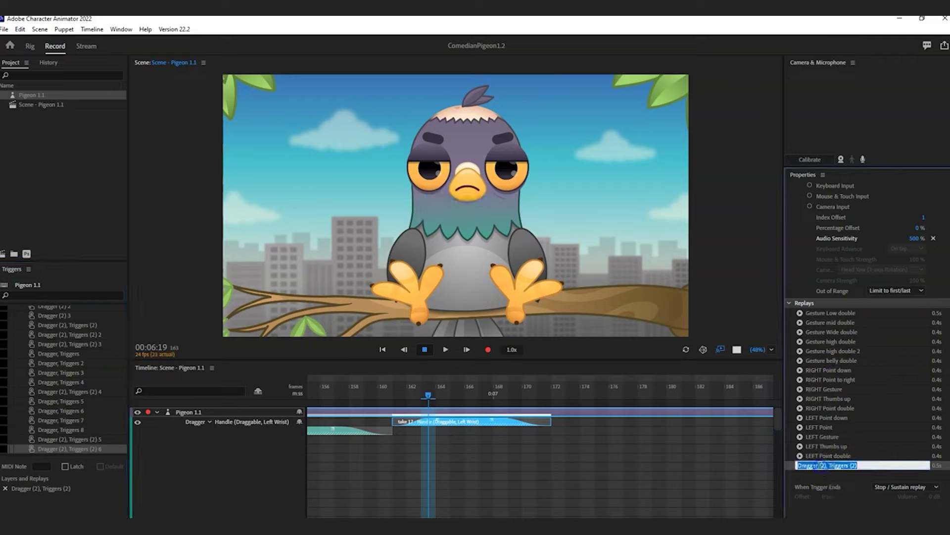
pyautogui.write('Cover')
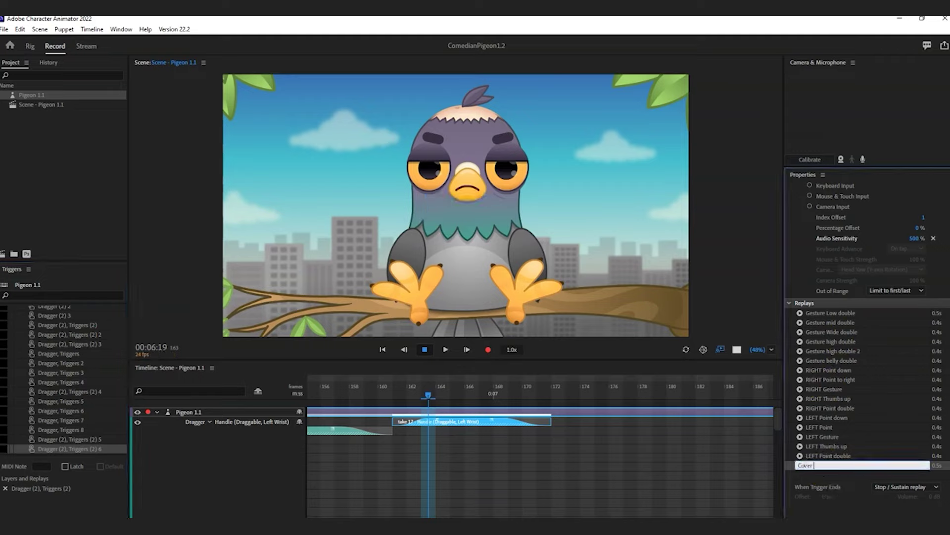
pyautogui.write(' face')
pyautogui.press('Return')
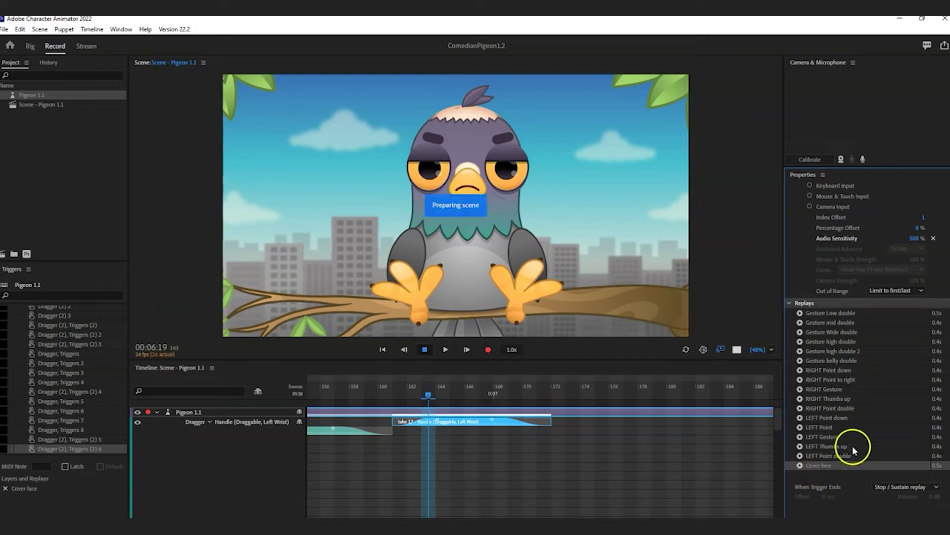
pyautogui.click(800, 466)
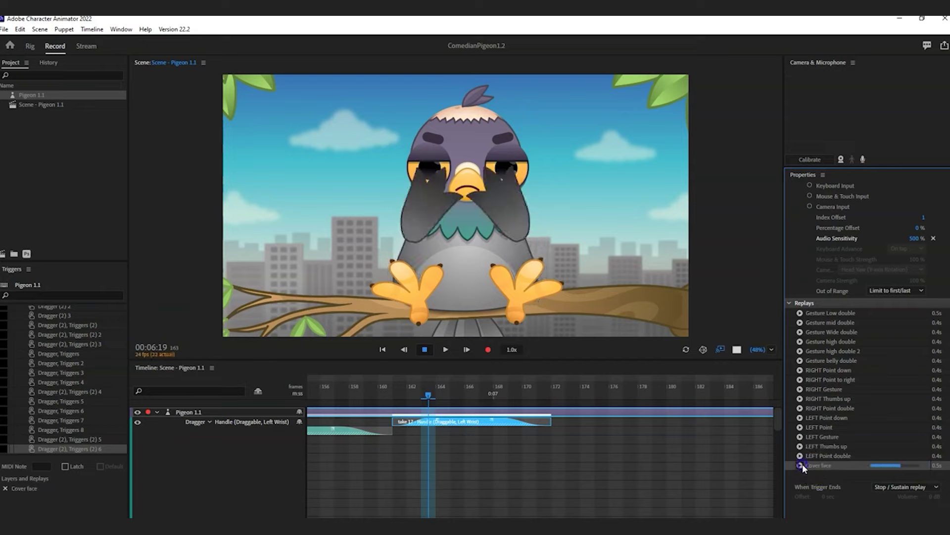
pyautogui.click(800, 466)
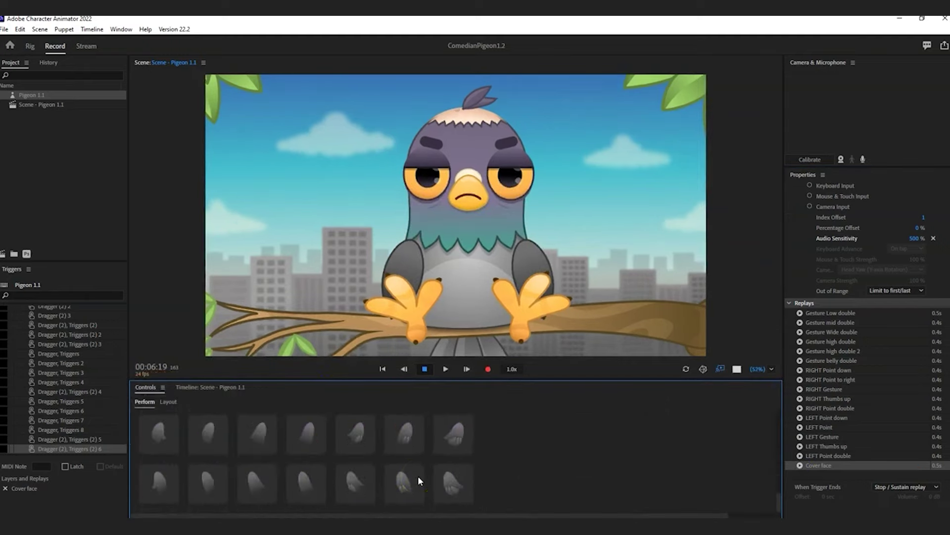
# Scroll through the trigger thumbnails in Controls and switch the camera input back on.
pyautogui.scroll(5, 418, 476)
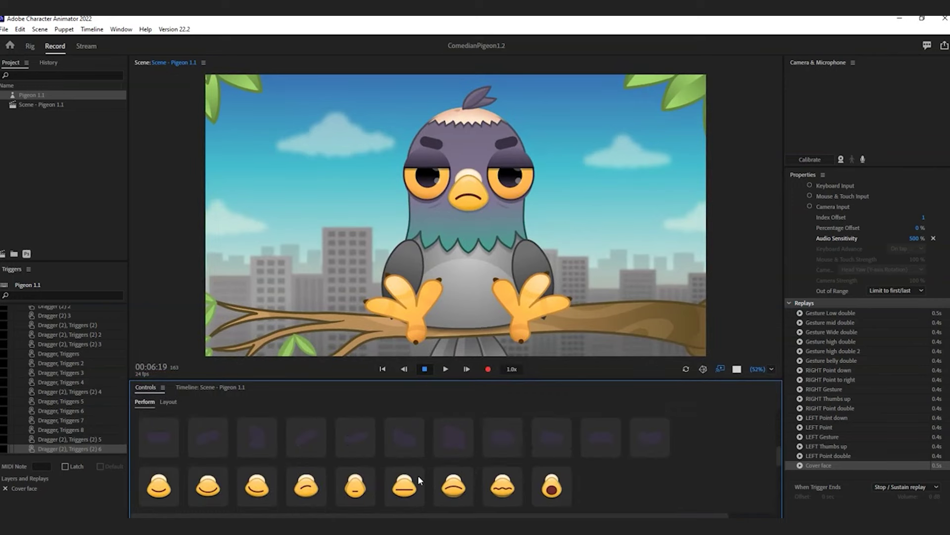
pyautogui.scroll(-2, 419, 481)
pyautogui.scroll(5, 418, 474)
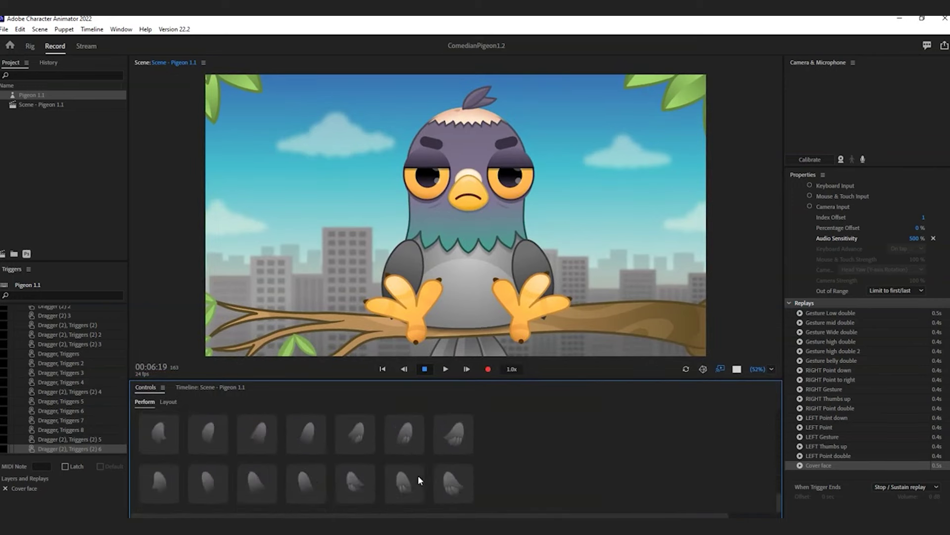
pyautogui.scroll(5, 418, 474)
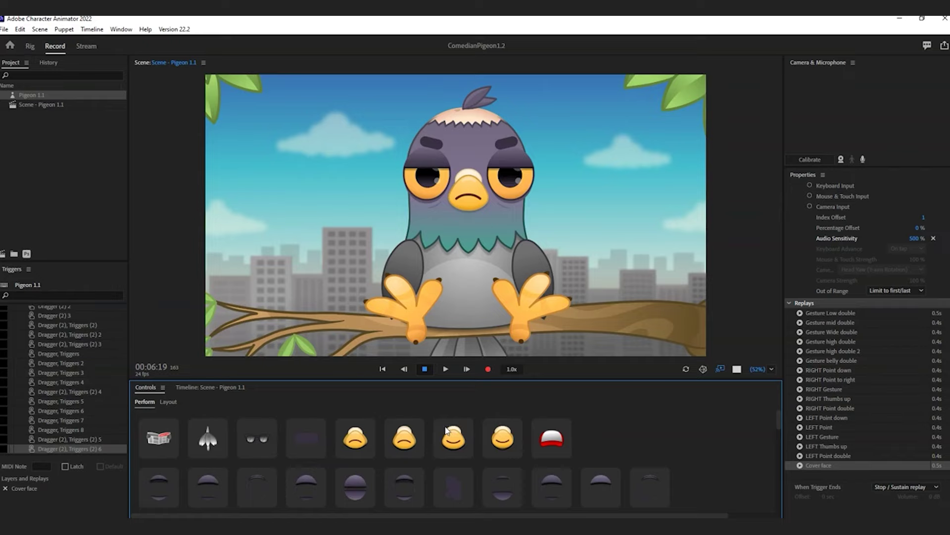
pyautogui.click(841, 158)
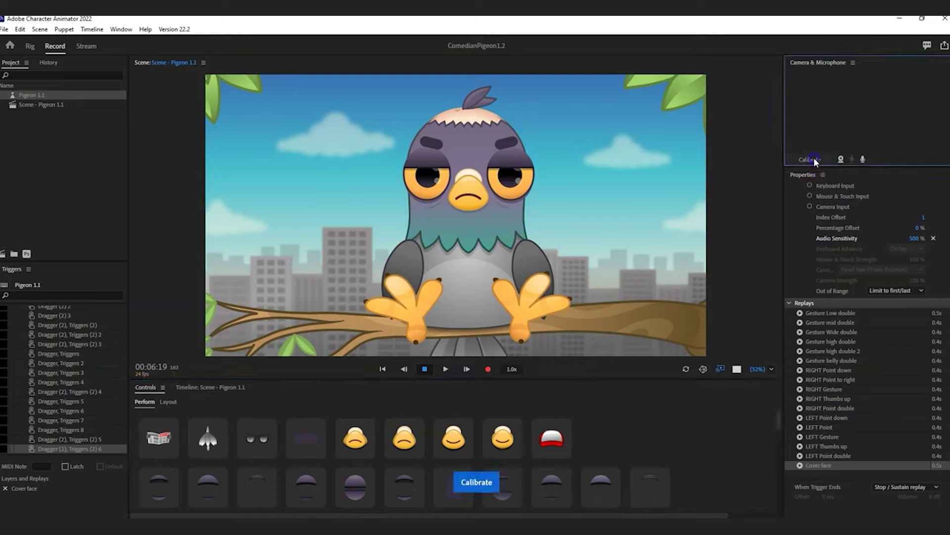
# Enable microphone input for lip sync and show the LP expression behaviour settings in Properties.
pyautogui.click(863, 160)
pyautogui.click(371, 439)
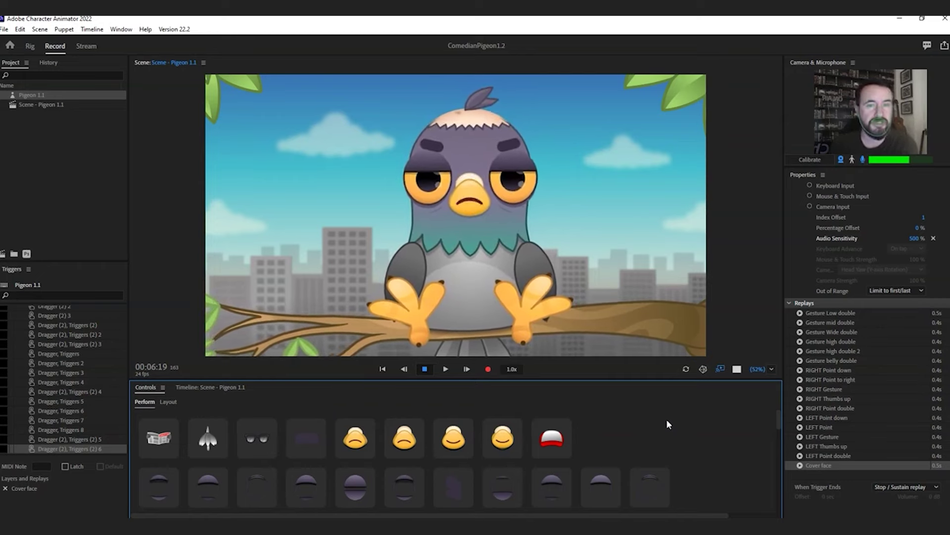
pyautogui.click(880, 273)
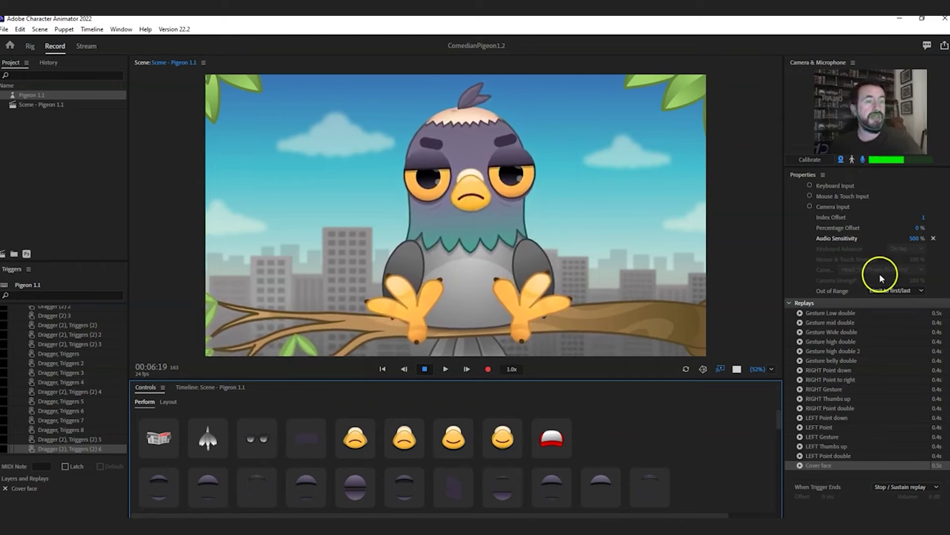
# Set LP Default's Audio Sensitivity to 500%.
pyautogui.scroll(5, 826, 331)
pyautogui.scroll(-6, 826, 330)
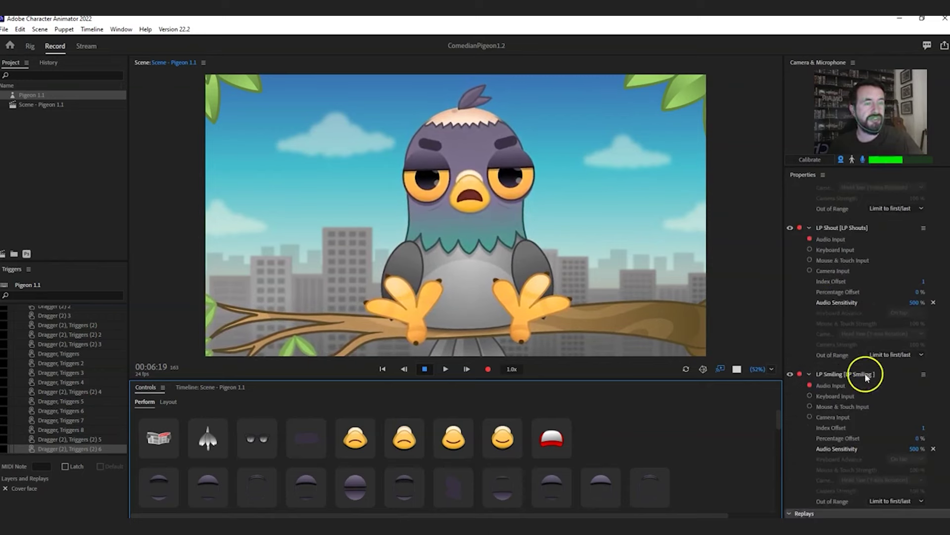
pyautogui.scroll(-4, 839, 391)
pyautogui.scroll(6, 858, 390)
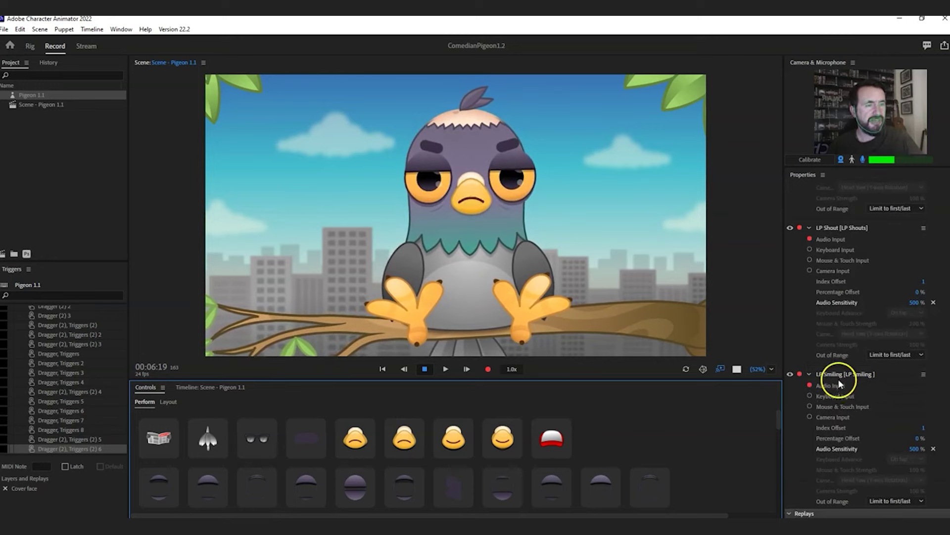
pyautogui.scroll(5, 838, 378)
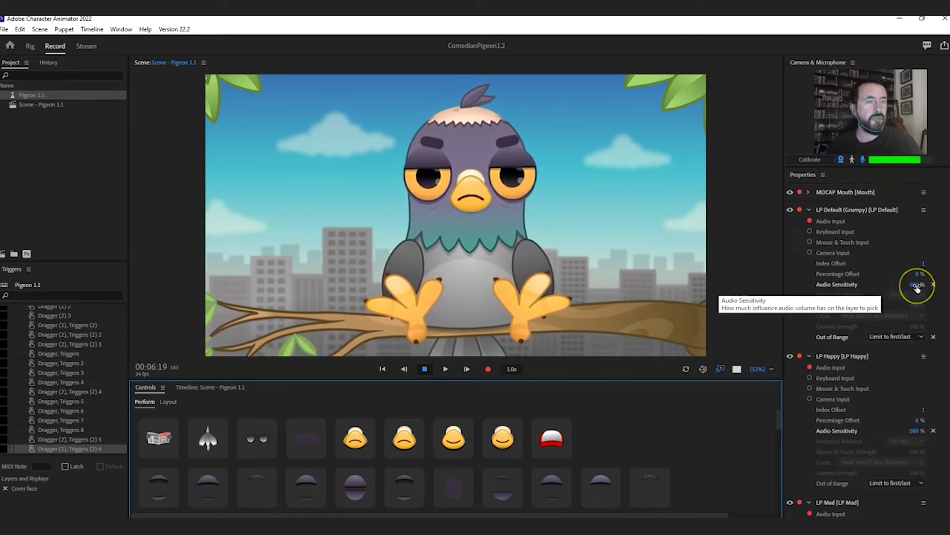
pyautogui.moveTo(917, 287); pyautogui.dragTo(693, 290)
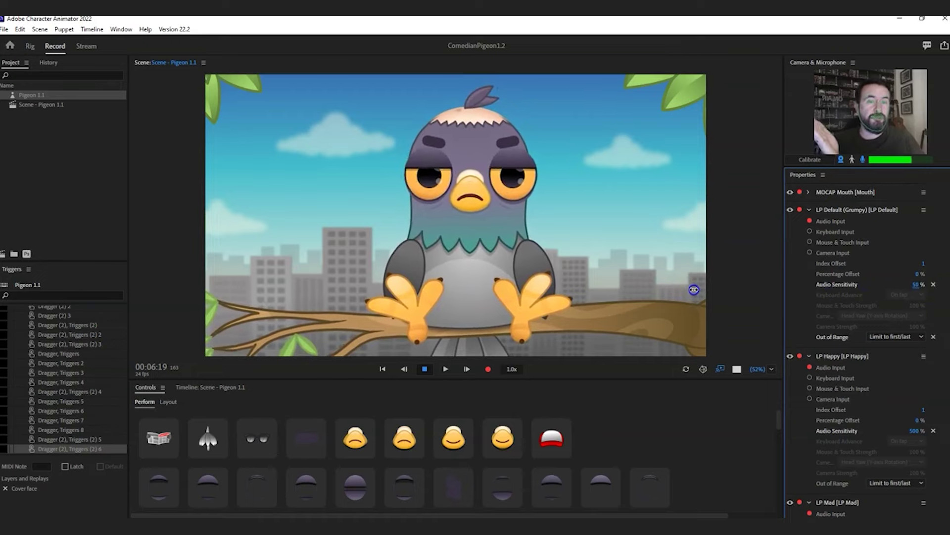
pyautogui.click(919, 284)
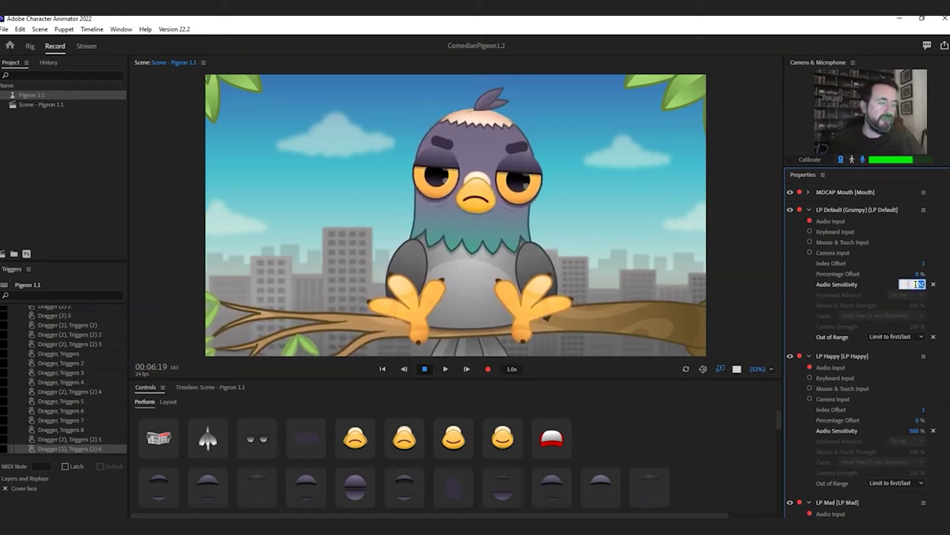
pyautogui.write('500')
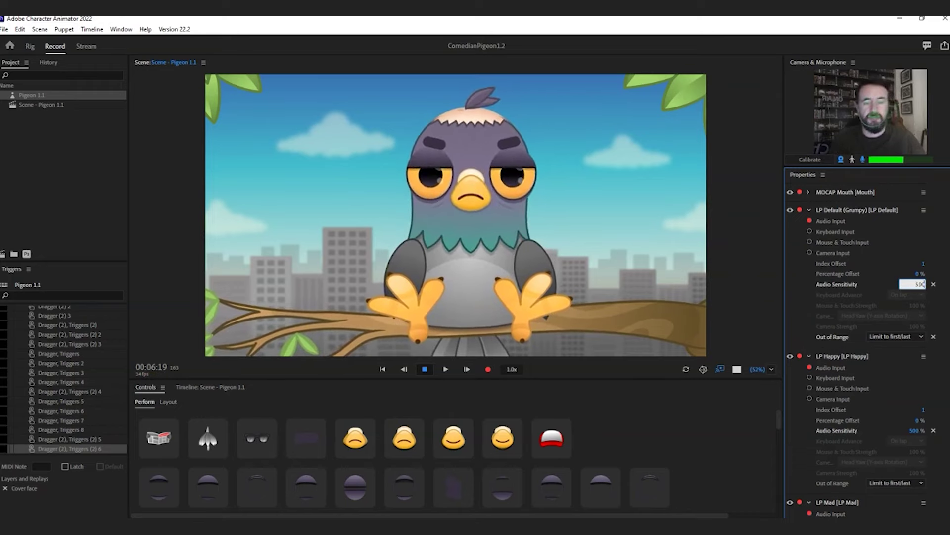
pyautogui.press('Return')
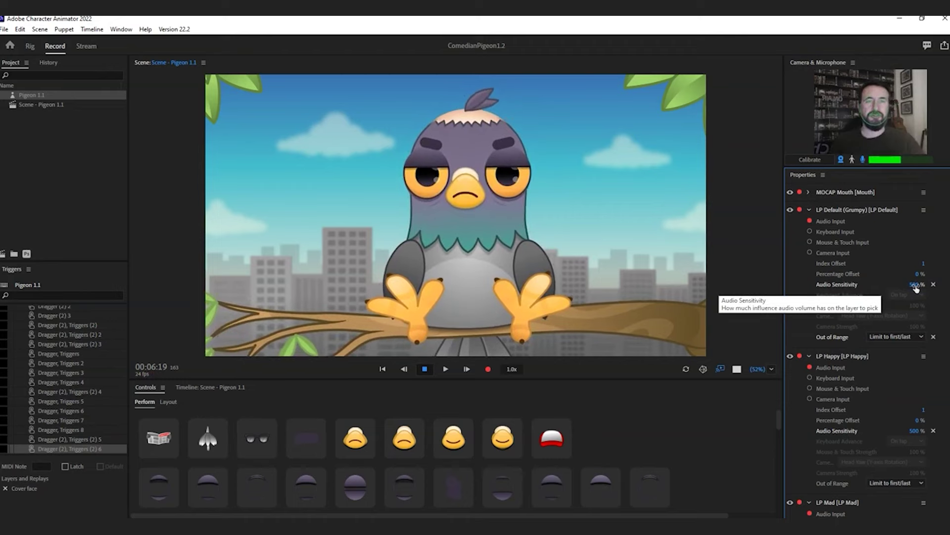
# Calibrate the camera, then change LP Default's Audio Sensitivity to 350%.
pyautogui.click(815, 160)
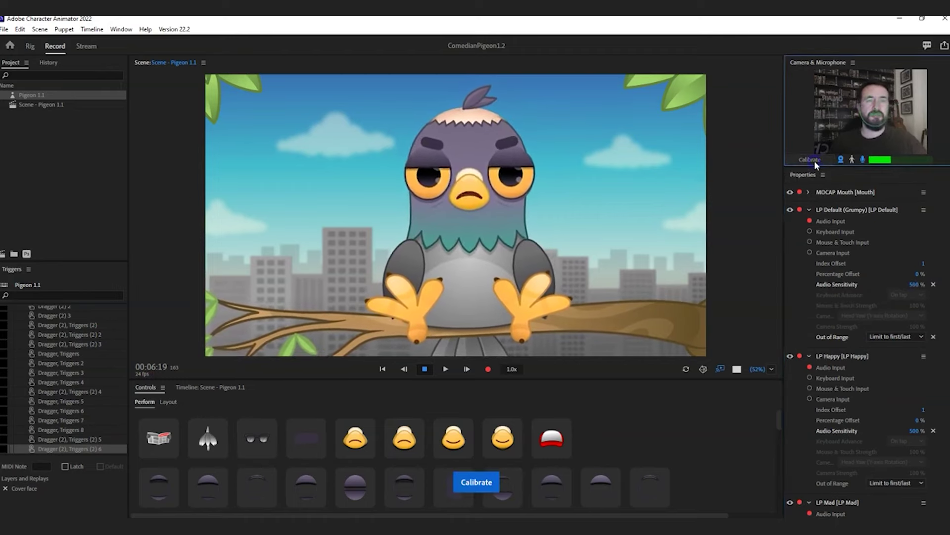
pyautogui.click(907, 278)
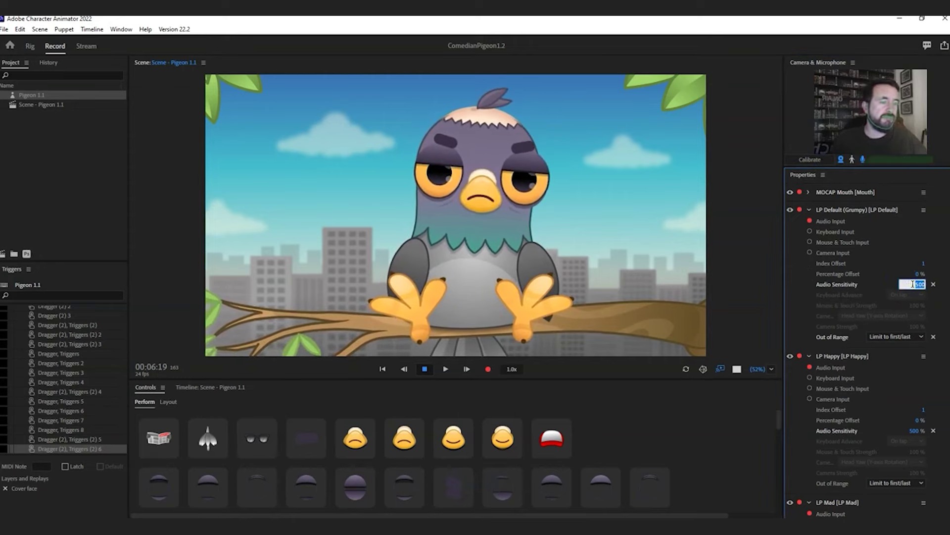
pyautogui.write('350')
pyautogui.press('Return')
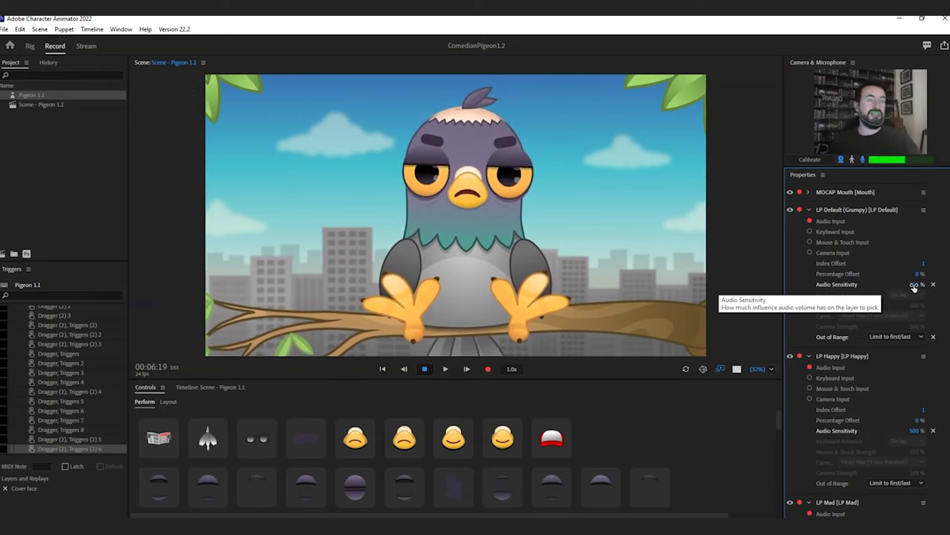
pyautogui.click(914, 286)
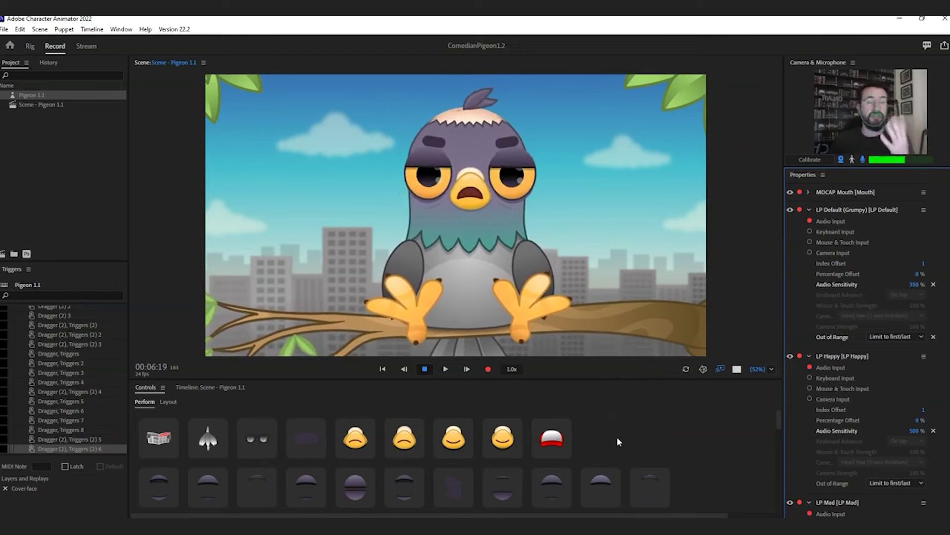
# Try the LP Shouts, LP Mad, LP Smiling and LP Happy expression triggers.
pyautogui.click(359, 440)
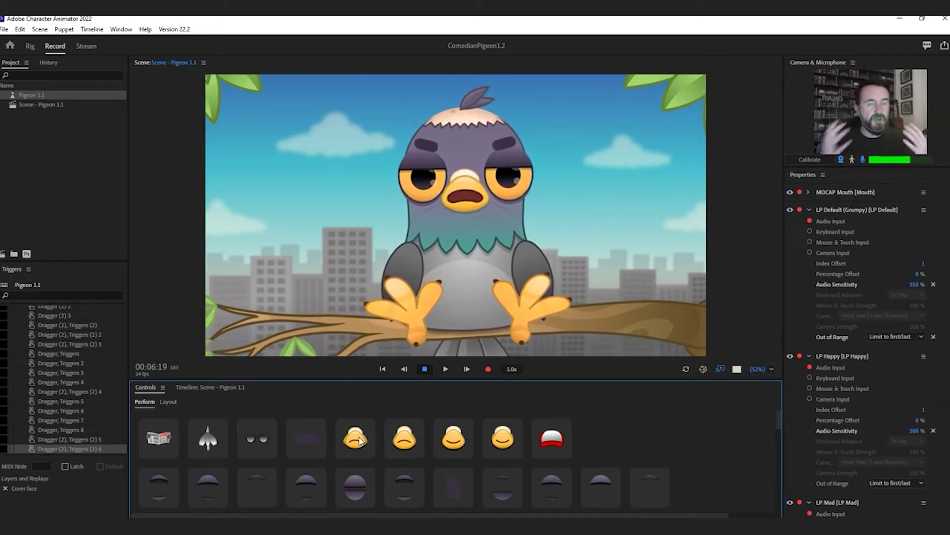
pyautogui.click(405, 438)
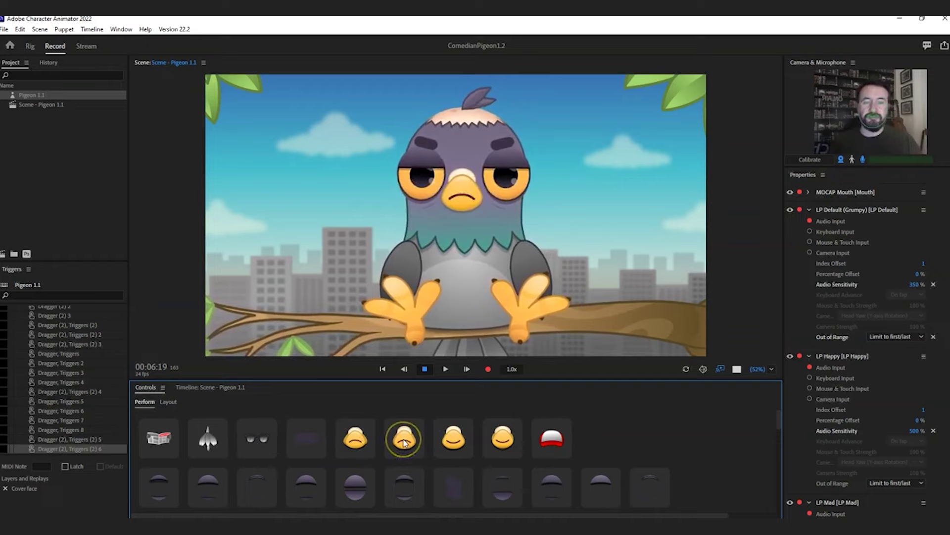
pyautogui.click(405, 441)
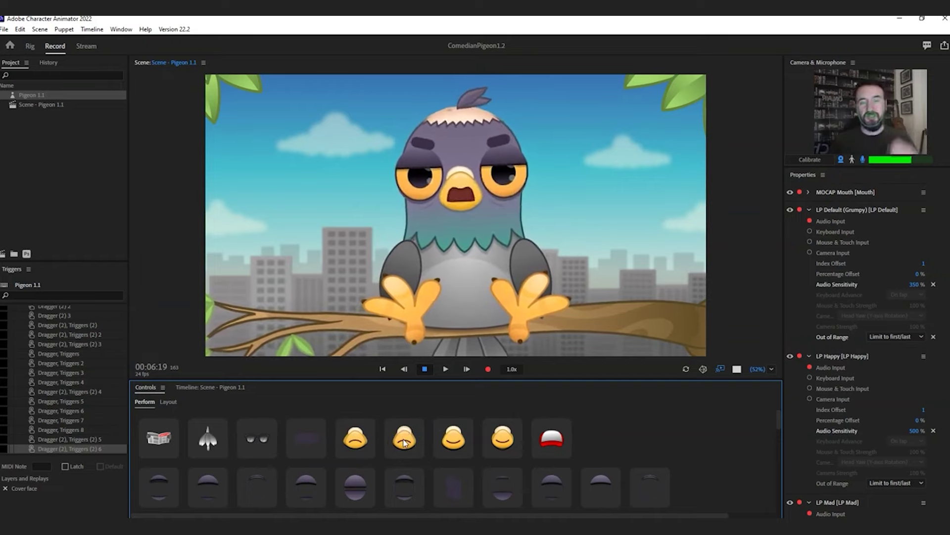
pyautogui.click(447, 444)
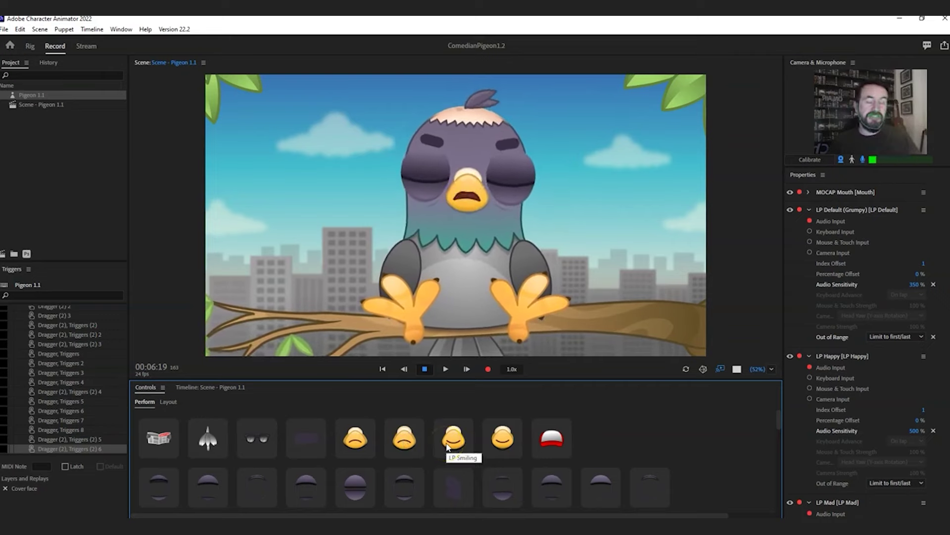
pyautogui.click(447, 445)
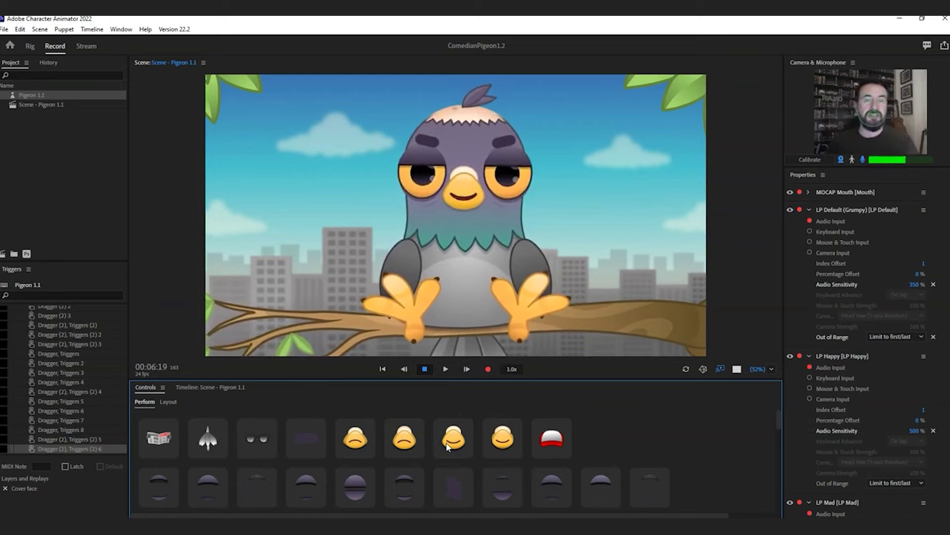
pyautogui.click(505, 443)
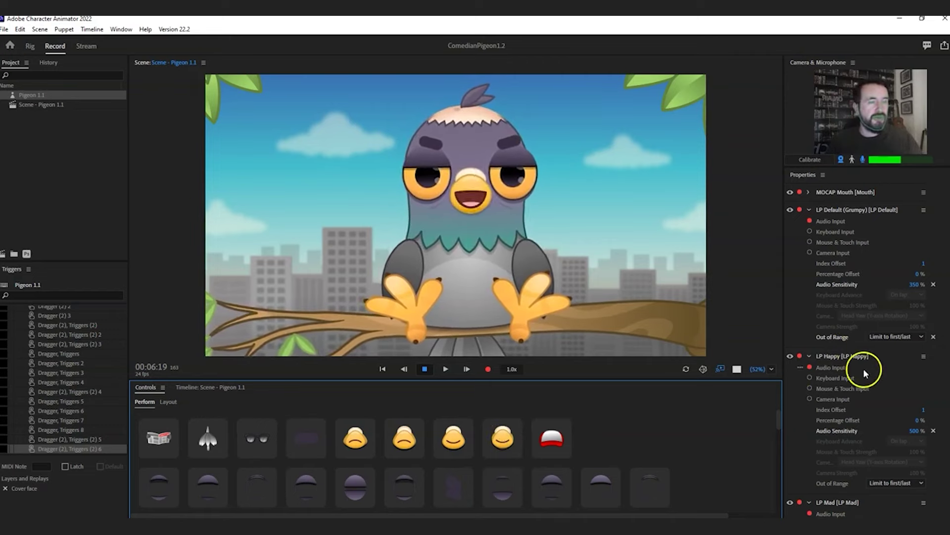
# Set LP Happy's Audio Sensitivity to 300% and retest the smile expression triggers.
pyautogui.click(916, 430)
pyautogui.write('300')
pyautogui.press('Return')
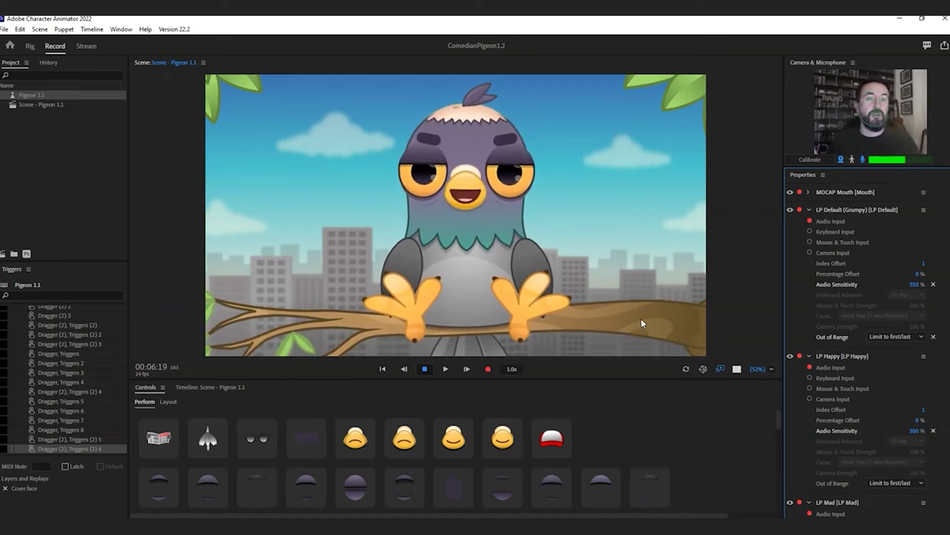
pyautogui.click(454, 443)
pyautogui.click(502, 440)
pyautogui.click(458, 441)
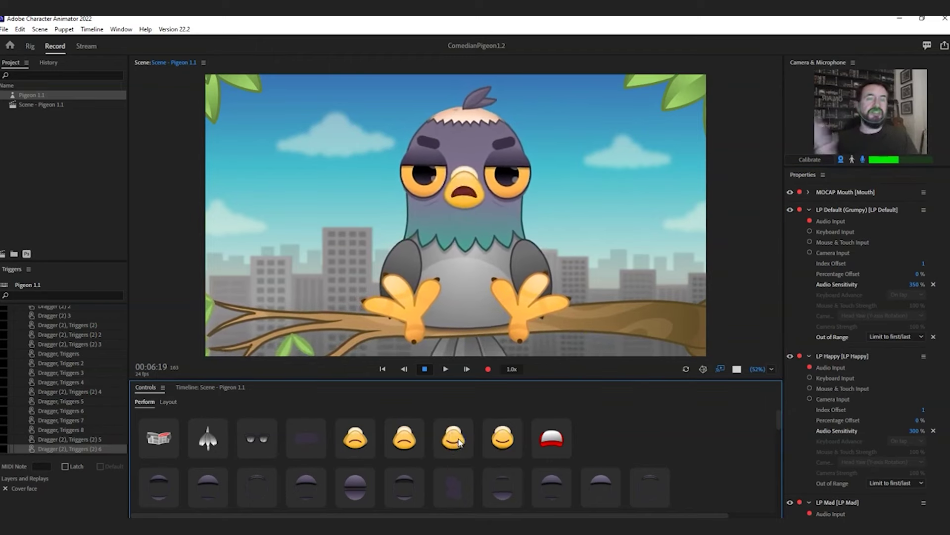
pyautogui.click(458, 443)
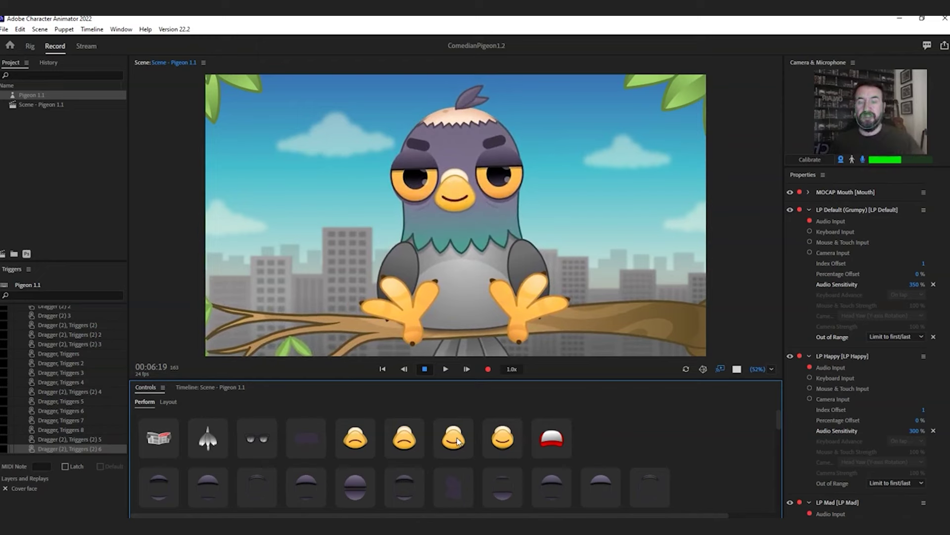
# In Layout mode, assign keys 1 to 4 to the four LP face triggers in order.
pyautogui.click(169, 401)
pyautogui.click(404, 435)
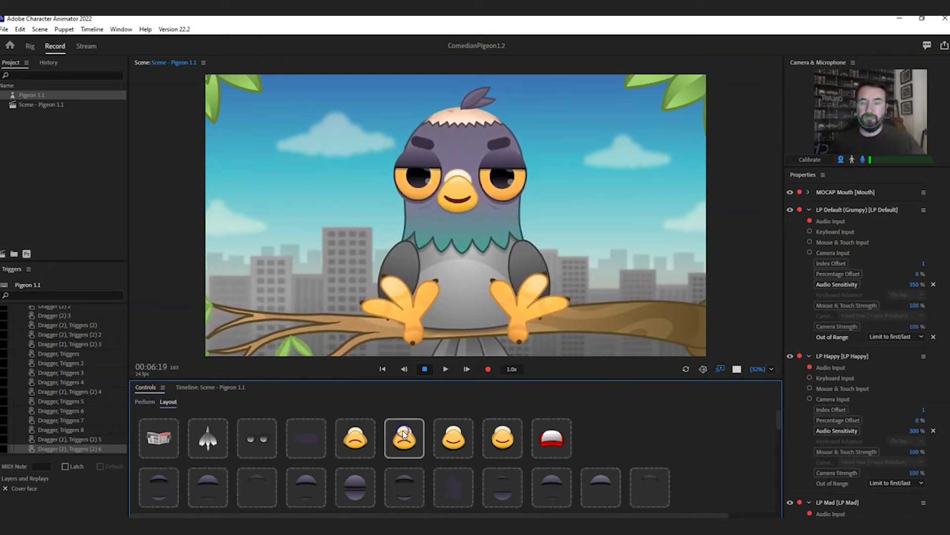
pyautogui.click(357, 437)
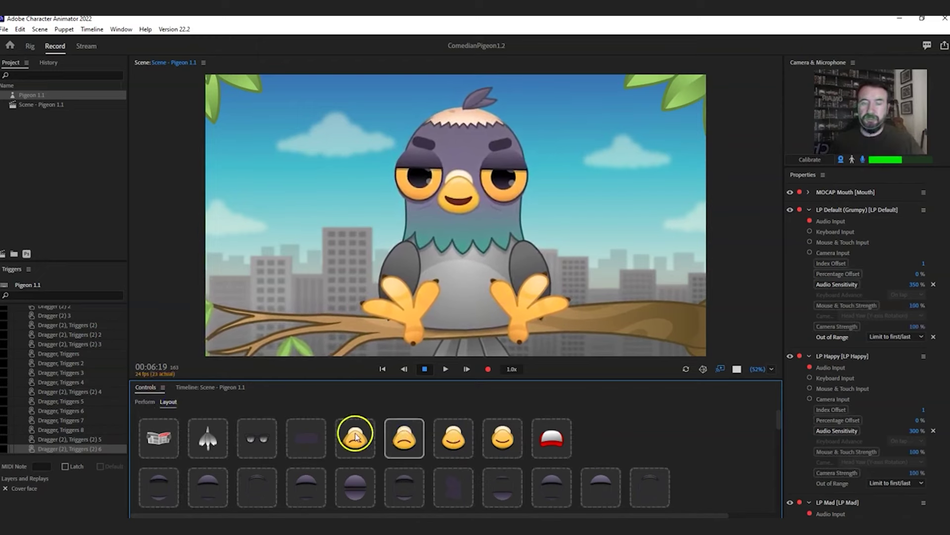
pyautogui.click(417, 439)
pyautogui.click(451, 442)
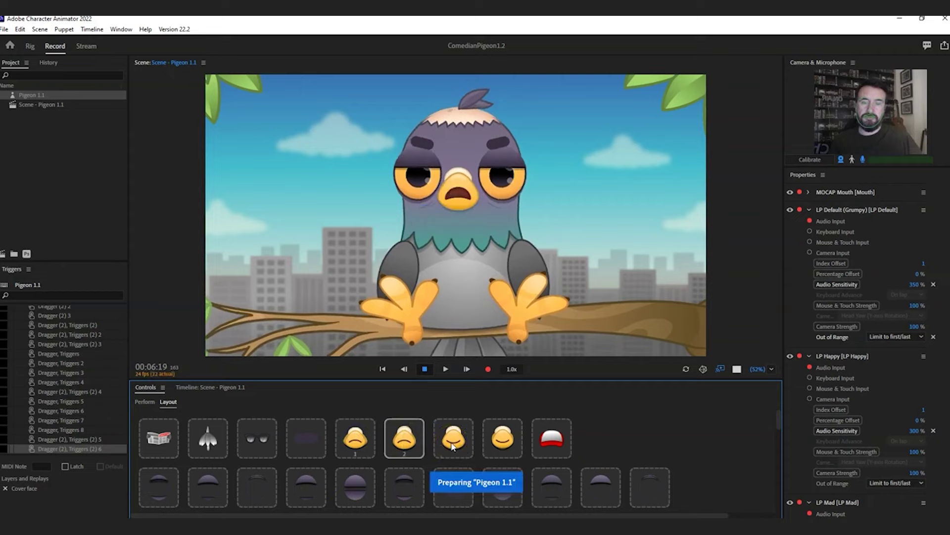
pyautogui.click(452, 442)
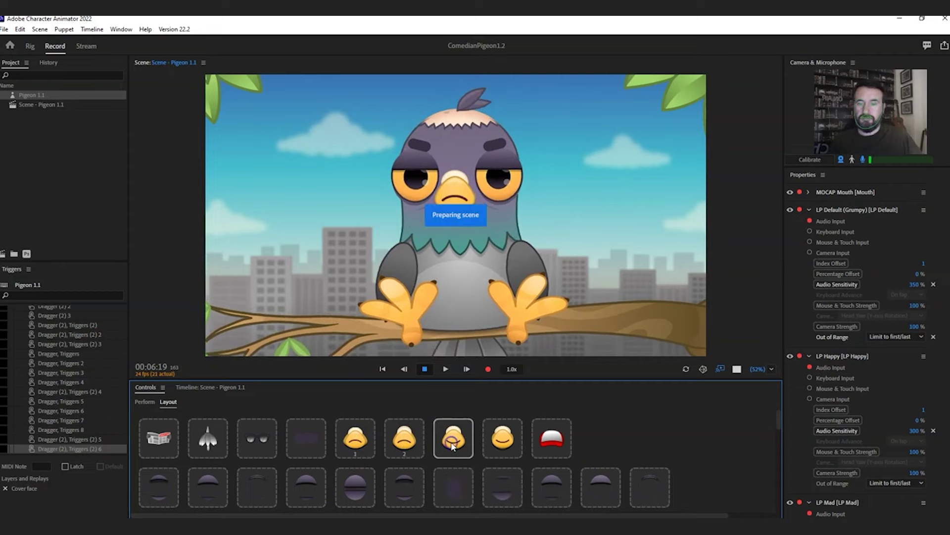
pyautogui.click(500, 442)
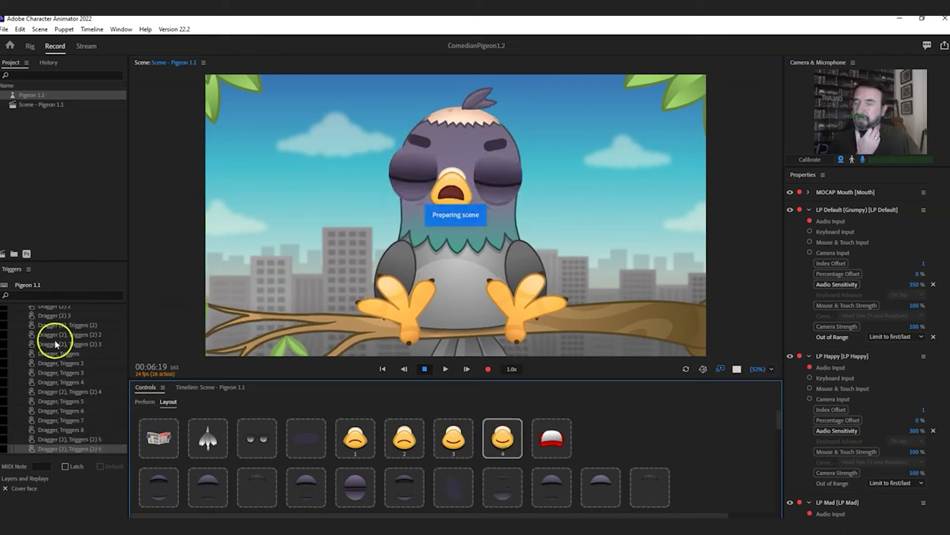
# Select the LP Default and LP Shouts triggers, then switch Controls back to Perform.
pyautogui.scroll(3, 90, 426)
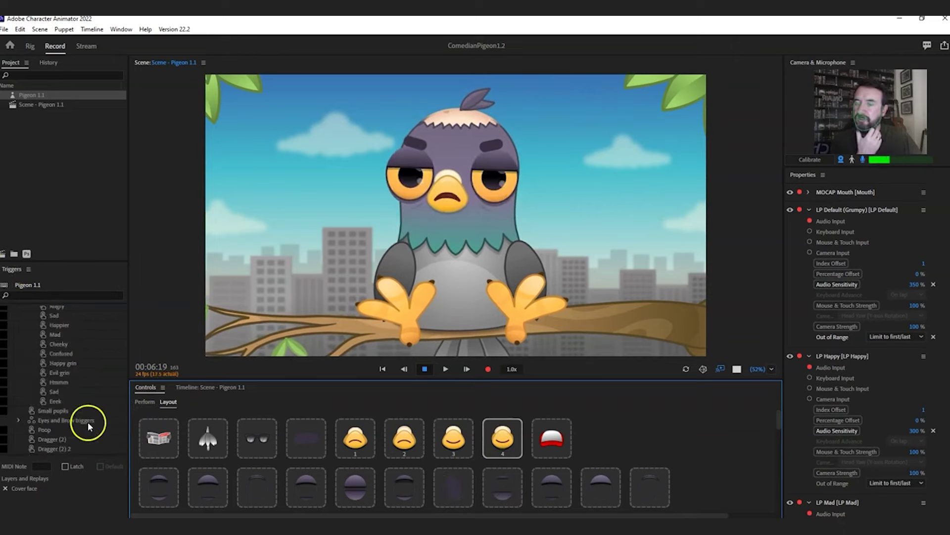
pyautogui.scroll(8, 62, 441)
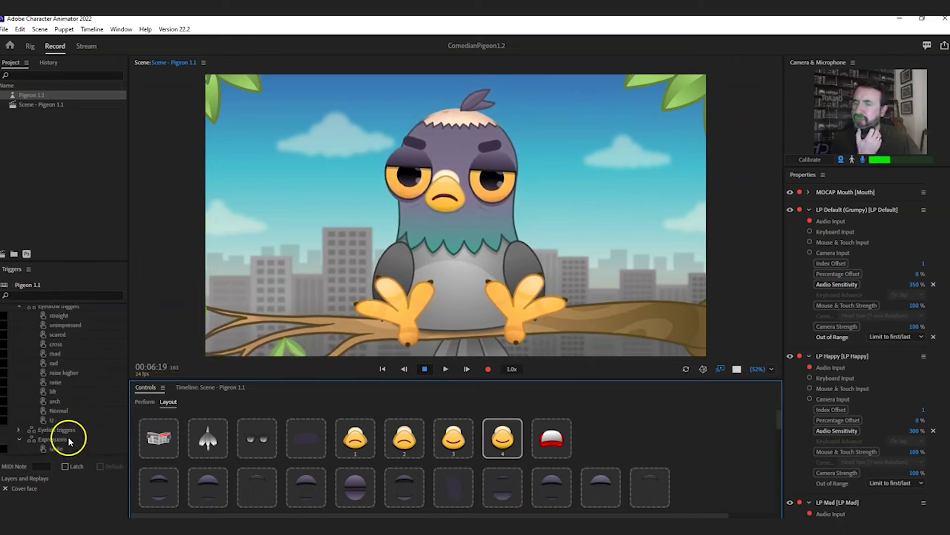
pyautogui.scroll(-5, 68, 436)
pyautogui.click(82, 391)
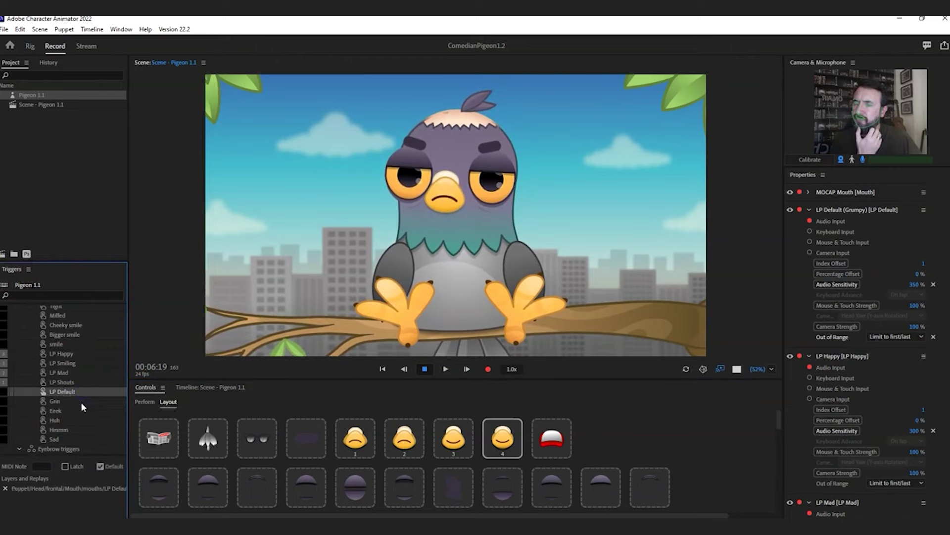
pyautogui.click(84, 381)
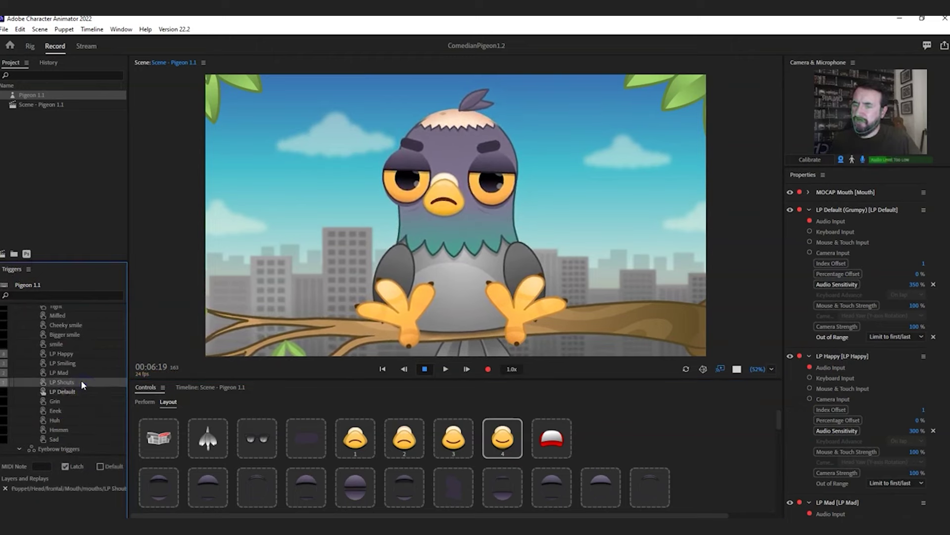
pyautogui.click(145, 402)
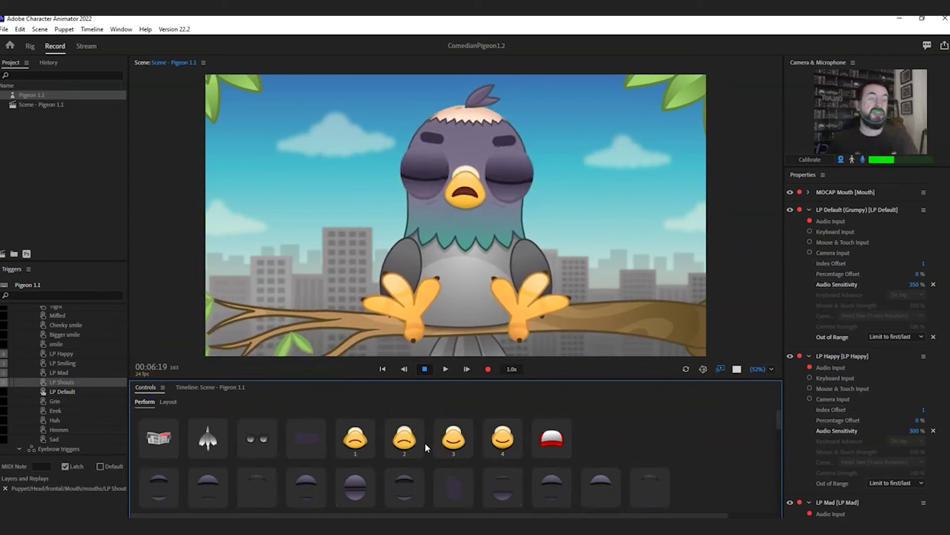
# Fire face trigger 2, then key 3 to make the pigeon smile.
pyautogui.click(314, 447)
pyautogui.click(209, 446)
pyautogui.click(403, 451)
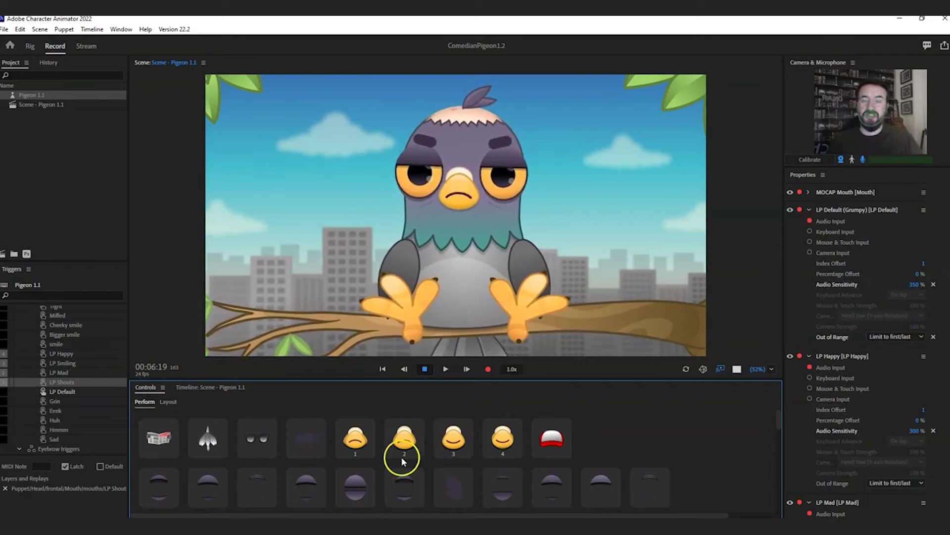
pyautogui.press('3')
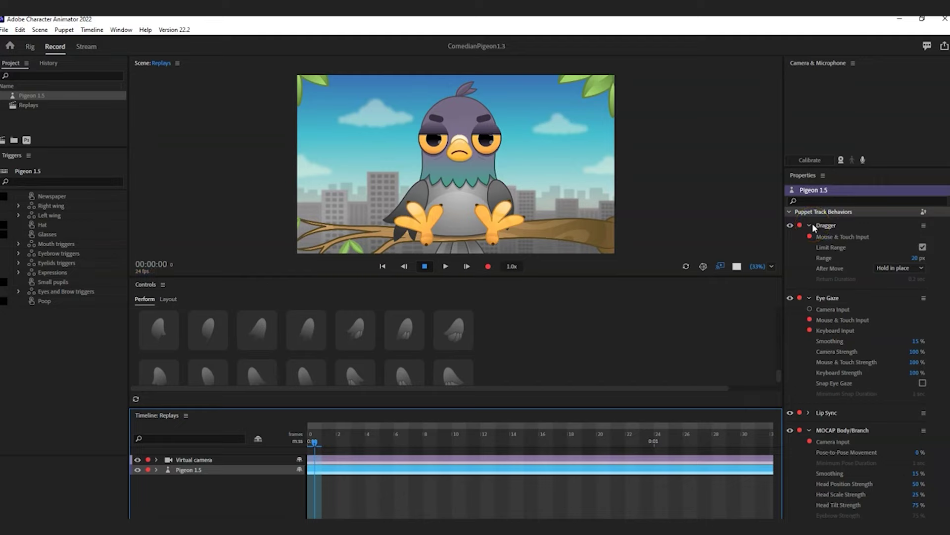
pyautogui.click(29, 95)
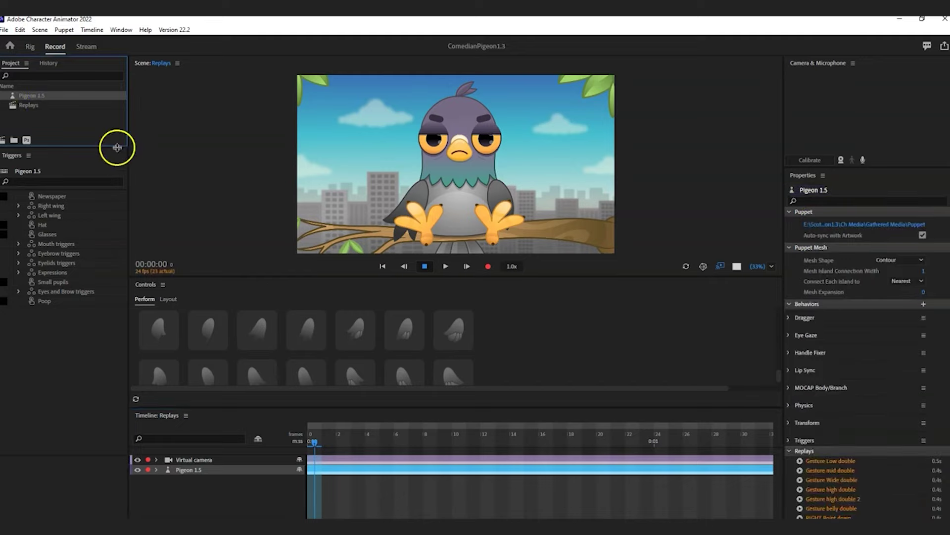
pyautogui.click(686, 265)
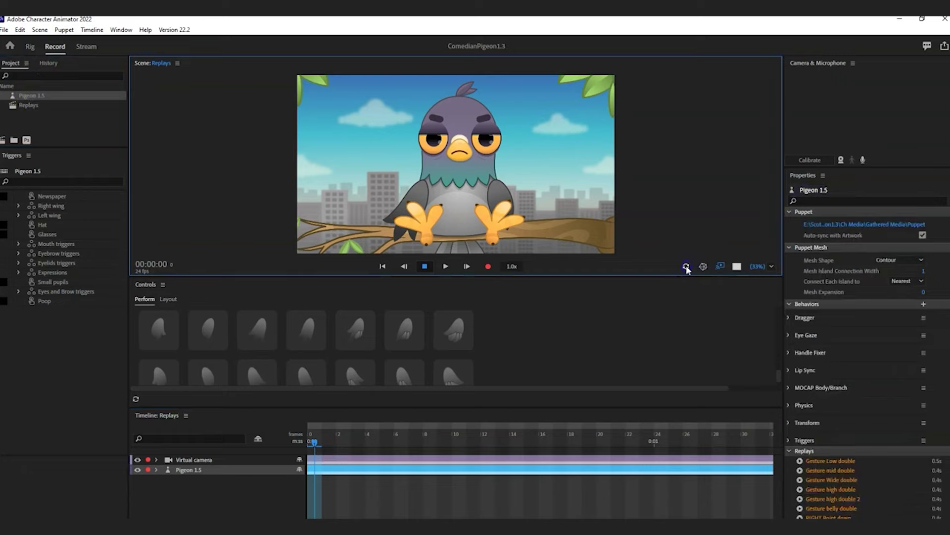
pyautogui.click(52, 63)
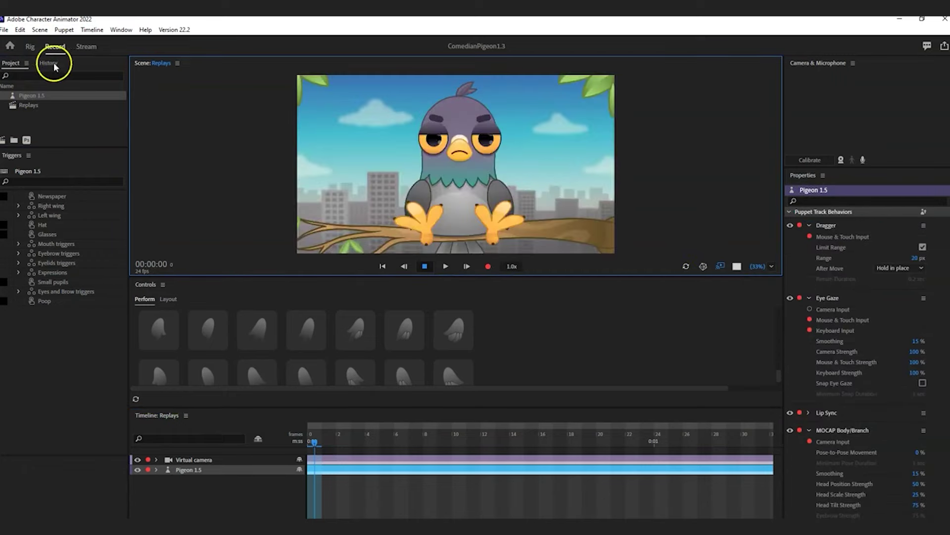
pyautogui.click(31, 99)
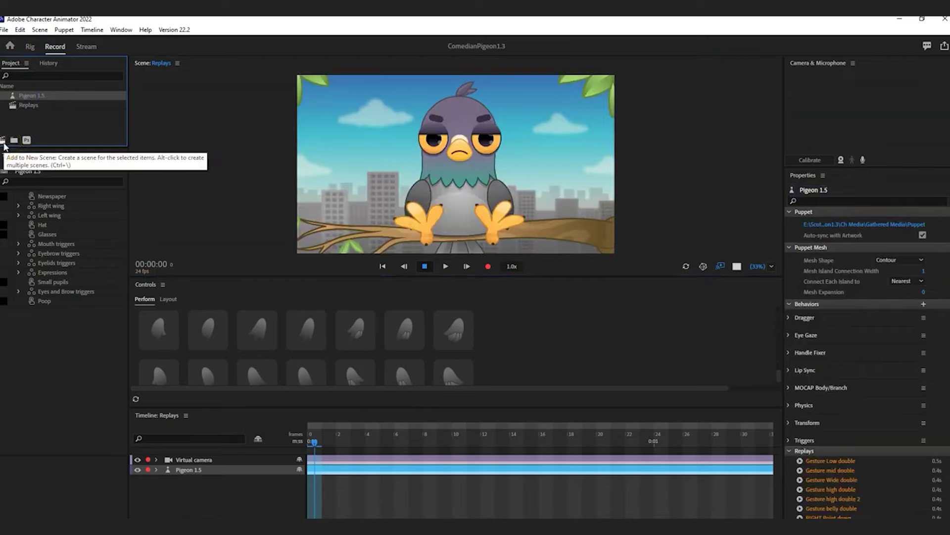
# Add Pigeon 1.5 to a new scene and set the scene width to 1920 px.
pyautogui.click(3, 142)
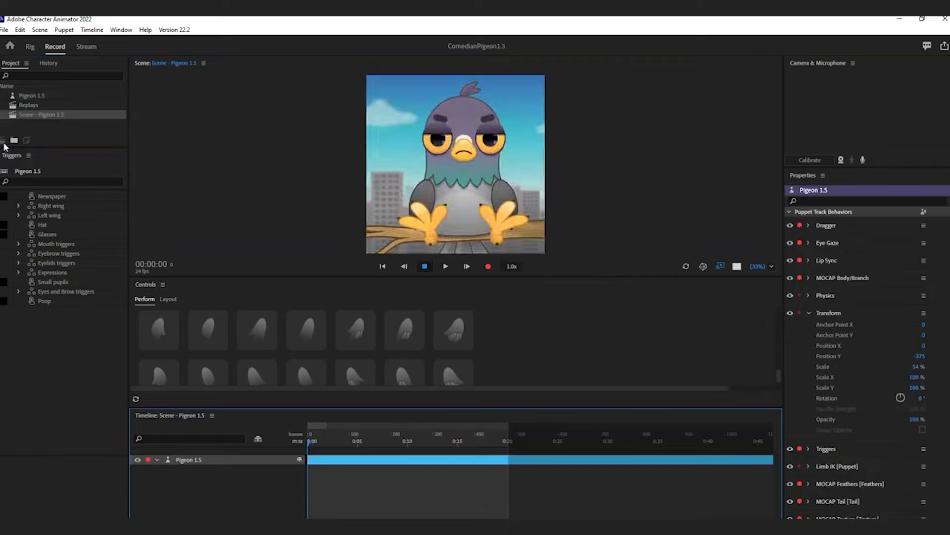
pyautogui.click(60, 114)
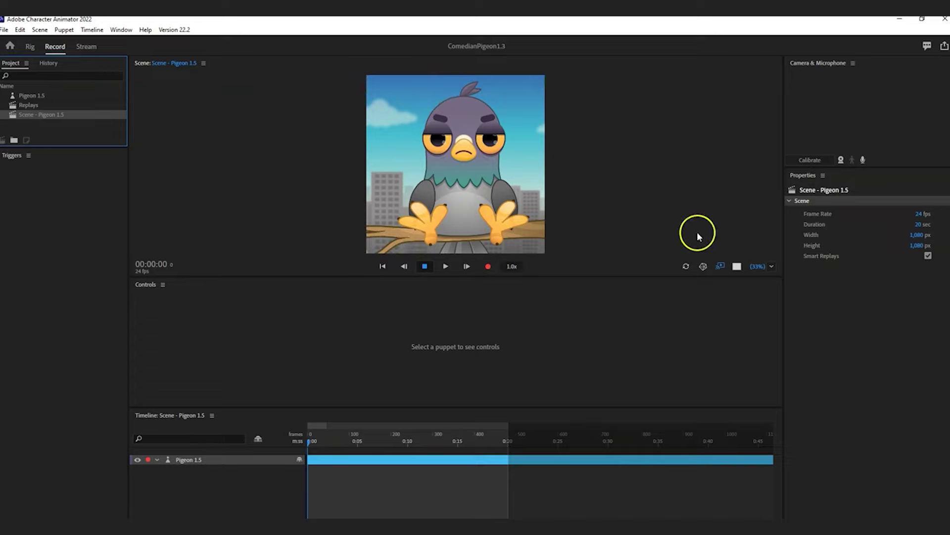
pyautogui.click(918, 234)
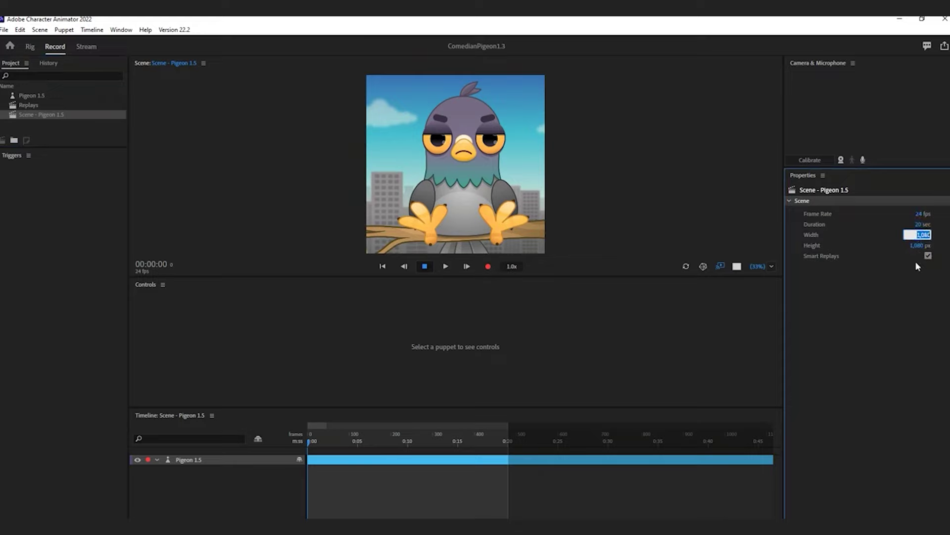
pyautogui.write('1920')
pyautogui.press('Return')
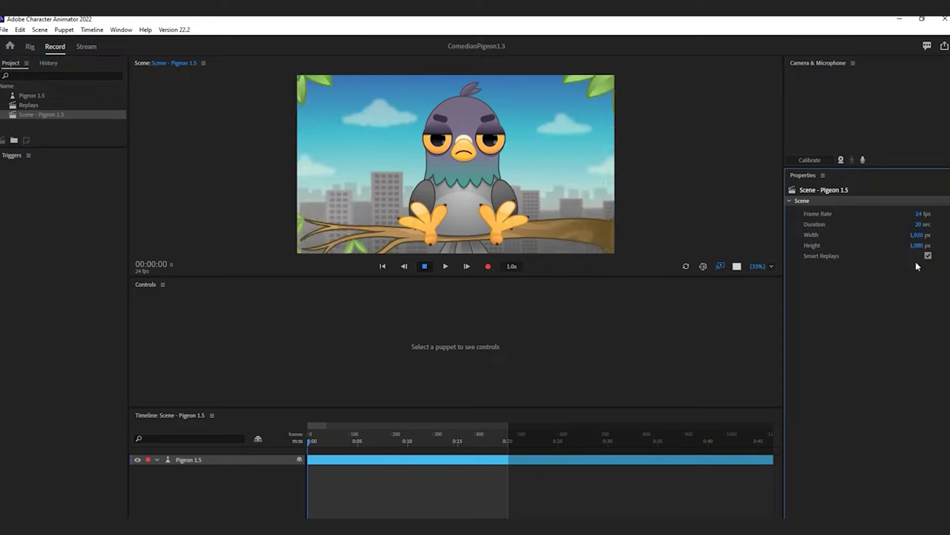
# Nudge the Pigeon 1.5 puppet left by setting its Transform Position X to −18.
pyautogui.click(170, 461)
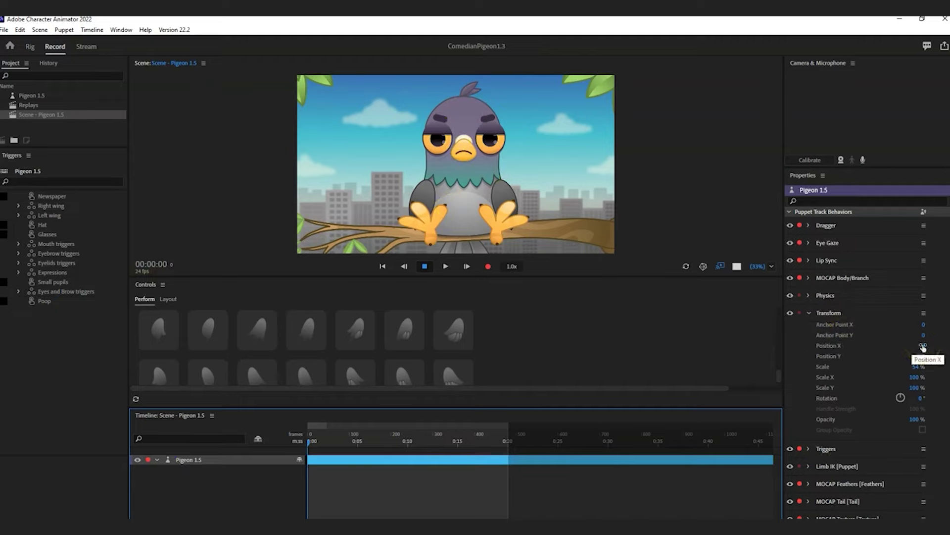
pyautogui.moveTo(923, 347); pyautogui.dragTo(914, 346)
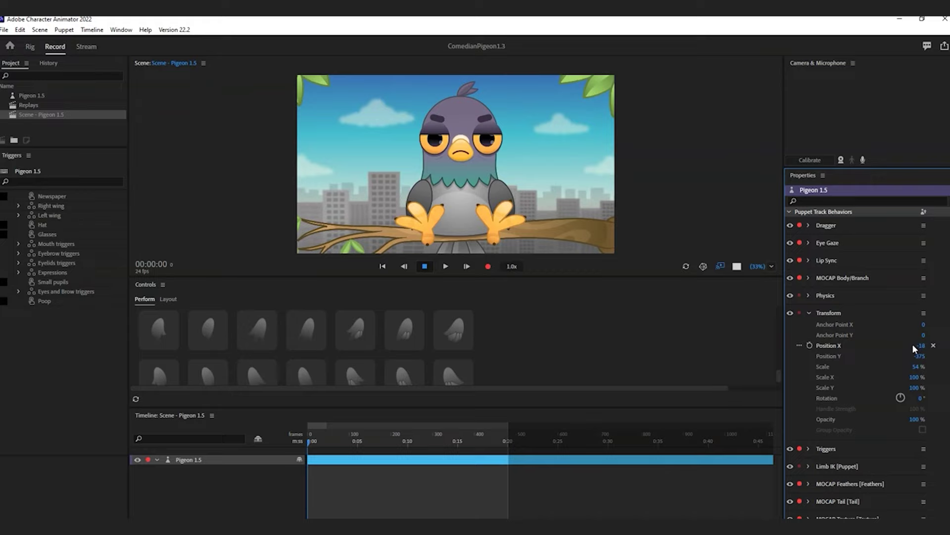
pyautogui.click(474, 254)
pyautogui.click(809, 312)
pyautogui.click(809, 295)
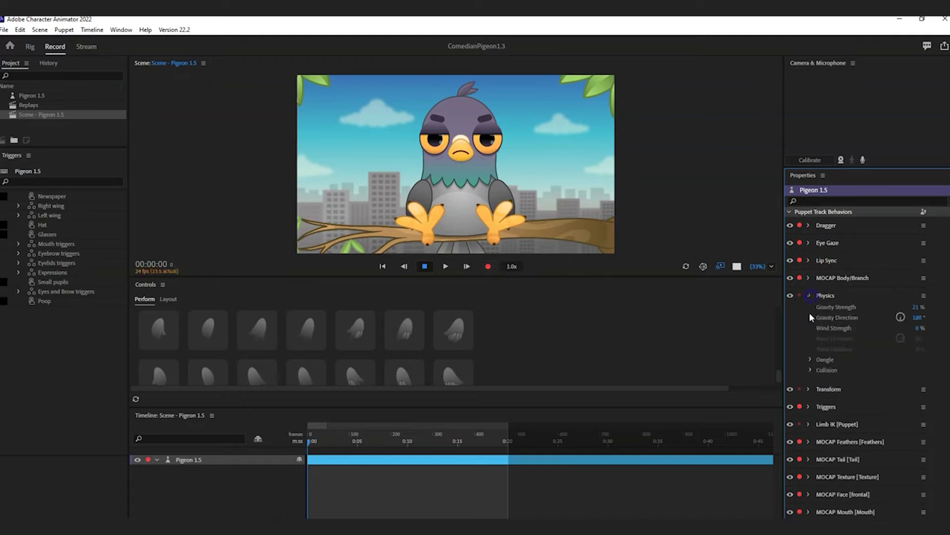
pyautogui.click(809, 295)
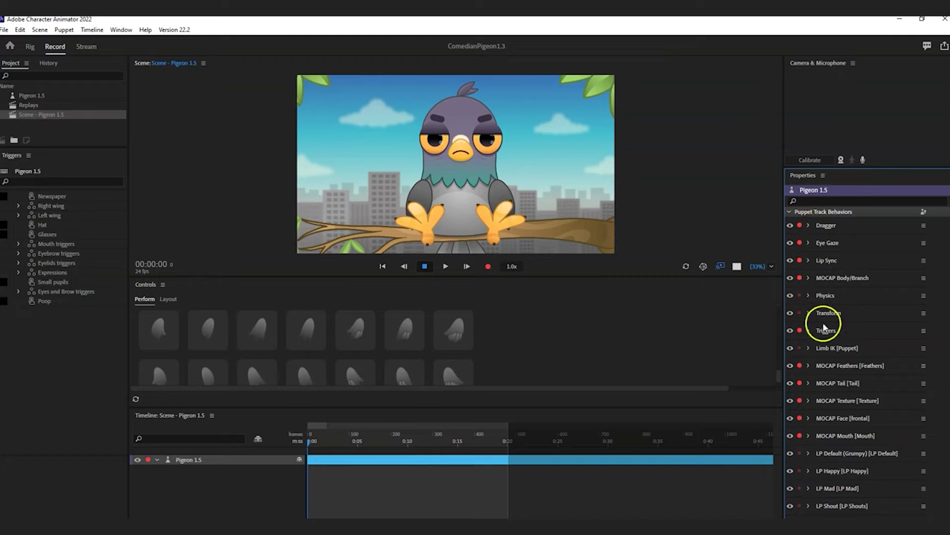
# Disarm every behavior for recording, leaving only Lip Sync armed.
pyautogui.click(800, 225)
pyautogui.click(799, 260)
pyautogui.click(798, 261)
pyautogui.click(799, 260)
pyautogui.scroll(-3, 857, 395)
pyautogui.scroll(3, 858, 395)
pyautogui.scroll(-3, 857, 395)
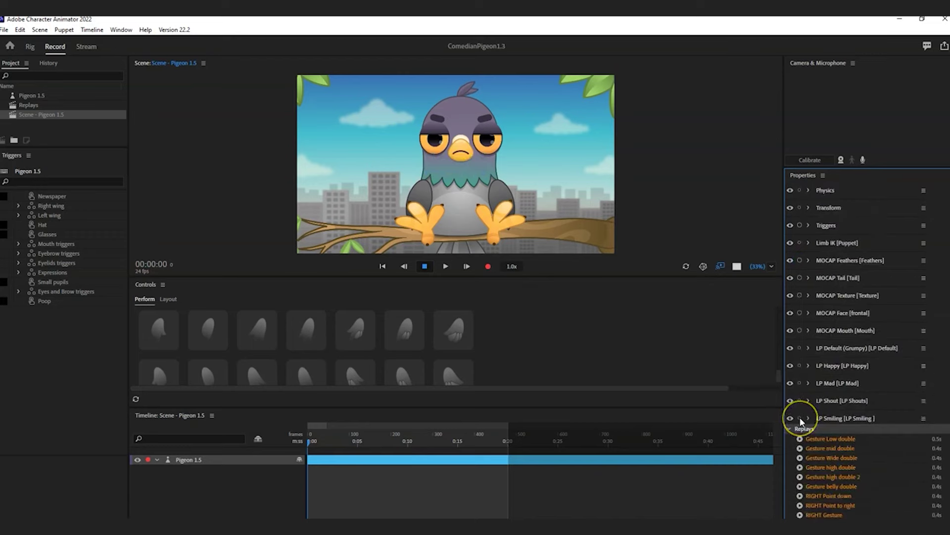
# Arm LP Smiling, LP Shout, LP Mad, LP Happy and LP Default (Grumpy) for recording.
pyautogui.click(800, 418)
pyautogui.click(800, 401)
pyautogui.click(799, 383)
pyautogui.click(800, 366)
pyautogui.click(800, 348)
# Import CH Testing 123.aif from the Customer Jobs folder into the project.
pyautogui.click(4, 29)
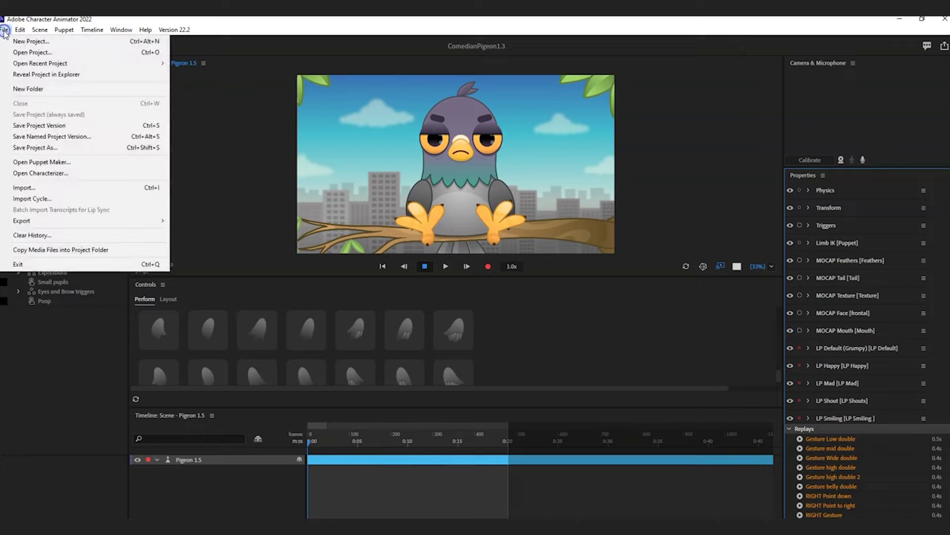
pyautogui.click(50, 187)
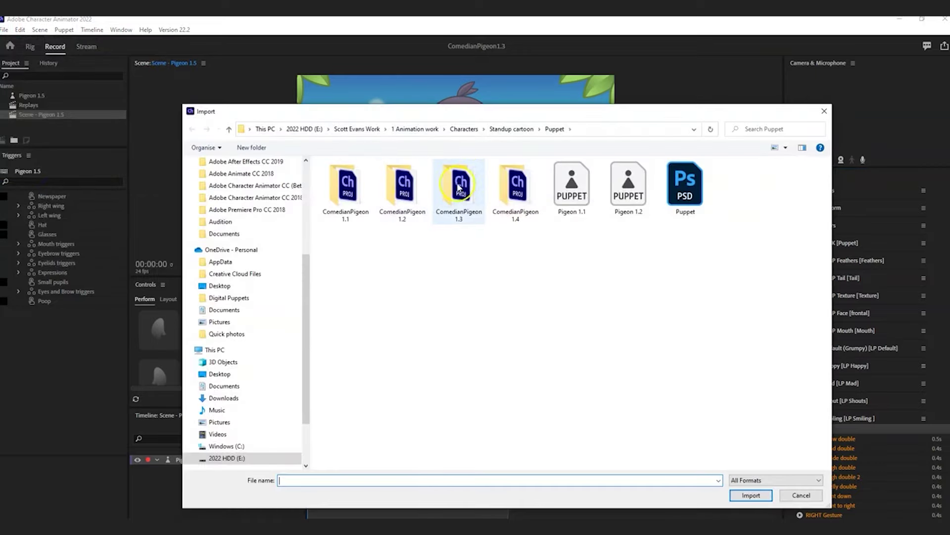
pyautogui.click(419, 129)
pyautogui.doubleClick(354, 229)
pyautogui.moveTo(827, 195); pyautogui.dragTo(828, 448)
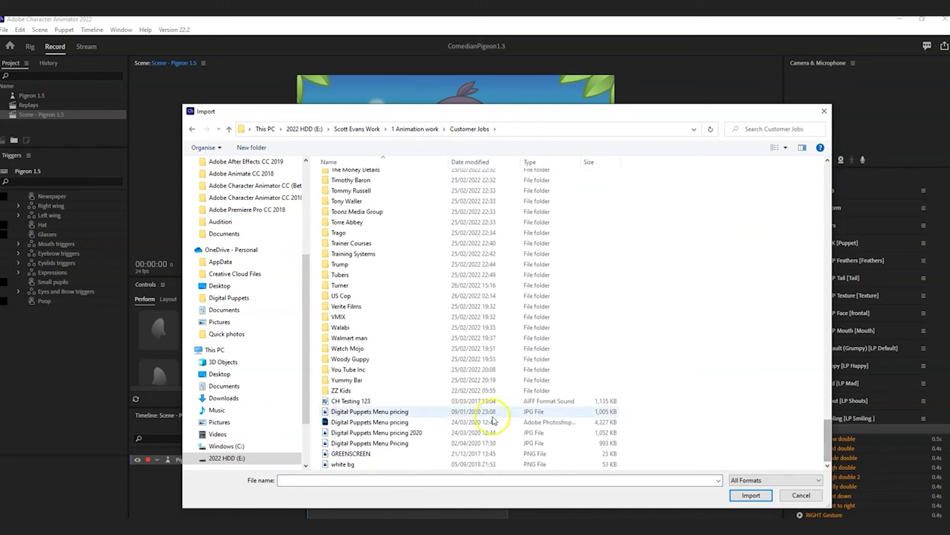
pyautogui.click(350, 401)
pyautogui.click(751, 495)
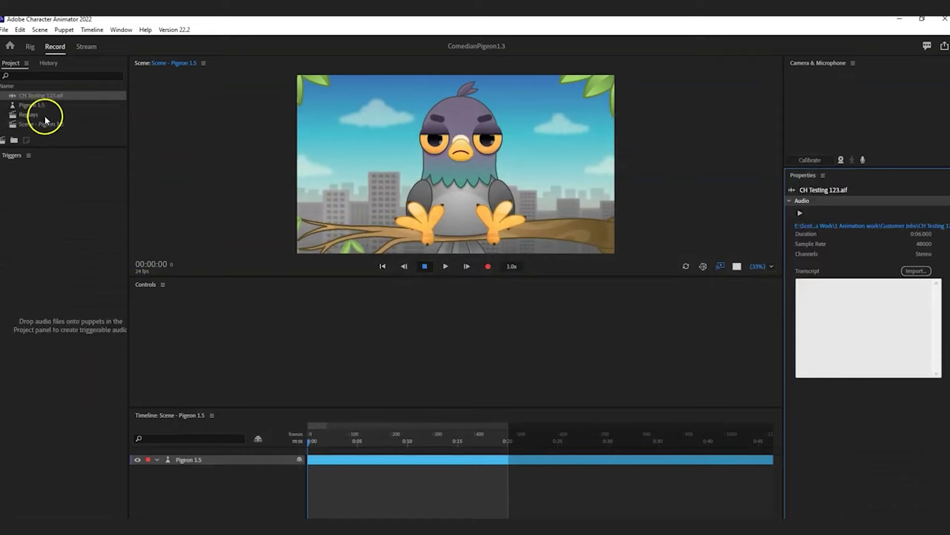
# Place CH Testing 123.aif on the scene timeline above the Pigeon 1.5 track, then select the pigeon track.
pyautogui.click(46, 94)
pyautogui.moveTo(42, 95); pyautogui.dragTo(227, 444)
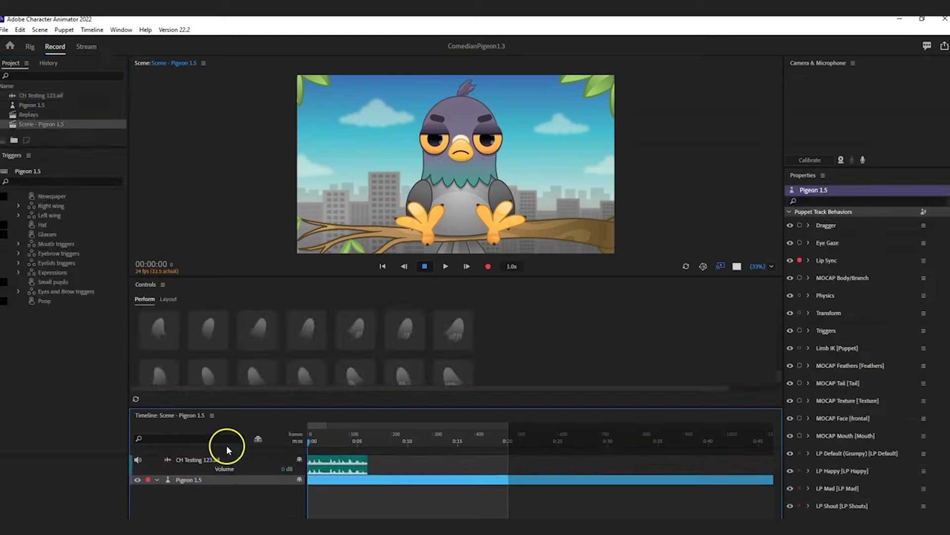
pyautogui.click(331, 467)
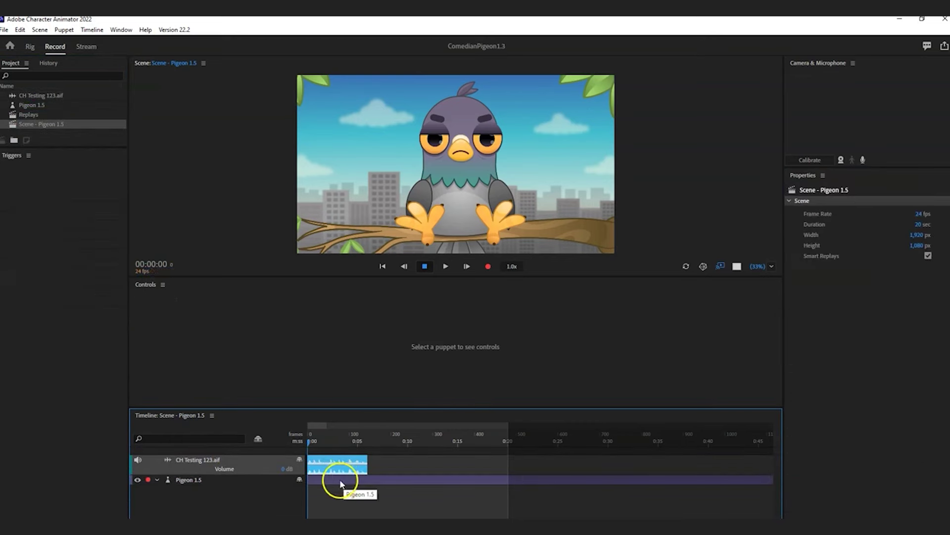
pyautogui.click(339, 479)
pyautogui.click(93, 30)
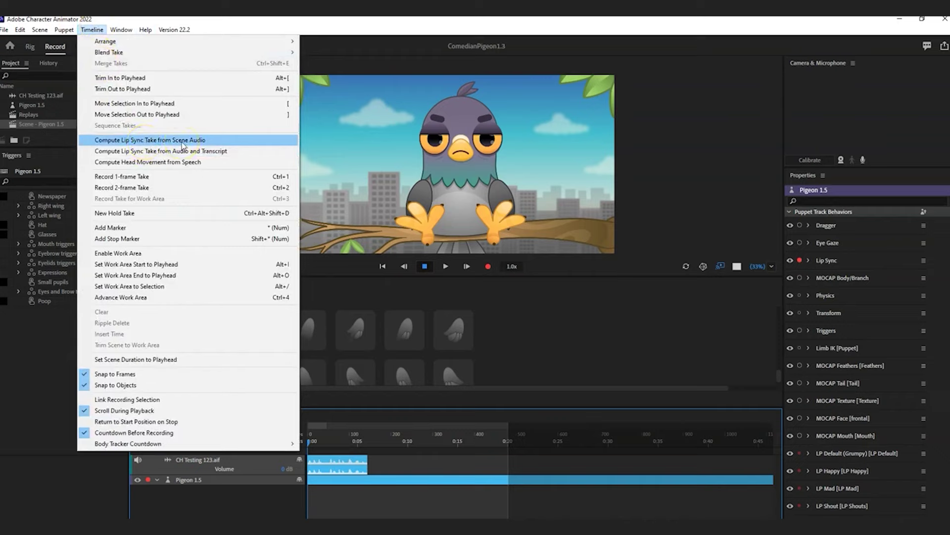
# Expand the LP Smiling, LP Shout, LP Happy and LP Default (Grumpy) input settings.
pyautogui.click(382, 396)
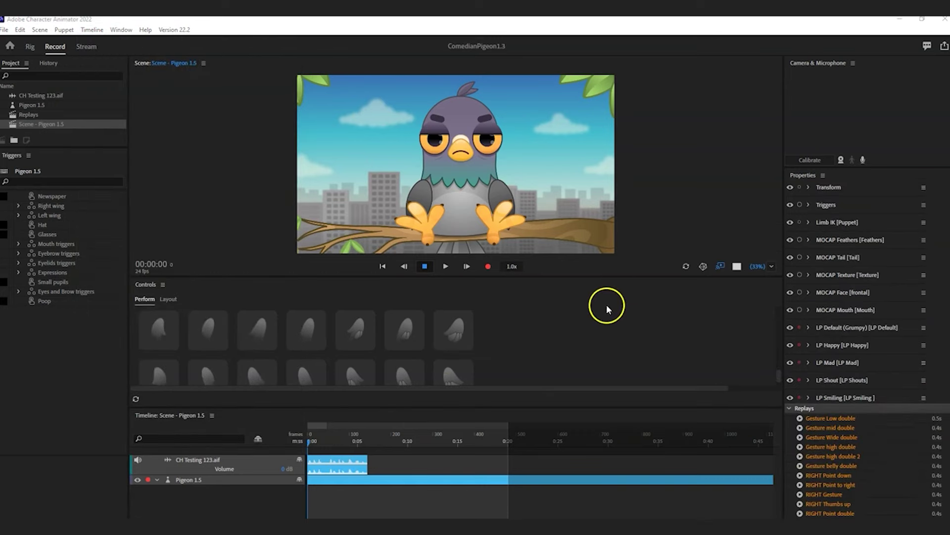
pyautogui.click(812, 403)
pyautogui.click(810, 380)
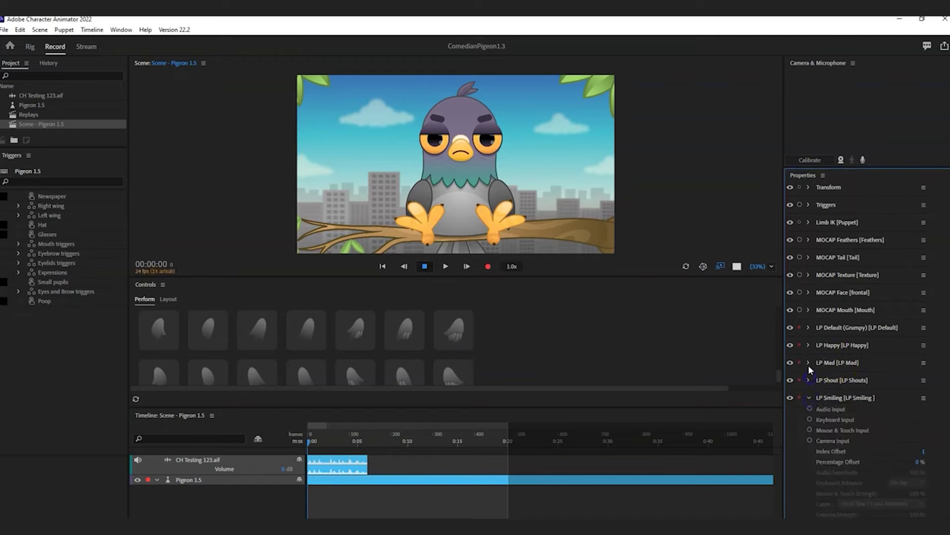
pyautogui.click(809, 344)
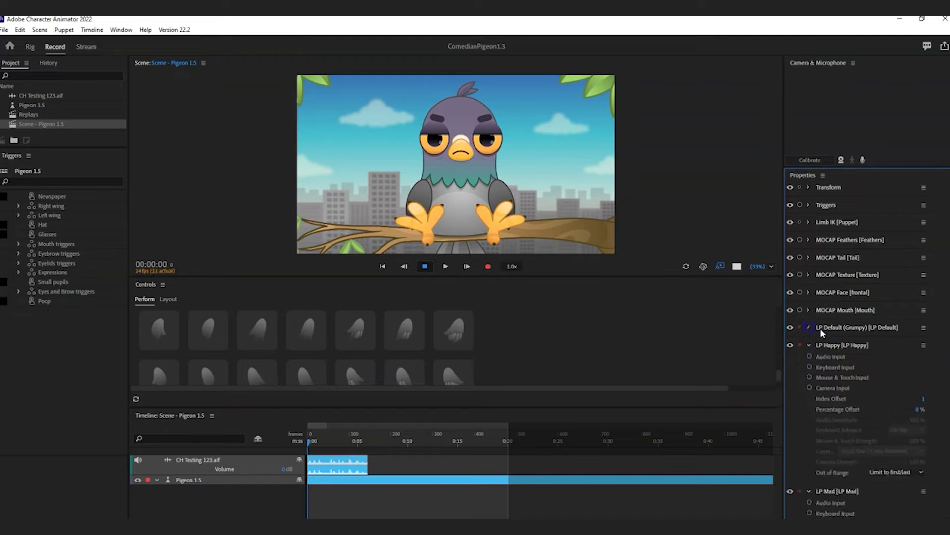
pyautogui.click(821, 328)
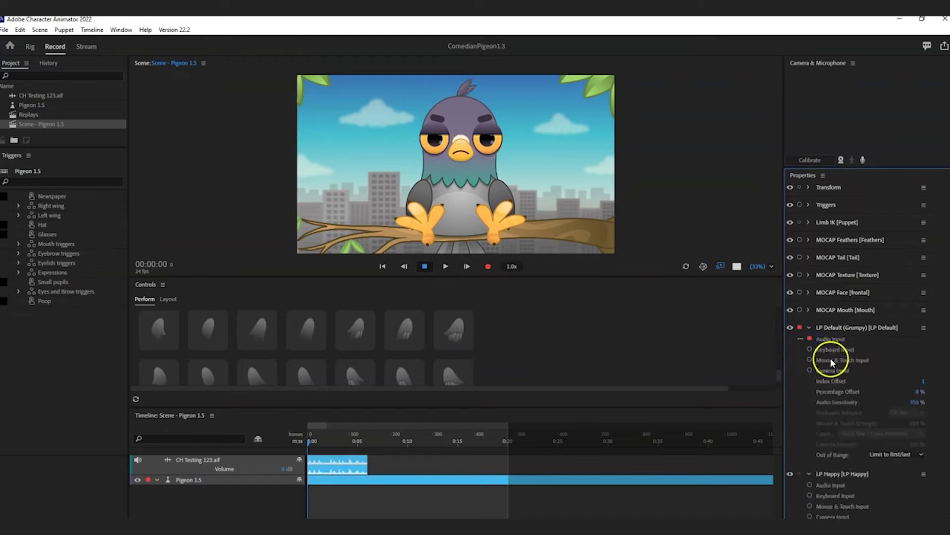
pyautogui.scroll(-4, 831, 358)
pyautogui.scroll(-6, 842, 403)
# Switch LP Smiling and LP Shout to Audio Input.
pyautogui.click(810, 397)
pyautogui.click(809, 251)
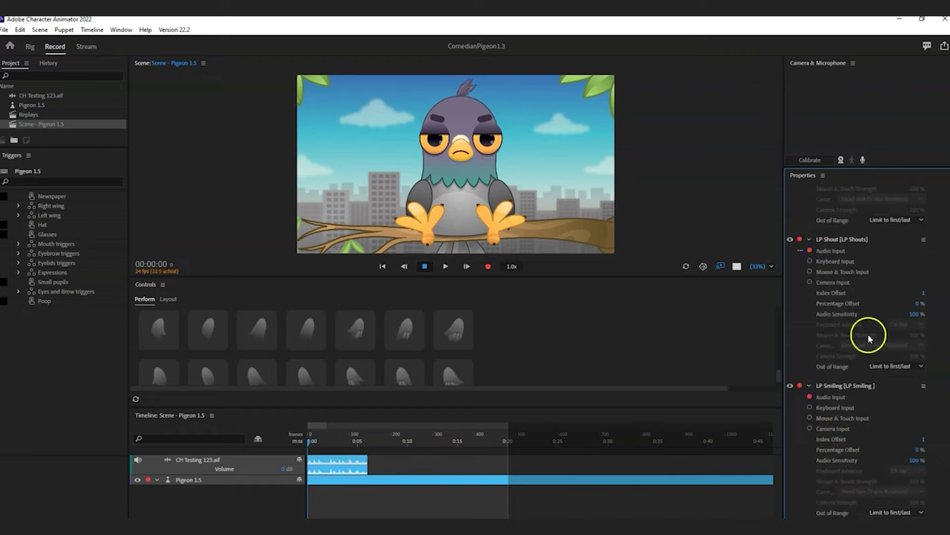
pyautogui.scroll(10, 869, 338)
pyautogui.scroll(2, 838, 320)
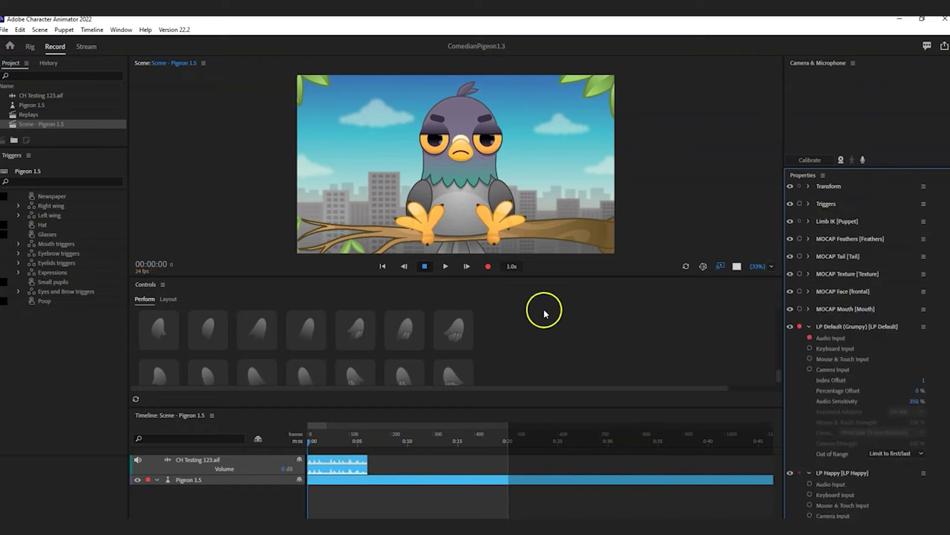
pyautogui.click(88, 31)
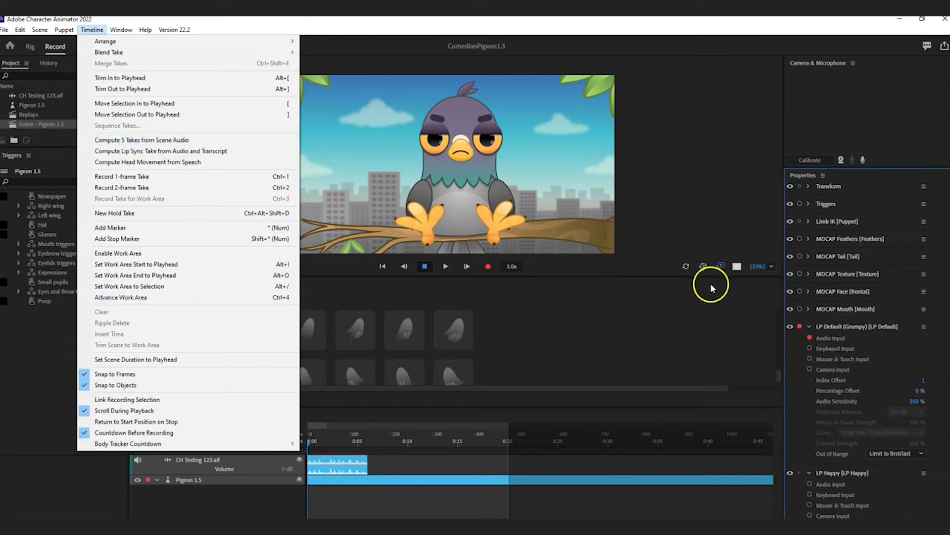
# Test the LP Smiling and LP Happy expressions, then compute lip sync and expression takes from scene audio.
pyautogui.click(559, 355)
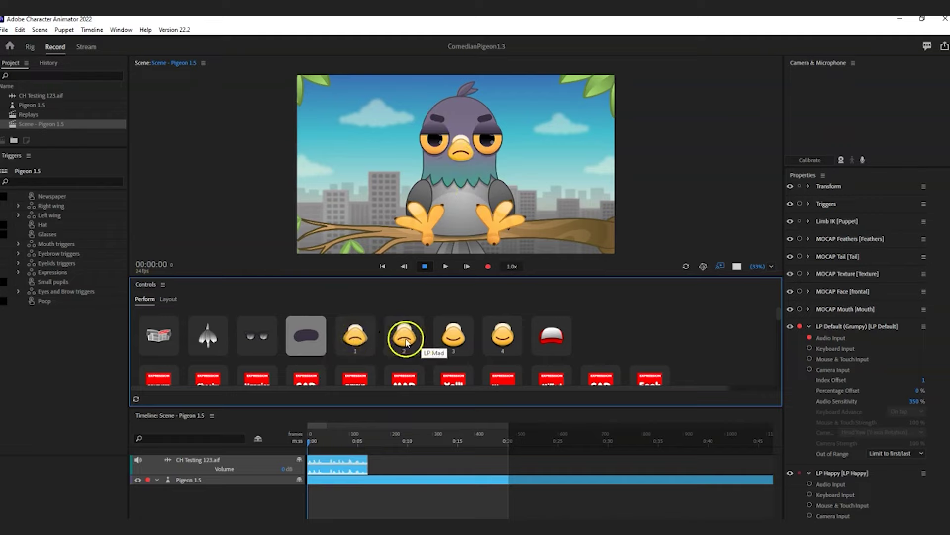
pyautogui.click(453, 339)
pyautogui.click(504, 341)
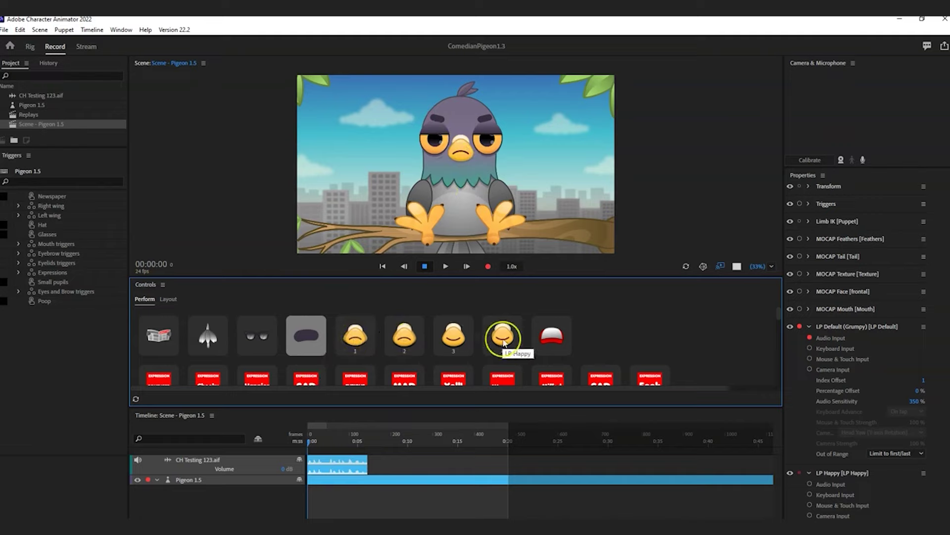
pyautogui.click(92, 30)
pyautogui.click(162, 141)
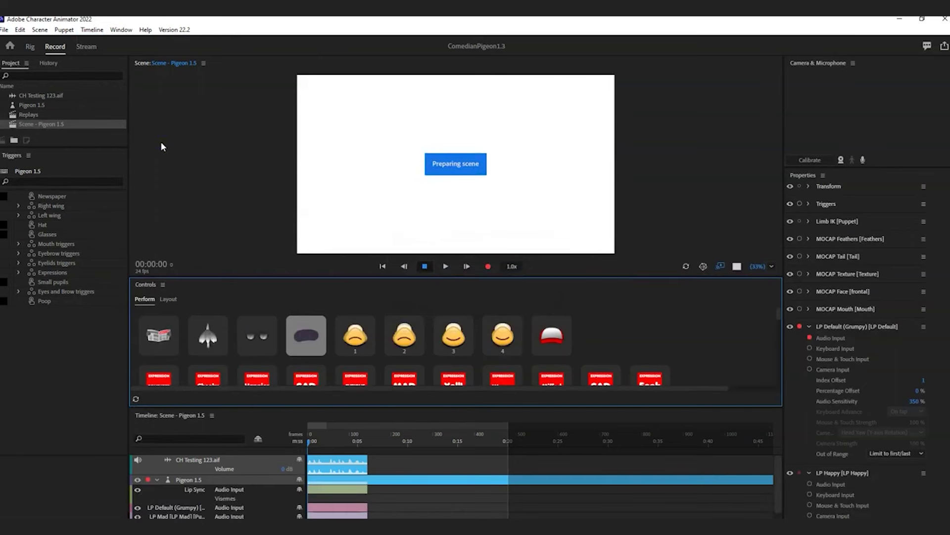
# Delete the Lip Sync take from the Pigeon 1.5 track and zoom the timeline in.
pyautogui.scroll(-1, 375, 503)
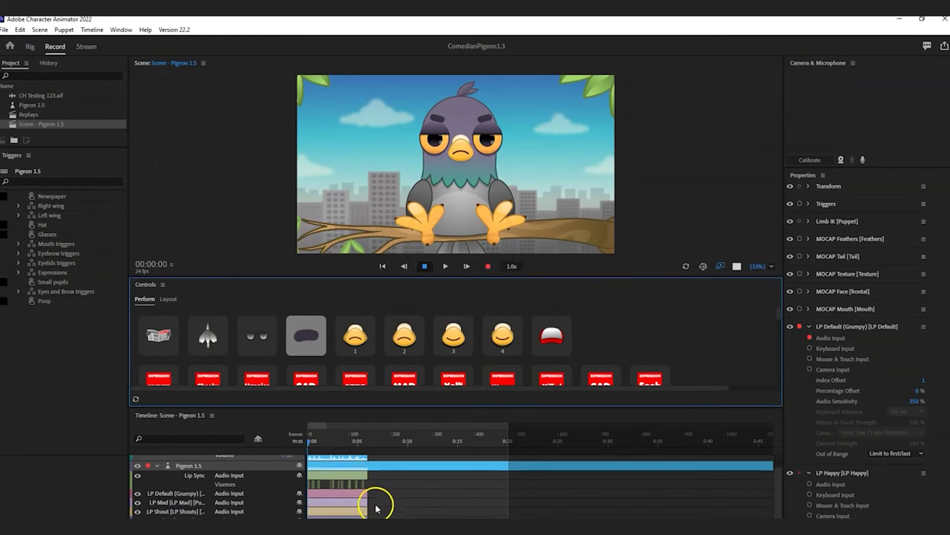
pyautogui.click(353, 477)
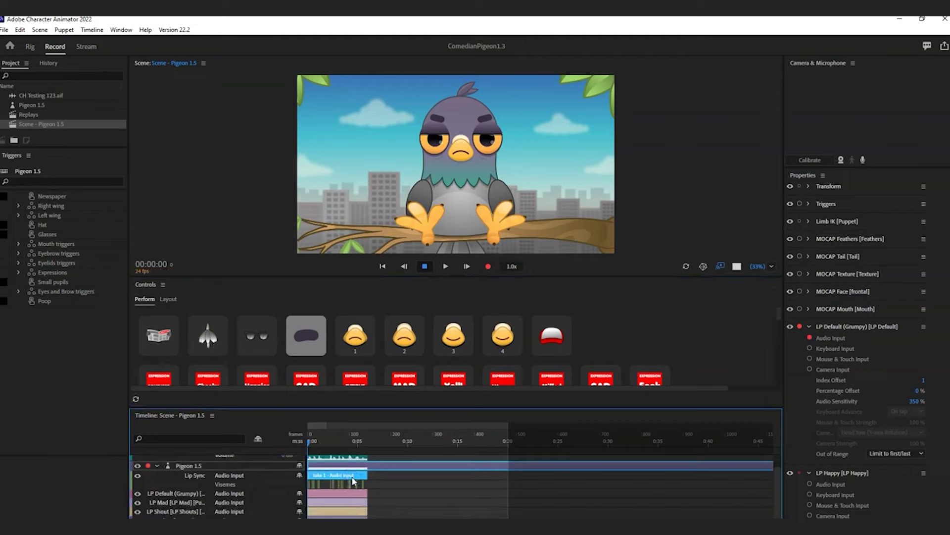
pyautogui.press('Delete')
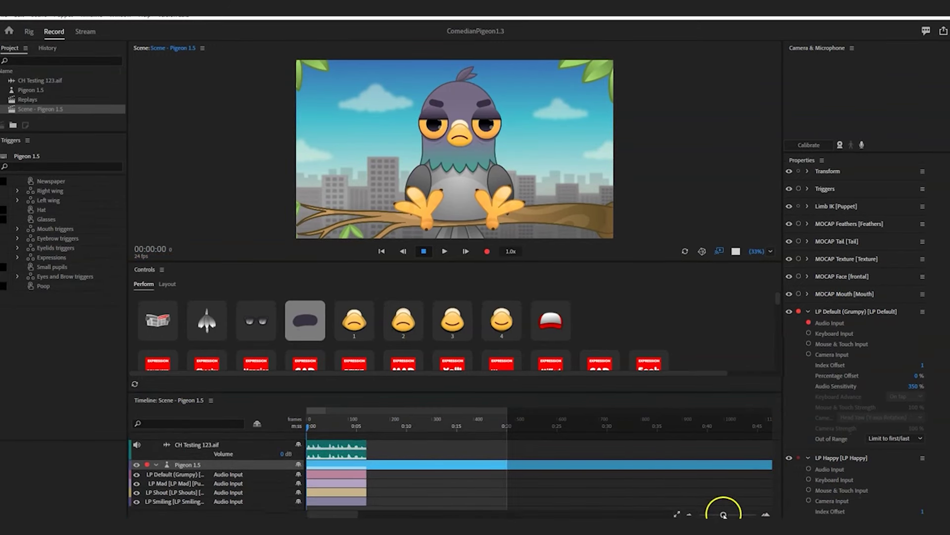
pyautogui.moveTo(724, 514); pyautogui.dragTo(736, 514)
# Scrub the playhead to around frame 11 to preview the pigeon's mouth against the audio.
pyautogui.moveTo(315, 429); pyautogui.dragTo(346, 429)
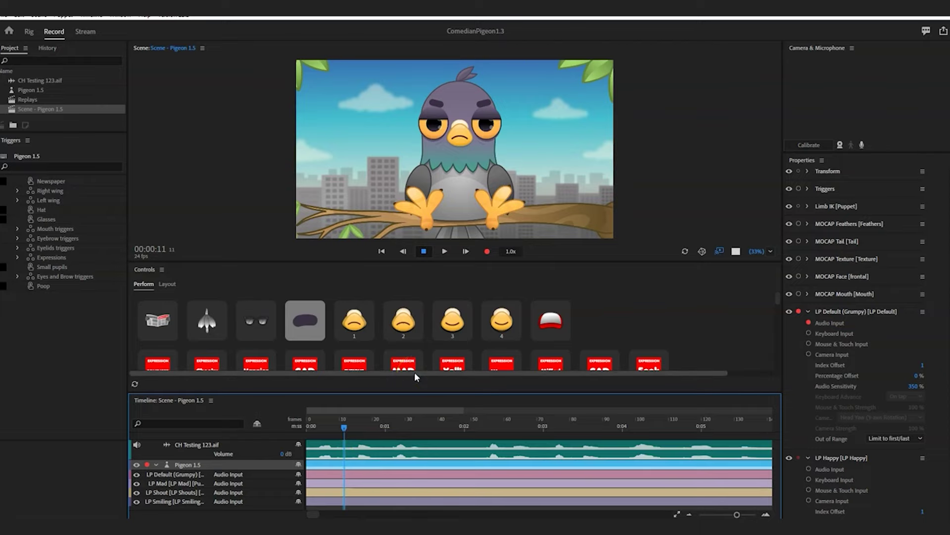
# Browse the Controls triggers, rewind the playhead to 0 and start recording a new take.
pyautogui.click(402, 398)
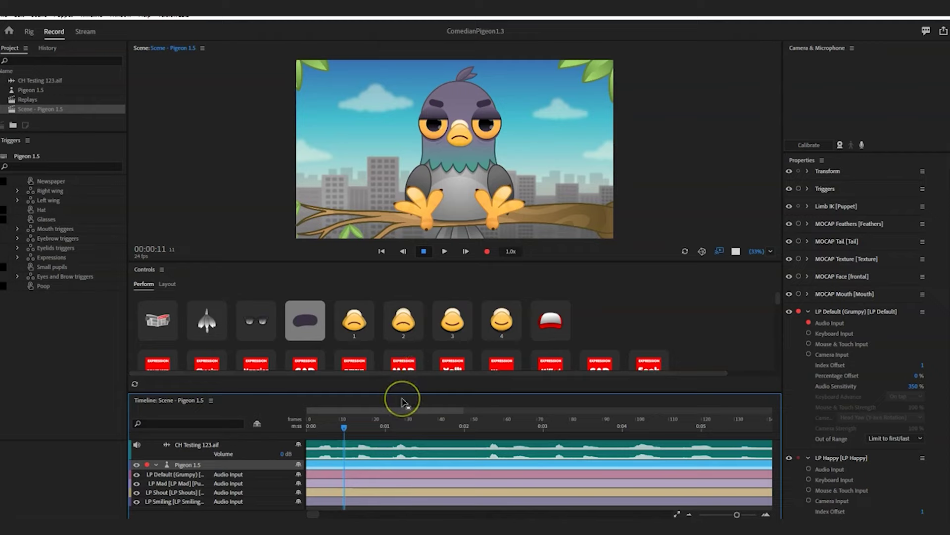
pyautogui.scroll(-2, 414, 328)
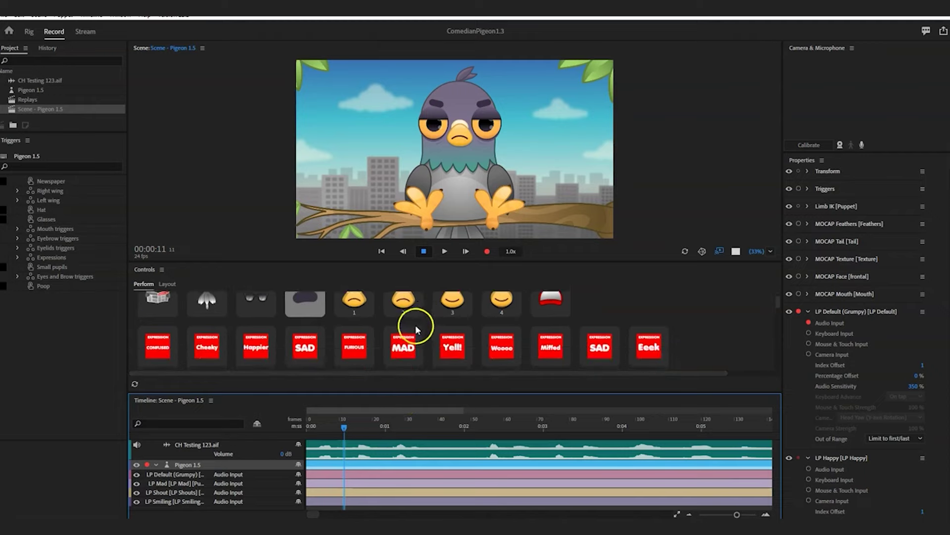
pyautogui.scroll(-4, 359, 346)
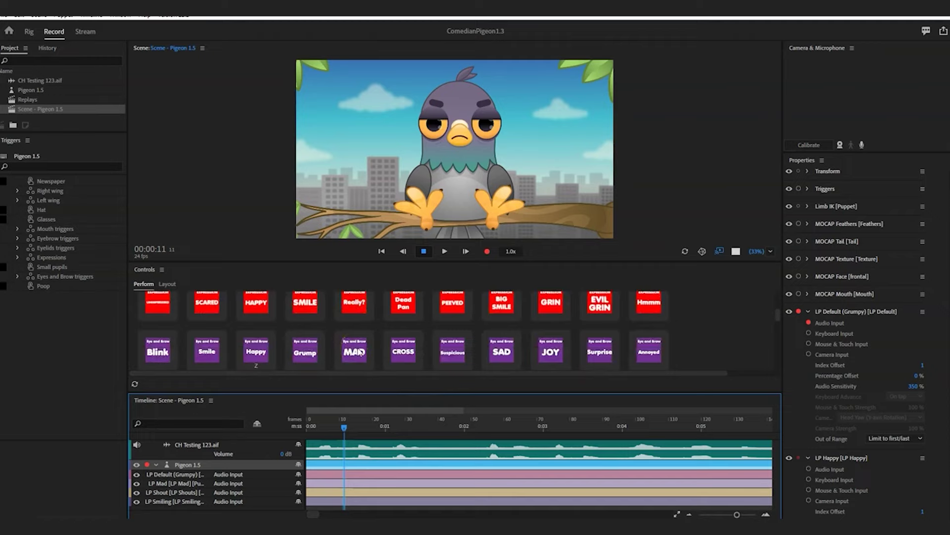
pyautogui.scroll(-8, 360, 352)
pyautogui.click(351, 331)
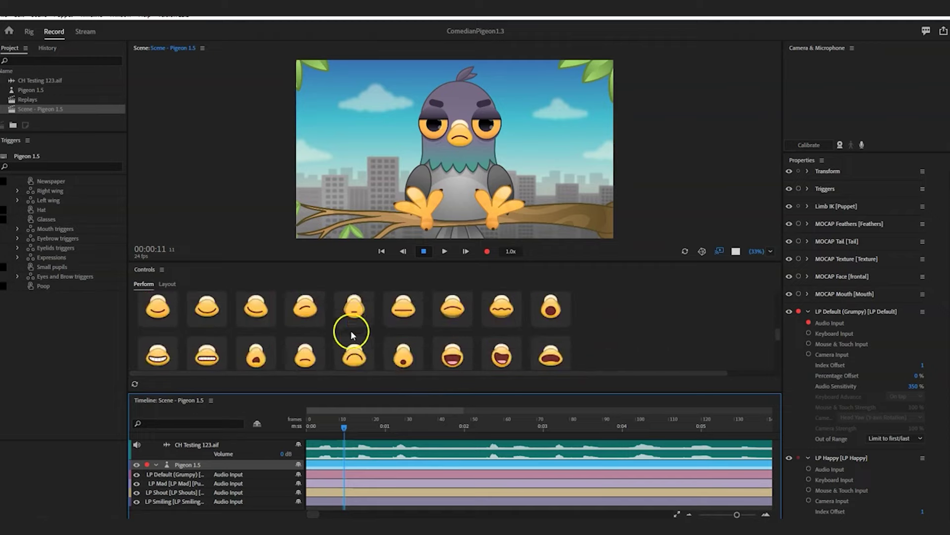
pyautogui.scroll(-3, 351, 330)
pyautogui.scroll(5, 352, 330)
pyautogui.scroll(-5, 352, 328)
pyautogui.scroll(5, 352, 327)
pyautogui.scroll(-3, 351, 326)
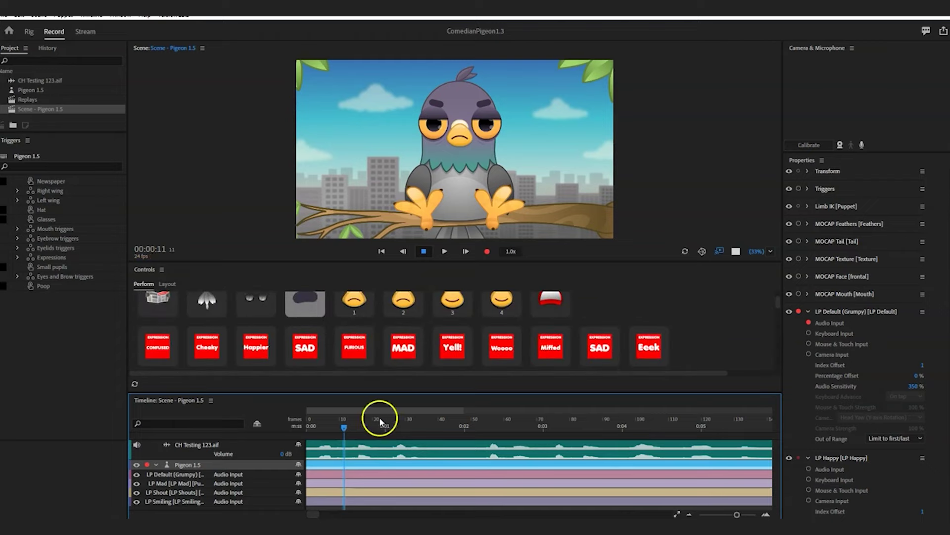
pyautogui.moveTo(346, 425); pyautogui.dragTo(237, 430)
pyautogui.click(488, 251)
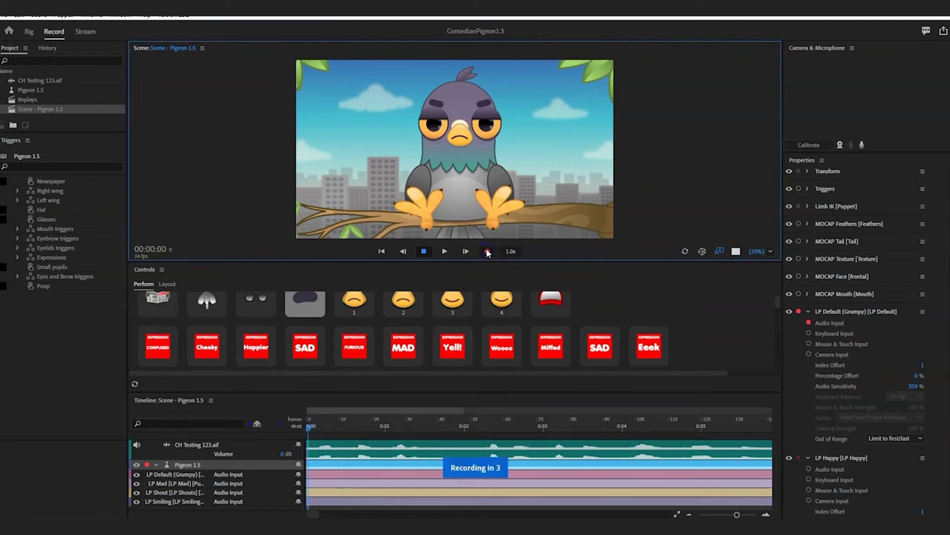
# Fire the SAD, Eye and Brow, and Brow Cross triggers during the take.
pyautogui.click(305, 348)
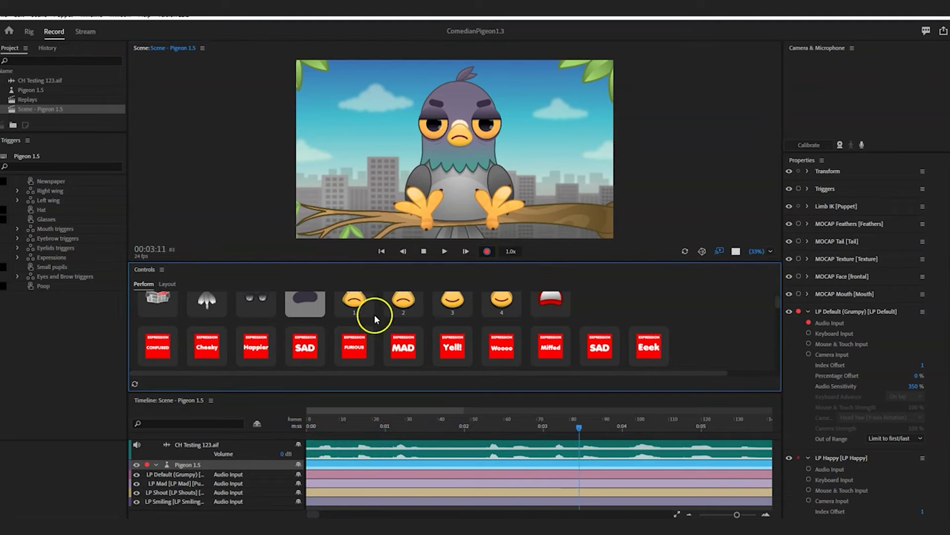
pyautogui.scroll(-3, 361, 321)
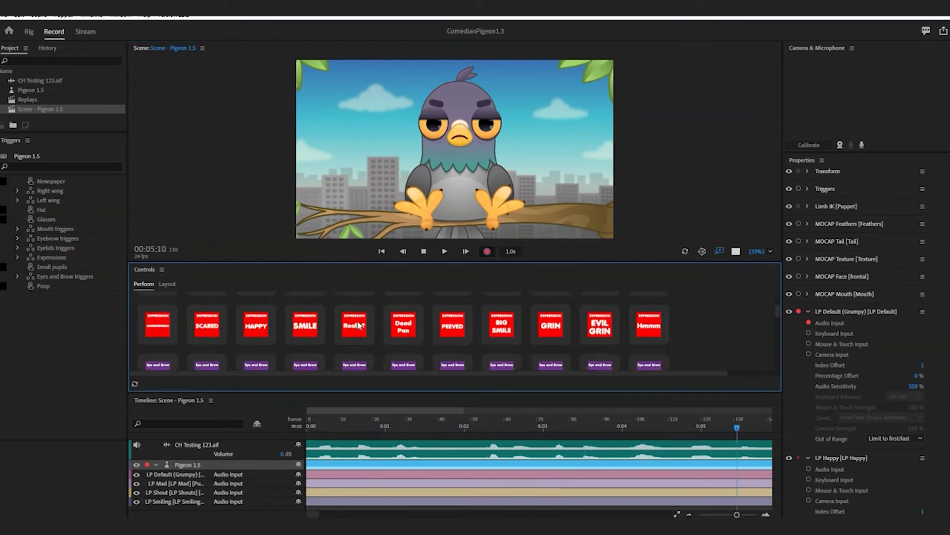
pyautogui.scroll(-1, 327, 329)
pyautogui.click(303, 341)
pyautogui.scroll(-2, 313, 340)
pyautogui.click(313, 341)
# Fire two mouth triggers, an eye and a wing trigger, then stop recording and enlarge the timeline.
pyautogui.scroll(-2, 310, 337)
pyautogui.click(307, 332)
pyautogui.click(354, 329)
pyautogui.scroll(-2, 355, 326)
pyautogui.click(355, 363)
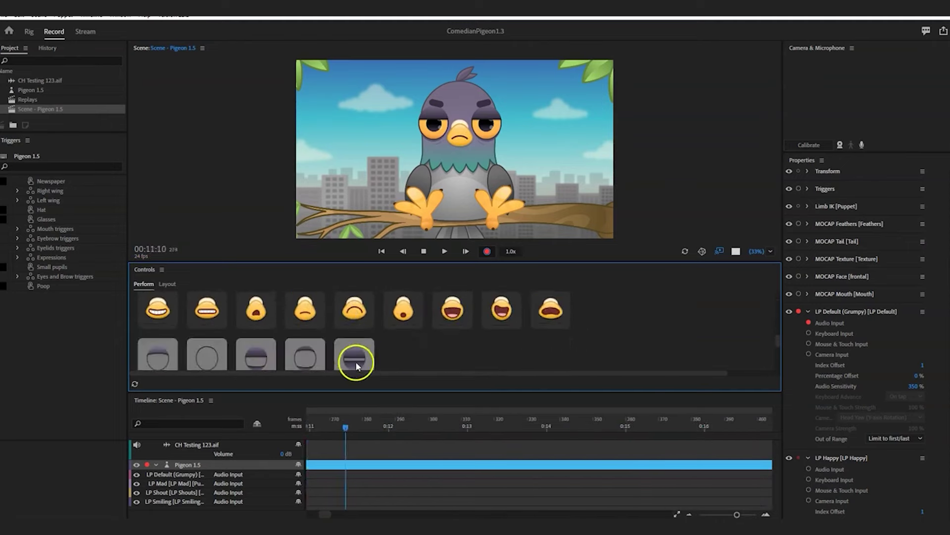
pyautogui.scroll(-2, 360, 358)
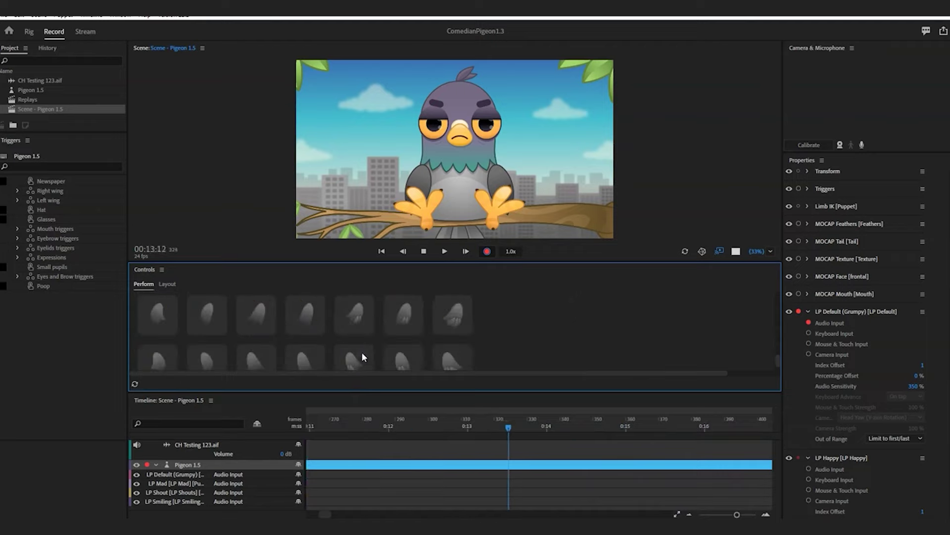
pyautogui.click(357, 357)
pyautogui.click(424, 251)
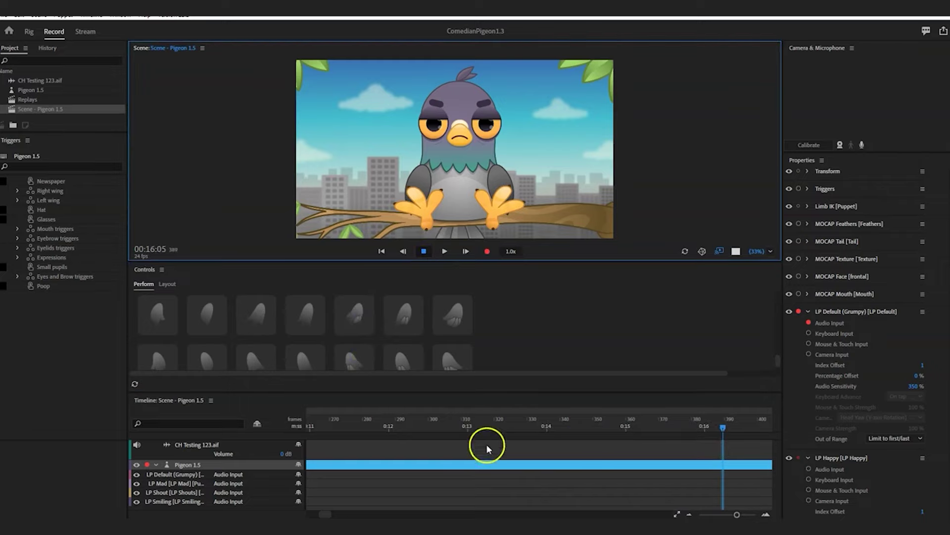
pyautogui.moveTo(452, 391); pyautogui.dragTo(458, 308)
pyautogui.moveTo(462, 515); pyautogui.dragTo(312, 513)
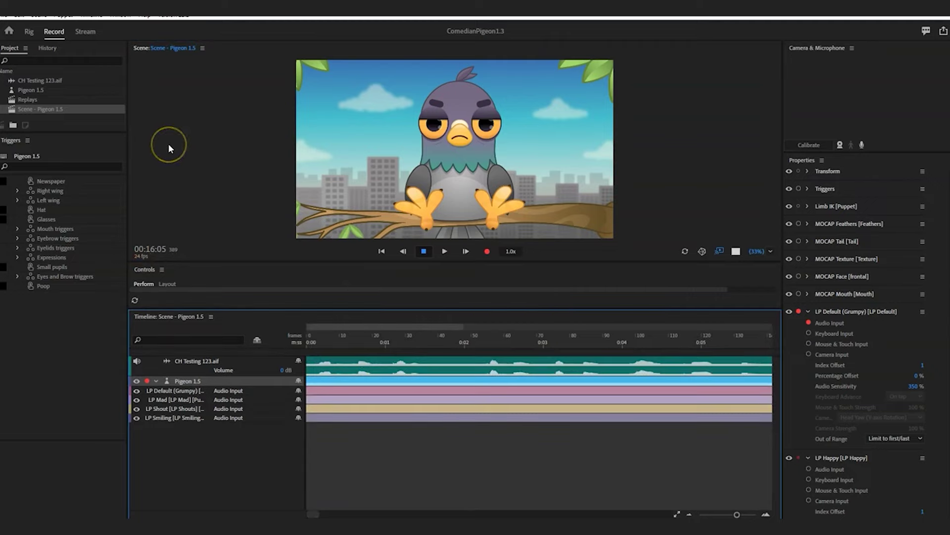
# Uncheck Smart Replays in the Scene - Pigeon 1.5 properties.
pyautogui.click(49, 108)
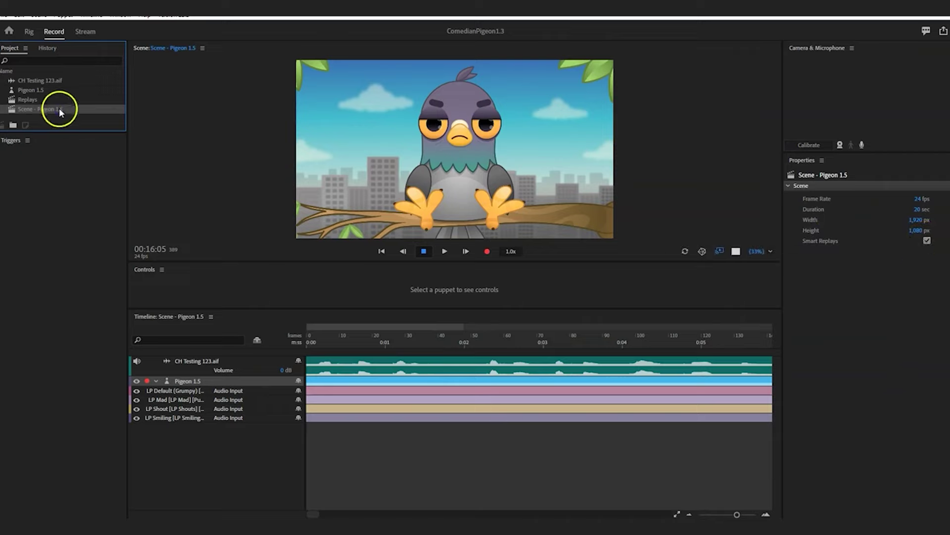
pyautogui.click(927, 240)
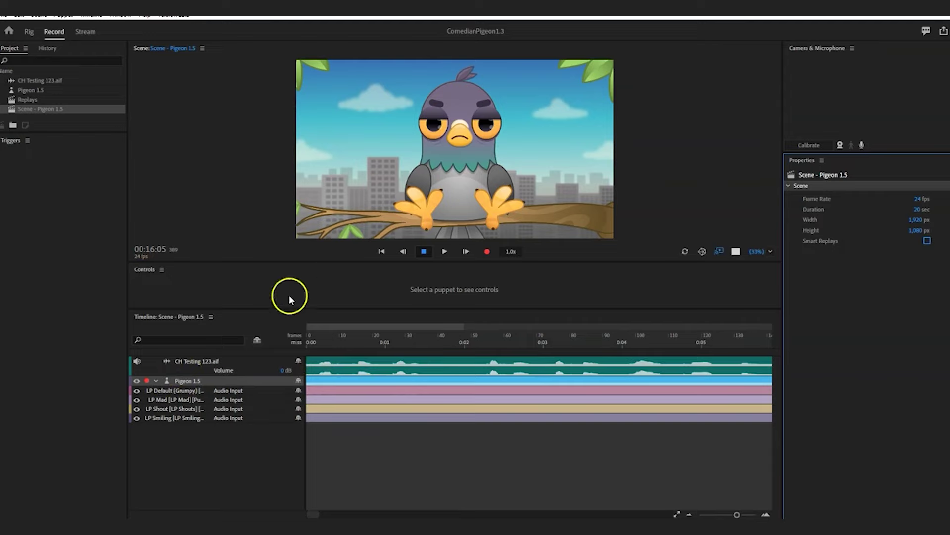
# Select the Pigeon 1.5 track, rewind to the scene start and begin recording a take.
pyautogui.click(22, 90)
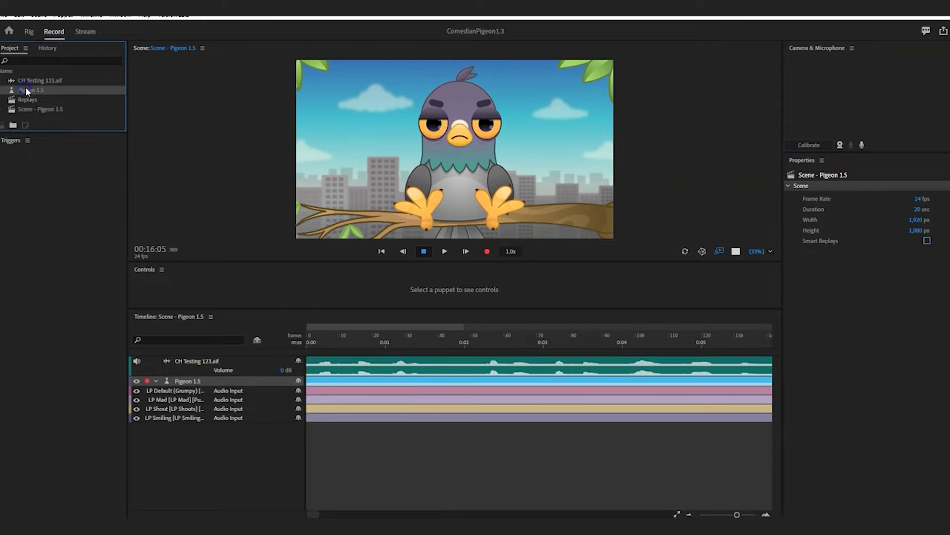
pyautogui.click(216, 378)
pyautogui.click(306, 340)
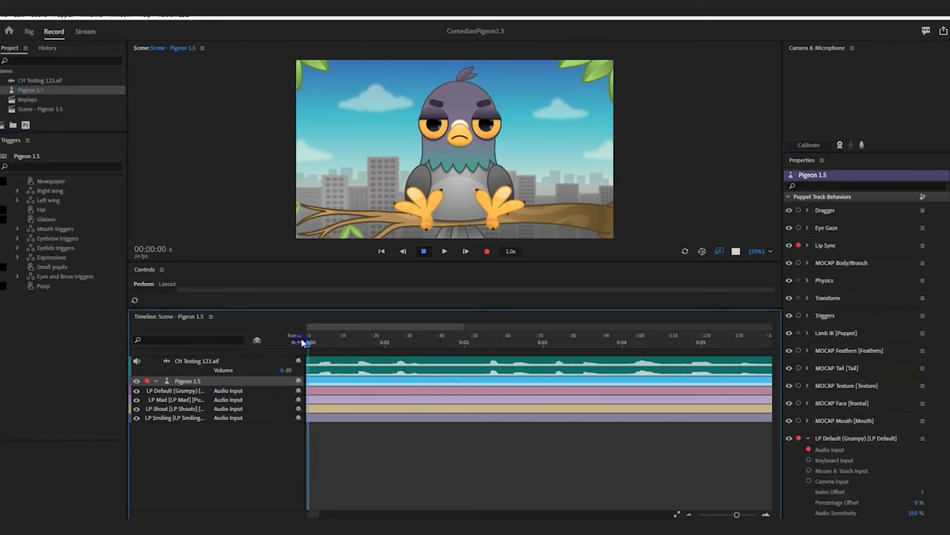
pyautogui.moveTo(328, 311); pyautogui.dragTo(332, 405)
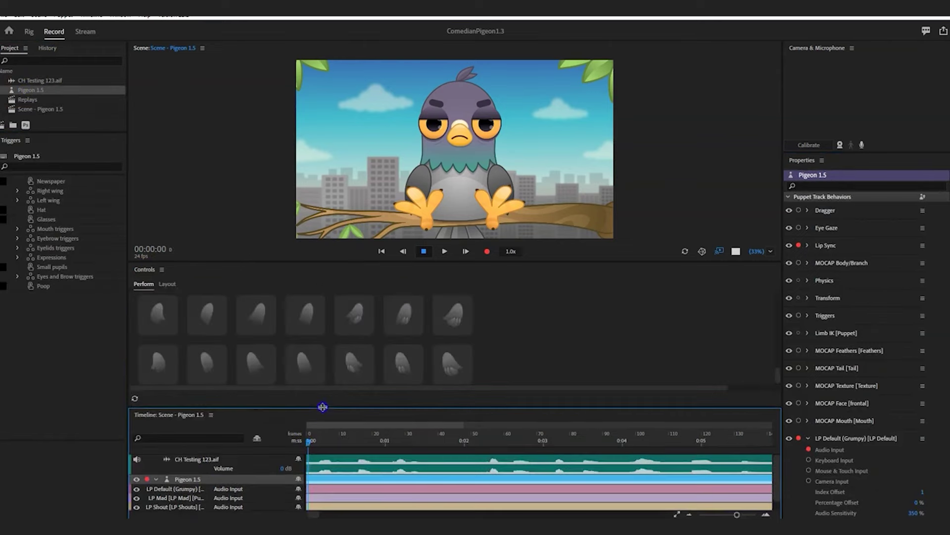
pyautogui.click(487, 251)
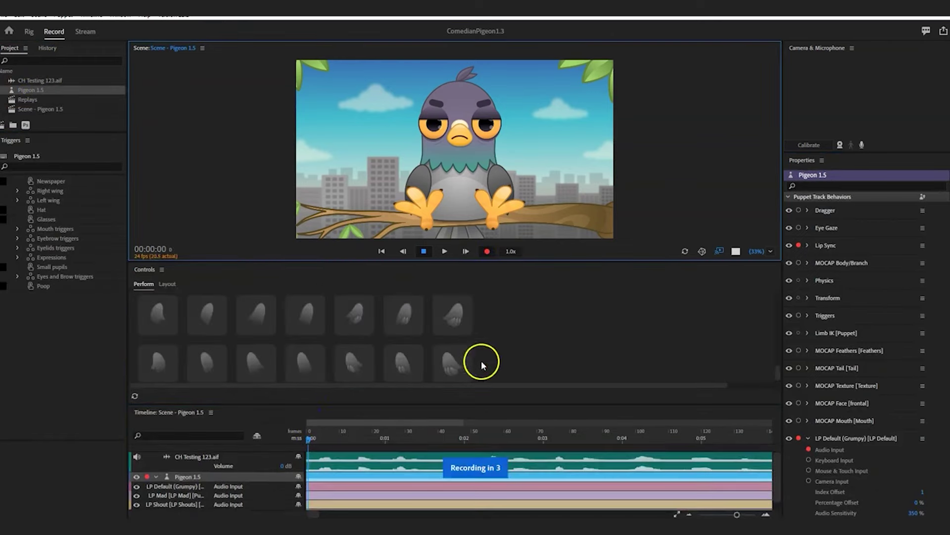
# Fire two hand pose triggers, a mouth trigger, Blink, Brow SAD, CROSS and Dead Pan.
pyautogui.click(457, 366)
pyautogui.click(458, 316)
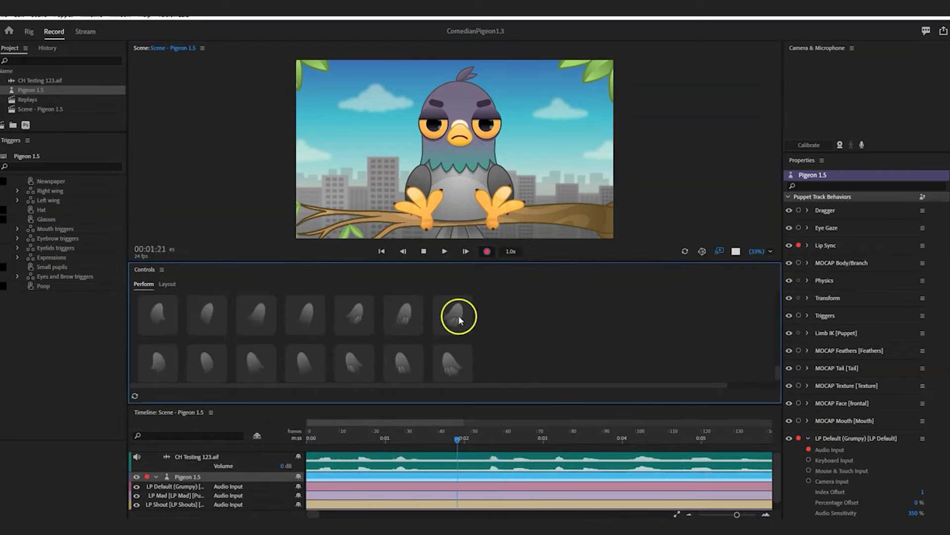
pyautogui.scroll(-3, 483, 328)
pyautogui.click(395, 370)
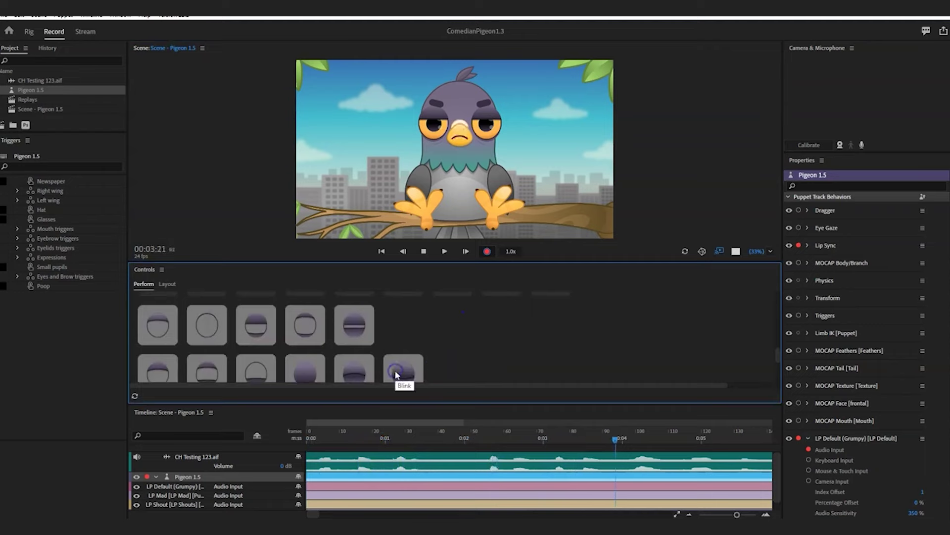
pyautogui.click(406, 349)
pyautogui.scroll(2, 407, 349)
pyautogui.click(404, 338)
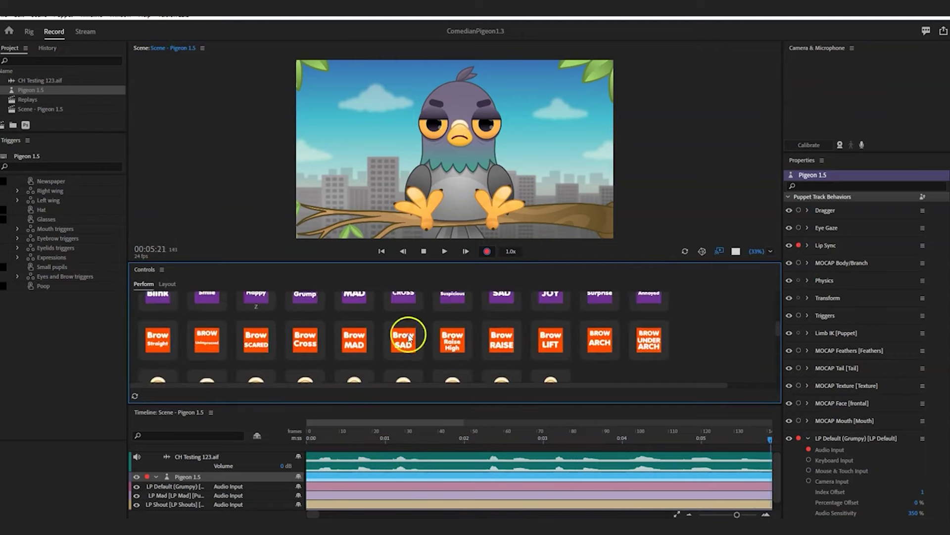
pyautogui.scroll(1, 405, 341)
pyautogui.click(408, 316)
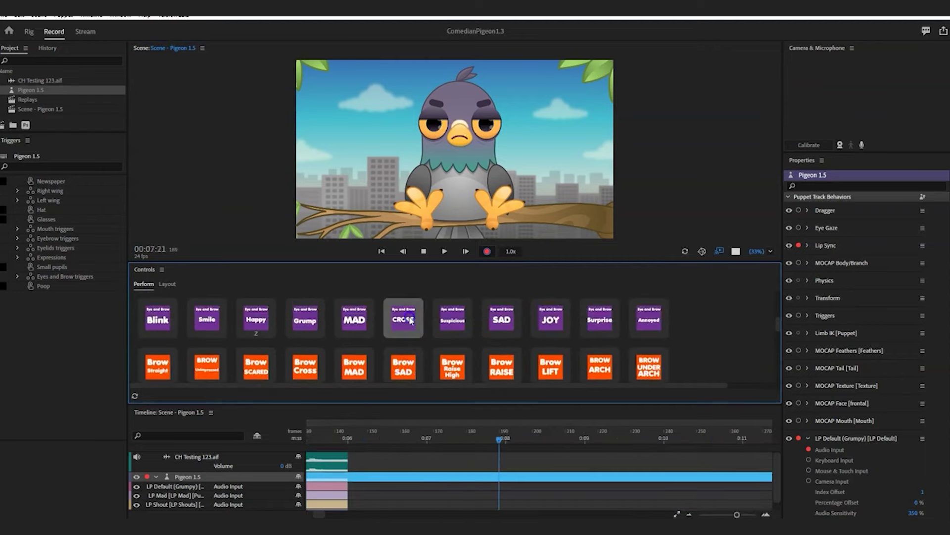
pyautogui.scroll(1, 411, 322)
pyautogui.scroll(1, 411, 322)
pyautogui.click(401, 349)
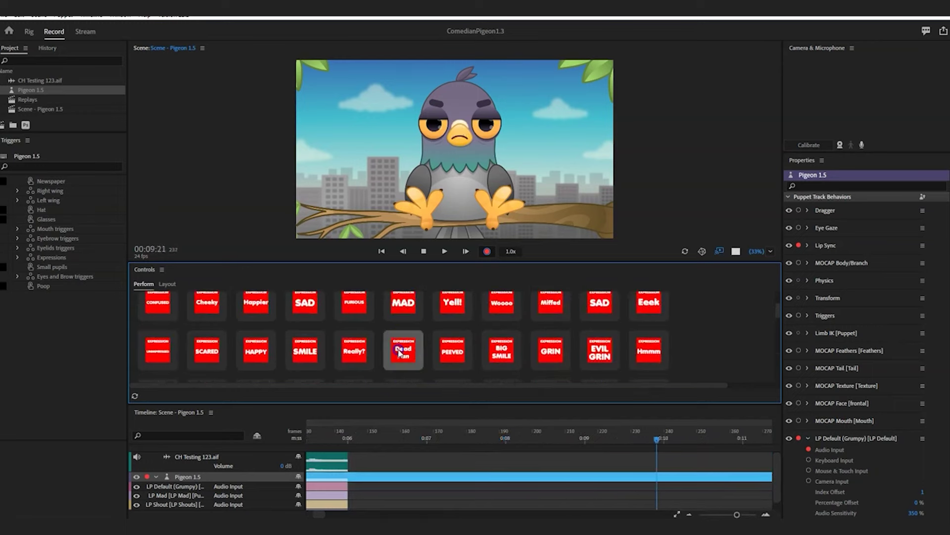
# Fire mouth triggers 2, 3, 4 and 1, then the glasses and newspaper triggers.
pyautogui.scroll(1, 399, 352)
pyautogui.click(404, 319)
pyautogui.click(456, 319)
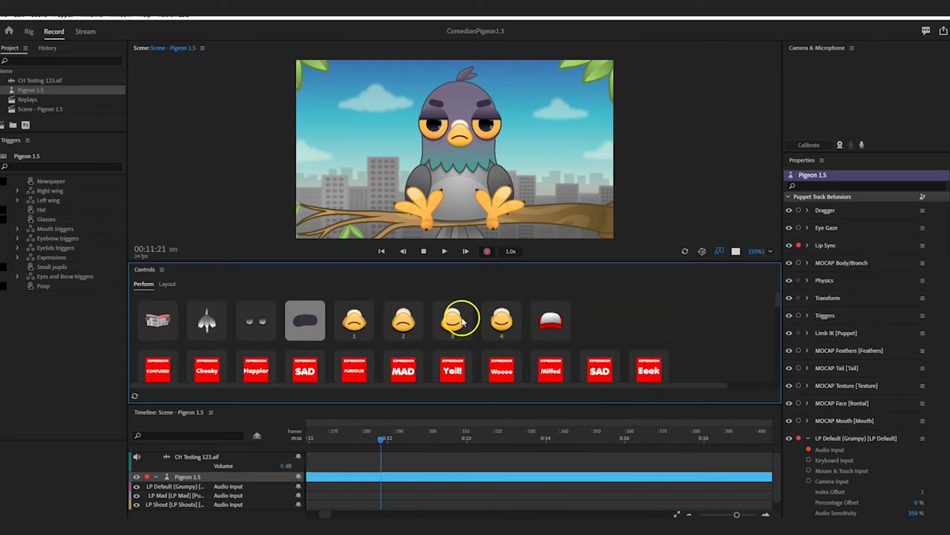
pyautogui.click(503, 322)
pyautogui.click(361, 328)
pyautogui.click(251, 325)
pyautogui.click(157, 320)
# Stop recording, collapse Controls to enlarge the timeline and scrub to preview the new takes.
pyautogui.click(424, 251)
pyautogui.moveTo(442, 405); pyautogui.dragTo(441, 232)
pyautogui.moveTo(421, 515); pyautogui.dragTo(312, 514)
pyautogui.moveTo(333, 263); pyautogui.dragTo(370, 265)
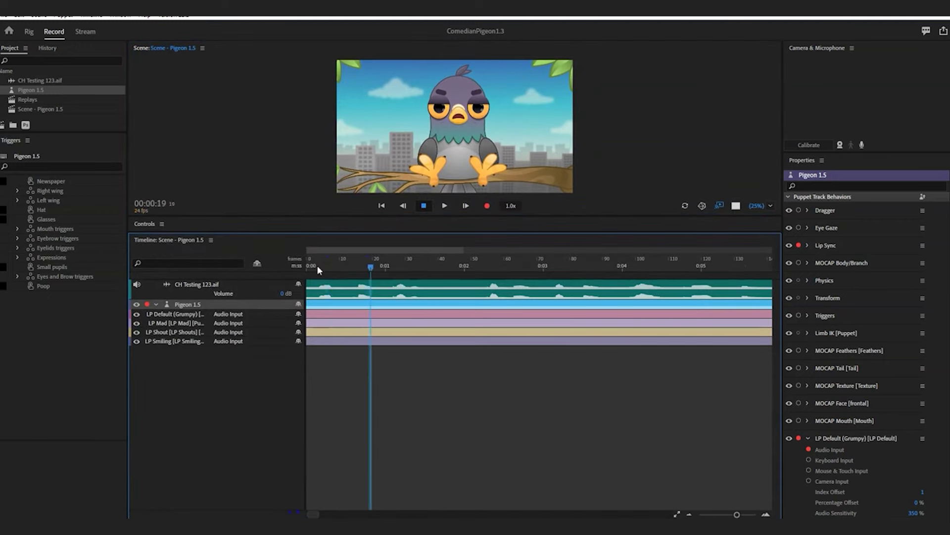
# Expand the Pigeon 1.5 track to reveal its four LP rows and arm the Triggers behavior.
pyautogui.click(157, 304)
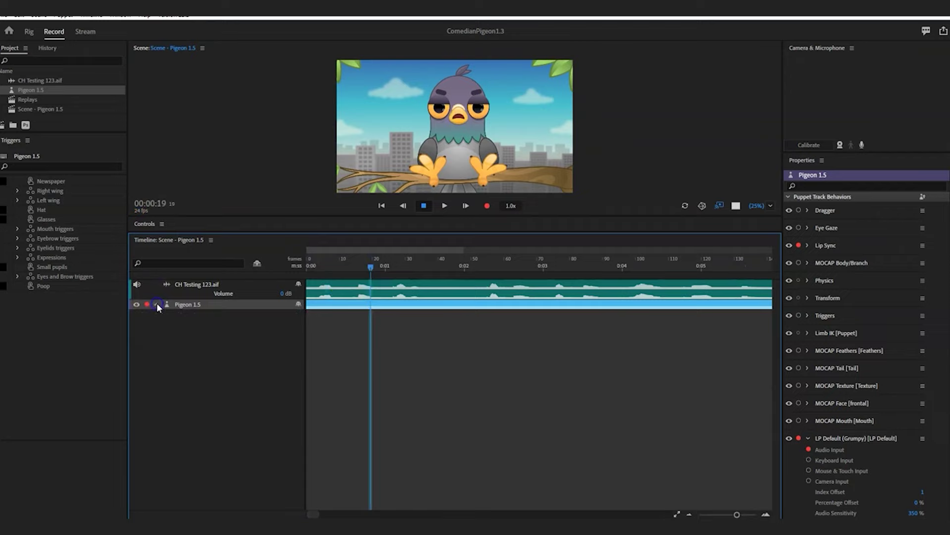
pyautogui.click(157, 304)
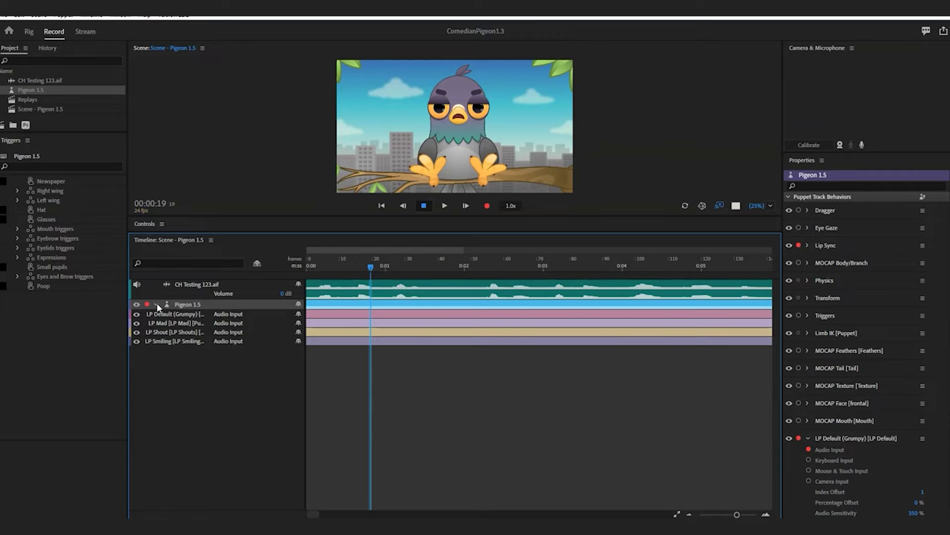
pyautogui.click(157, 306)
pyautogui.click(647, 330)
pyautogui.click(799, 315)
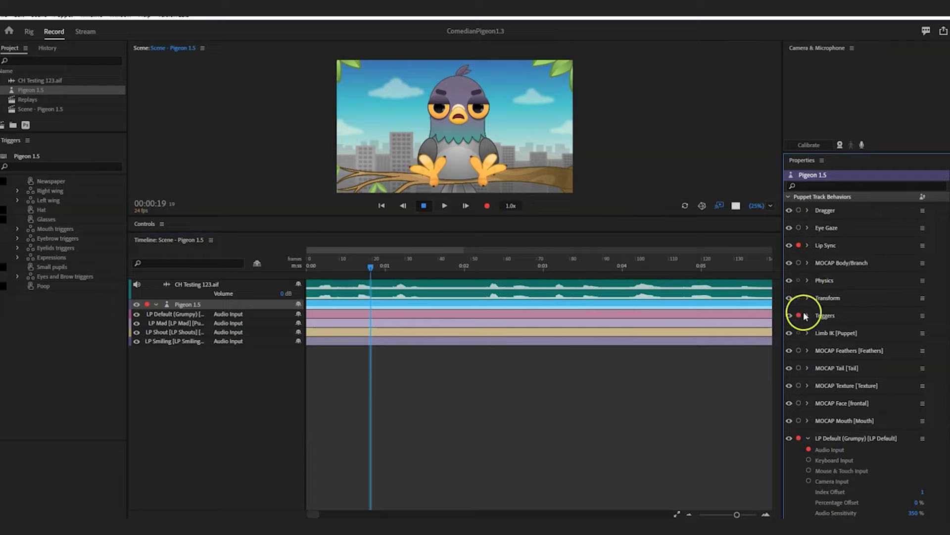
# Record a take from 0:00, firing an expression, a mouth-shape and an eye trigger before stopping.
pyautogui.moveTo(347, 268); pyautogui.dragTo(293, 270)
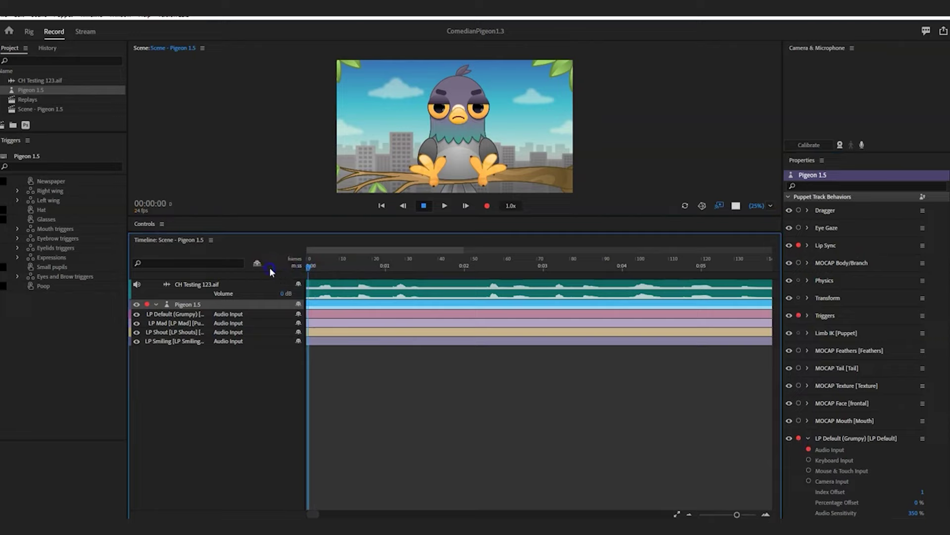
pyautogui.click(487, 206)
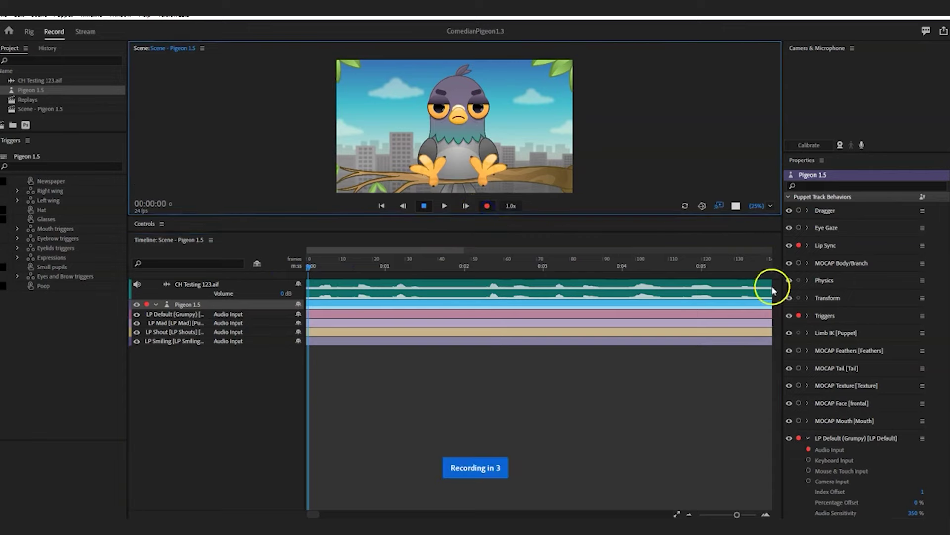
pyautogui.moveTo(284, 229); pyautogui.dragTo(289, 424)
pyautogui.click(355, 280)
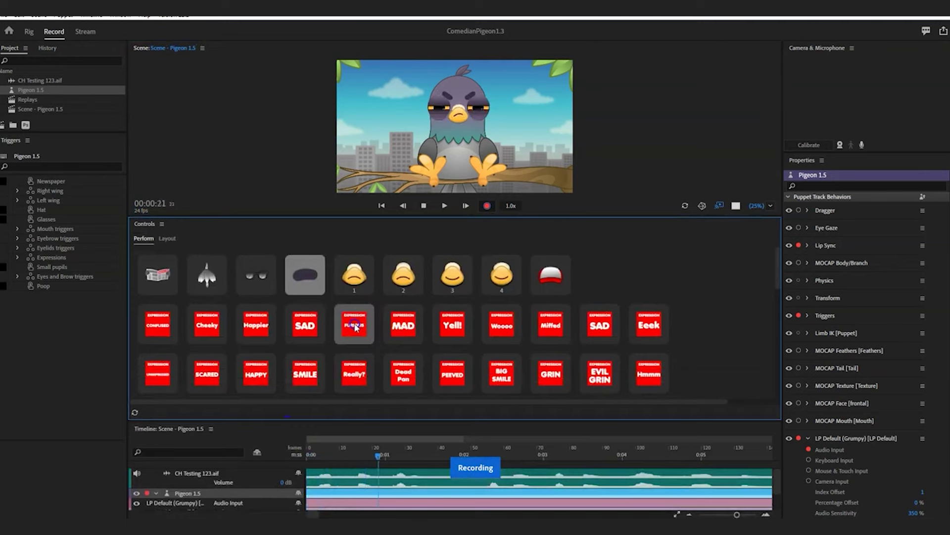
pyautogui.scroll(-2, 355, 280)
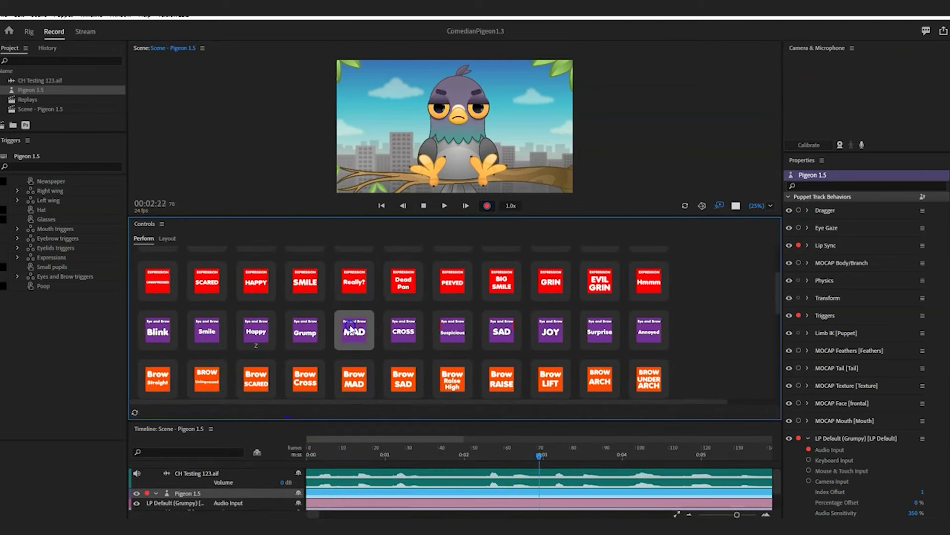
pyautogui.scroll(-3, 384, 301)
pyautogui.click(372, 325)
pyautogui.scroll(-1, 374, 322)
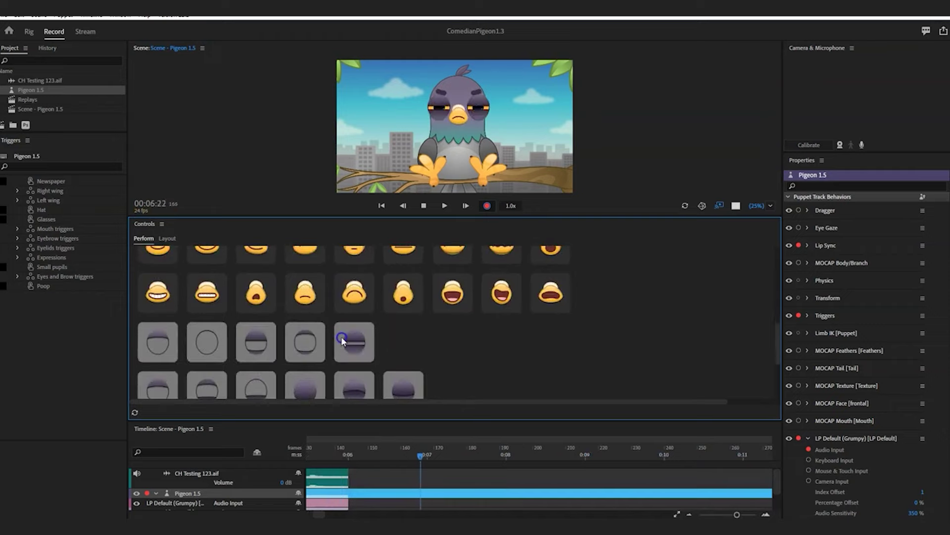
pyautogui.scroll(-2, 366, 327)
pyautogui.click(355, 349)
pyautogui.click(425, 205)
pyautogui.click(474, 430)
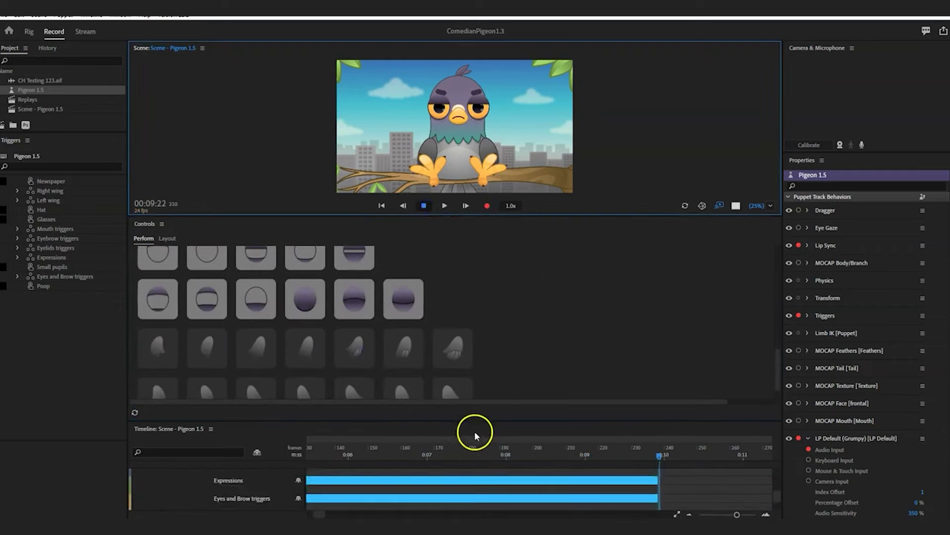
# Enlarge the timeline and trim the Right wing Palm point take to a sliver.
pyautogui.moveTo(471, 416); pyautogui.dragTo(474, 208)
pyautogui.moveTo(502, 297); pyautogui.dragTo(644, 312)
pyautogui.moveTo(578, 317); pyautogui.dragTo(668, 317)
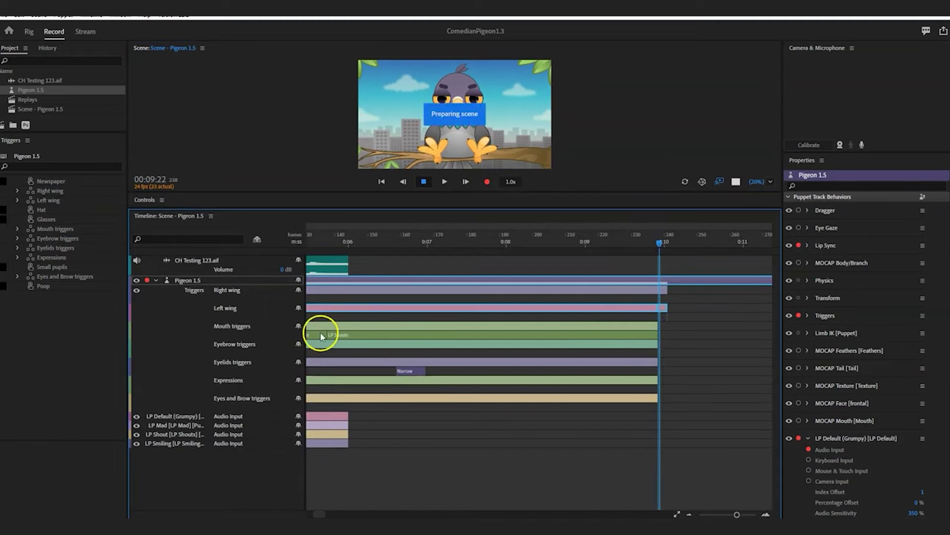
# Move the Narrow, mad and Shouts takes later, placing Shouts around frame 200.
pyautogui.click(311, 516)
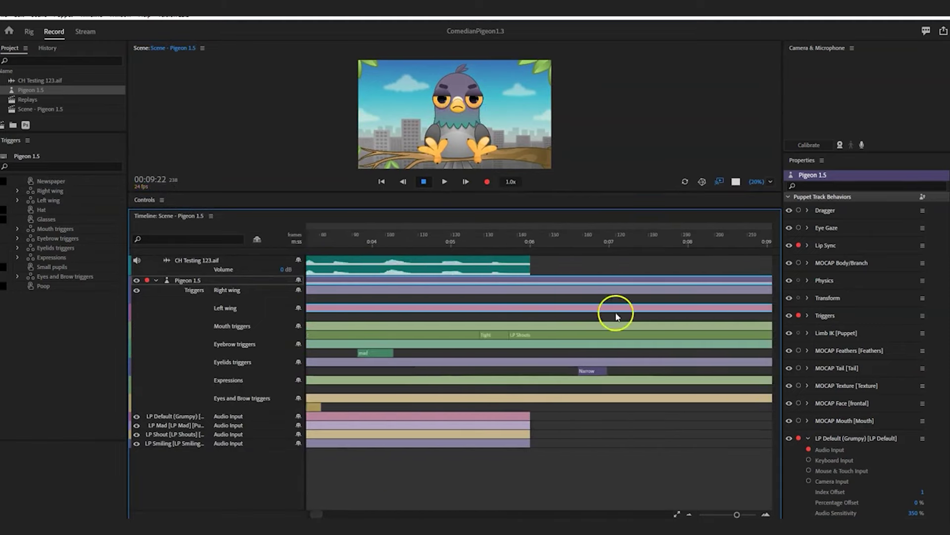
pyautogui.moveTo(579, 372); pyautogui.dragTo(696, 373)
pyautogui.moveTo(357, 351); pyautogui.dragTo(530, 353)
pyautogui.click(364, 510)
pyautogui.click(310, 517)
pyautogui.click(422, 332)
pyautogui.moveTo(422, 332); pyautogui.dragTo(621, 334)
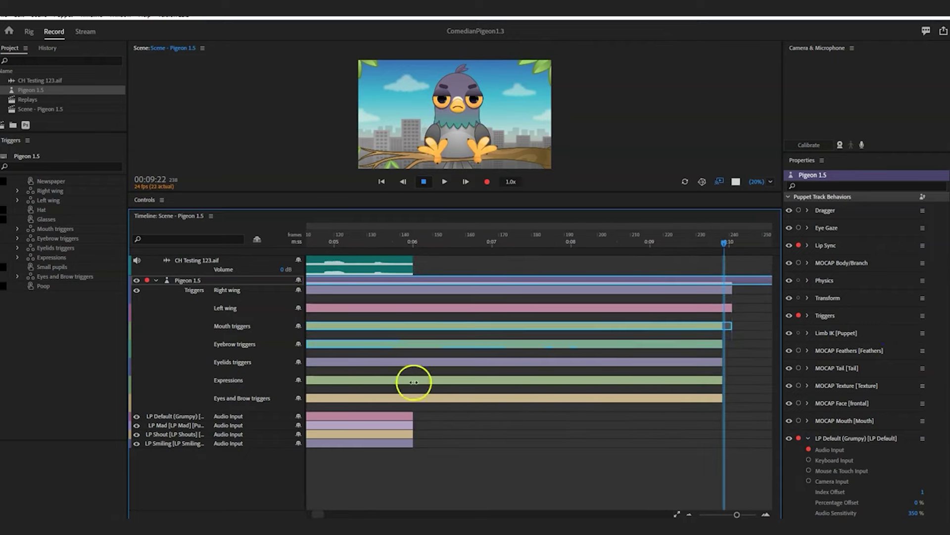
# Delete the small Mad trigger from the Eyes and Brow triggers row, then zoom the timeline out.
pyautogui.click(319, 514)
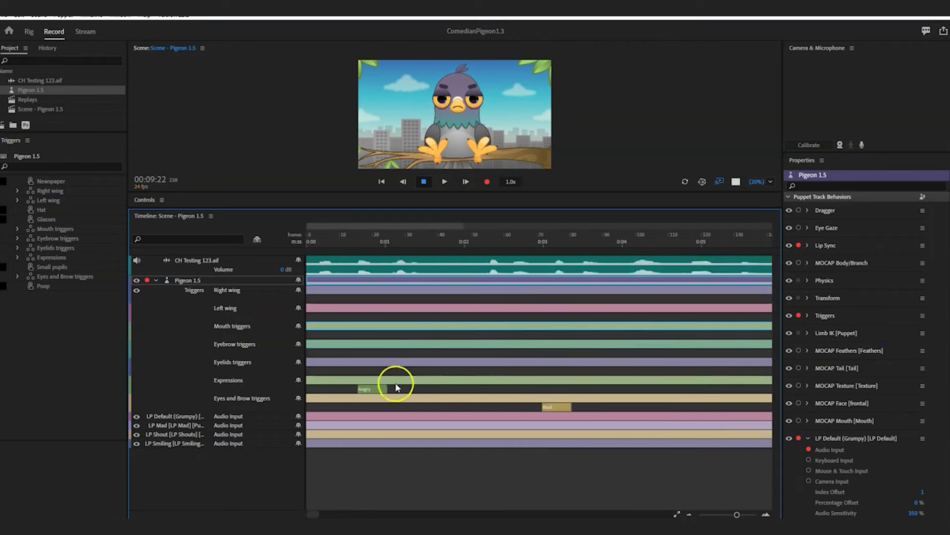
pyautogui.click(361, 389)
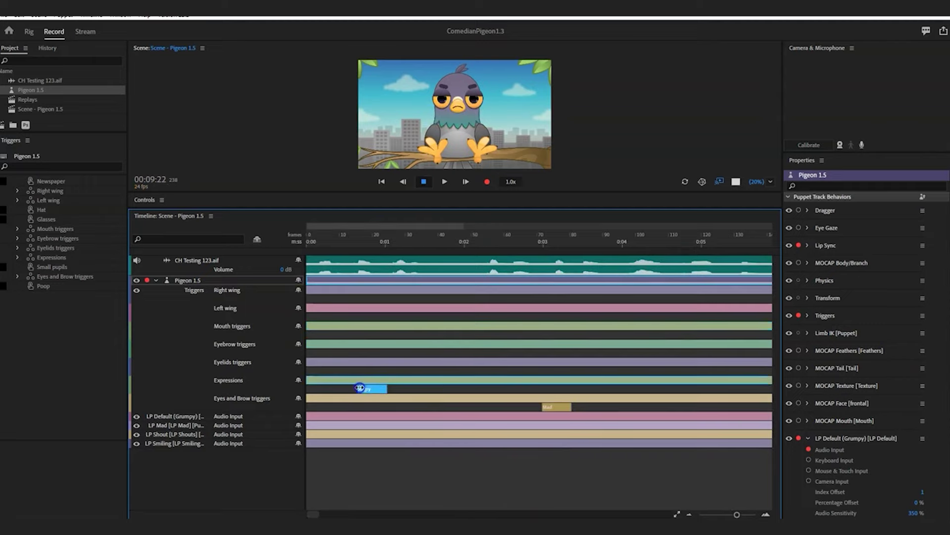
pyautogui.rightClick(552, 407)
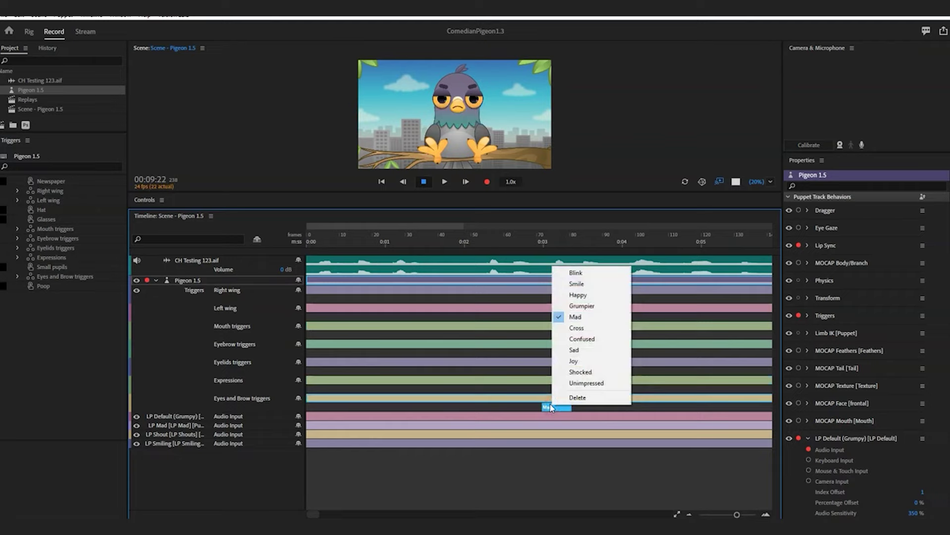
pyautogui.click(576, 397)
pyautogui.click(727, 515)
pyautogui.moveTo(737, 515); pyautogui.dragTo(727, 515)
pyautogui.click(512, 154)
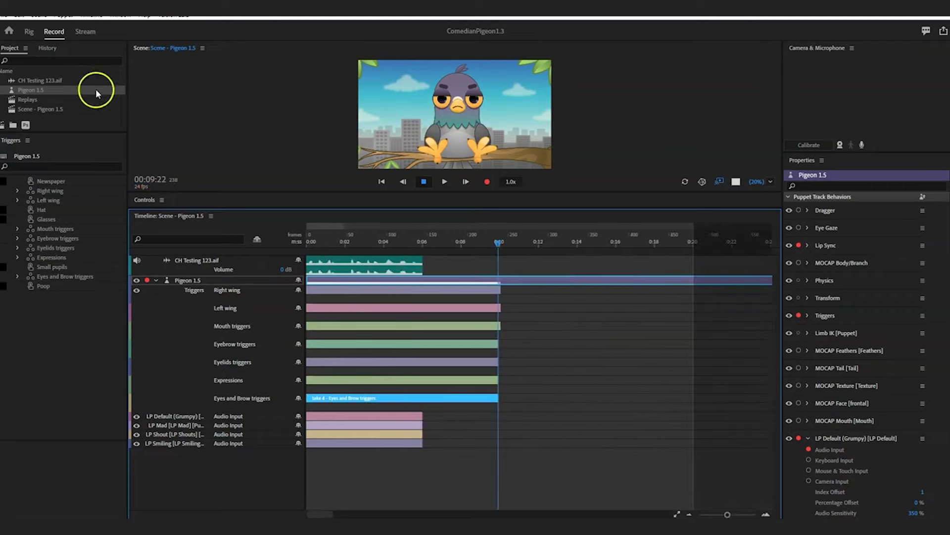
# Set the scene duration to 60 seconds.
pyautogui.click(35, 110)
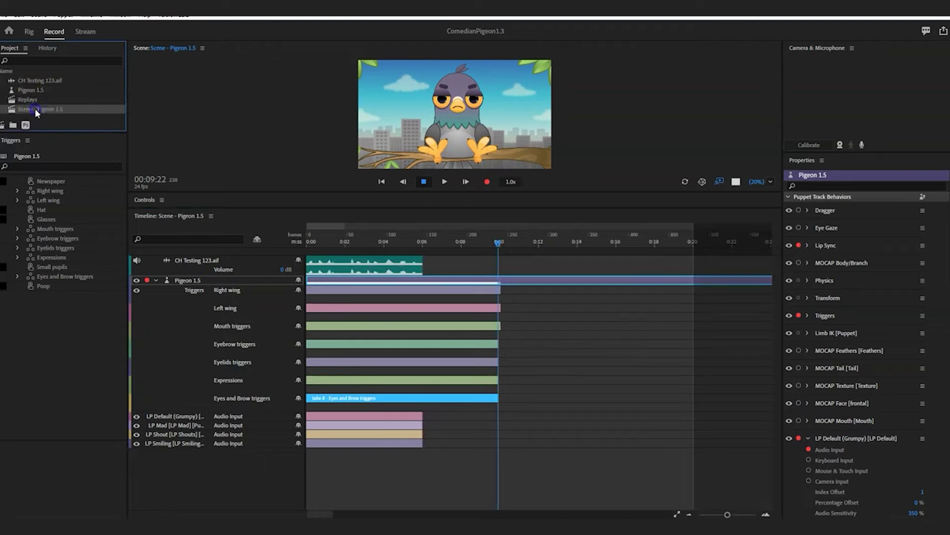
pyautogui.click(918, 212)
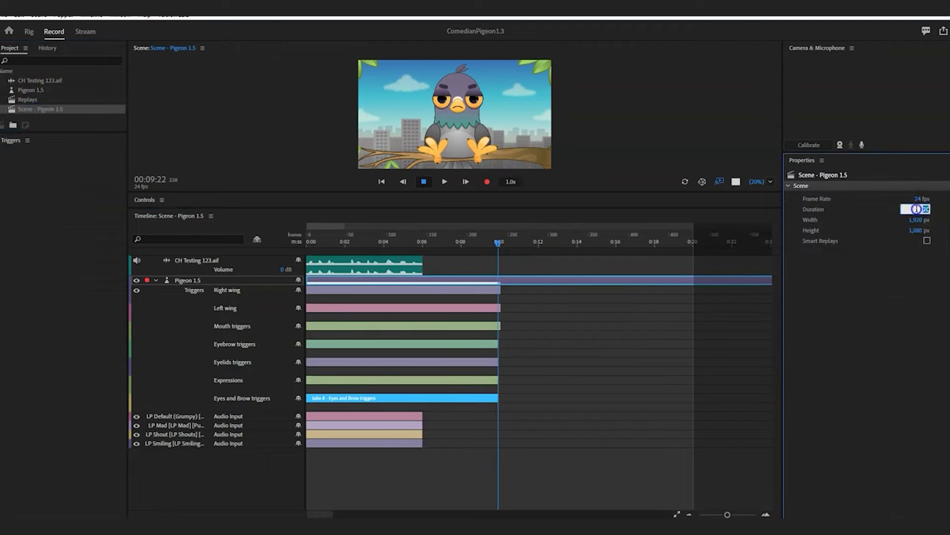
pyautogui.write('60')
pyautogui.press('Return')
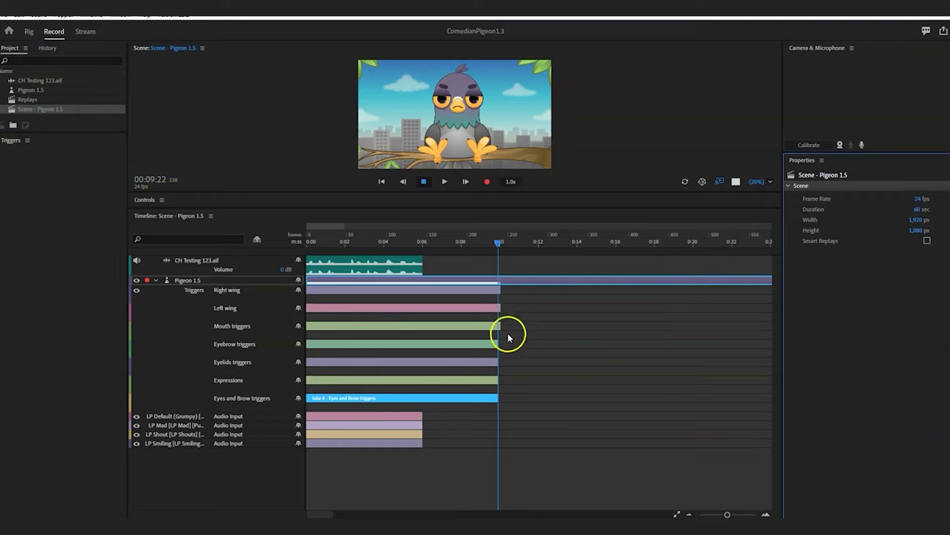
# Select all seven trigger takes and extend them toward the scene's end.
pyautogui.moveTo(515, 295); pyautogui.dragTo(488, 421)
pyautogui.moveTo(496, 344); pyautogui.dragTo(339, 367)
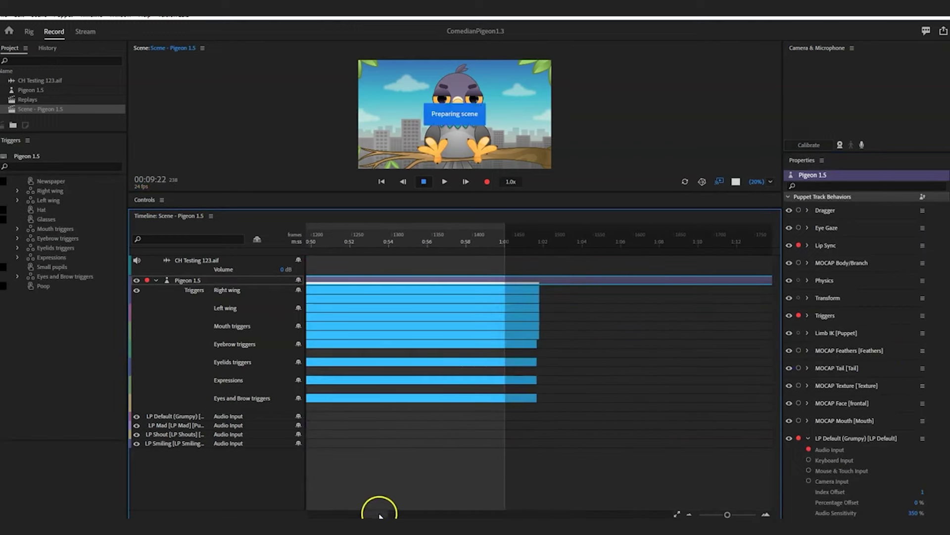
pyautogui.moveTo(380, 515); pyautogui.dragTo(340, 514)
# Delete the Palm point and Shouts swap triggers, then return the playhead to the start.
pyautogui.rightClick(511, 299)
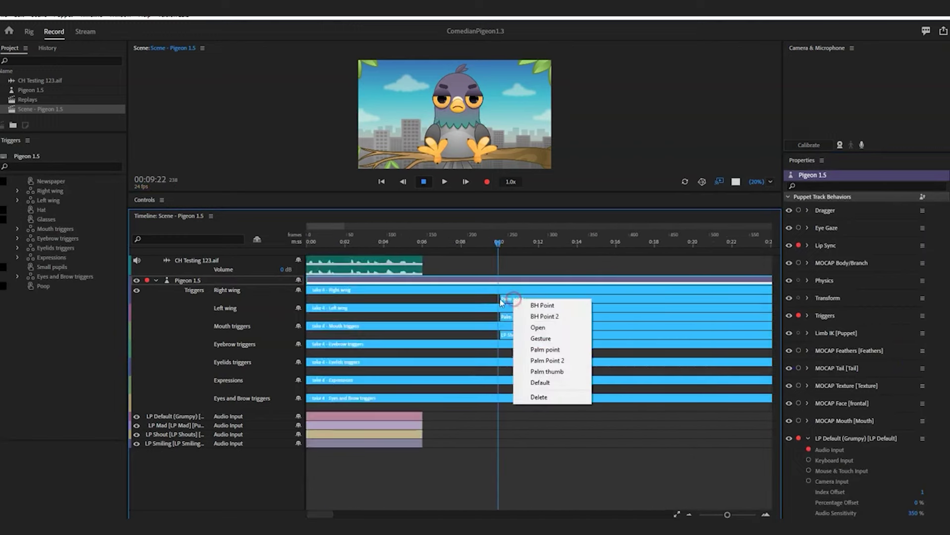
pyautogui.click(503, 300)
pyautogui.rightClick(502, 302)
pyautogui.press('Escape')
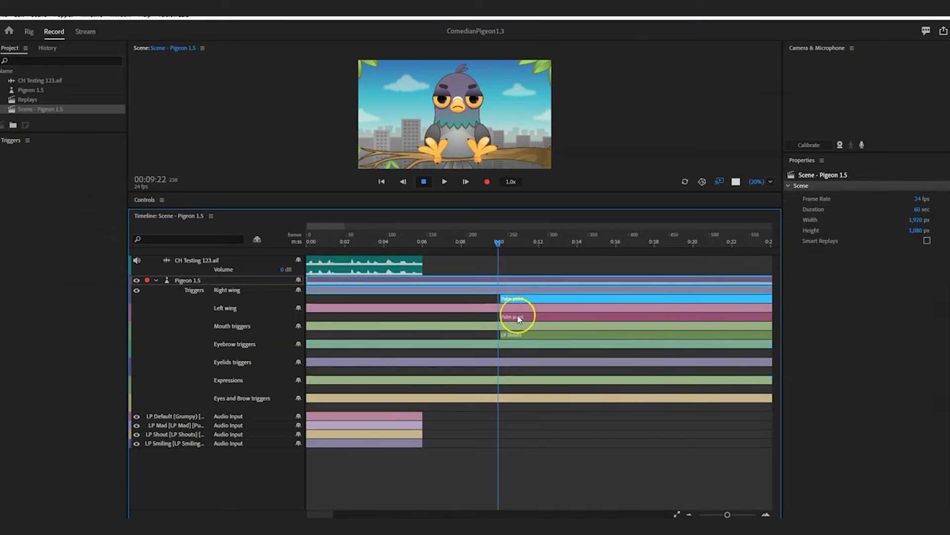
pyautogui.rightClick(518, 319)
pyautogui.click(539, 409)
pyautogui.rightClick(523, 339)
pyautogui.click(560, 316)
pyautogui.click(512, 290)
pyautogui.moveTo(488, 242); pyautogui.dragTo(228, 248)
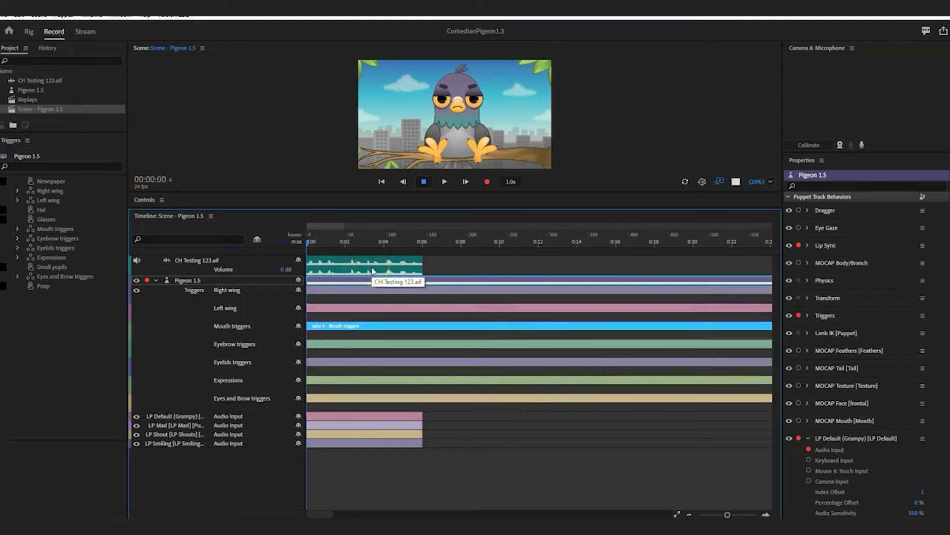
# Check the wing and mouth trigger lists, then add an expression trigger further into the scene.
pyautogui.click(381, 305)
pyautogui.click(116, 234)
pyautogui.click(524, 317)
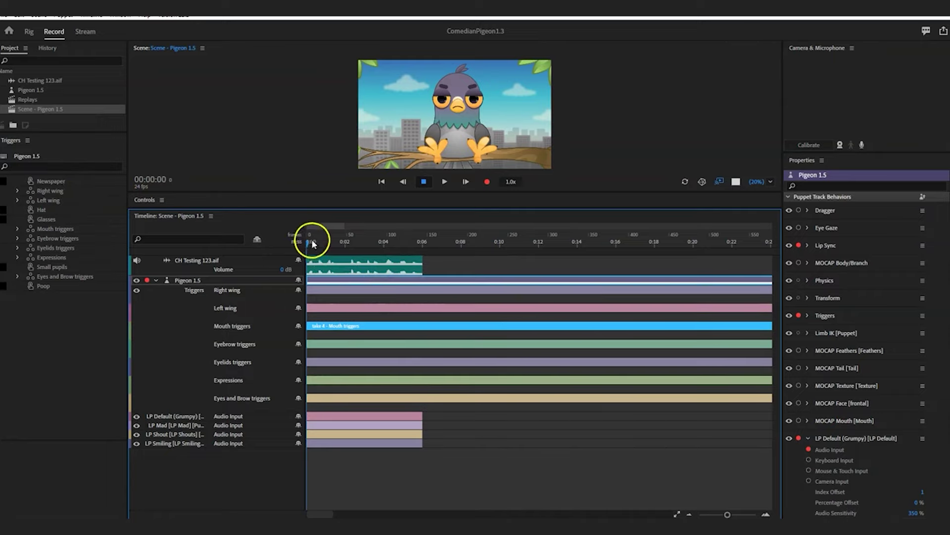
pyautogui.rightClick(333, 301)
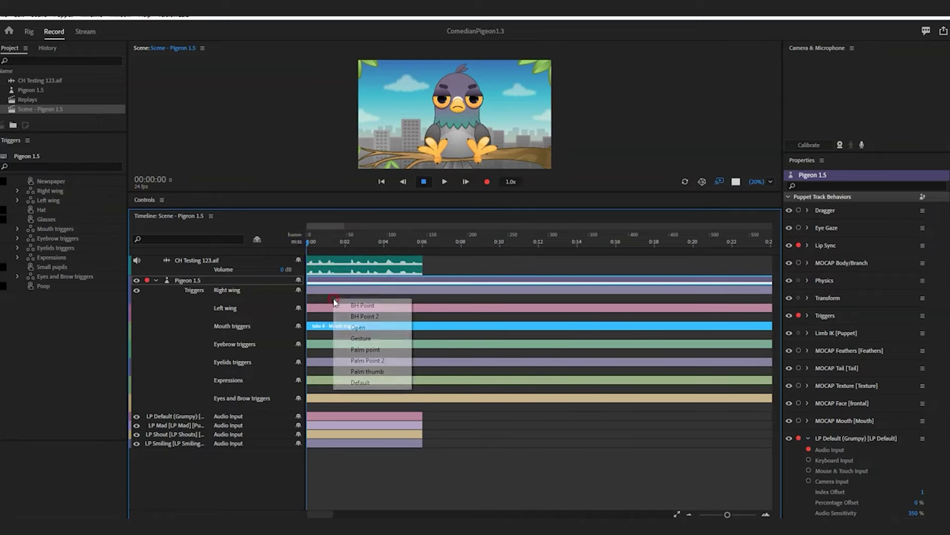
pyautogui.click(325, 329)
pyautogui.click(319, 335)
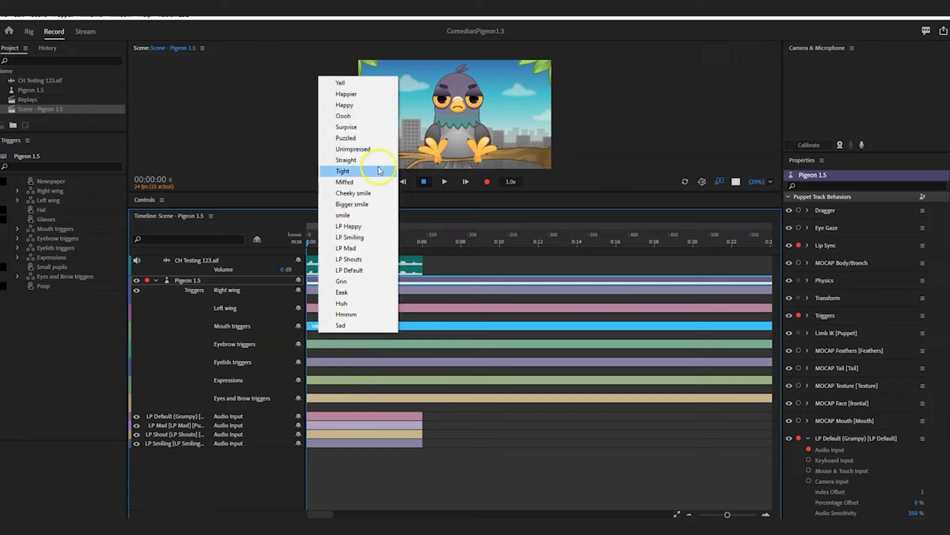
pyautogui.click(406, 230)
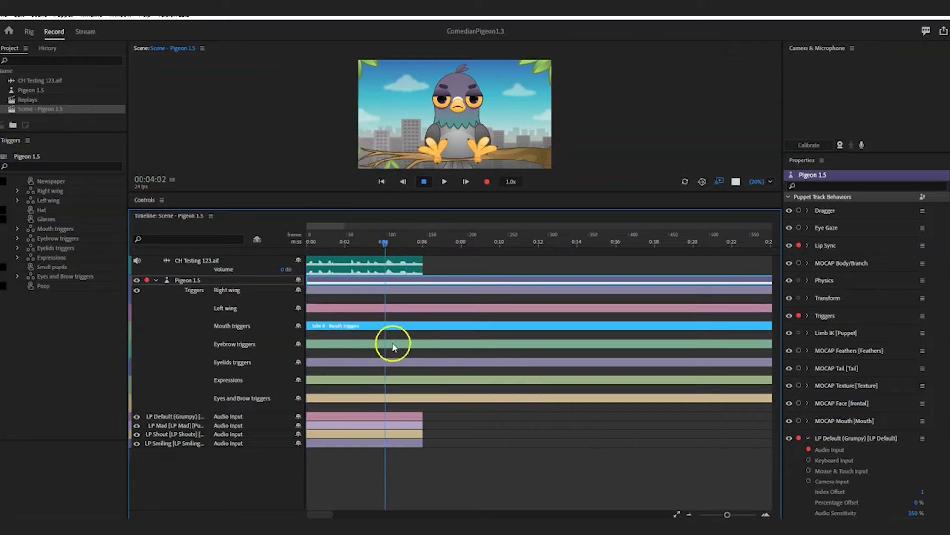
pyautogui.click(386, 390)
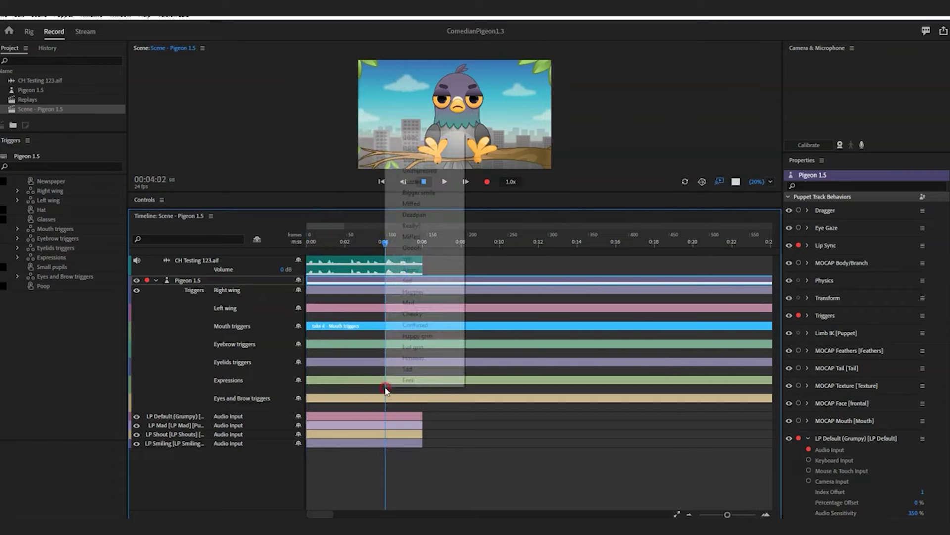
pyautogui.click(416, 371)
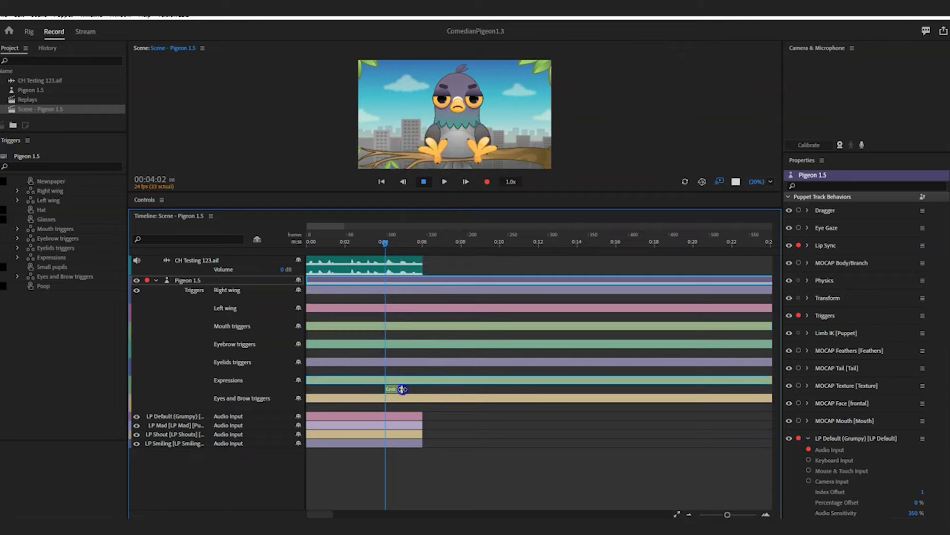
# Play the scene back, set the playhead to 2 seconds, and turn on camera input.
pyautogui.click(375, 245)
pyautogui.click(444, 181)
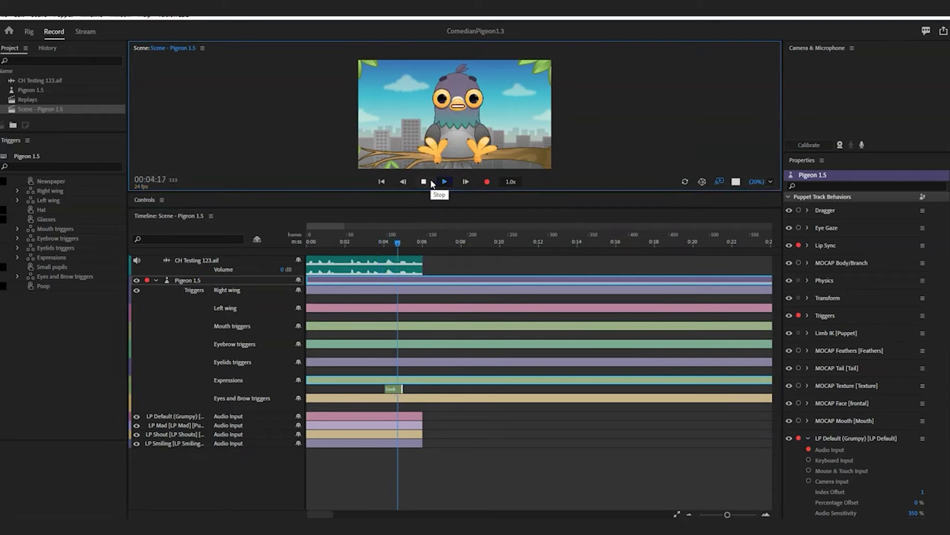
pyautogui.click(427, 181)
pyautogui.click(345, 243)
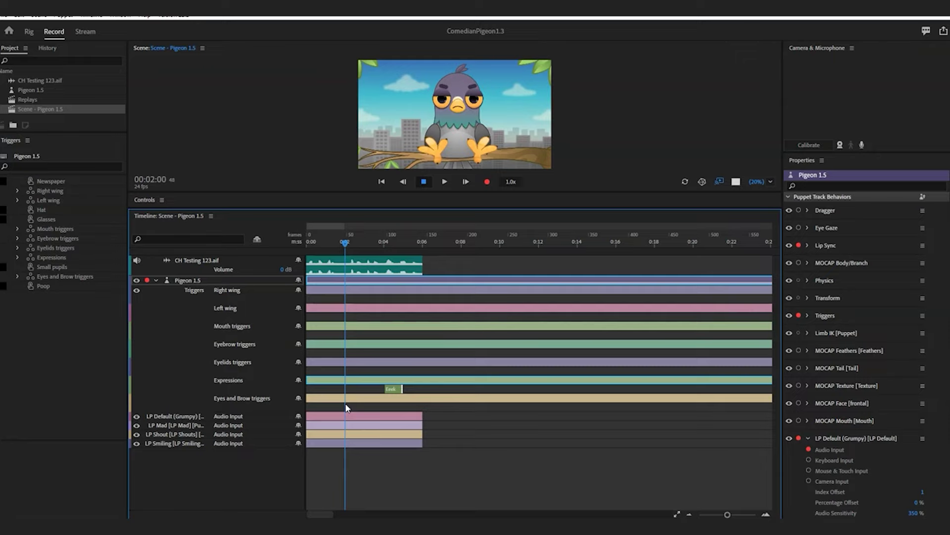
pyautogui.click(841, 145)
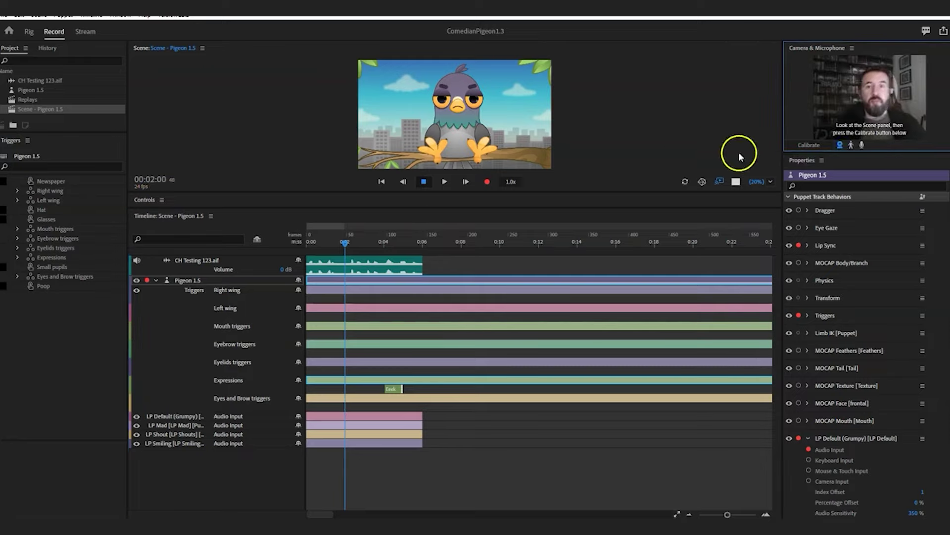
# Keep MOCAP Body/Branch armed while disarming Eye Gaze's camera input.
pyautogui.click(800, 263)
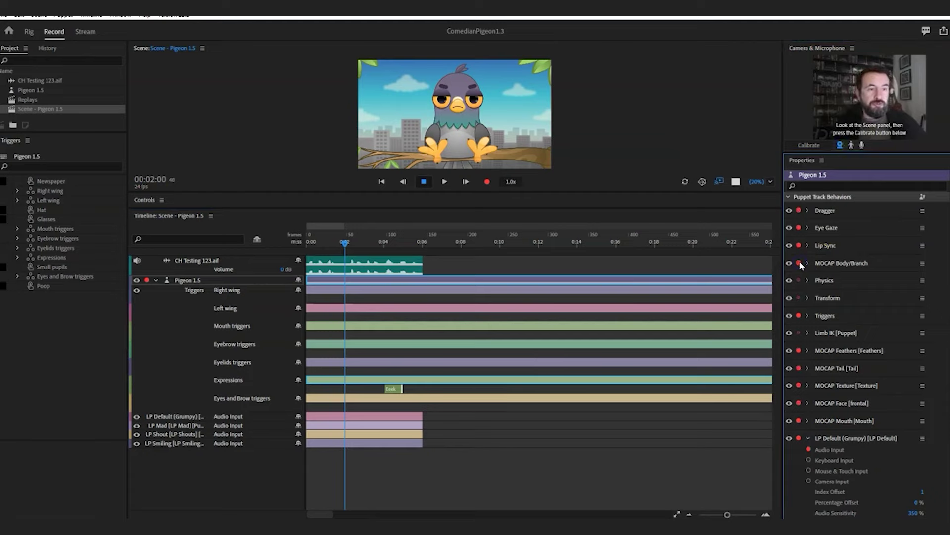
pyautogui.click(798, 264)
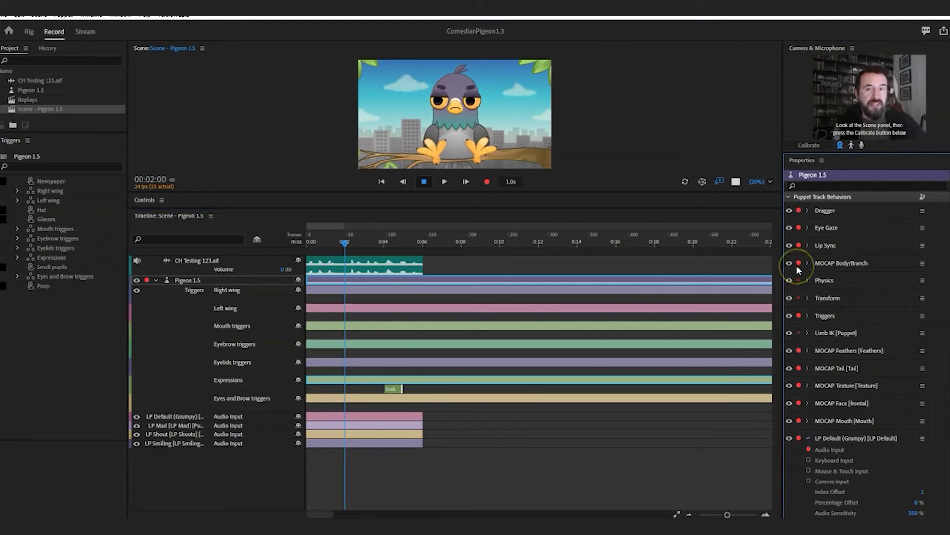
pyautogui.click(809, 229)
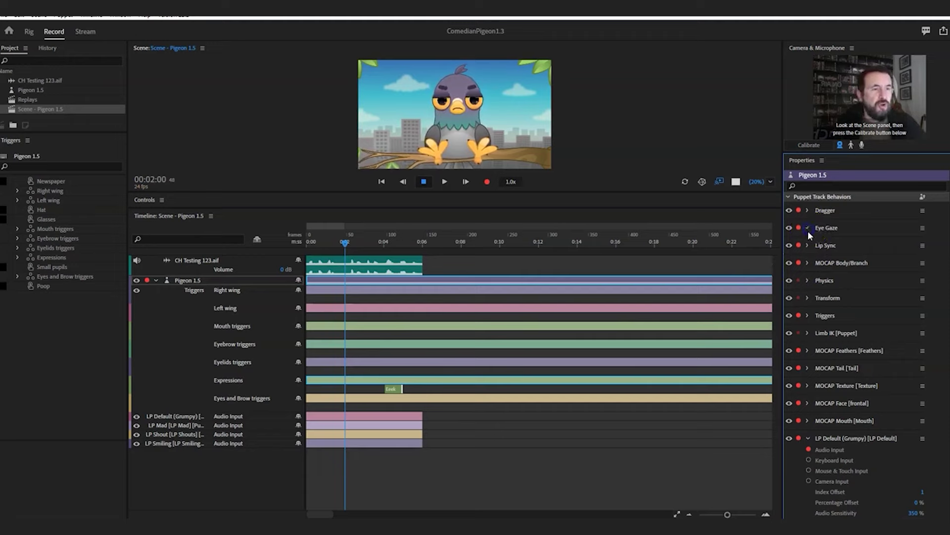
pyautogui.click(809, 239)
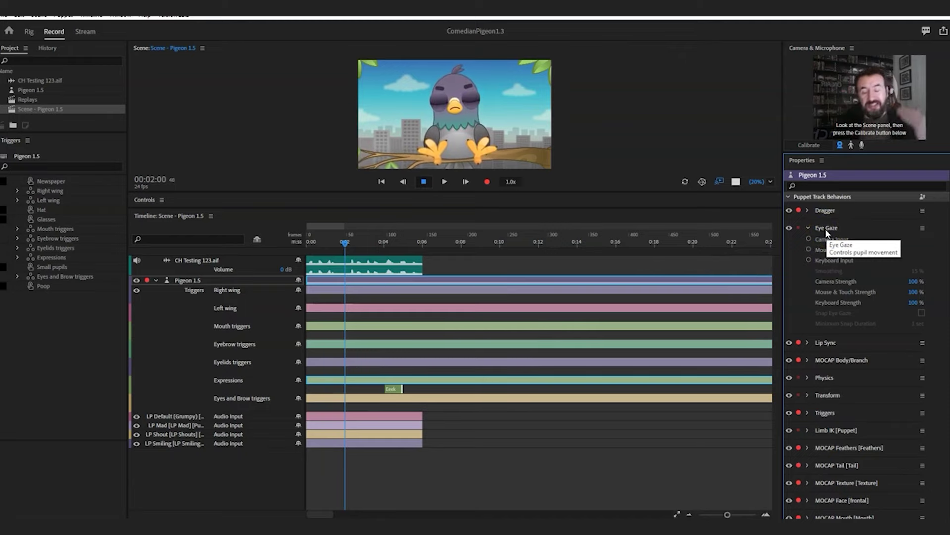
pyautogui.click(819, 239)
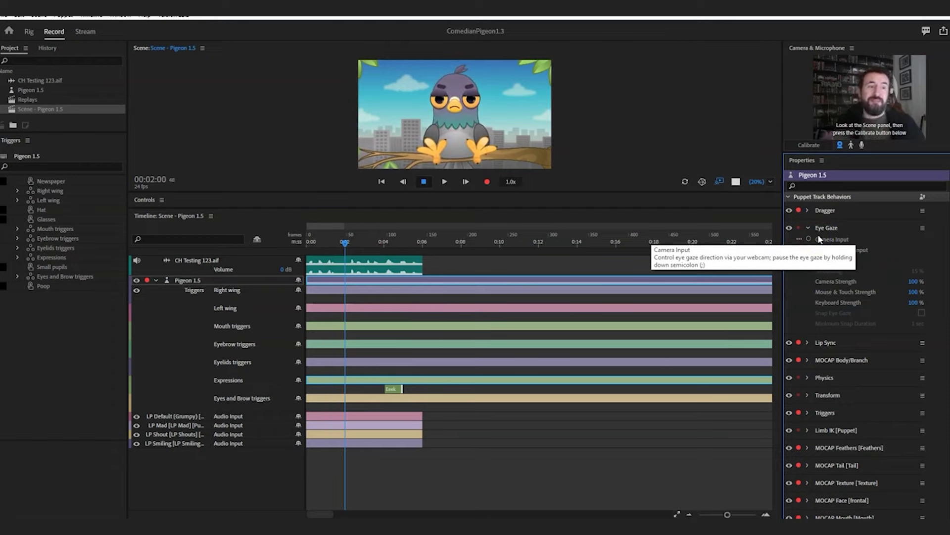
pyautogui.click(807, 228)
# Play the scene from the start, then zoom the timeline in for finer placement.
pyautogui.click(237, 208)
pyautogui.click(315, 240)
pyautogui.press('space')
pyautogui.press('space')
pyautogui.click(380, 255)
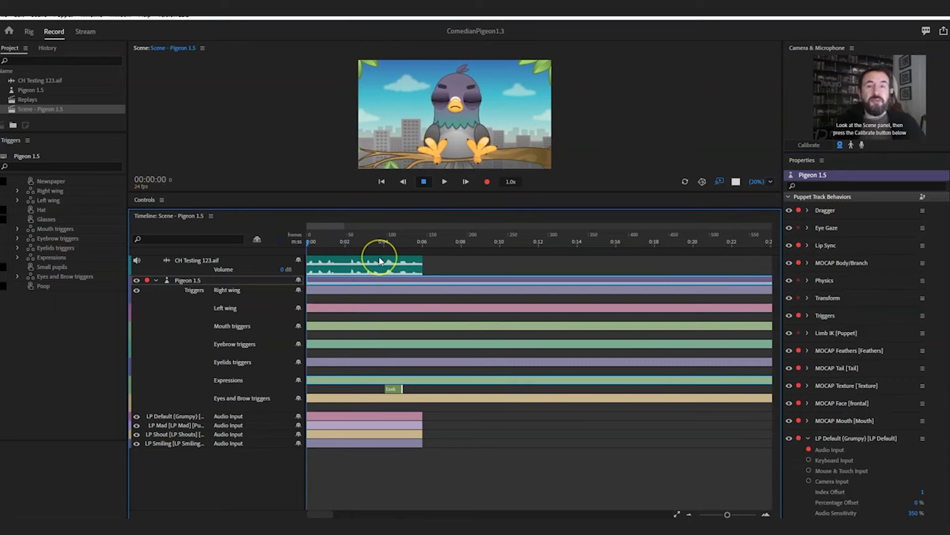
pyautogui.click(671, 402)
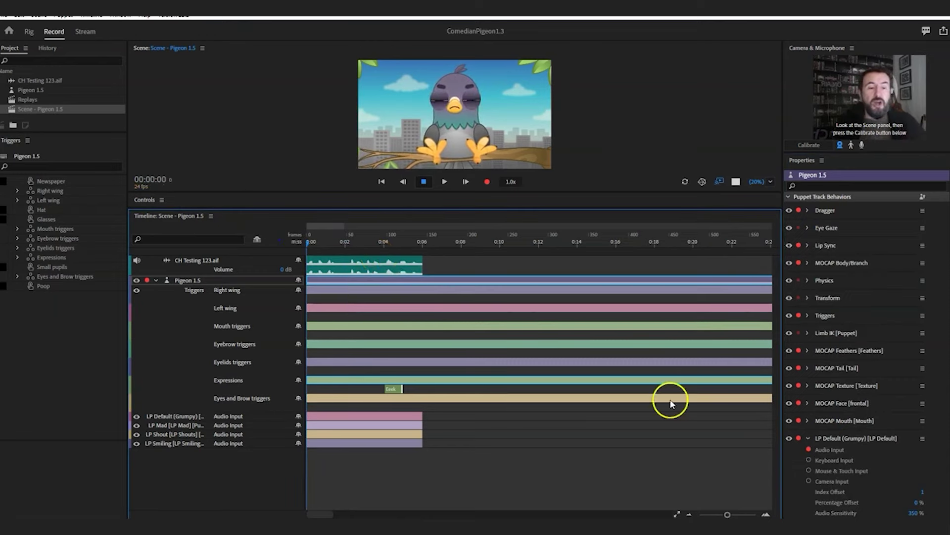
pyautogui.moveTo(723, 515); pyautogui.dragTo(736, 515)
pyautogui.moveTo(335, 235); pyautogui.dragTo(316, 241)
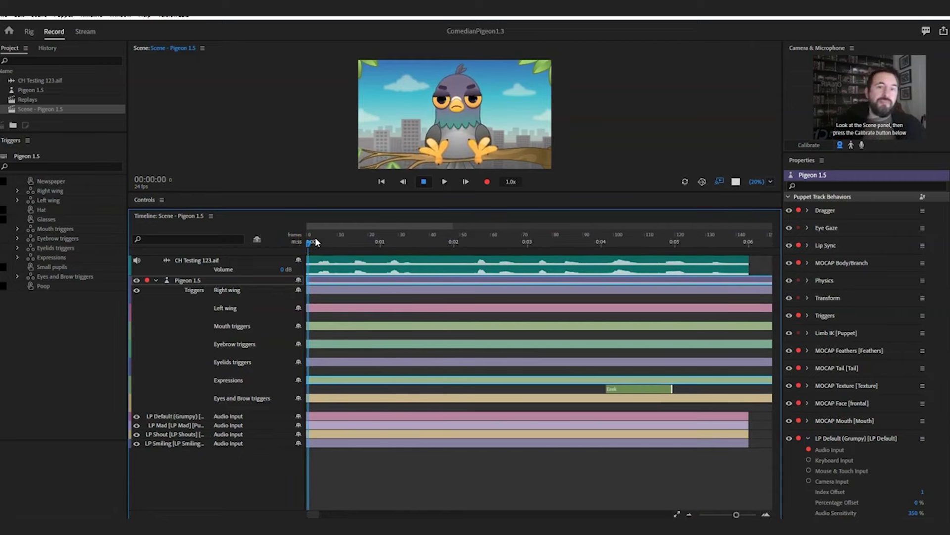
# Record take 5 of the webcam performance across the six MOCAP behavior rows.
pyautogui.moveTo(377, 261); pyautogui.dragTo(349, 279)
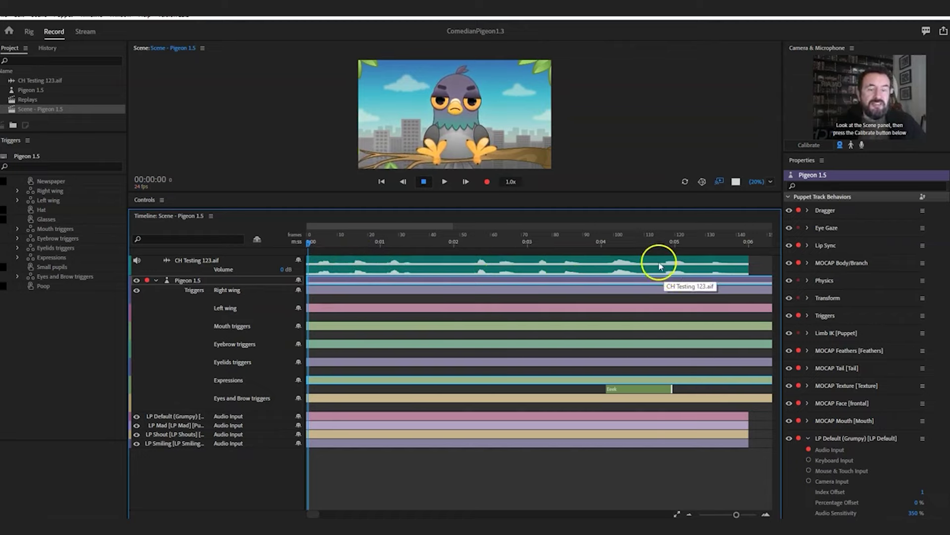
pyautogui.click(487, 182)
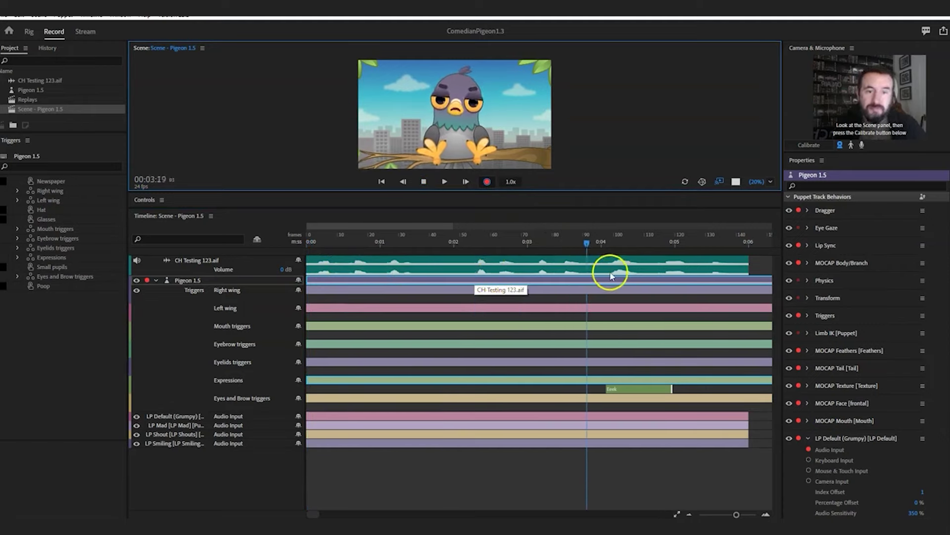
pyautogui.click(426, 182)
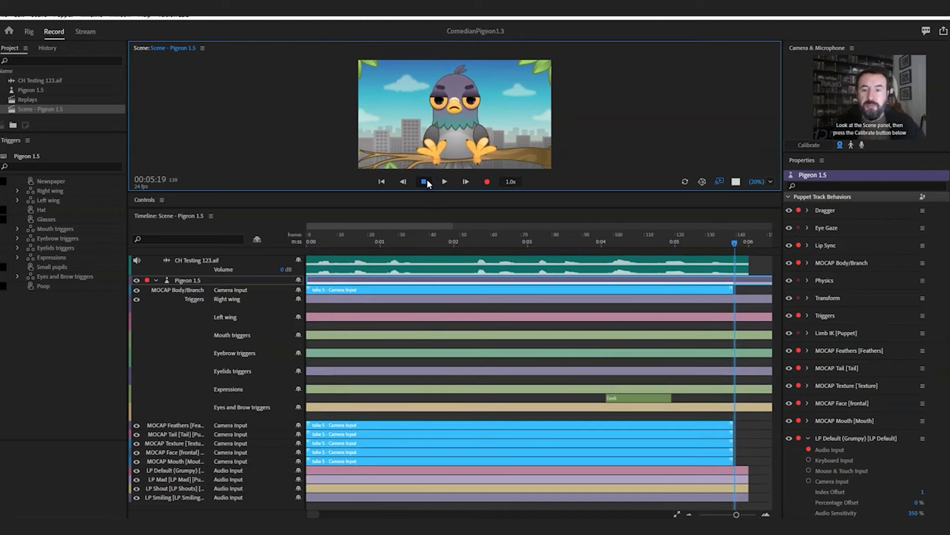
# Trim the green Look take on the Expressions row to a thin sliver near 4 seconds.
pyautogui.moveTo(732, 241); pyautogui.dragTo(587, 267)
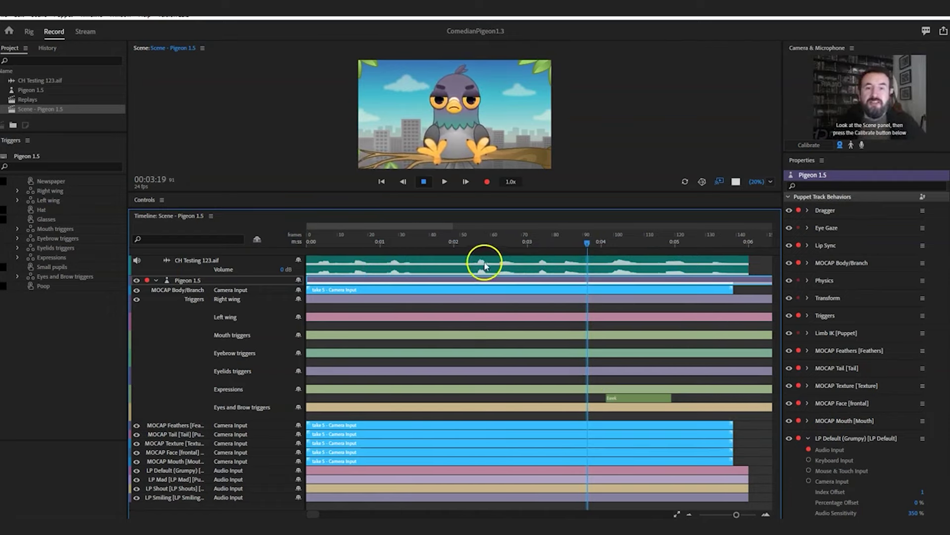
pyautogui.click(477, 238)
pyautogui.moveTo(560, 241); pyautogui.dragTo(649, 242)
pyautogui.click(632, 392)
pyautogui.moveTo(632, 392); pyautogui.dragTo(587, 396)
pyautogui.click(636, 345)
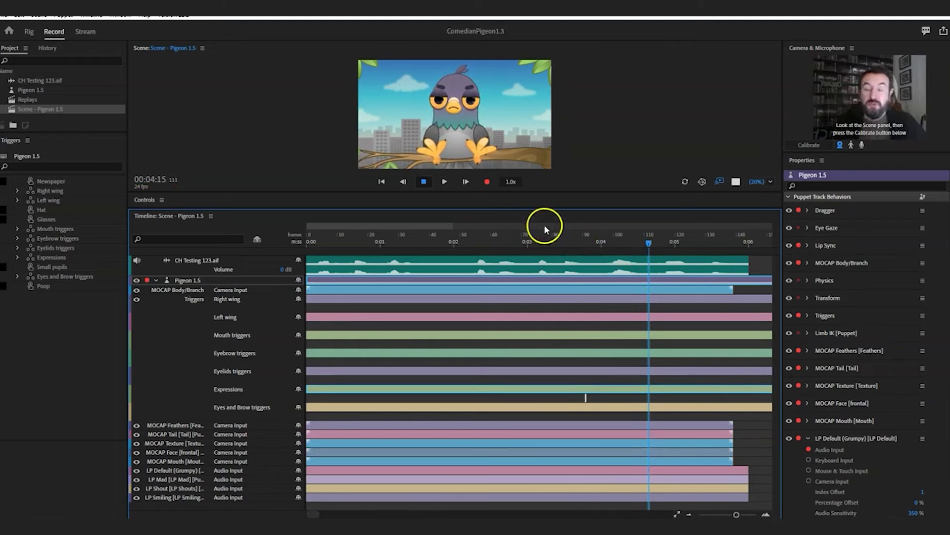
pyautogui.moveTo(554, 242); pyautogui.dragTo(370, 243)
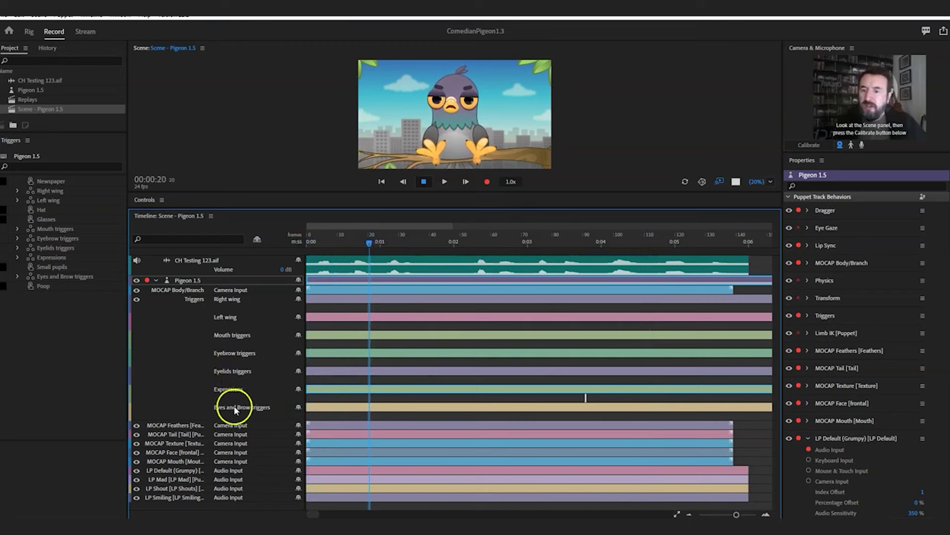
# Add Cross, Blink, Smile and a short Blink on Eyes and Brow triggers, lengthening Cross and Smile.
pyautogui.rightClick(369, 417)
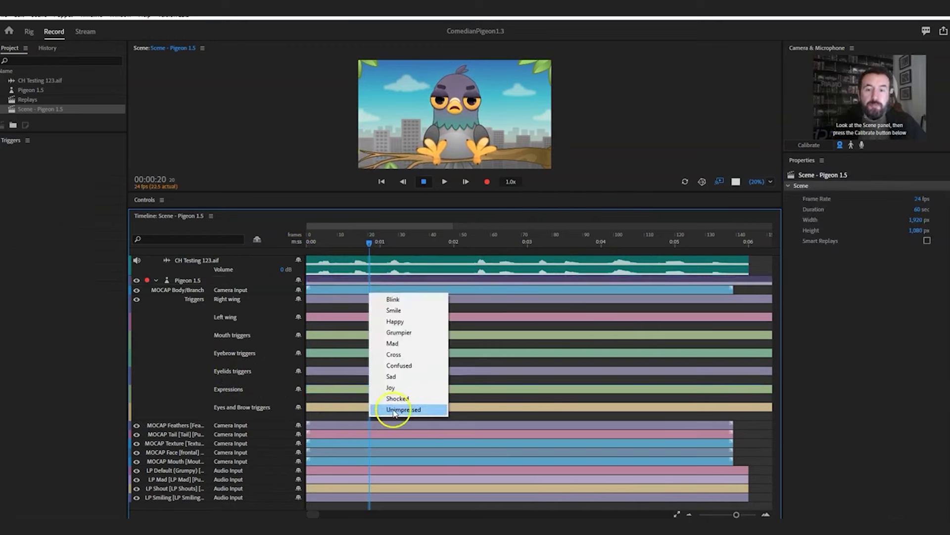
pyautogui.click(394, 354)
pyautogui.click(370, 415)
pyautogui.moveTo(371, 416); pyautogui.dragTo(402, 415)
pyautogui.click(411, 416)
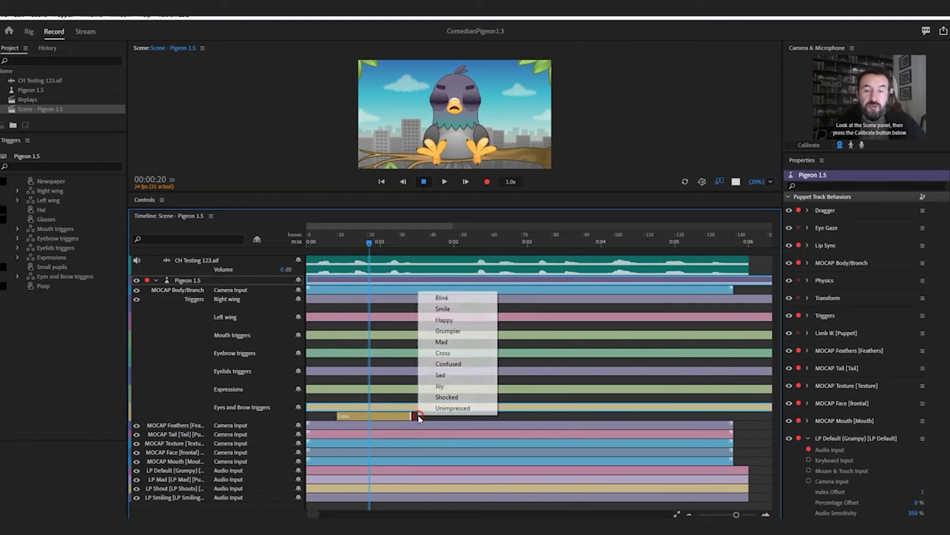
pyautogui.click(456, 299)
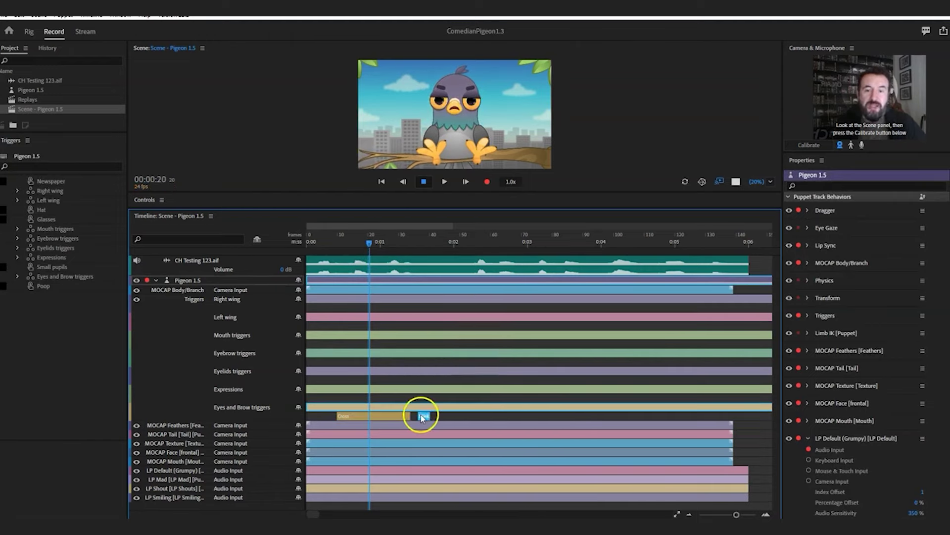
pyautogui.click(441, 414)
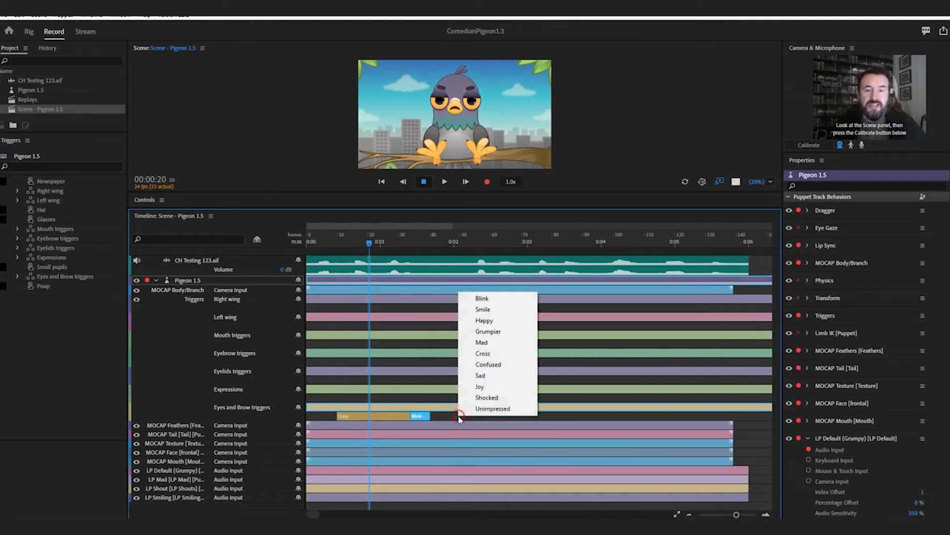
pyautogui.click(474, 311)
pyautogui.moveTo(463, 415); pyautogui.dragTo(596, 416)
pyautogui.click(626, 404)
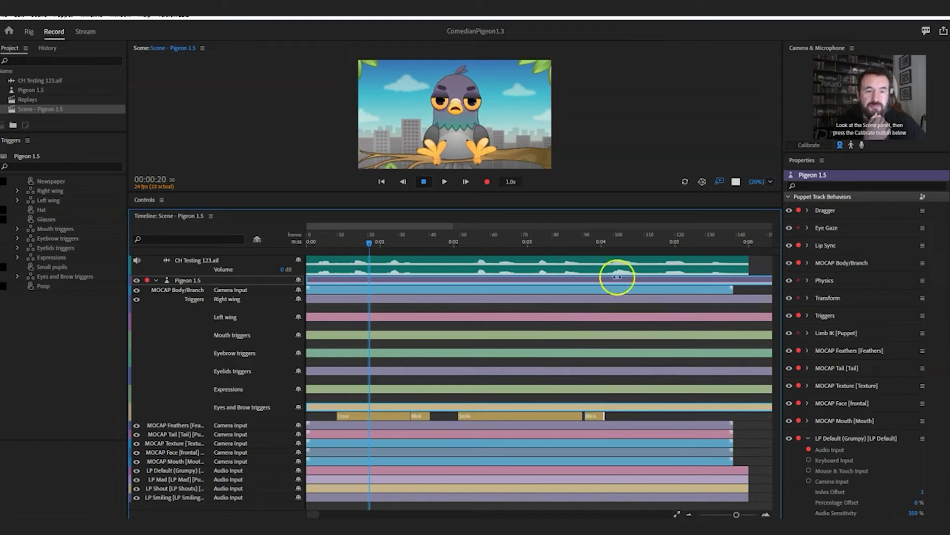
# Add a Grumpier trigger at 4 seconds stretched to the take's end, then play the scene.
pyautogui.click(628, 242)
pyautogui.click(630, 415)
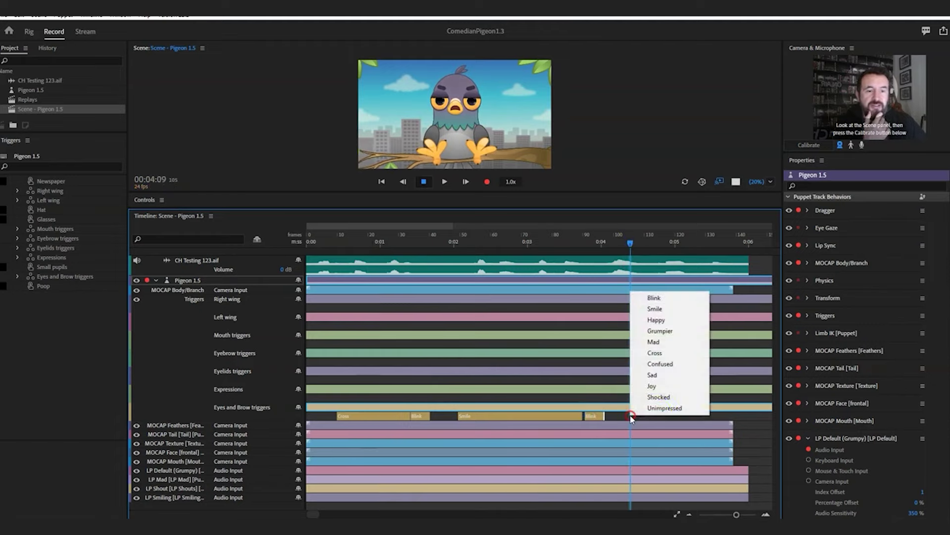
pyautogui.click(666, 330)
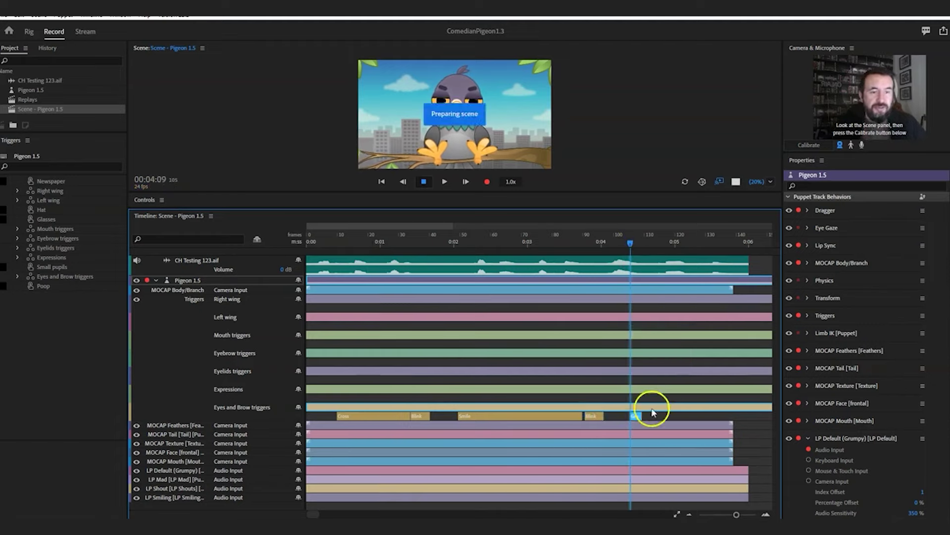
pyautogui.moveTo(641, 416); pyautogui.dragTo(733, 416)
pyautogui.click(311, 241)
pyautogui.click(442, 183)
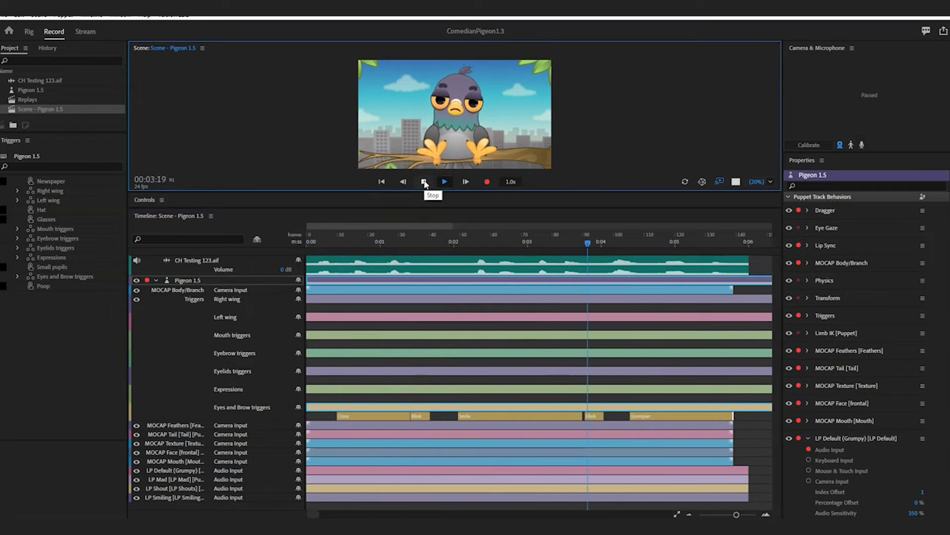
pyautogui.click(425, 182)
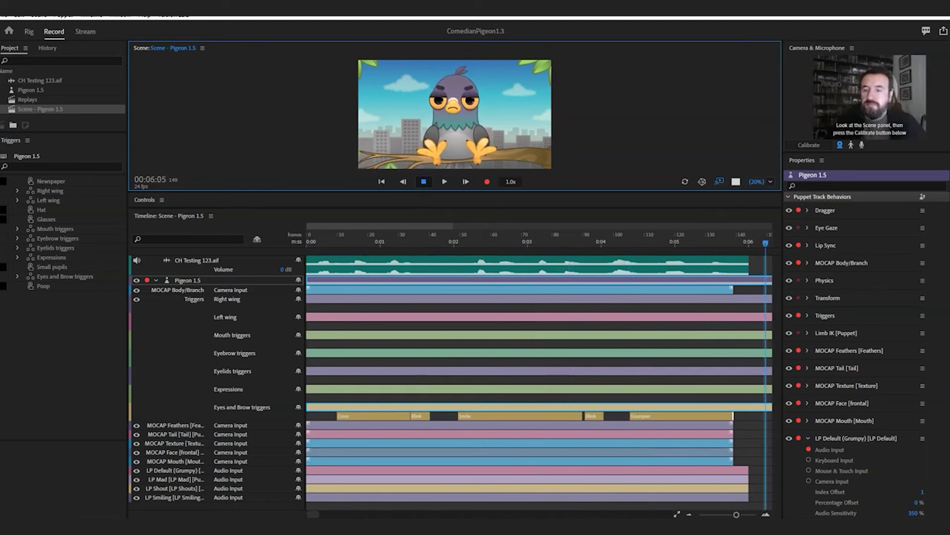
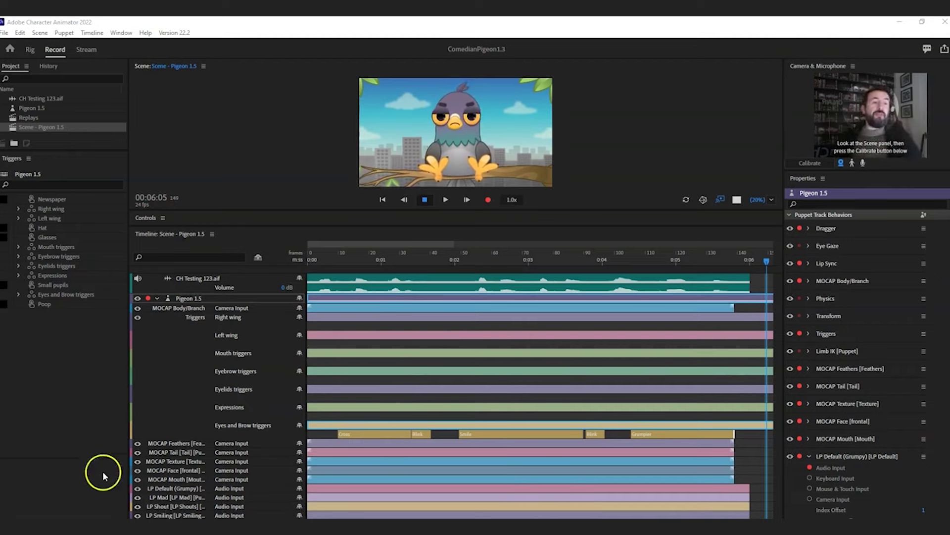
# Select the Pigeon 1.5 puppet track and disarm all of its behaviors.
pyautogui.click(408, 289)
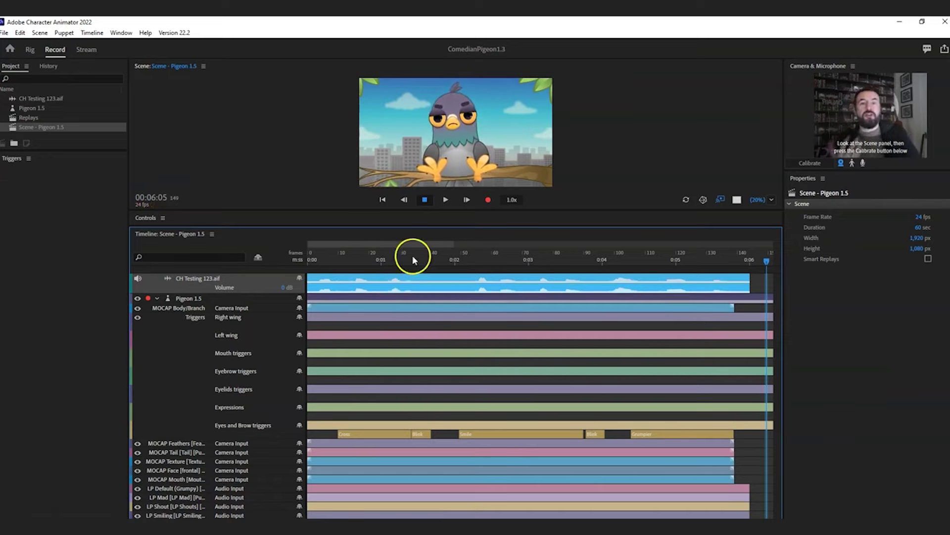
pyautogui.click(550, 199)
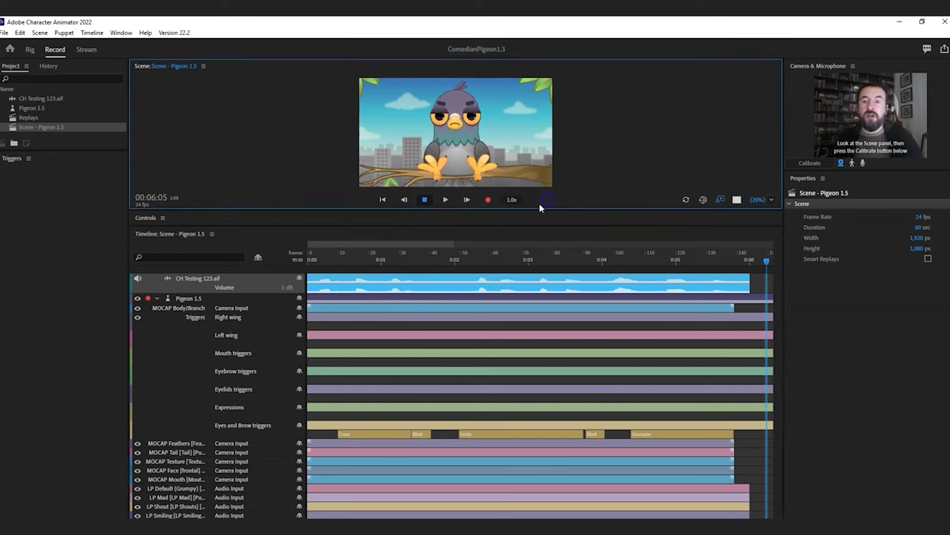
pyautogui.click(191, 298)
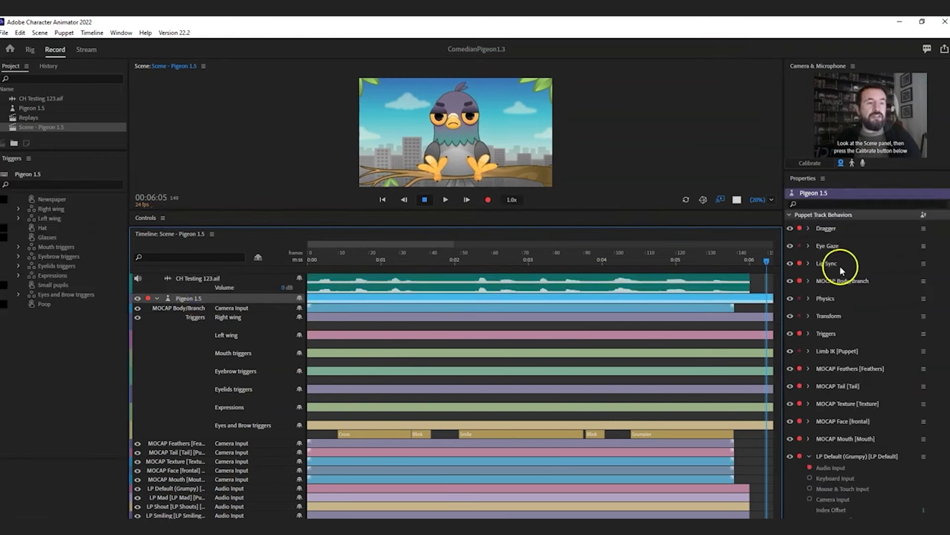
pyautogui.click(800, 228)
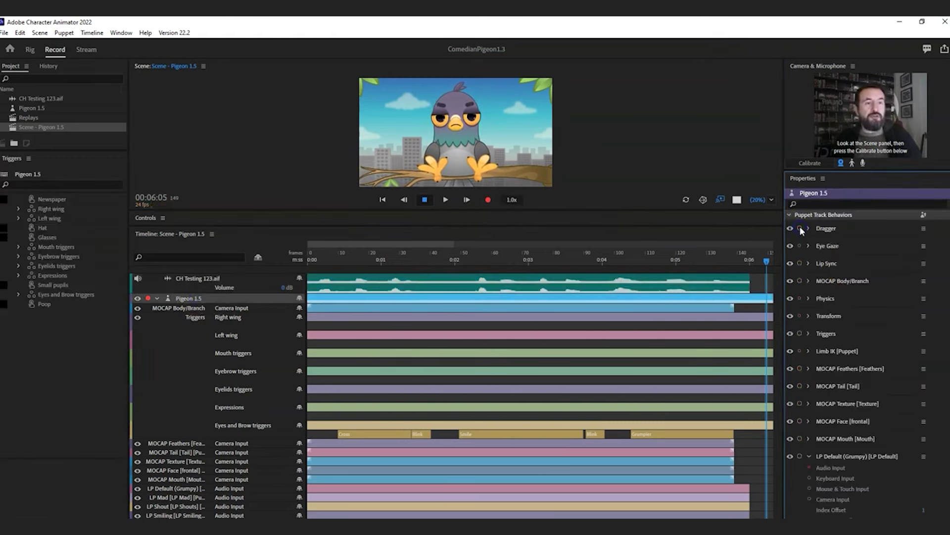
pyautogui.scroll(-3, 837, 302)
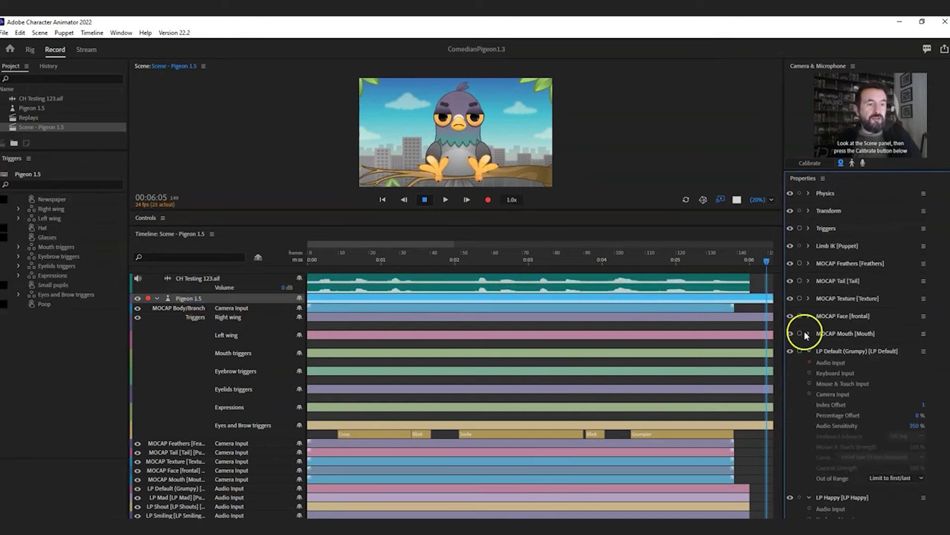
# Arm the LP Default, LP Mad, LP Shout and LP Smiling lip-sync behaviors for recording.
pyautogui.click(810, 351)
pyautogui.click(810, 368)
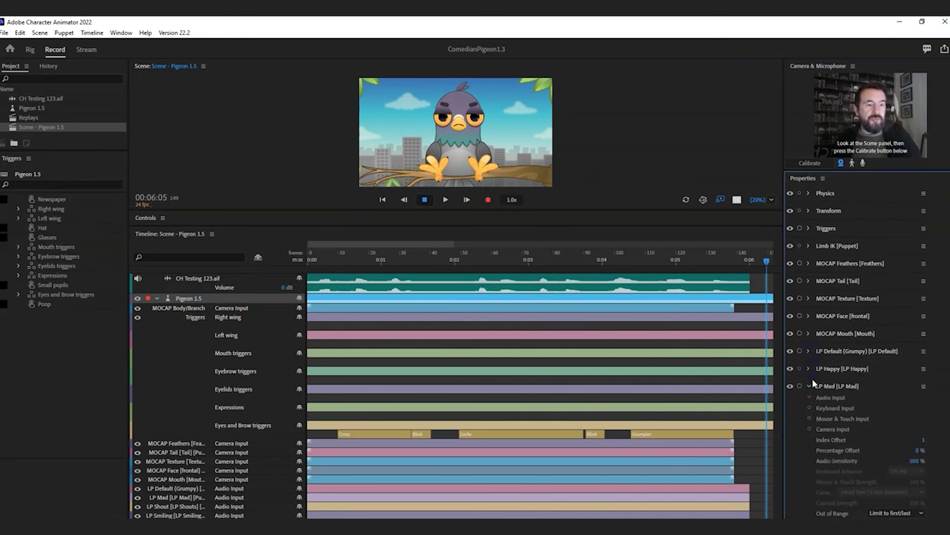
pyautogui.click(810, 386)
pyautogui.click(811, 404)
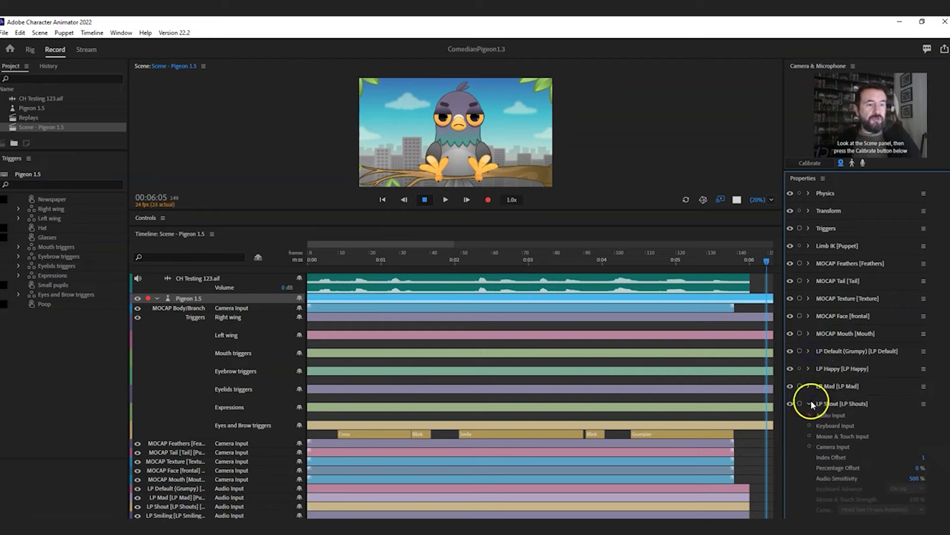
pyautogui.click(800, 351)
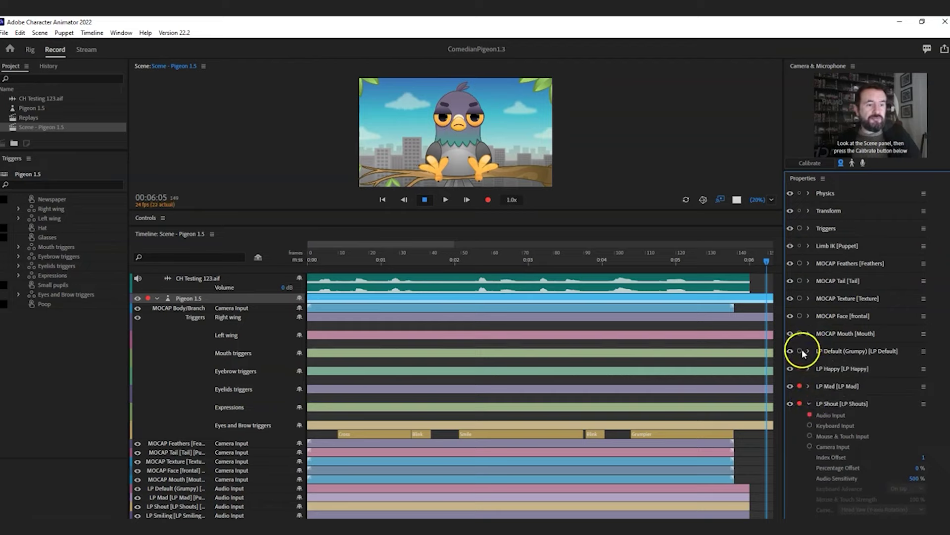
pyautogui.click(810, 404)
pyautogui.click(810, 421)
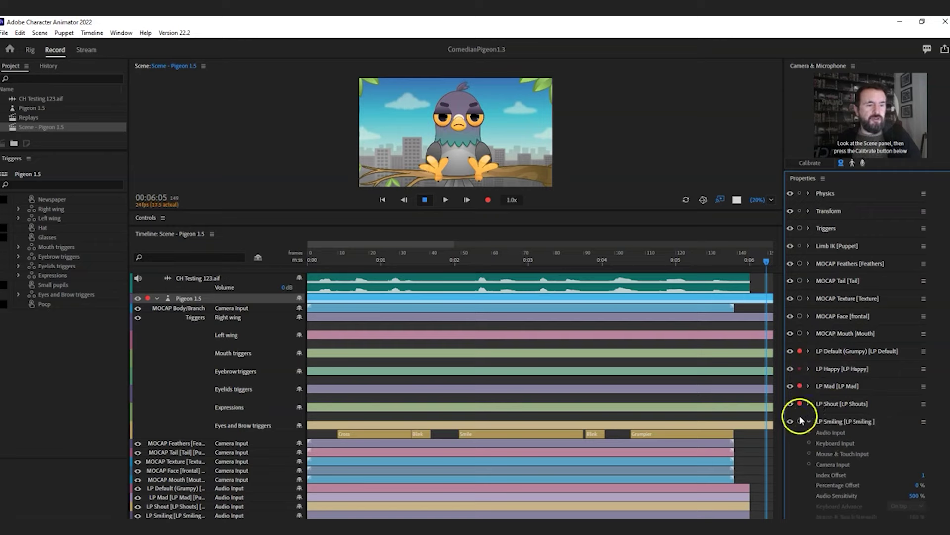
# Enable microphone input and start recording a take from 0:00.
pyautogui.click(861, 164)
pyautogui.click(311, 250)
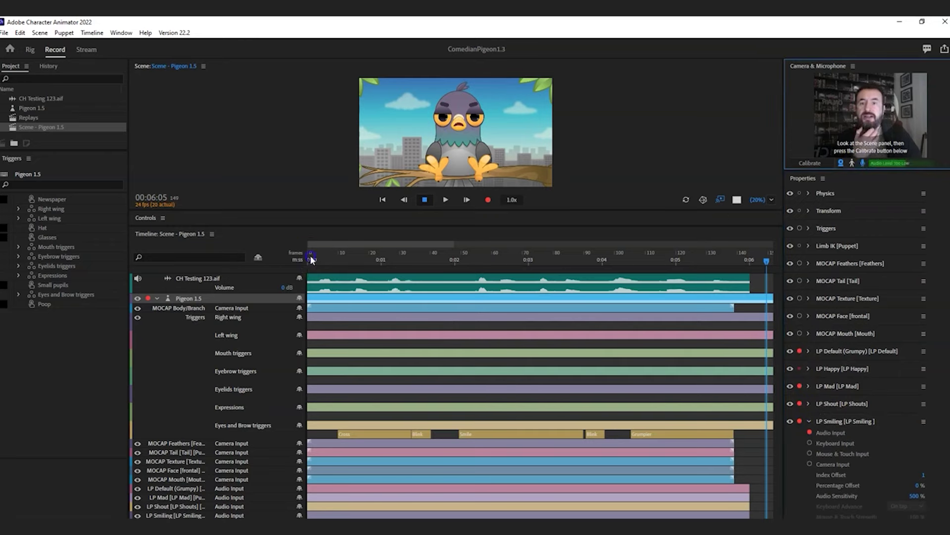
pyautogui.click(488, 200)
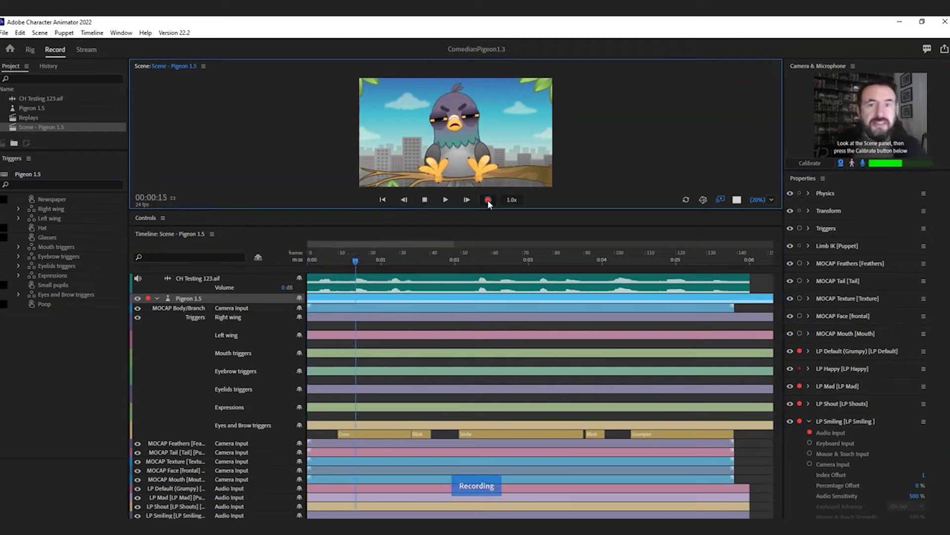
# Stop the take 6 recording and playback, then expand LP Default (Grumpy) to check it.
pyautogui.click(459, 199)
pyautogui.click(425, 200)
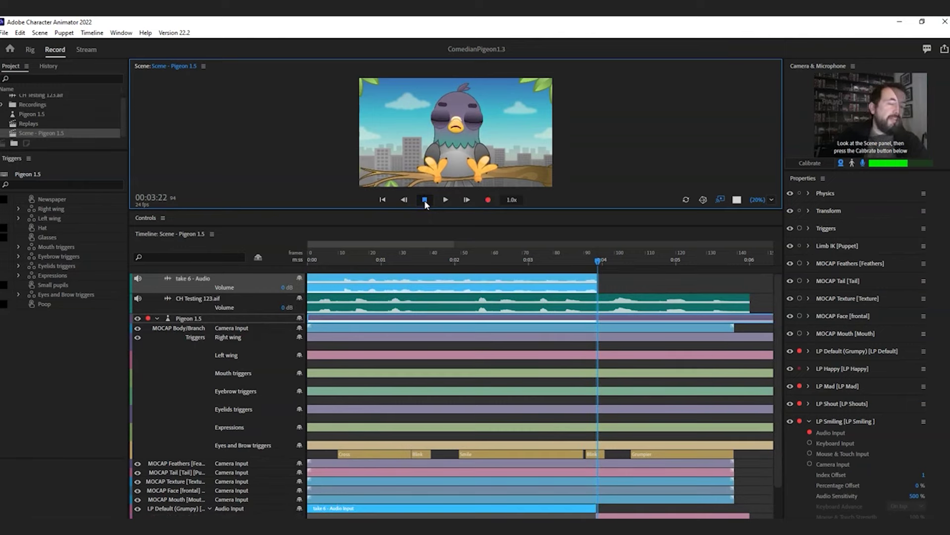
pyautogui.click(810, 351)
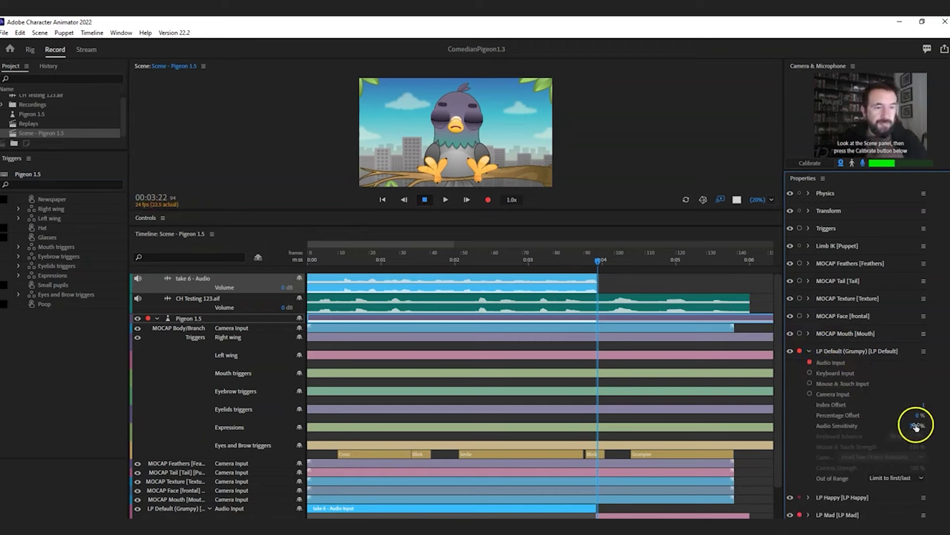
pyautogui.click(809, 351)
pyautogui.scroll(-1, 488, 384)
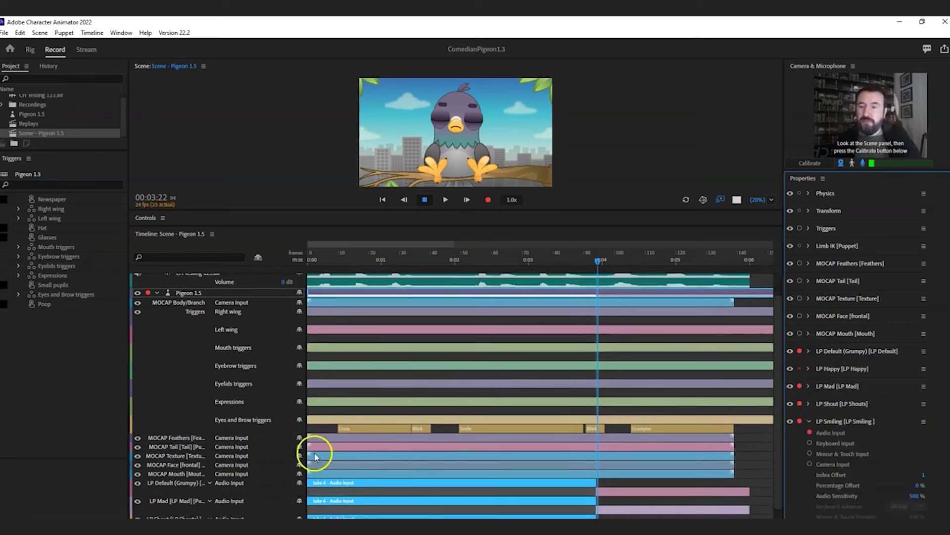
pyautogui.moveTo(483, 255); pyautogui.dragTo(351, 271)
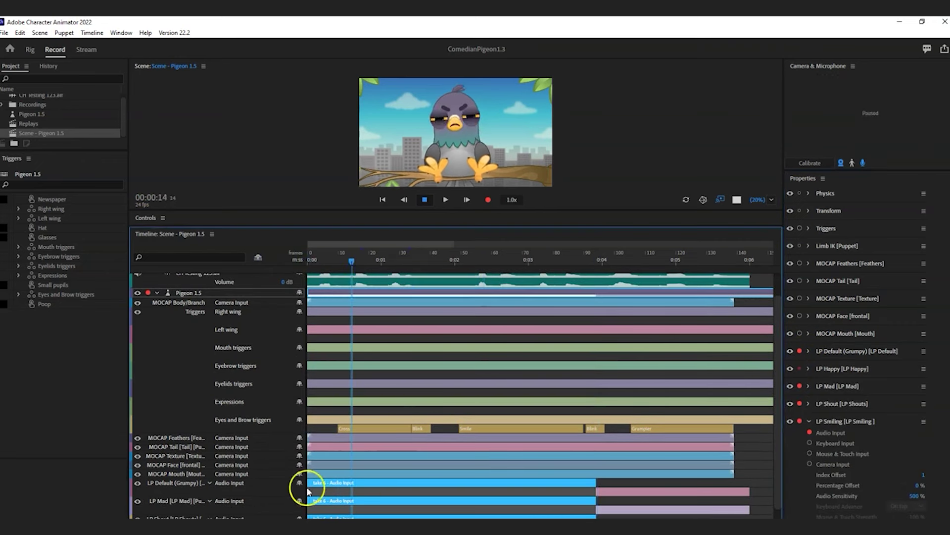
pyautogui.click(168, 447)
pyautogui.scroll(-1, 395, 450)
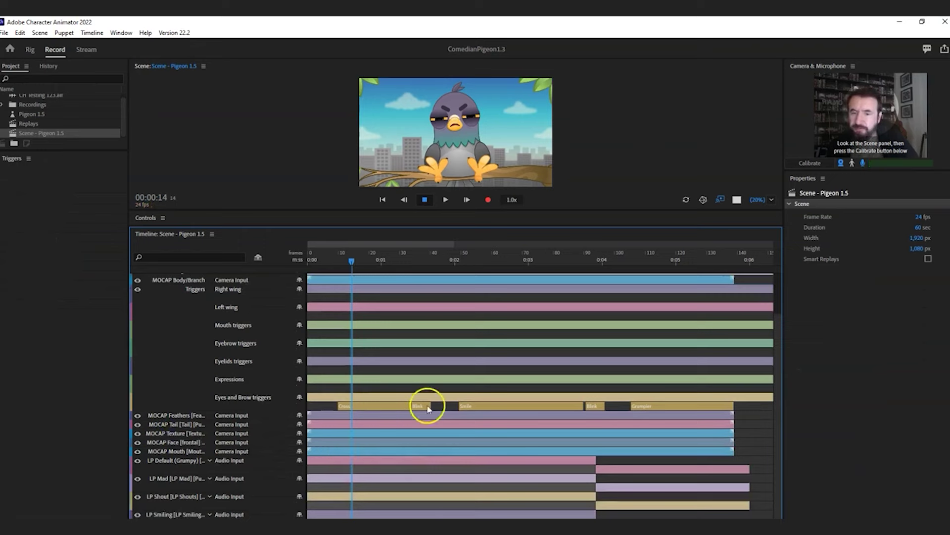
pyautogui.click(567, 460)
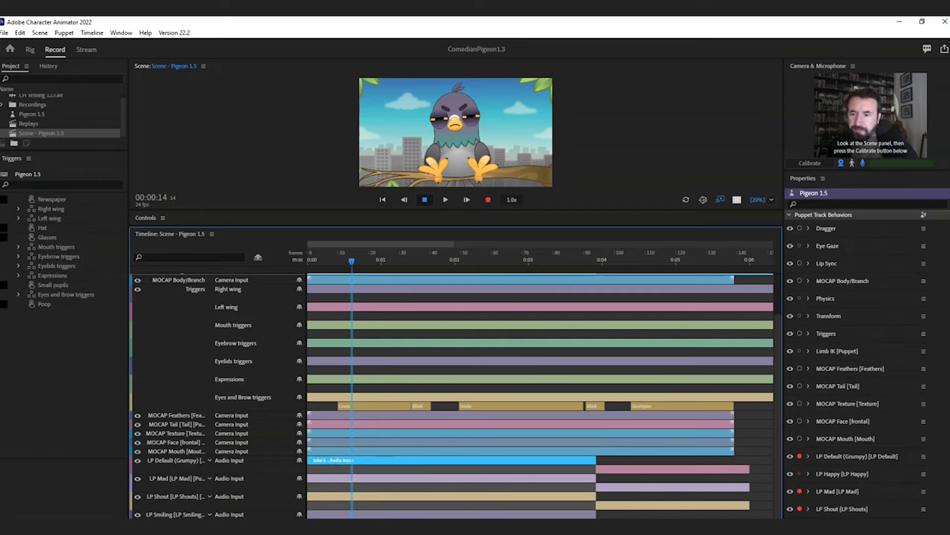
pyautogui.click(442, 162)
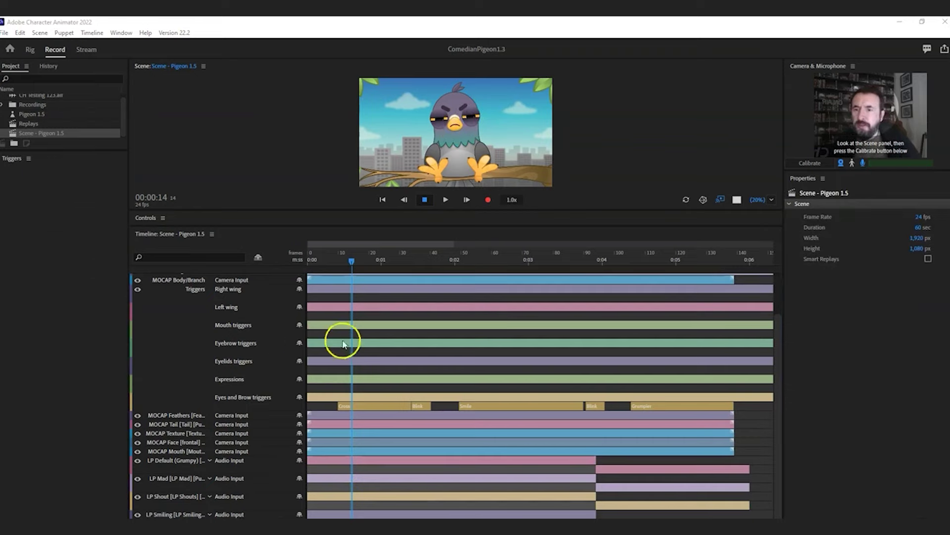
# Add an LP Happy mouth trigger at frame 11 running to about 0:04.
pyautogui.click(343, 257)
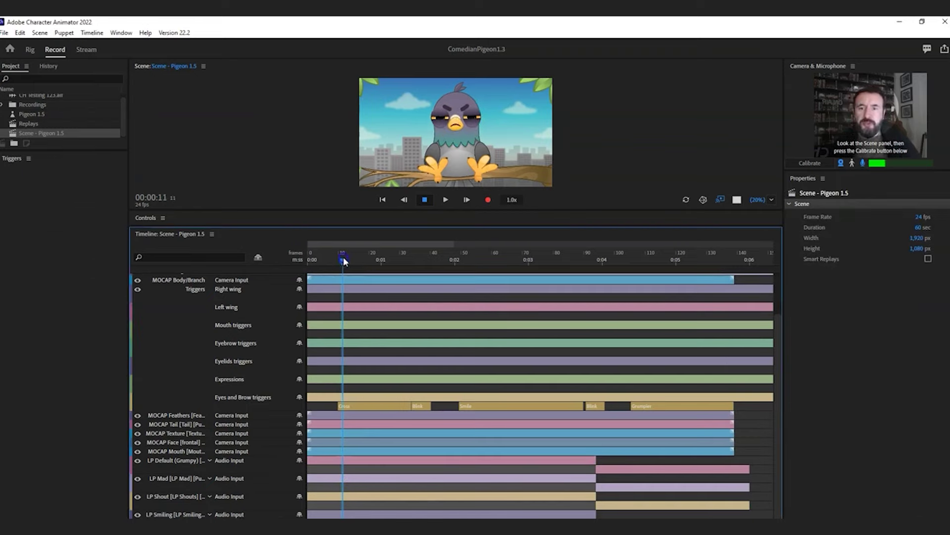
pyautogui.click(343, 337)
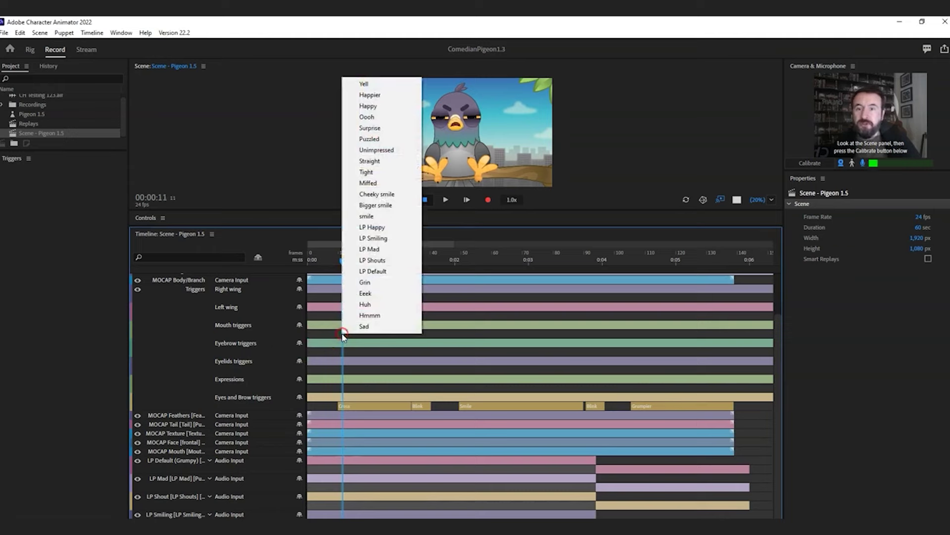
pyautogui.click(374, 227)
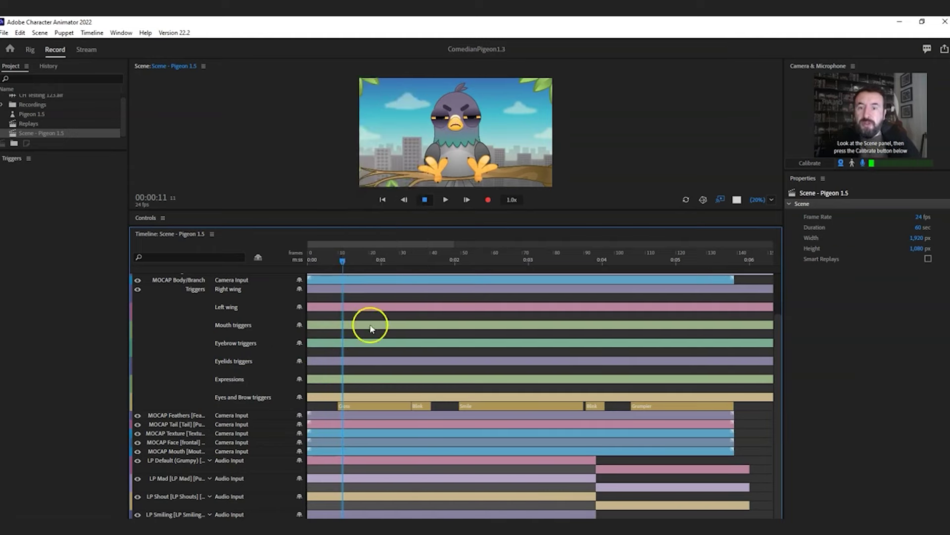
pyautogui.moveTo(354, 336); pyautogui.dragTo(501, 329)
pyautogui.moveTo(568, 331); pyautogui.dragTo(603, 330)
# Preview the LP Happy trigger from the start and from frame 12.
pyautogui.click(310, 259)
pyautogui.click(445, 199)
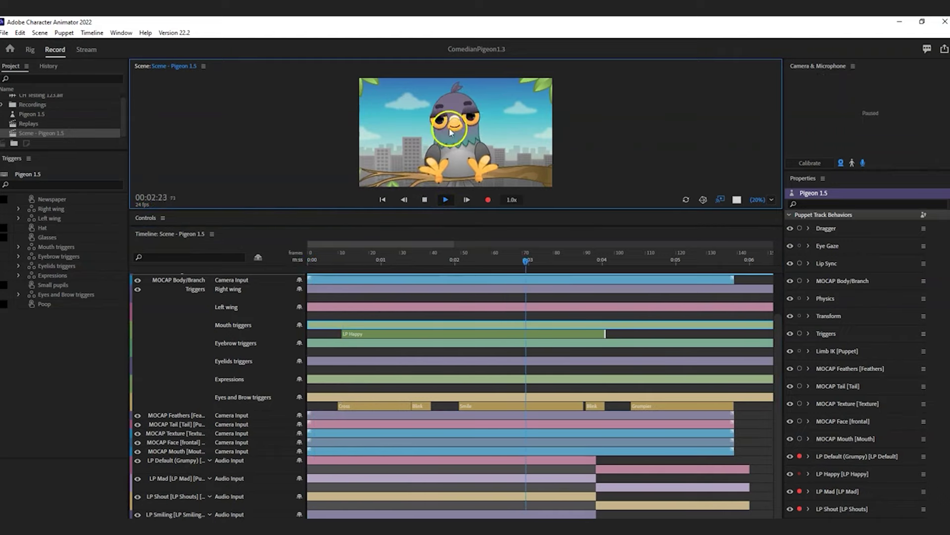
pyautogui.click(424, 200)
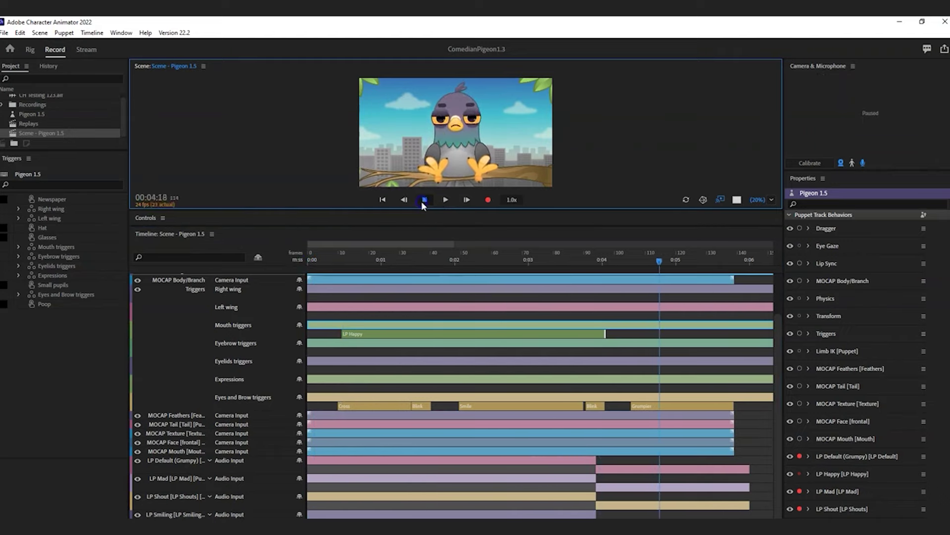
pyautogui.click(400, 251)
pyautogui.click(347, 253)
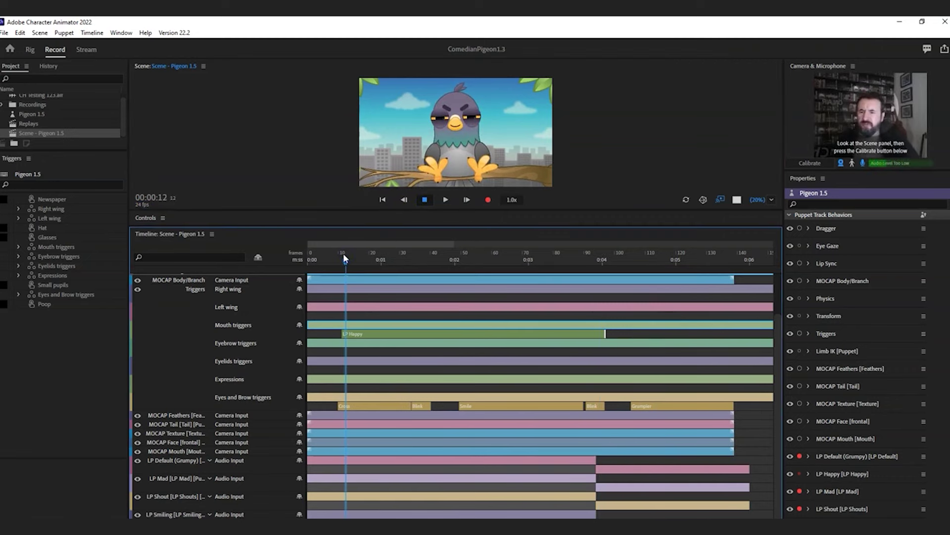
pyautogui.click(346, 324)
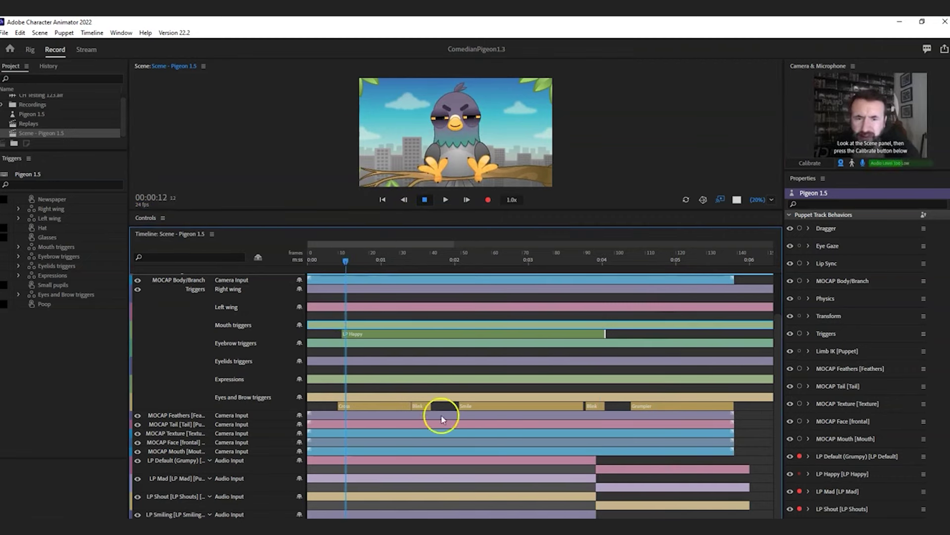
pyautogui.click(446, 201)
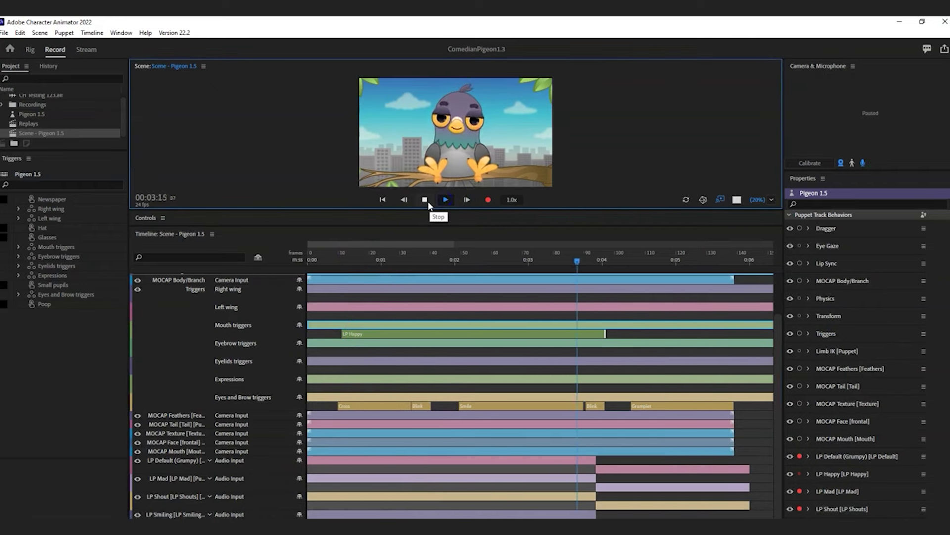
pyautogui.click(427, 201)
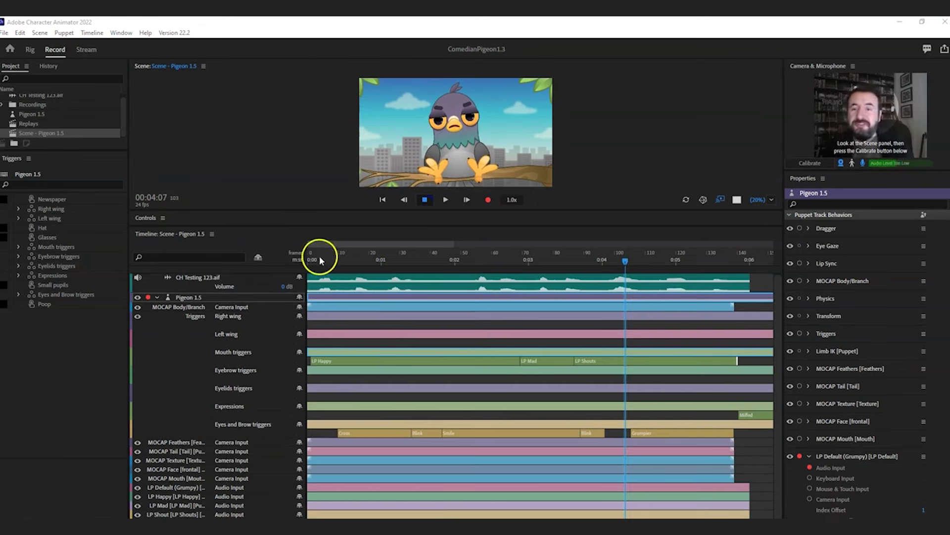
pyautogui.click(313, 256)
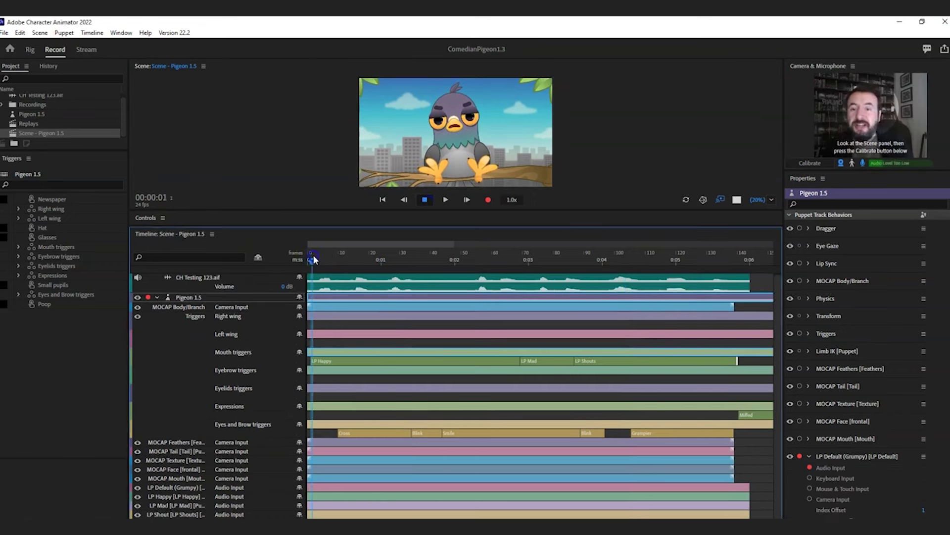
# Review the audio clip and the LP Happy, LP Mad and LP Shouts trigger clips.
pyautogui.click(362, 288)
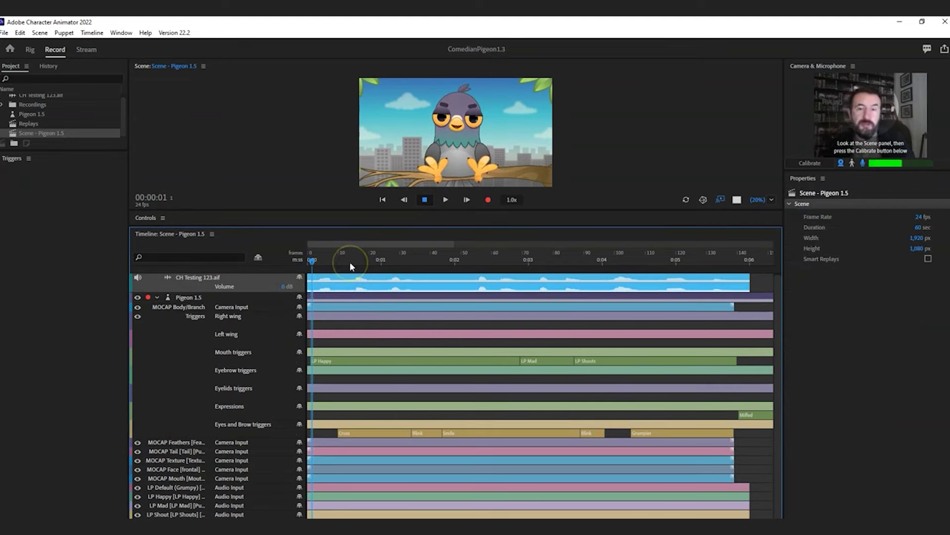
pyautogui.click(331, 361)
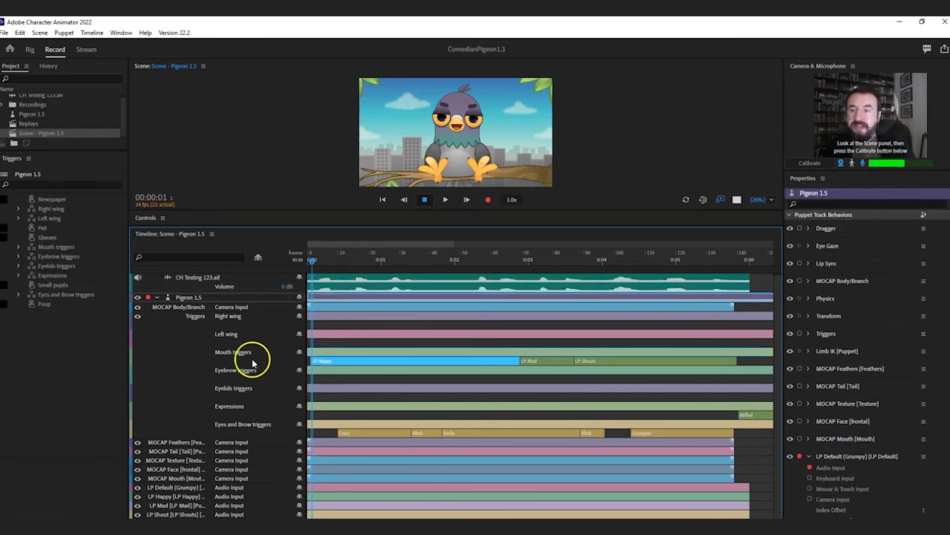
pyautogui.click(336, 362)
pyautogui.click(580, 372)
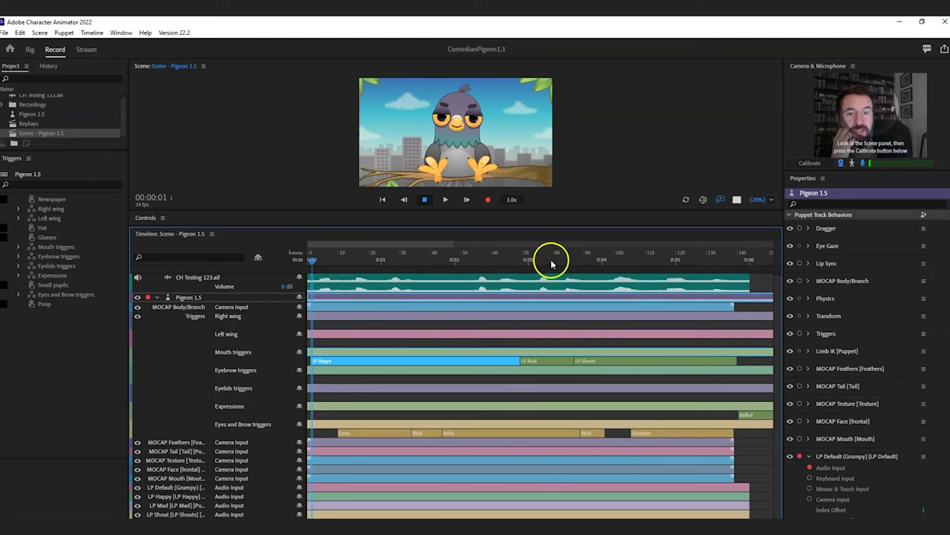
pyautogui.click(549, 361)
pyautogui.click(610, 258)
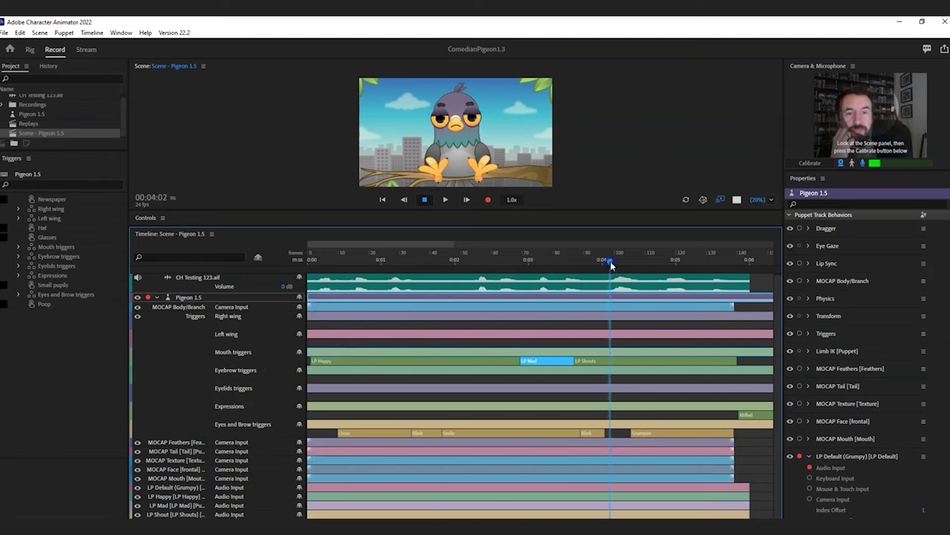
pyautogui.click(602, 363)
# Play the scene from the start, then set the playhead to 00:07:19.
pyautogui.click(311, 257)
pyautogui.click(445, 200)
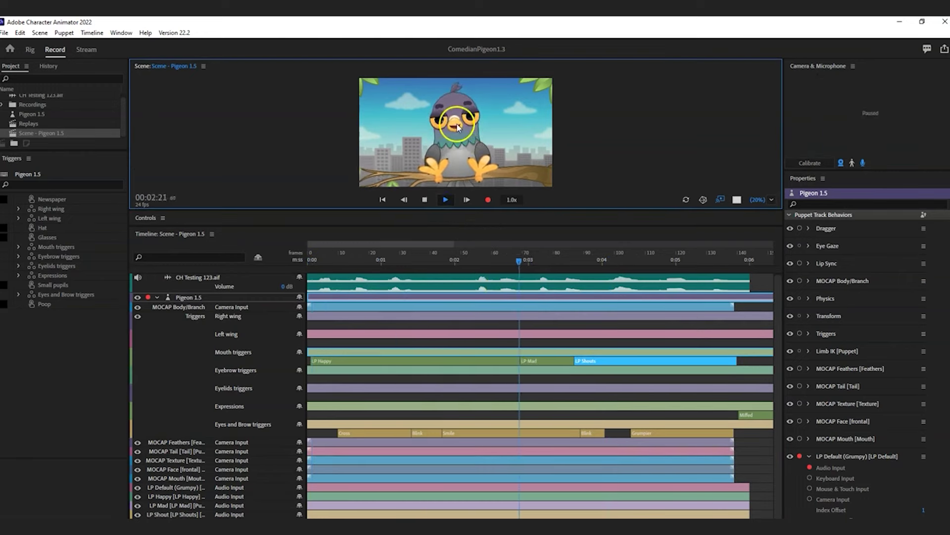
pyautogui.click(424, 199)
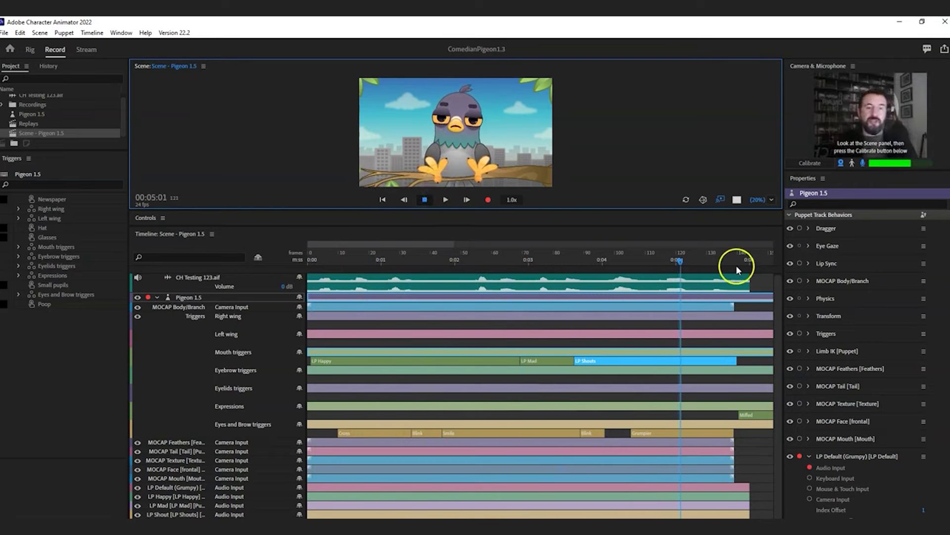
pyautogui.click(684, 256)
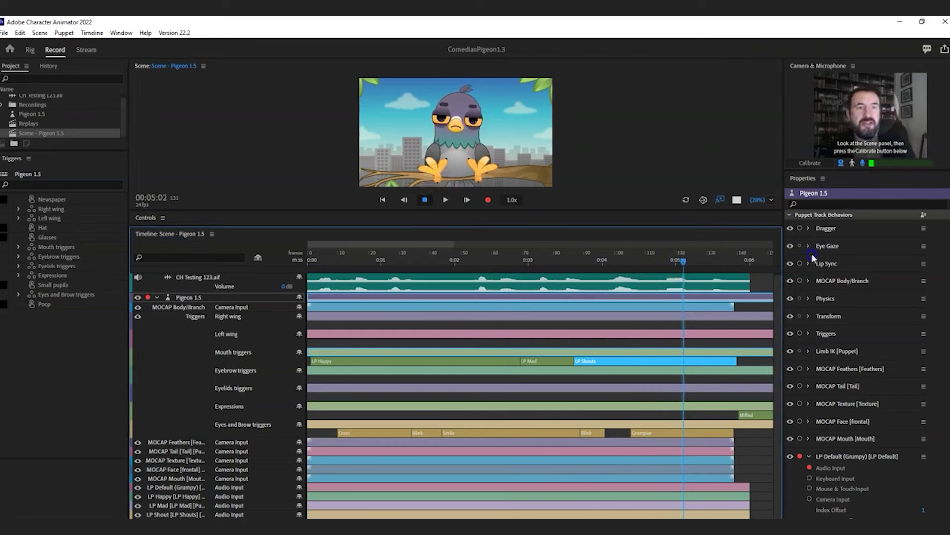
pyautogui.moveTo(726, 256); pyautogui.dragTo(649, 259)
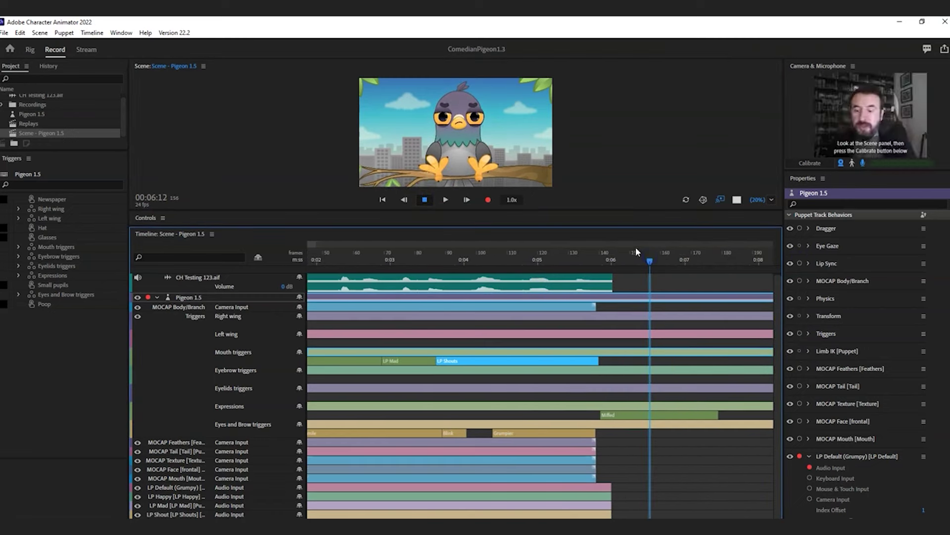
pyautogui.click(740, 249)
pyautogui.moveTo(740, 248); pyautogui.dragTo(746, 248)
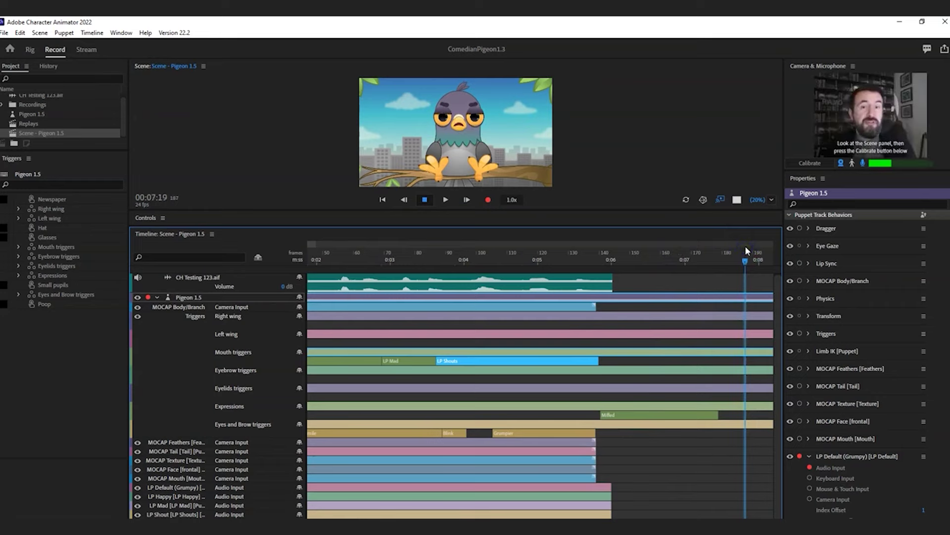
# Enlarge the Controls area, record a take firing mouth trigger 2, and arm Triggers.
pyautogui.scroll(1, 458, 315)
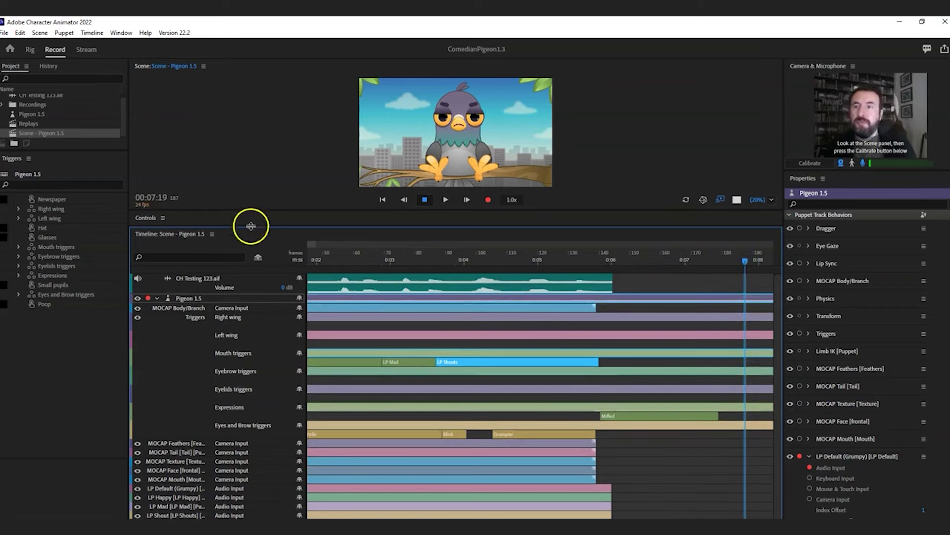
pyautogui.moveTo(254, 226); pyautogui.dragTo(254, 415)
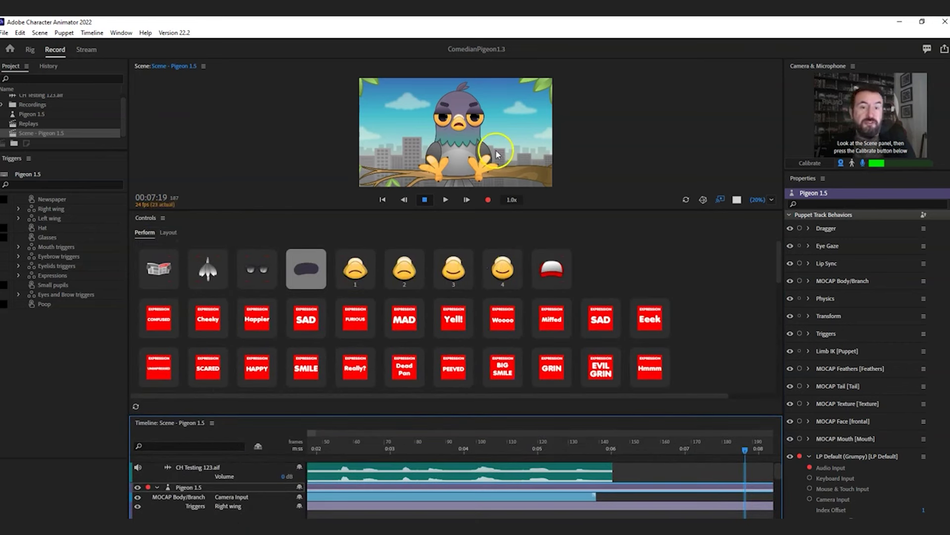
pyautogui.click(489, 200)
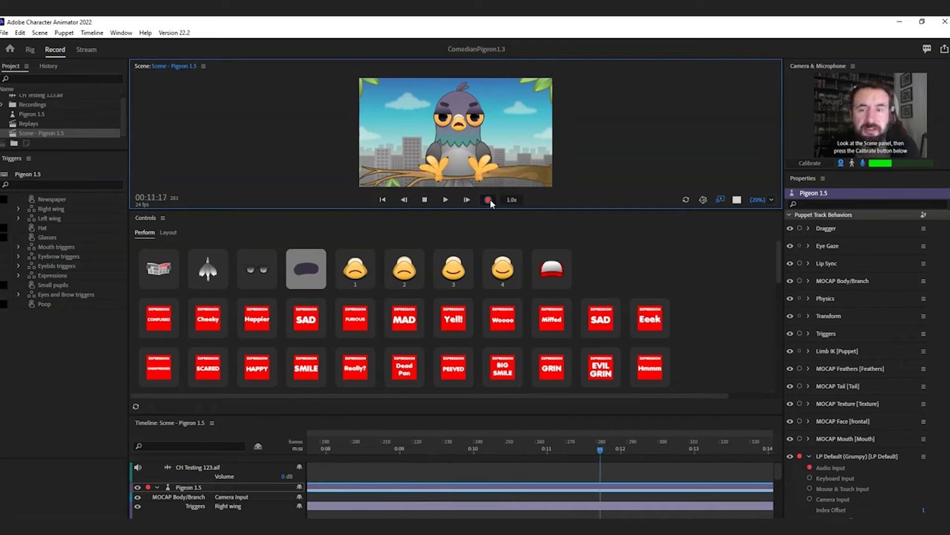
pyautogui.press('2')
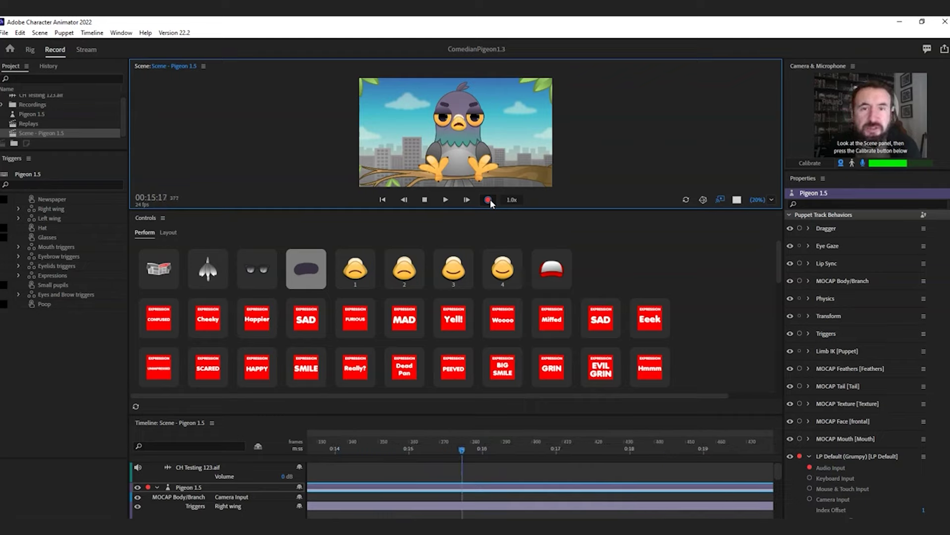
pyautogui.click(424, 200)
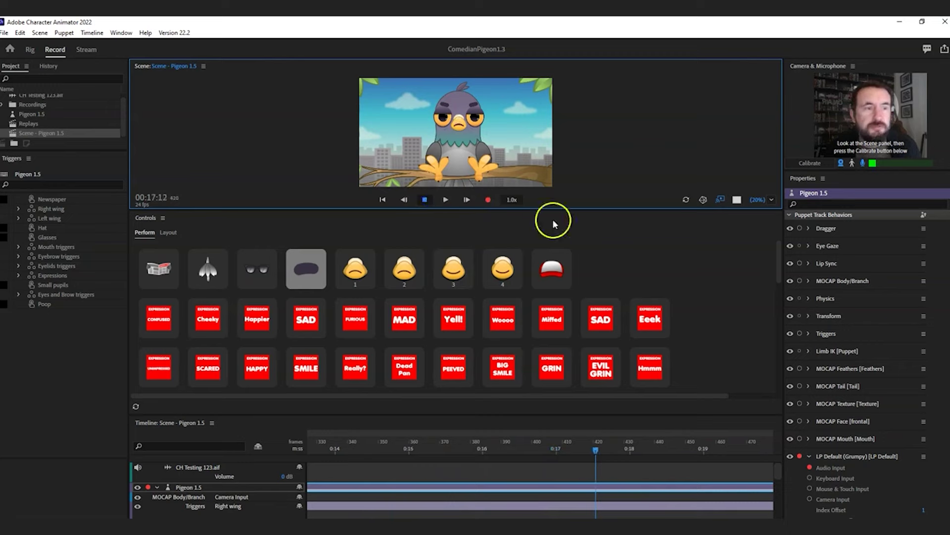
pyautogui.click(801, 334)
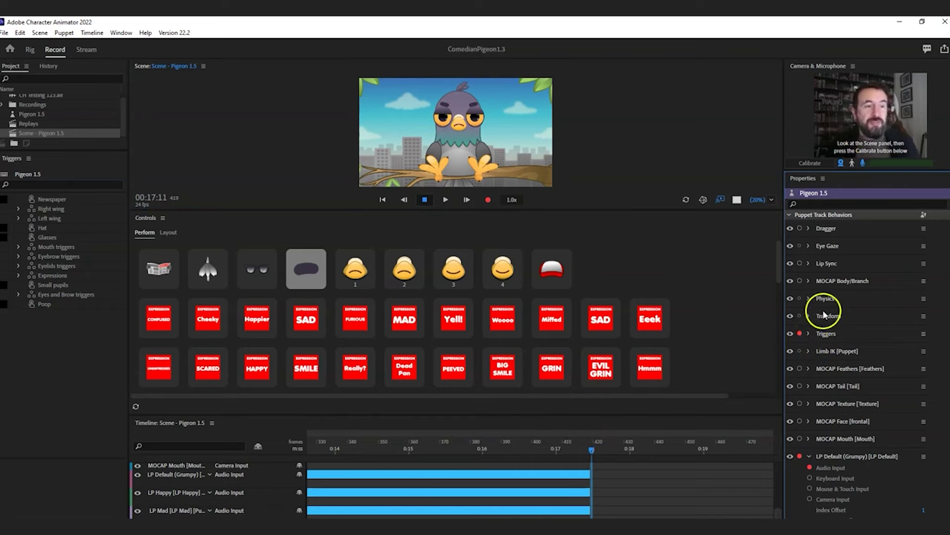
# Record a take firing mouth trigger 1 and play it back.
pyautogui.click(488, 199)
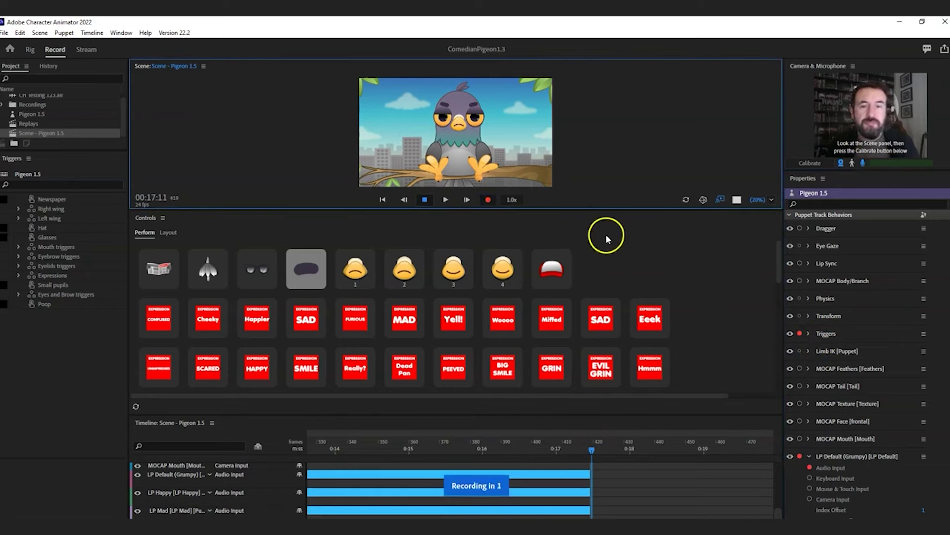
pyautogui.press('1')
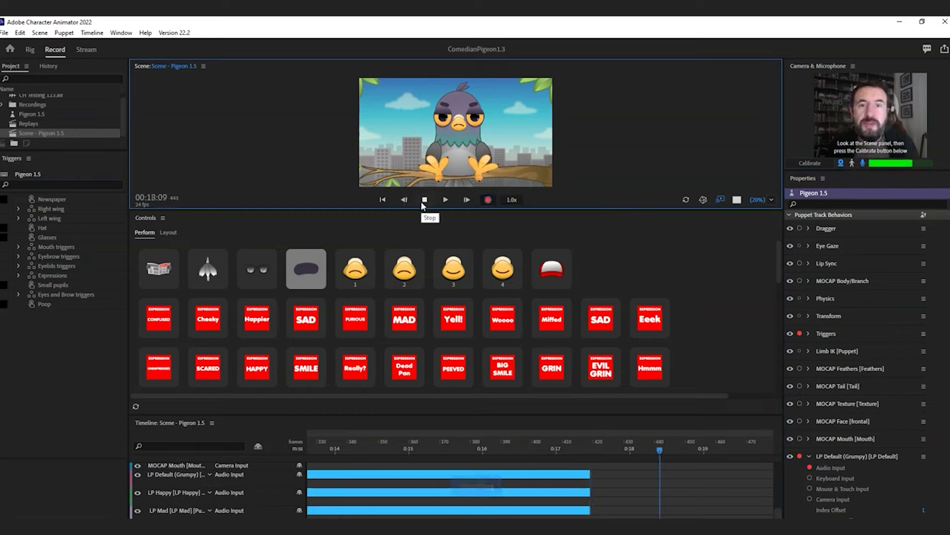
pyautogui.click(423, 197)
pyautogui.click(446, 199)
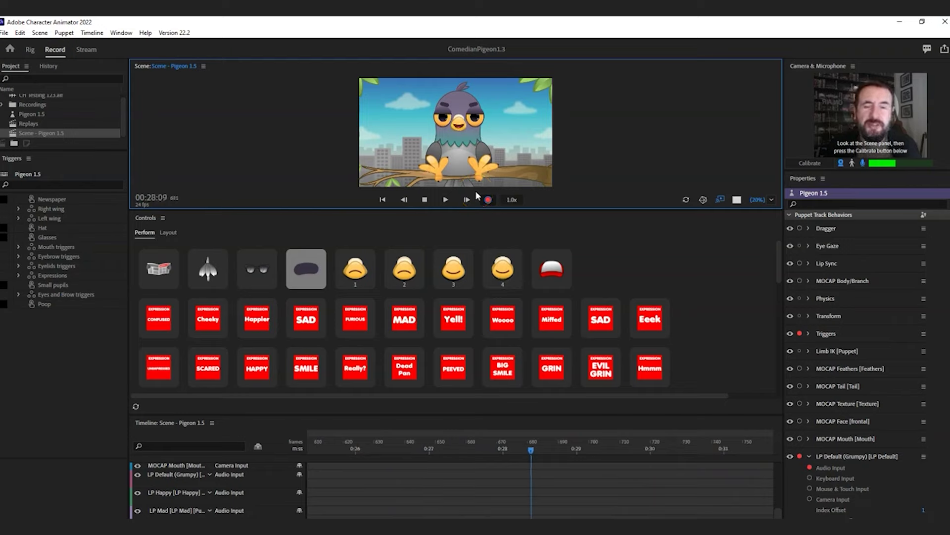
pyautogui.click(425, 200)
# Enlarge the timeline to show the trigger tracks again.
pyautogui.moveTo(477, 396); pyautogui.dragTo(479, 252)
pyautogui.click(486, 497)
pyautogui.hscroll(-5, 540, 396)
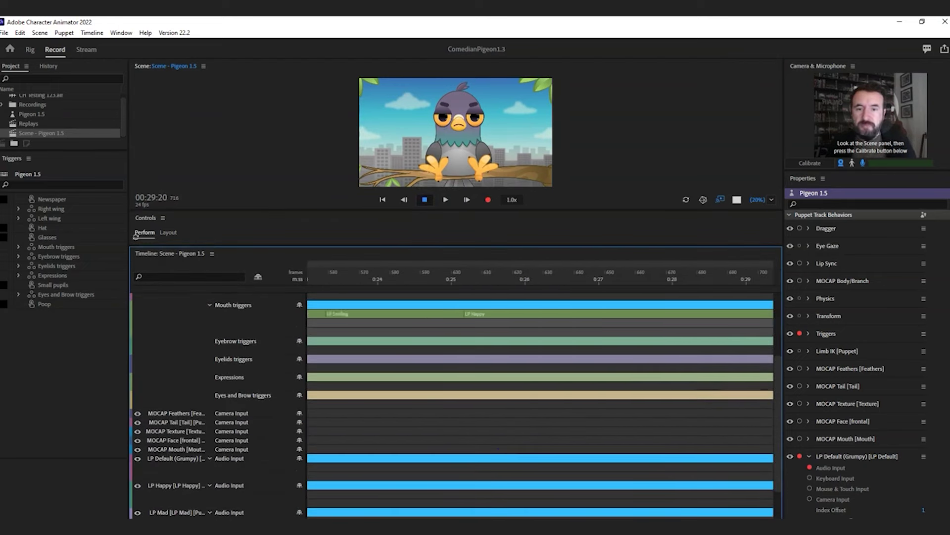
# Scrub the take 9 mouth triggers between 00:17:20 and 00:21:14 to review them.
pyautogui.hscroll(-3, 391, 460)
pyautogui.click(391, 460)
pyautogui.moveTo(459, 289); pyautogui.dragTo(483, 320)
pyautogui.scroll(2, 426, 309)
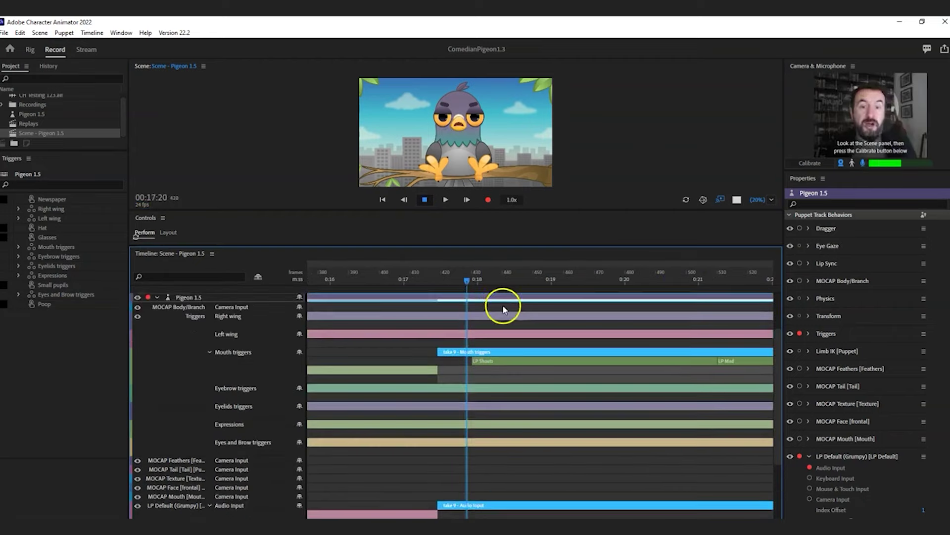
pyautogui.moveTo(467, 280); pyautogui.dragTo(621, 294)
pyautogui.scroll(3, 779, 329)
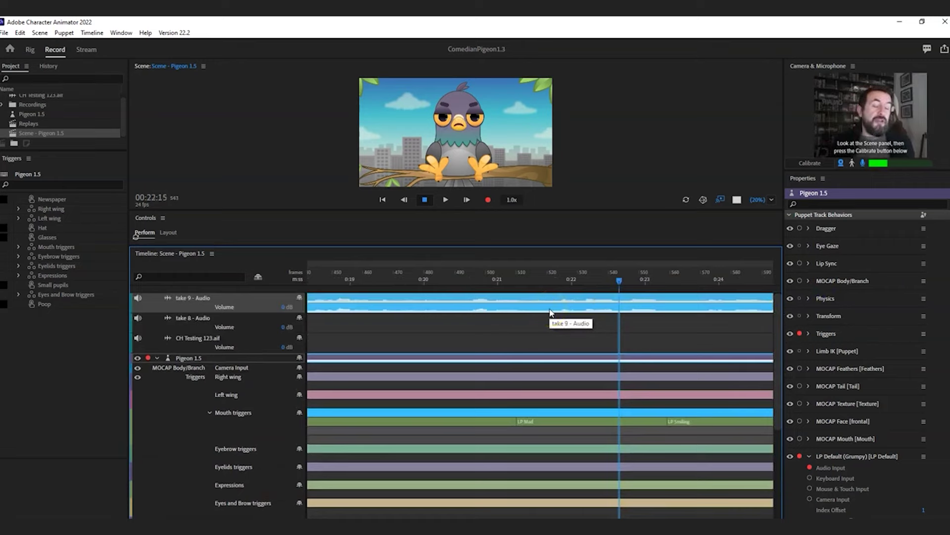
pyautogui.click(386, 282)
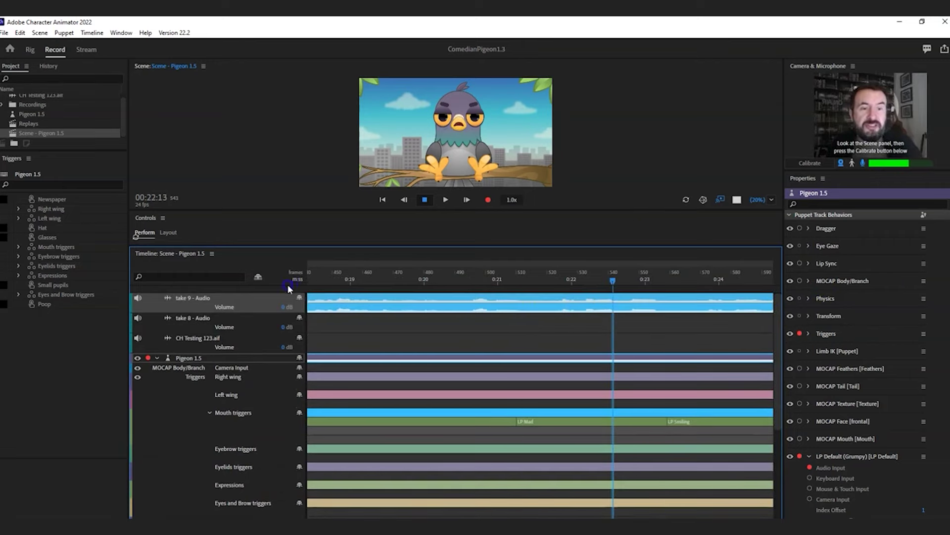
pyautogui.moveTo(387, 290); pyautogui.dragTo(444, 338)
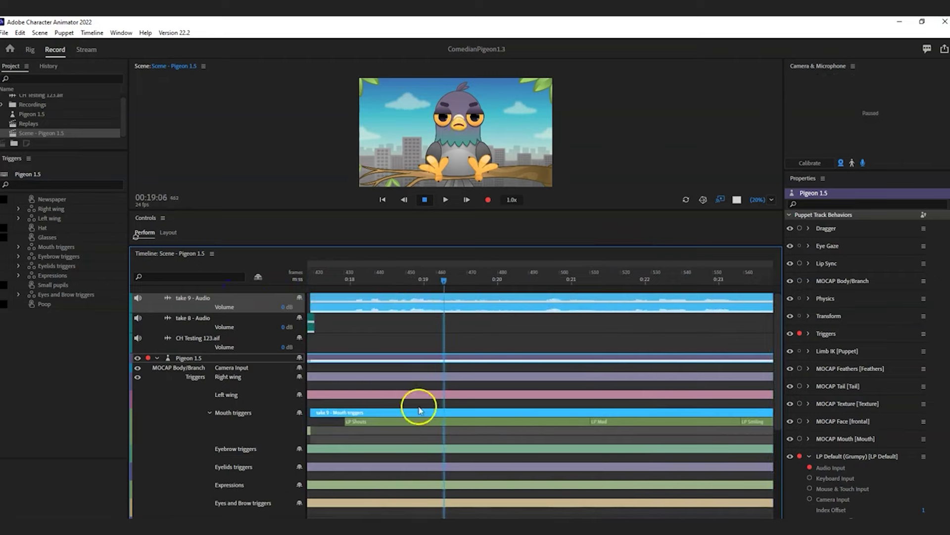
# Change the LP Shouts clip's trigger to LP Smiling and scrub to about frame 522.
pyautogui.rightClick(398, 421)
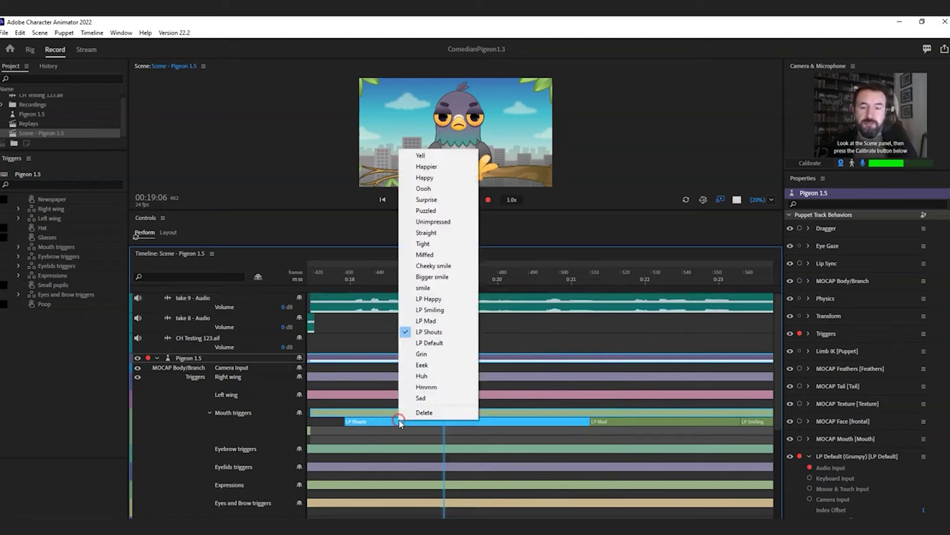
pyautogui.click(437, 313)
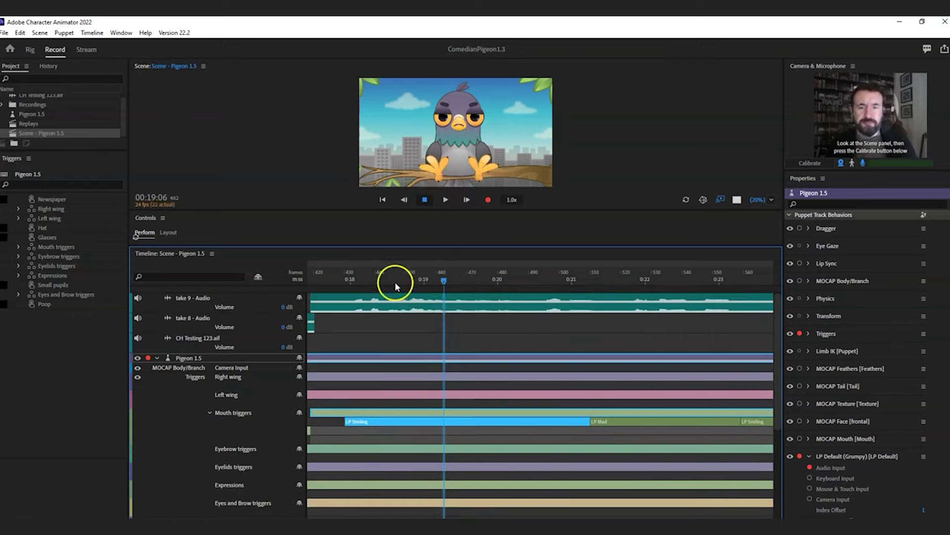
pyautogui.click(460, 279)
pyautogui.moveTo(462, 278); pyautogui.dragTo(629, 281)
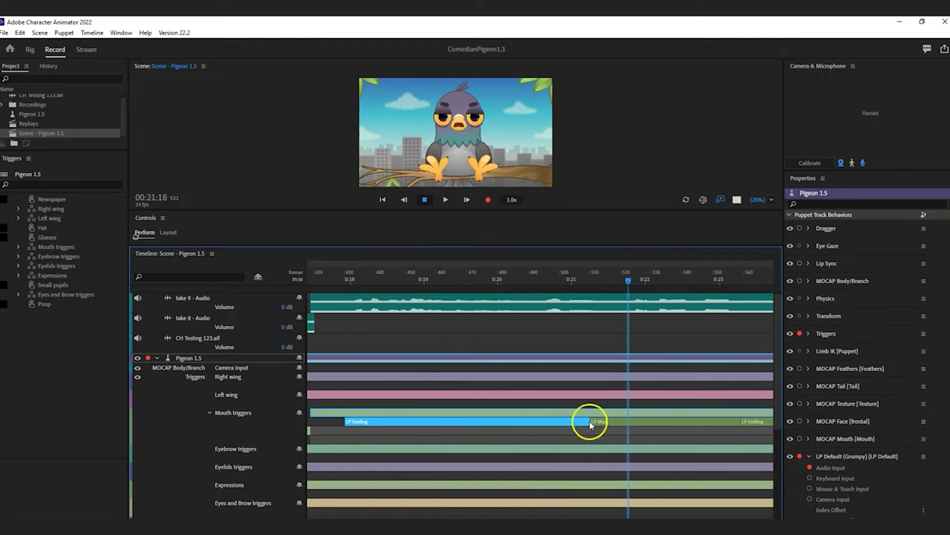
# Drag the LP Mad clip's left edge earlier so LP Smiling is shorter, and preview.
pyautogui.moveTo(591, 425); pyautogui.dragTo(665, 419)
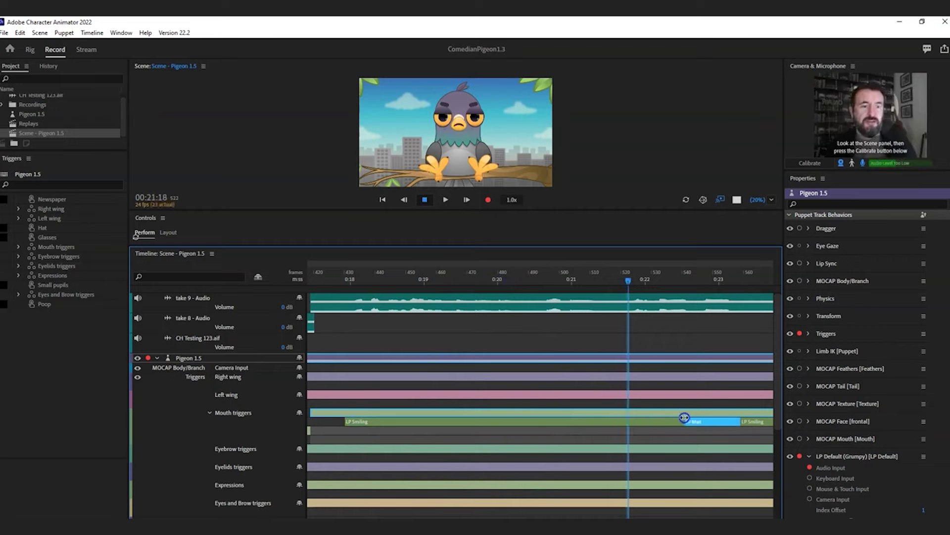
pyautogui.press('space')
pyautogui.press('space')
pyautogui.moveTo(685, 422); pyautogui.dragTo(589, 424)
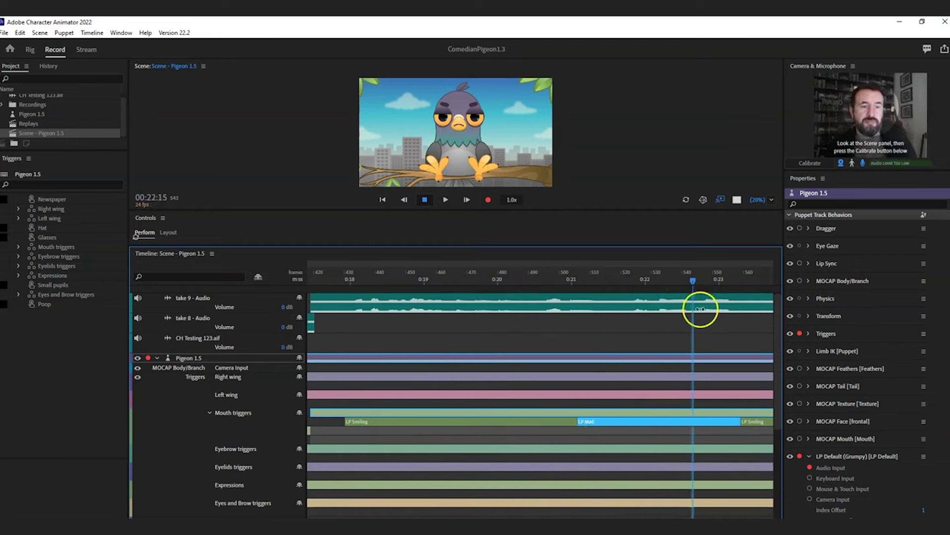
pyautogui.moveTo(692, 277); pyautogui.dragTo(102, 283)
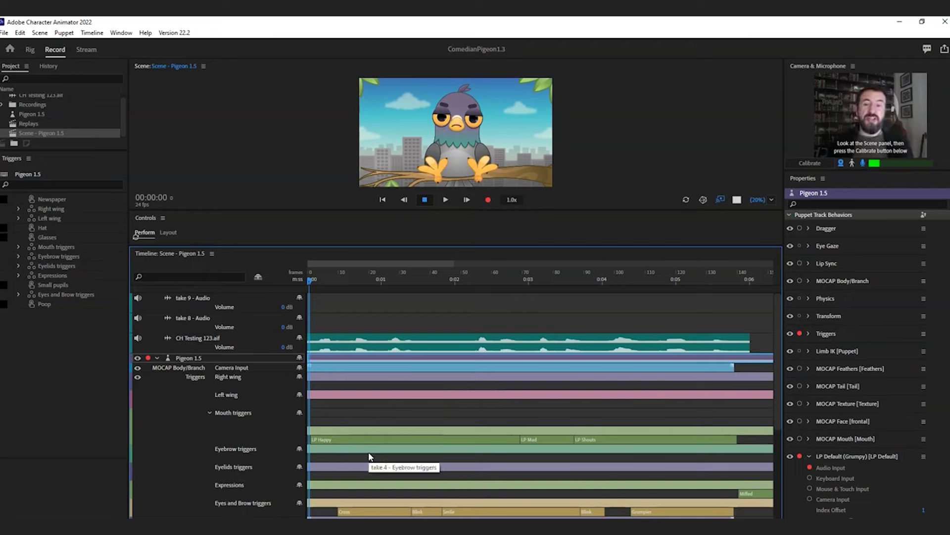
# Widen the Properties panel and scroll down to the Pigeon 1.5 Replays list.
pyautogui.moveTo(757, 392); pyautogui.dragTo(779, 347)
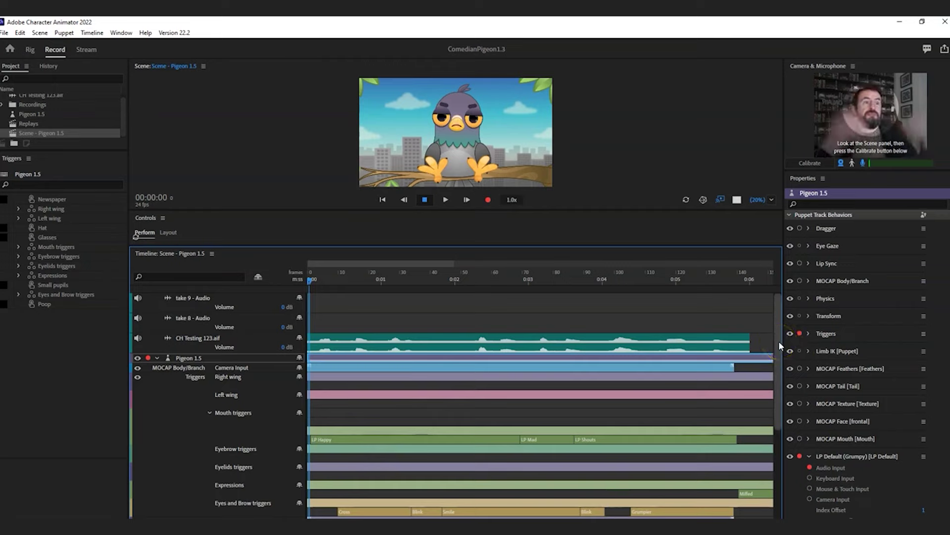
pyautogui.click(878, 255)
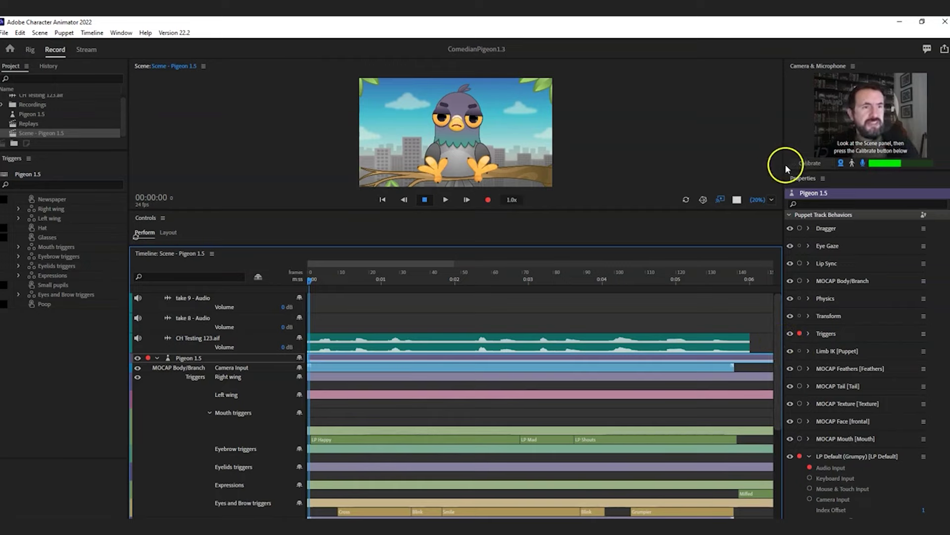
pyautogui.moveTo(782, 143); pyautogui.dragTo(746, 143)
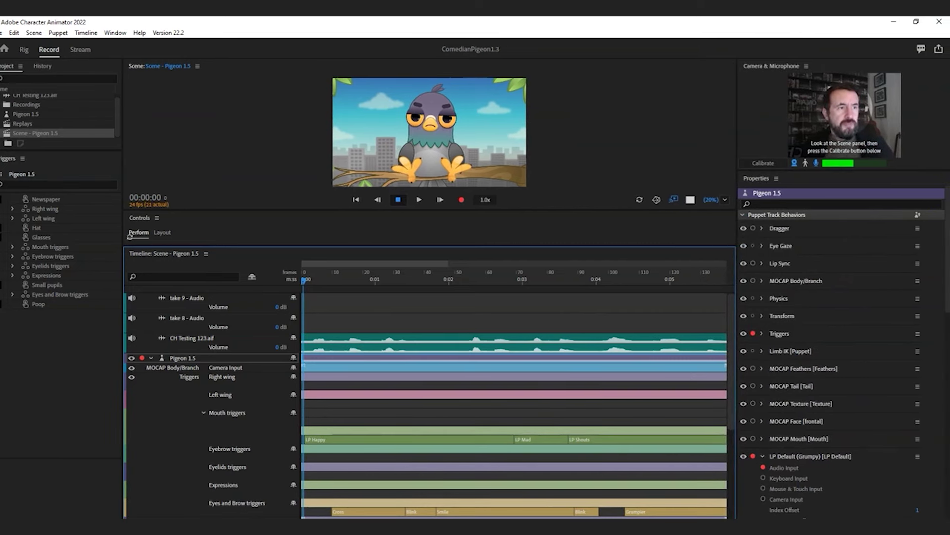
pyautogui.click(948, 250)
pyautogui.moveTo(946, 251); pyautogui.dragTo(943, 475)
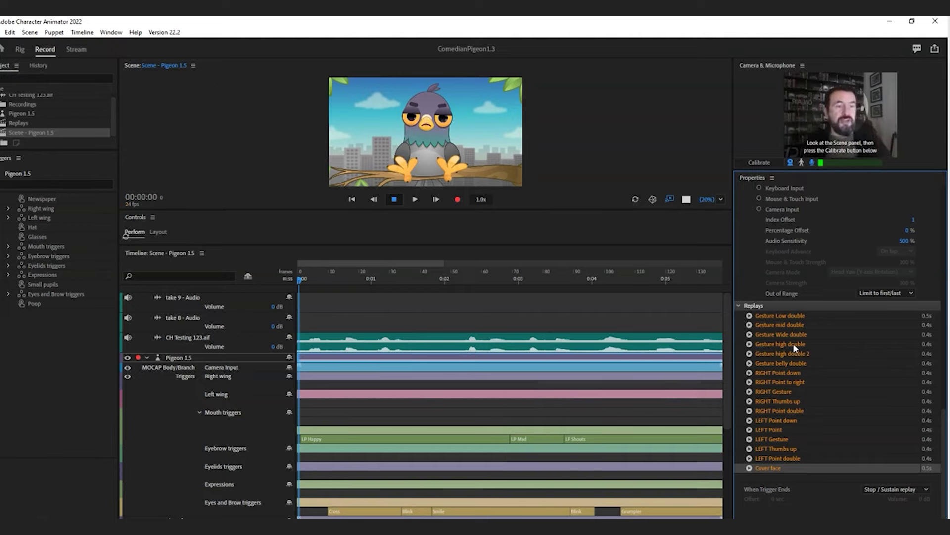
# Select the Gesture Low double replay, arm the Triggers behavior, and start recording.
pyautogui.click(786, 318)
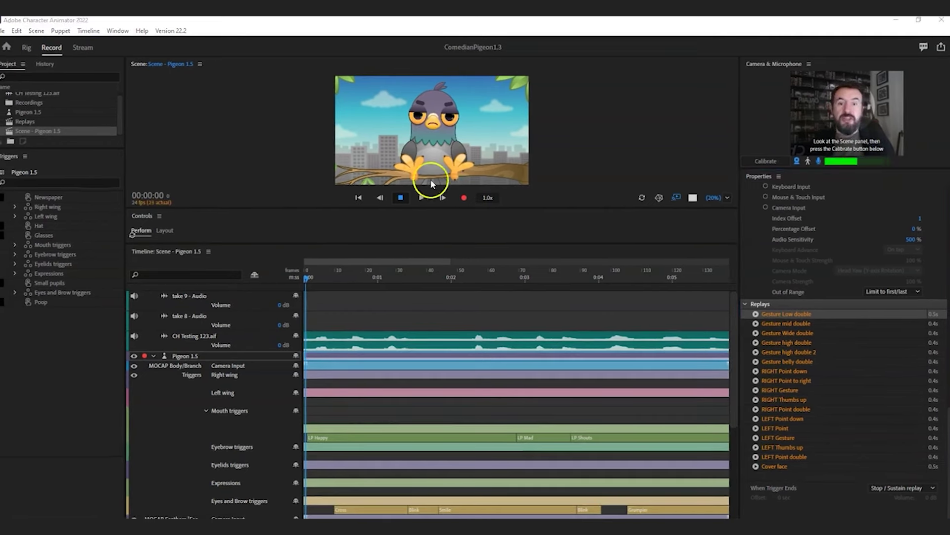
pyautogui.scroll(5, 765, 246)
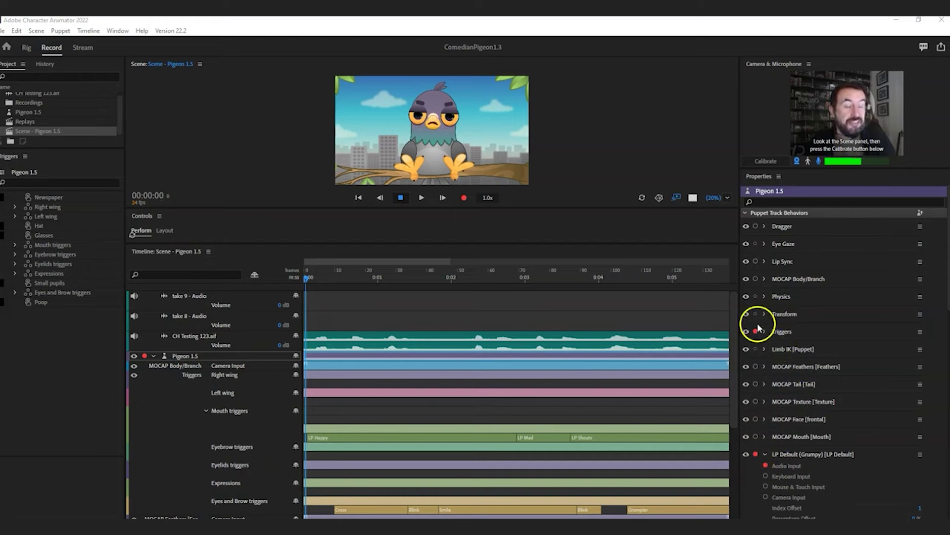
pyautogui.click(756, 279)
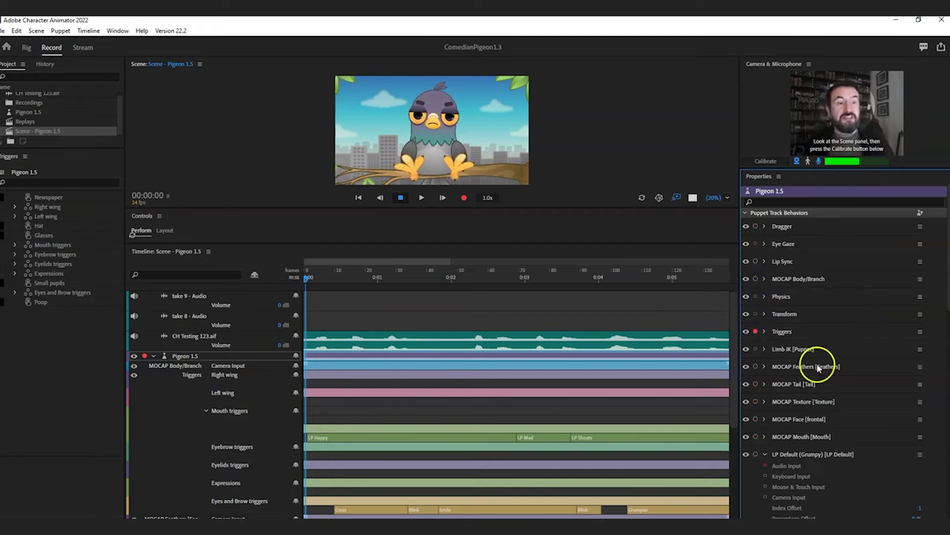
pyautogui.scroll(-6, 824, 378)
pyautogui.scroll(3, 803, 349)
pyautogui.scroll(-3, 803, 349)
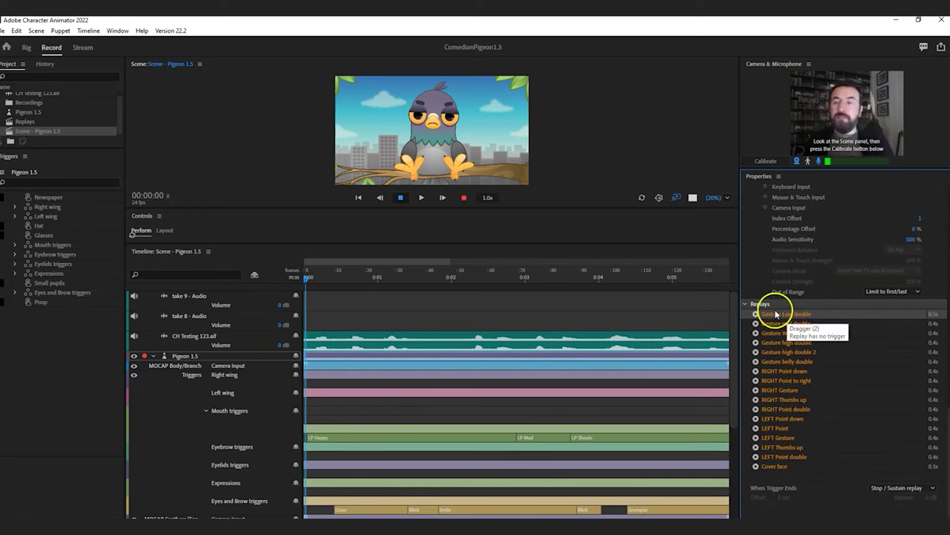
pyautogui.click(462, 196)
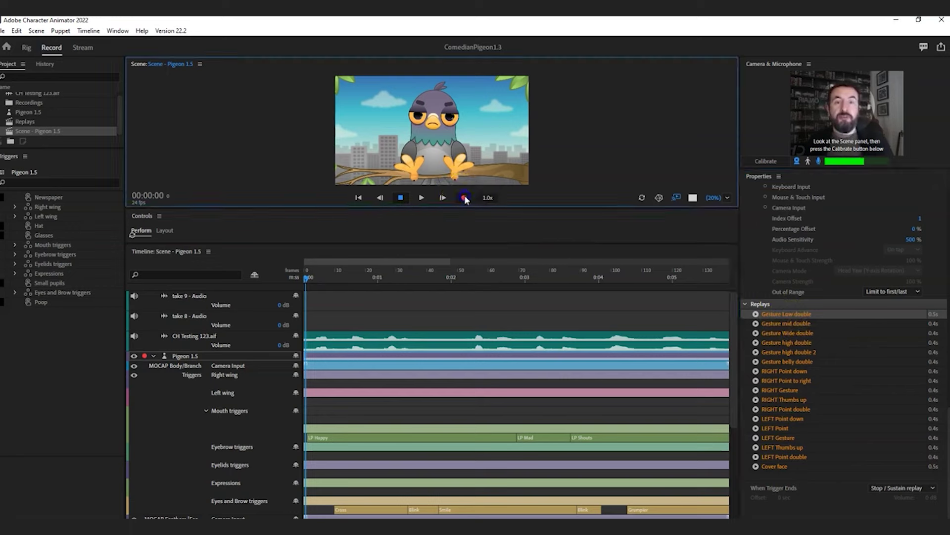
# Fire the Gesture Low, mid, Wide, high and high 2 double replays, then stop recording.
pyautogui.click(756, 315)
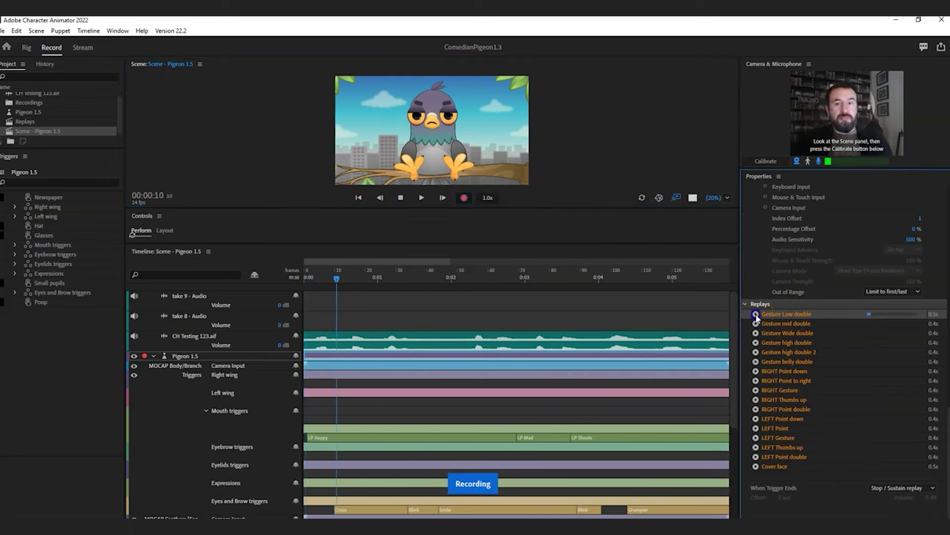
pyautogui.click(756, 324)
pyautogui.click(755, 333)
pyautogui.click(756, 343)
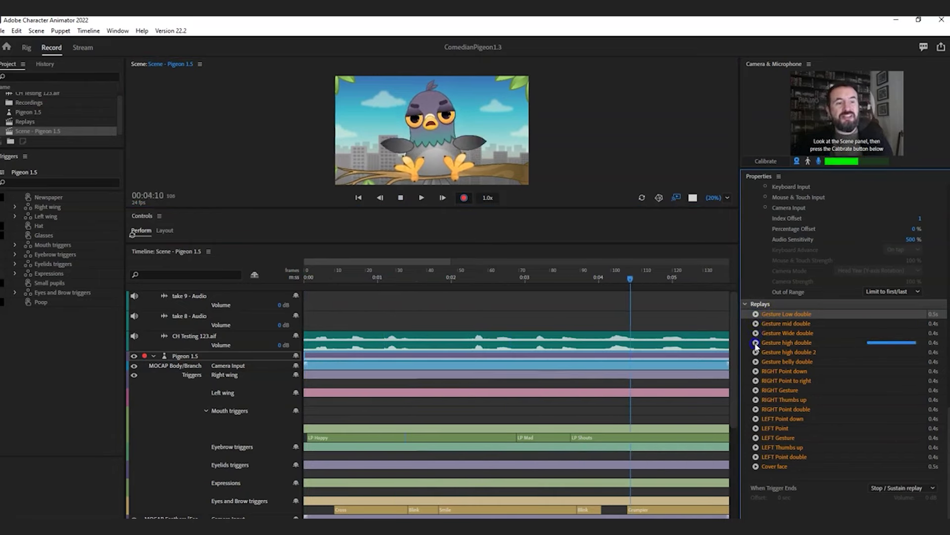
pyautogui.click(756, 351)
pyautogui.click(401, 198)
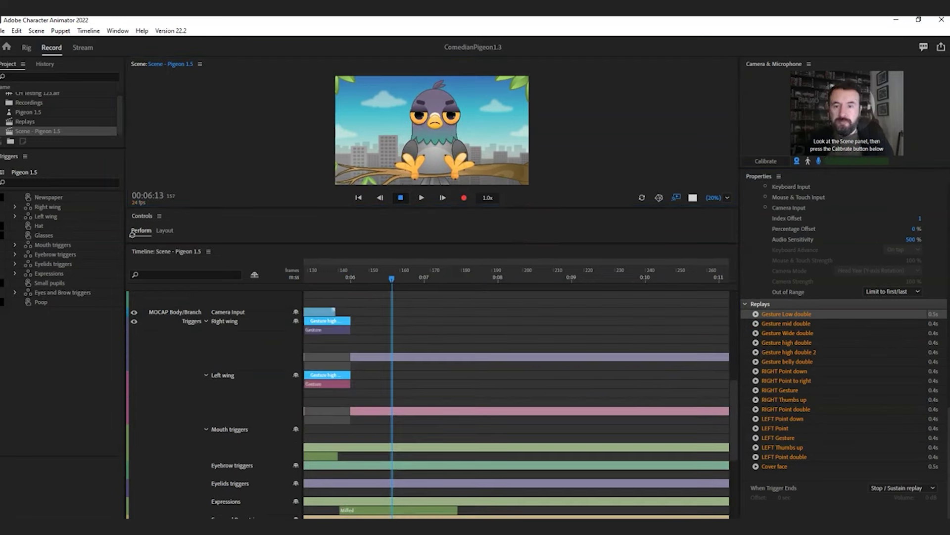
# Play back the new gesture take from the start.
pyautogui.click(539, 422)
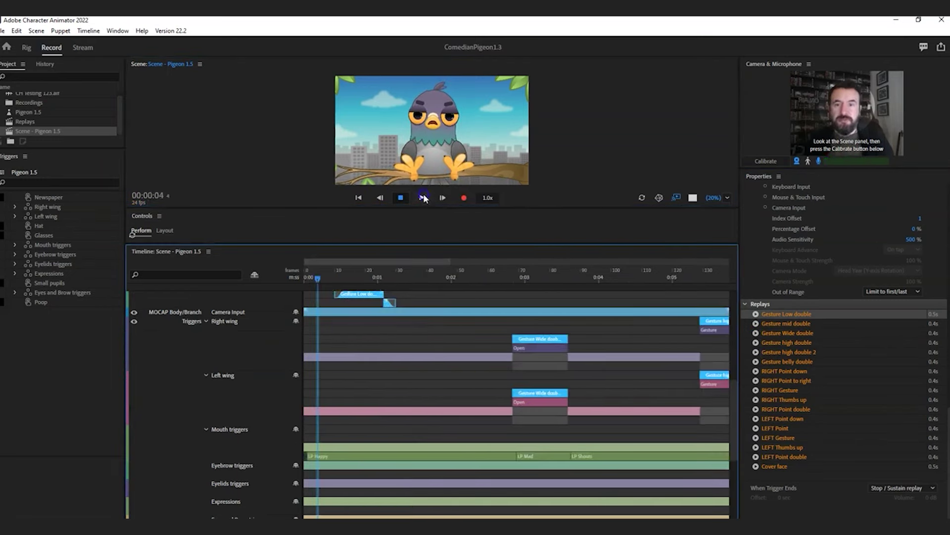
pyautogui.click(403, 198)
pyautogui.press('space')
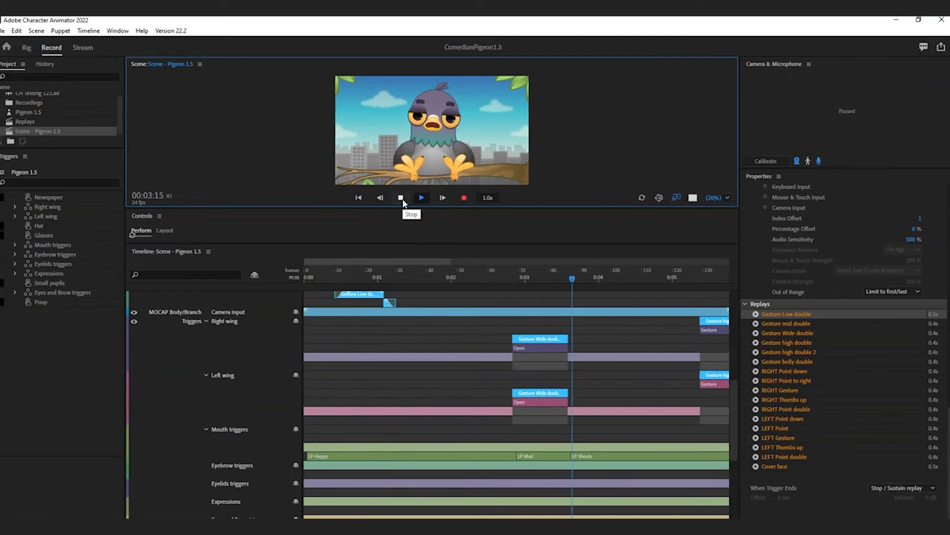
# Stop playback, undo the recorded gesture performance, and select the Gesture Wide double replay.
pyautogui.click(402, 199)
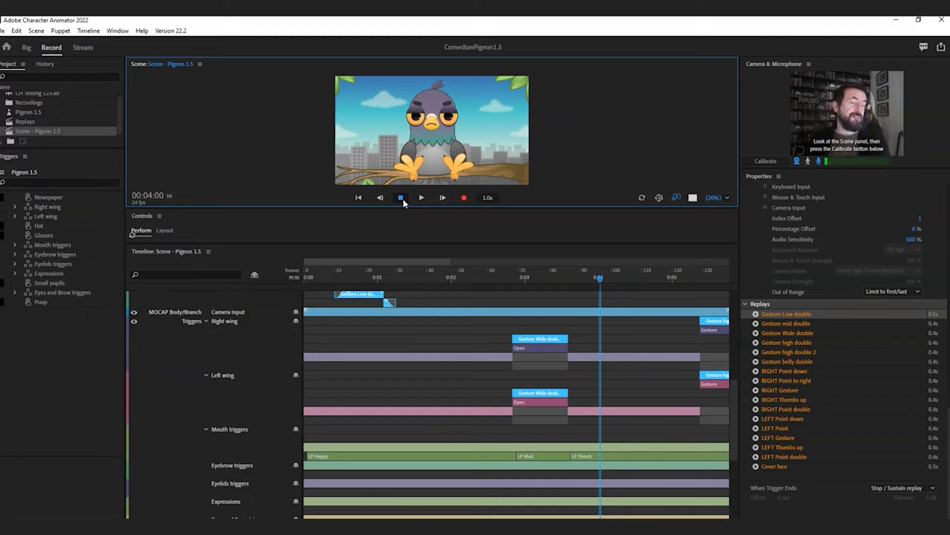
pyautogui.click(403, 198)
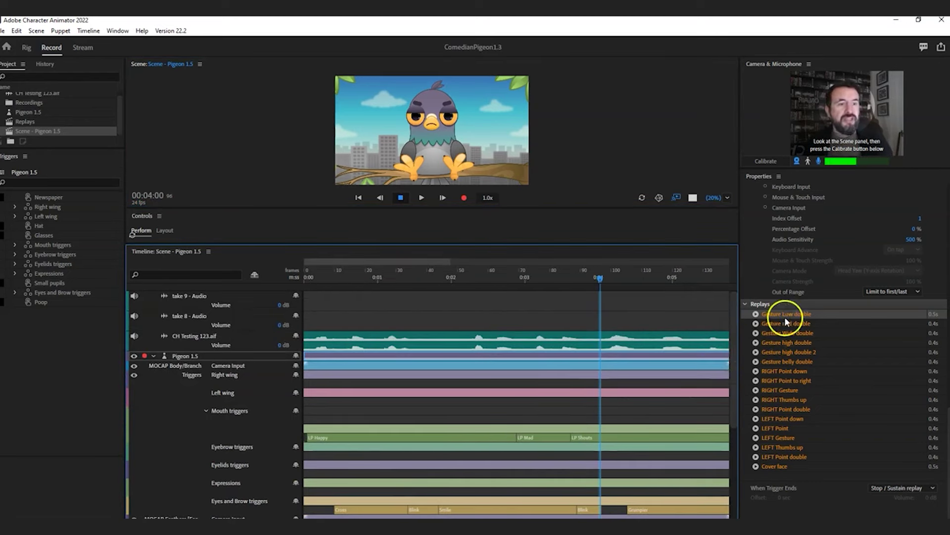
pyautogui.click(787, 332)
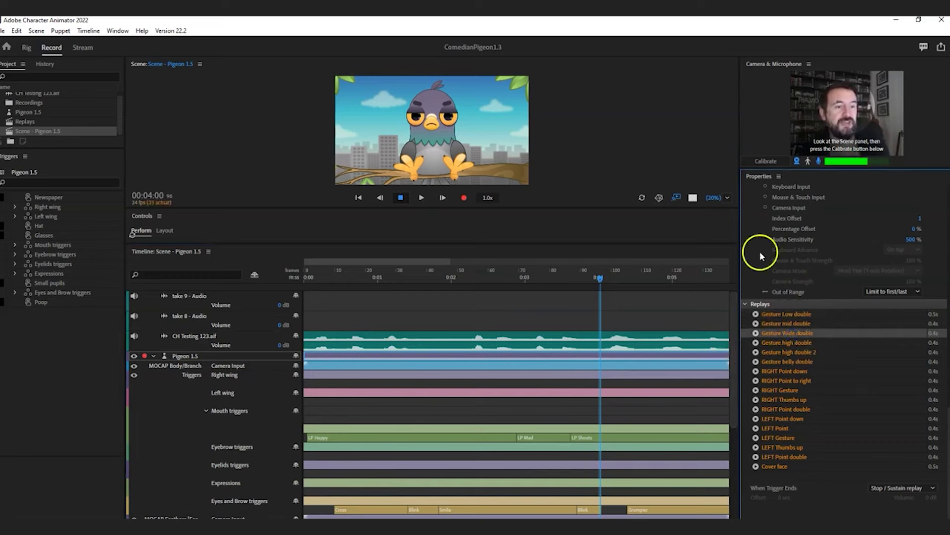
pyautogui.click(17, 30)
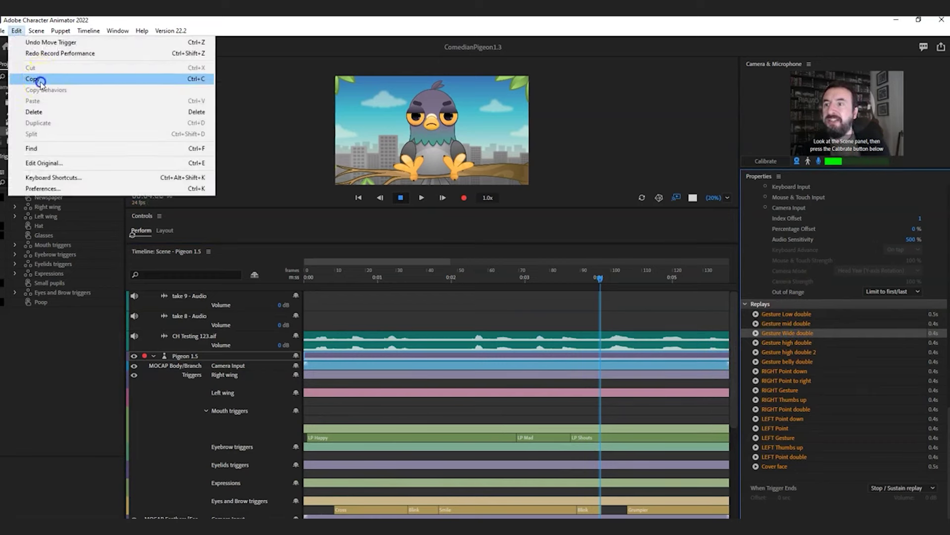
pyautogui.click(387, 377)
# Select the Pigeon 1.5 track and set the current time to 00:02:21.
pyautogui.click(186, 356)
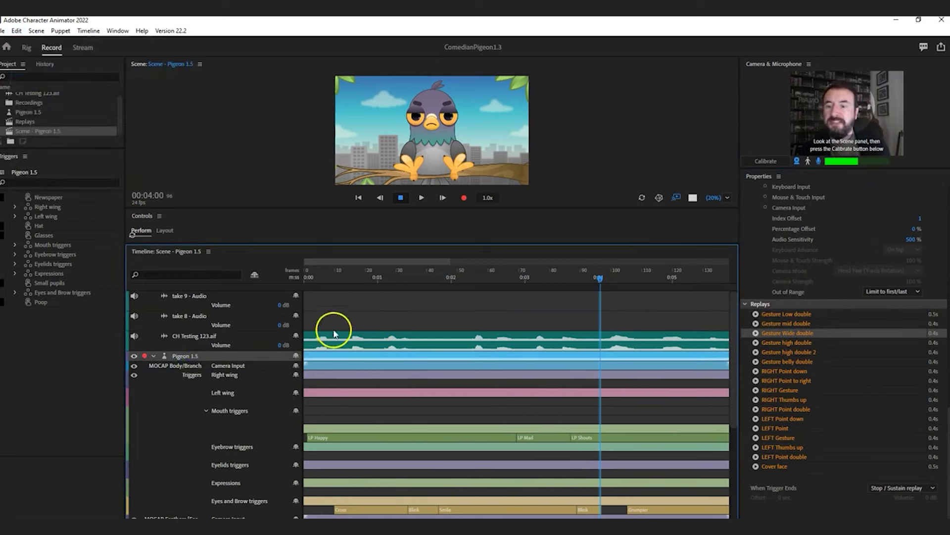
pyautogui.moveTo(527, 277)
pyautogui.mouseDown()
pyautogui.moveTo(556, 279)
pyautogui.moveTo(517, 279)
pyautogui.mouseUp()
pyautogui.click(540, 436)
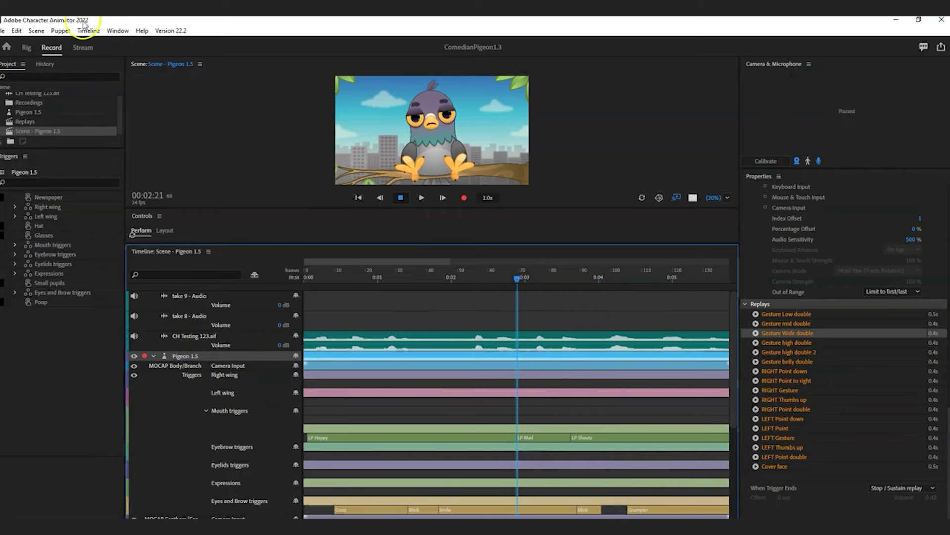
pyautogui.click(755, 372)
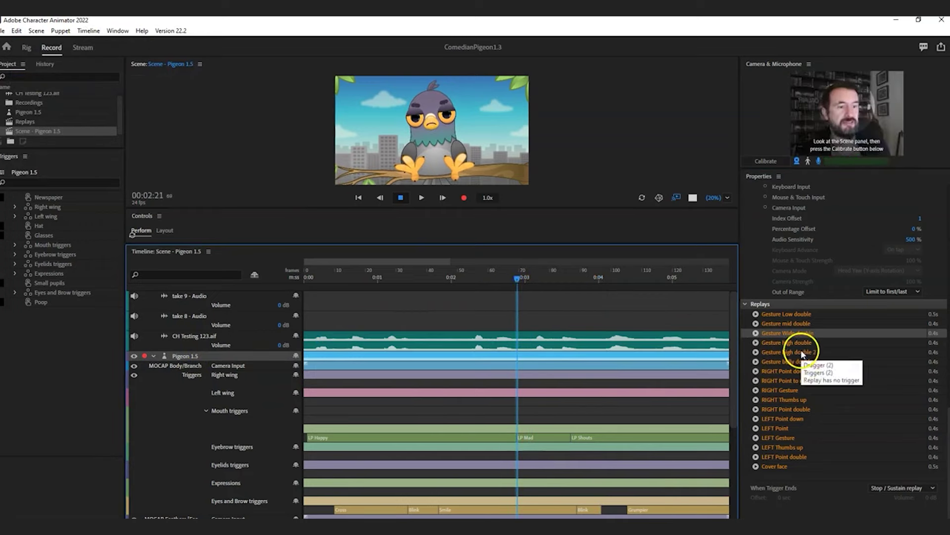
pyautogui.click(801, 335)
pyautogui.click(16, 31)
pyautogui.click(74, 78)
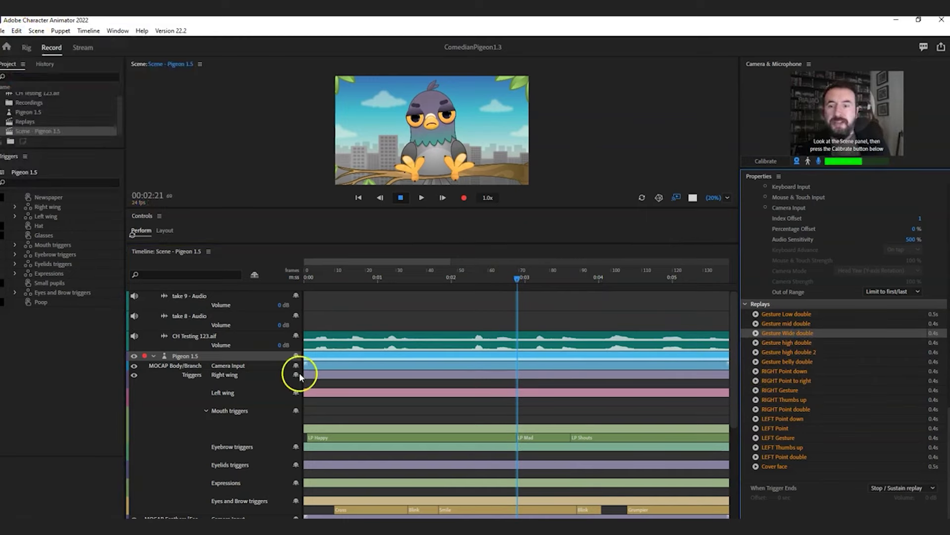
pyautogui.click(516, 355)
pyautogui.click(17, 31)
pyautogui.click(26, 97)
pyautogui.click(538, 364)
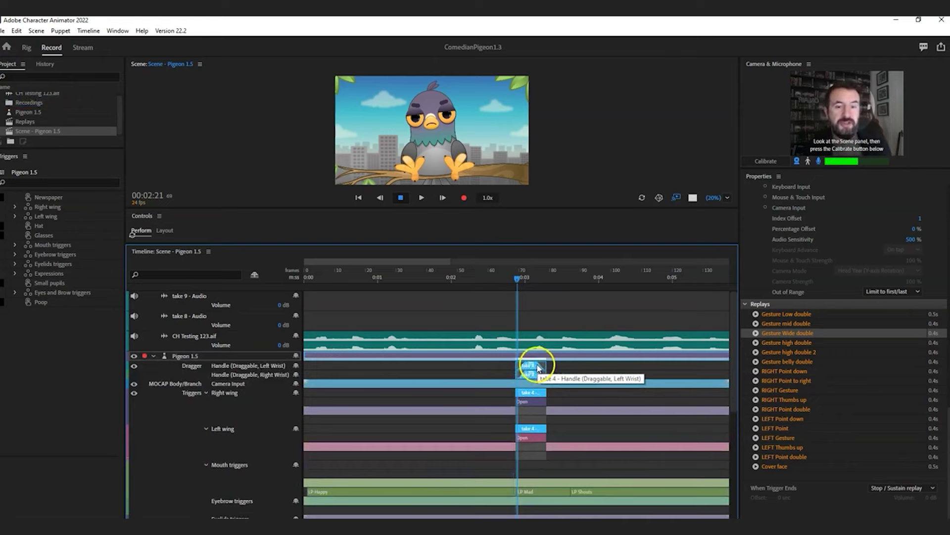
pyautogui.click(637, 492)
pyautogui.press('=')
pyautogui.press('=')
pyautogui.press('-')
pyautogui.click(588, 367)
pyautogui.moveTo(591, 364); pyautogui.dragTo(820, 375)
pyautogui.click(361, 282)
pyautogui.click(313, 273)
pyautogui.click(422, 197)
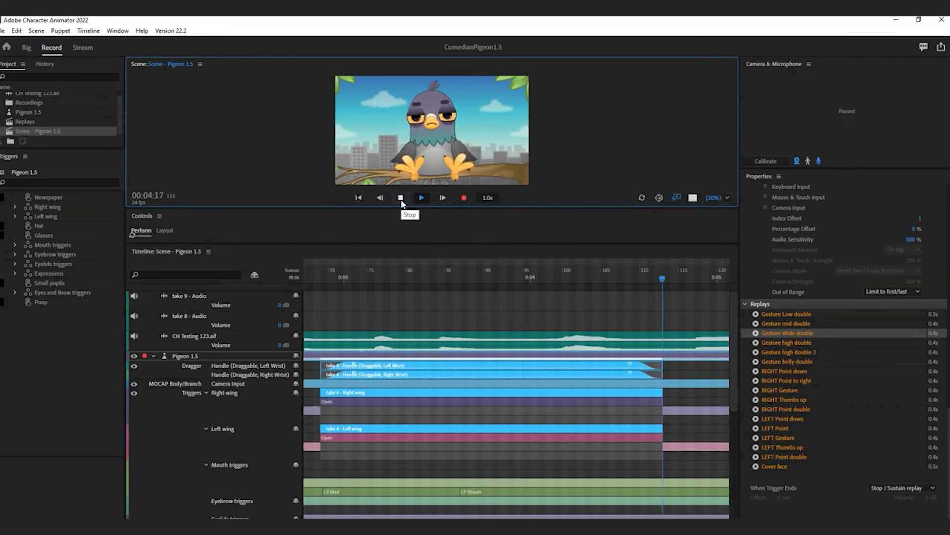
pyautogui.click(383, 310)
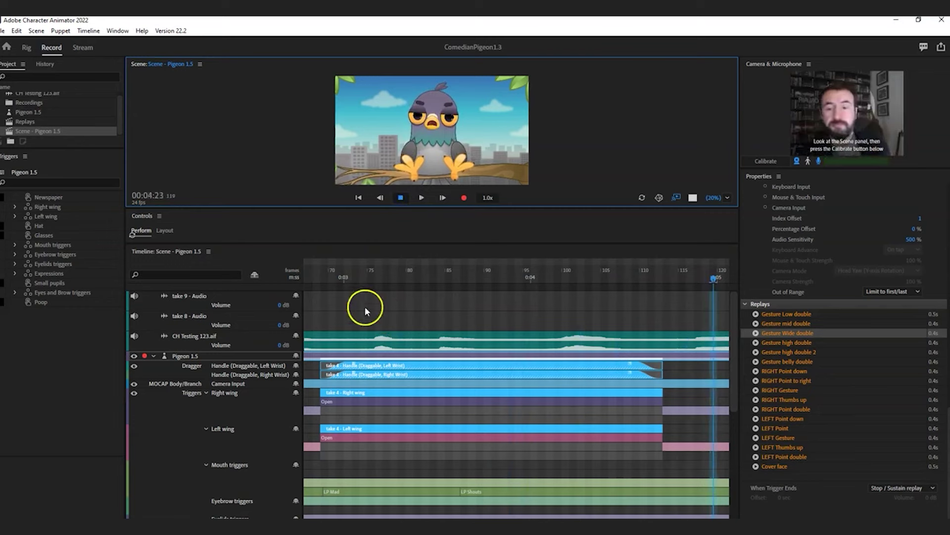
pyautogui.click(316, 273)
pyautogui.moveTo(317, 276); pyautogui.dragTo(302, 265)
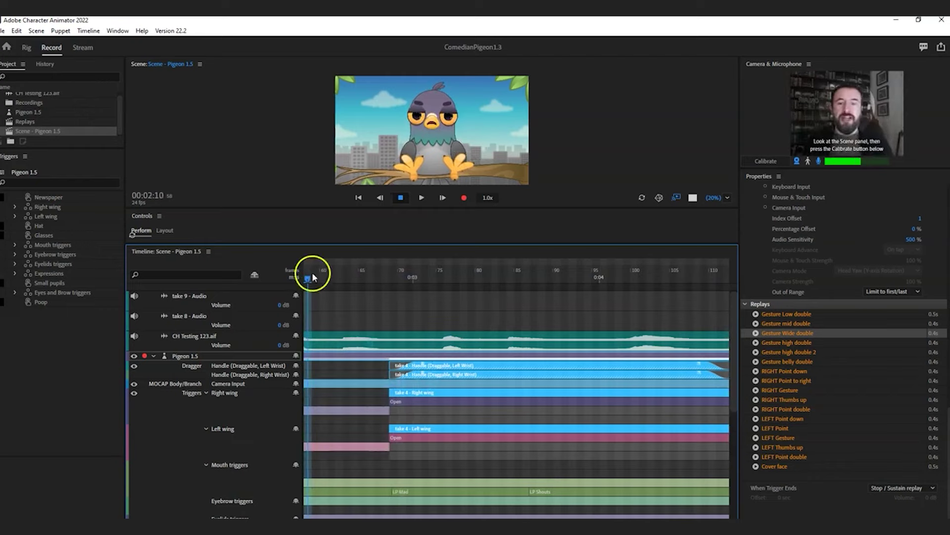
pyautogui.click(423, 367)
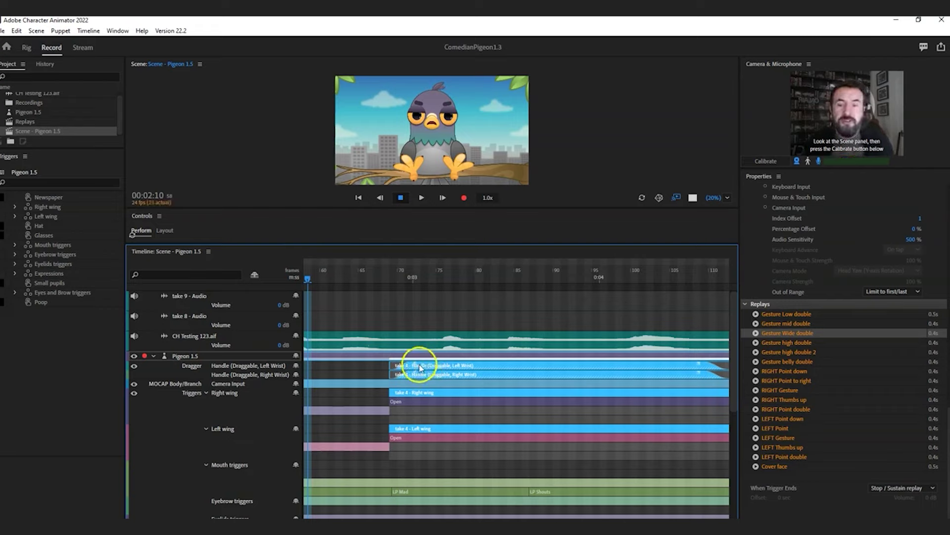
pyautogui.click(423, 197)
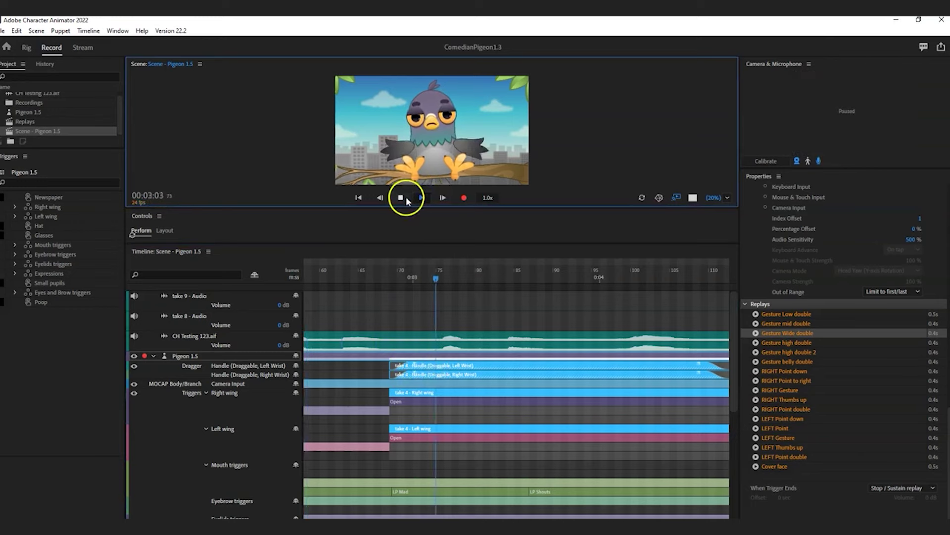
pyautogui.click(404, 197)
pyautogui.click(346, 272)
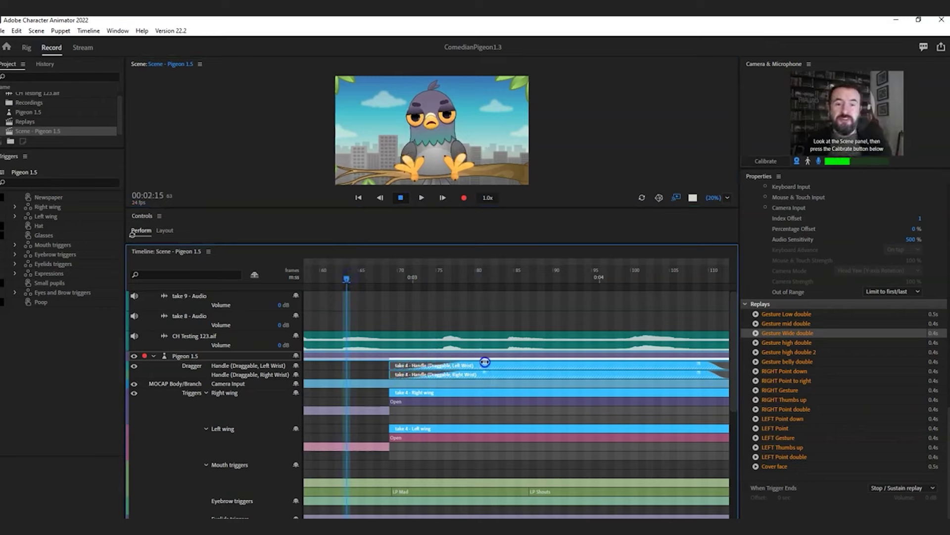
pyautogui.click(402, 198)
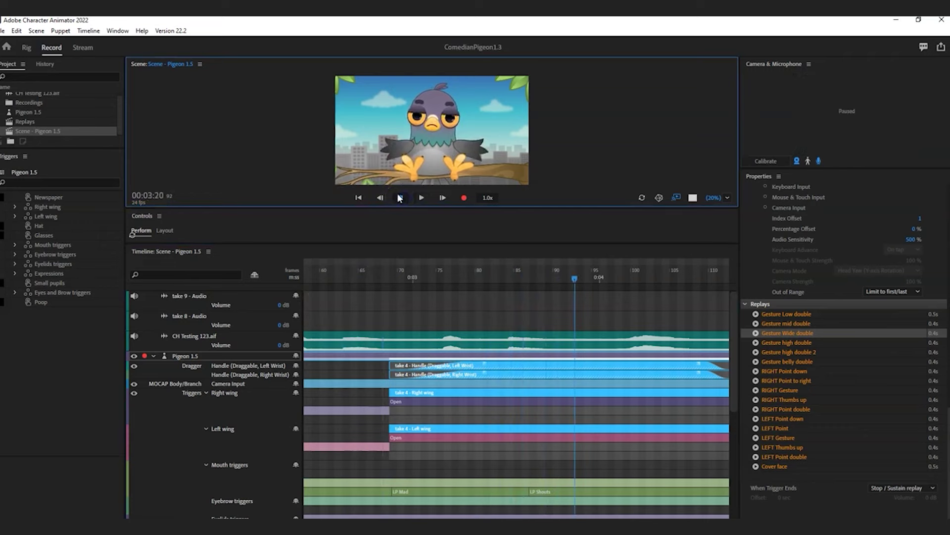
pyautogui.rightClick(463, 368)
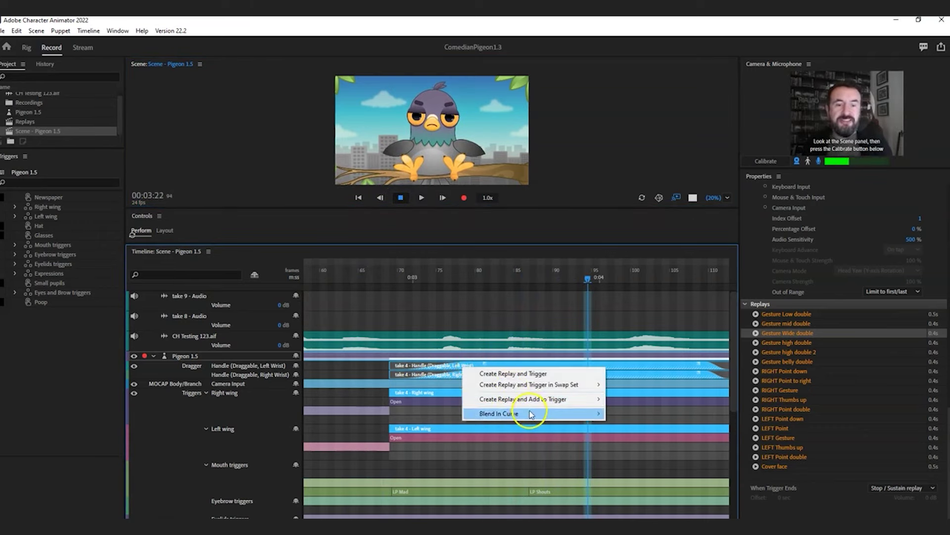
pyautogui.moveTo(531, 415)
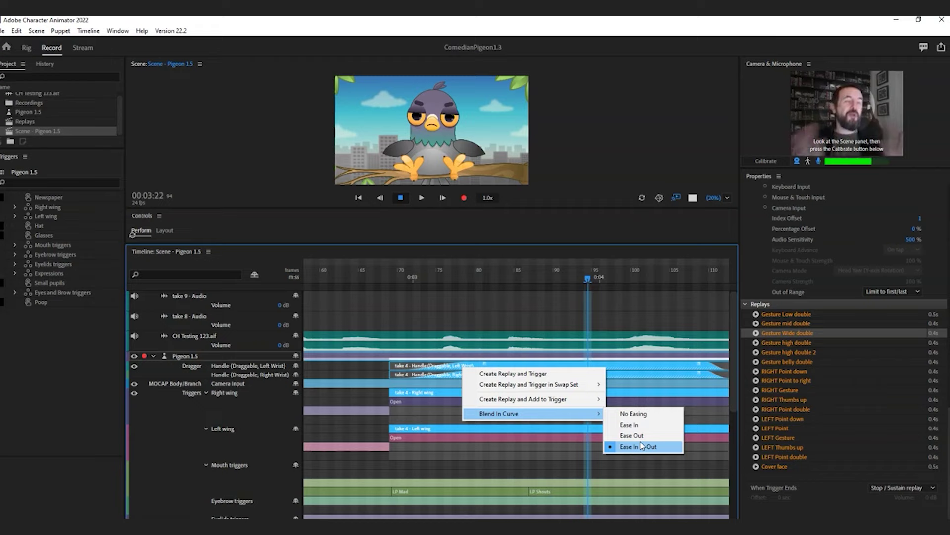
pyautogui.click(495, 366)
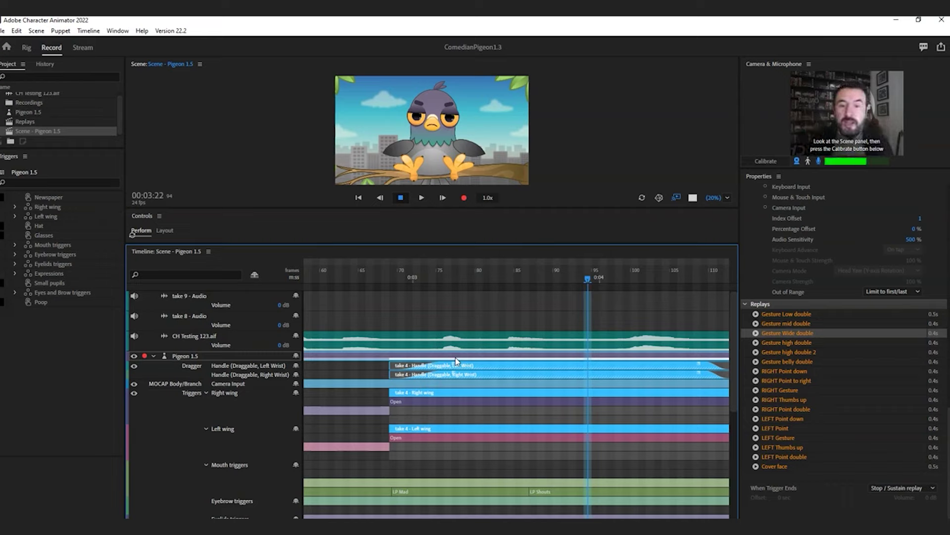
# Trim the start and end of the take 4 Dragger handle clips.
pyautogui.moveTo(575, 282); pyautogui.dragTo(689, 326)
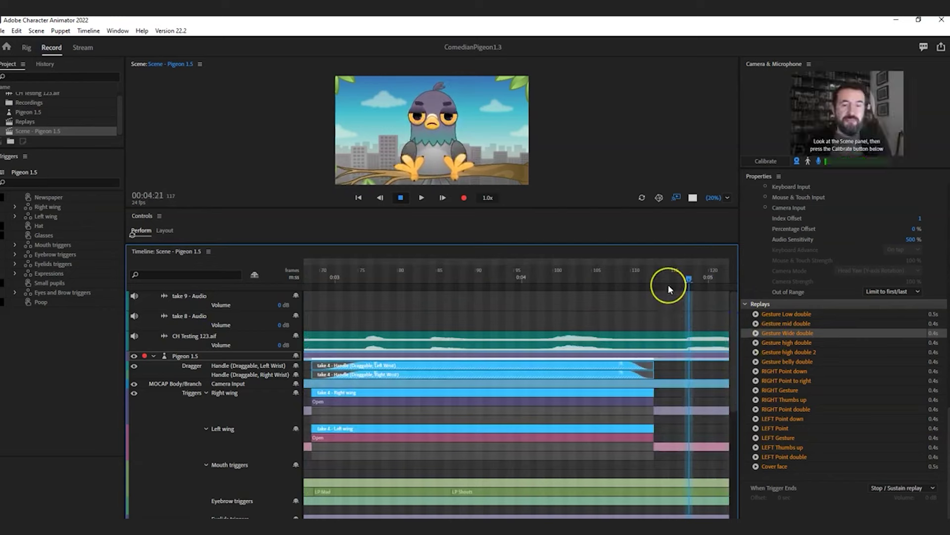
pyautogui.moveTo(653, 364)
pyautogui.mouseDown()
pyautogui.moveTo(620, 363)
pyautogui.moveTo(638, 363)
pyautogui.mouseUp()
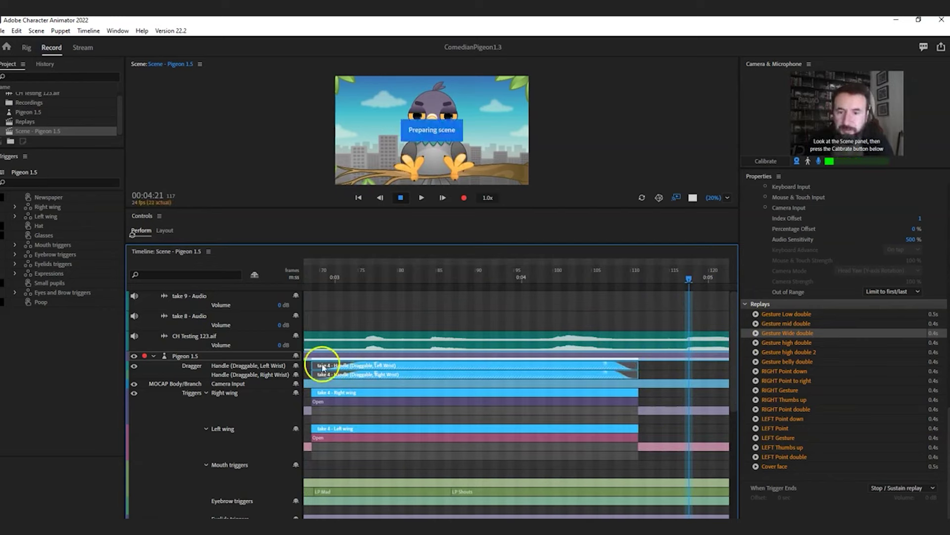
pyautogui.moveTo(313, 365); pyautogui.dragTo(305, 365)
pyautogui.click(416, 338)
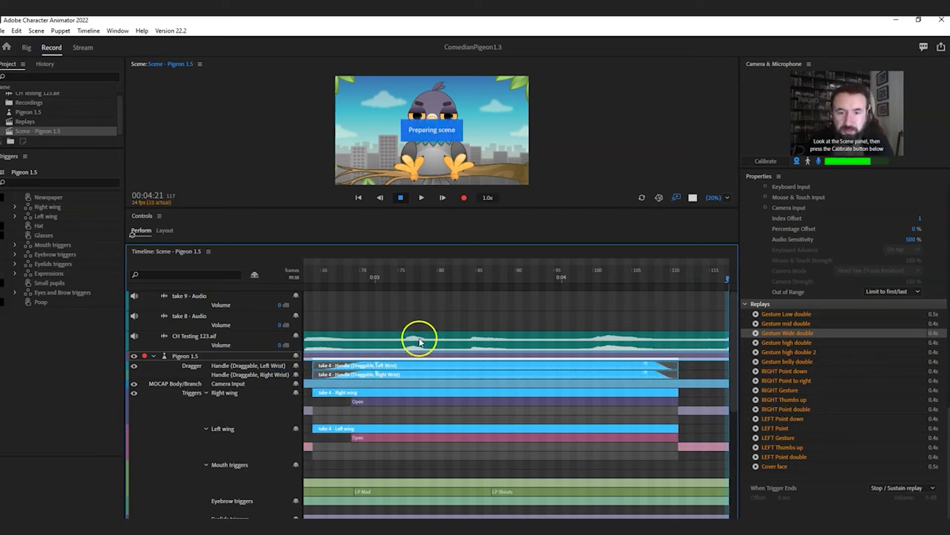
pyautogui.click(411, 293)
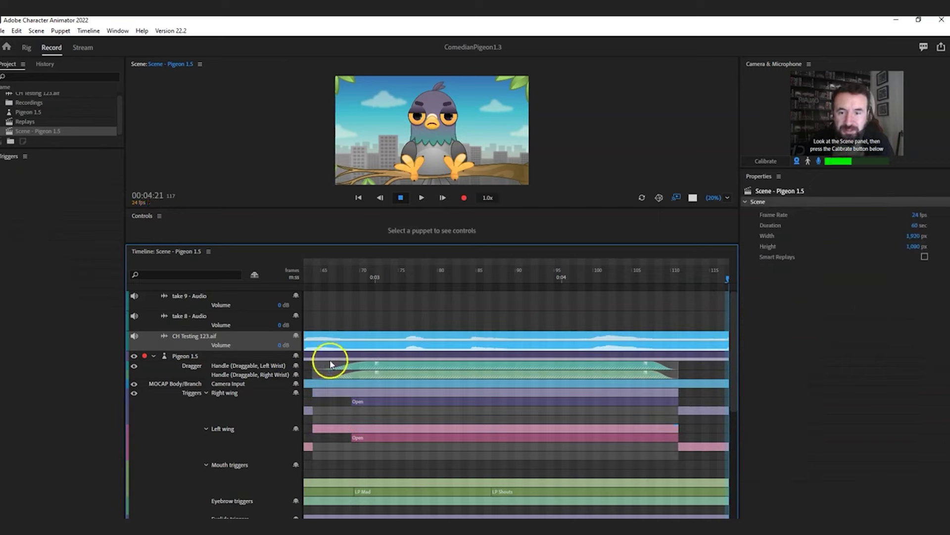
pyautogui.click(378, 367)
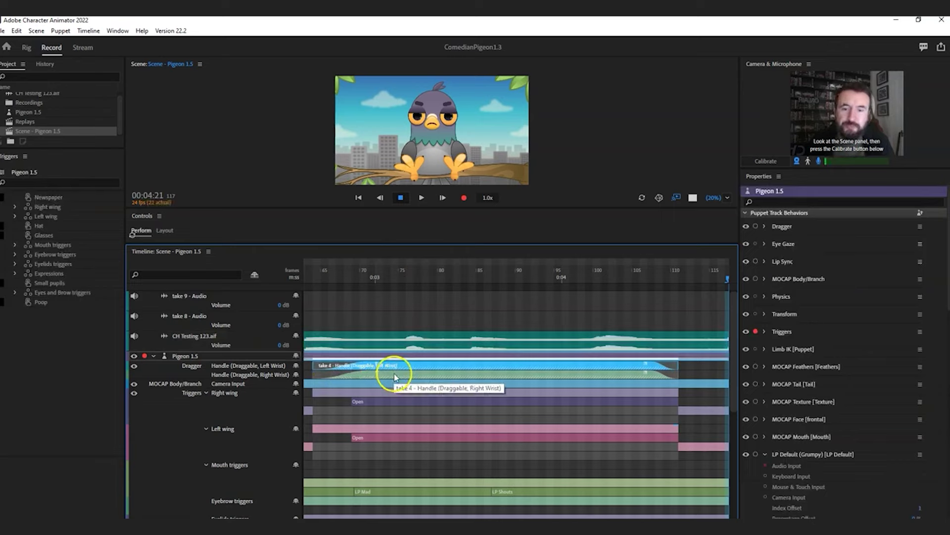
pyautogui.moveTo(313, 364); pyautogui.dragTo(336, 364)
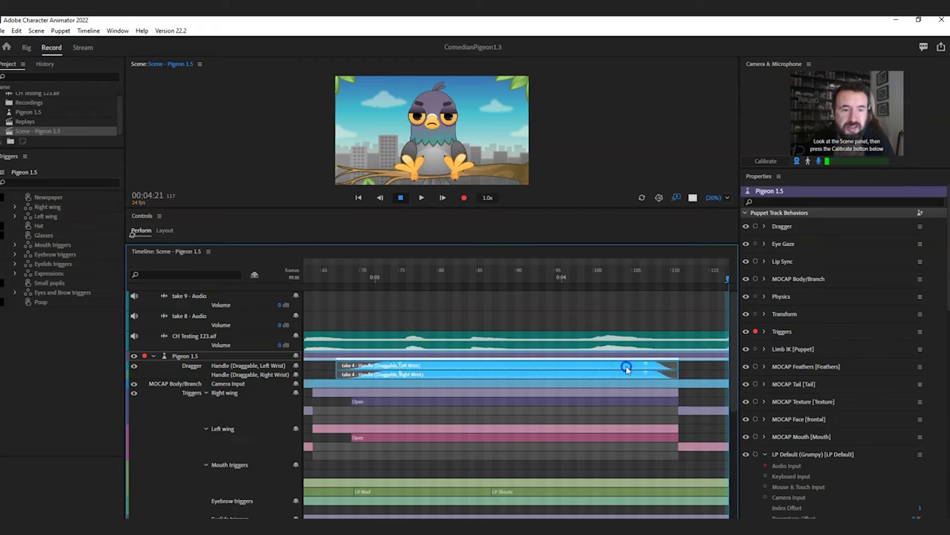
pyautogui.moveTo(672, 370); pyautogui.dragTo(674, 365)
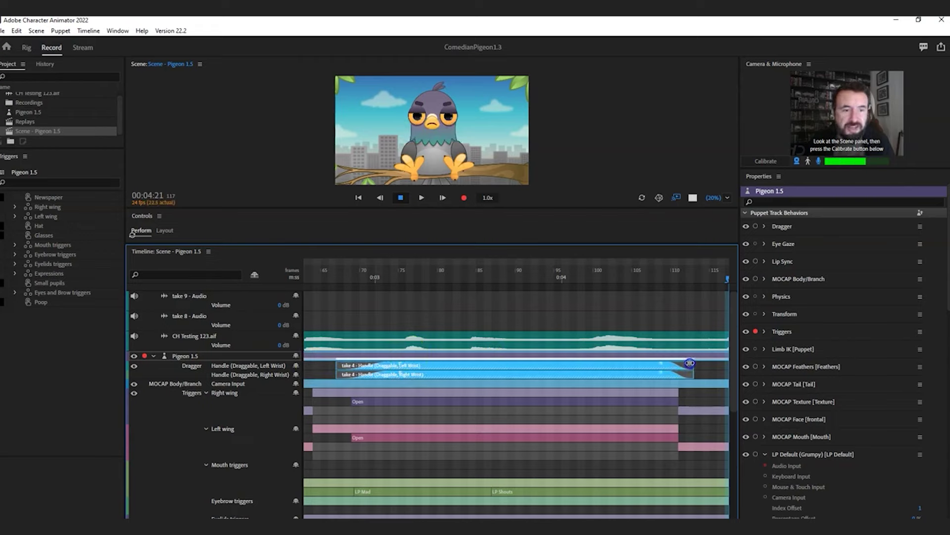
pyautogui.click(668, 372)
pyautogui.click(705, 372)
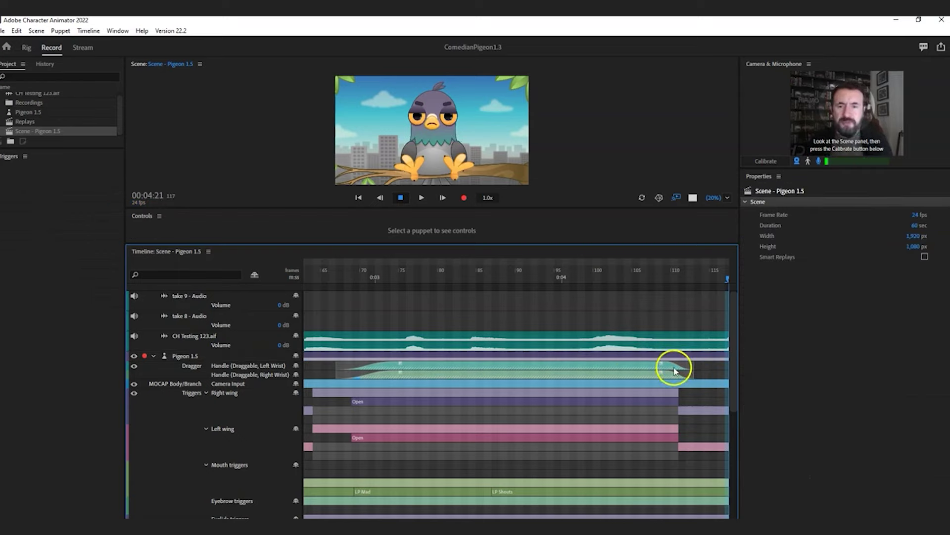
# Enable Link Recording Selection and delete all linked take 4 wrist-handle and wing clips.
pyautogui.click(575, 368)
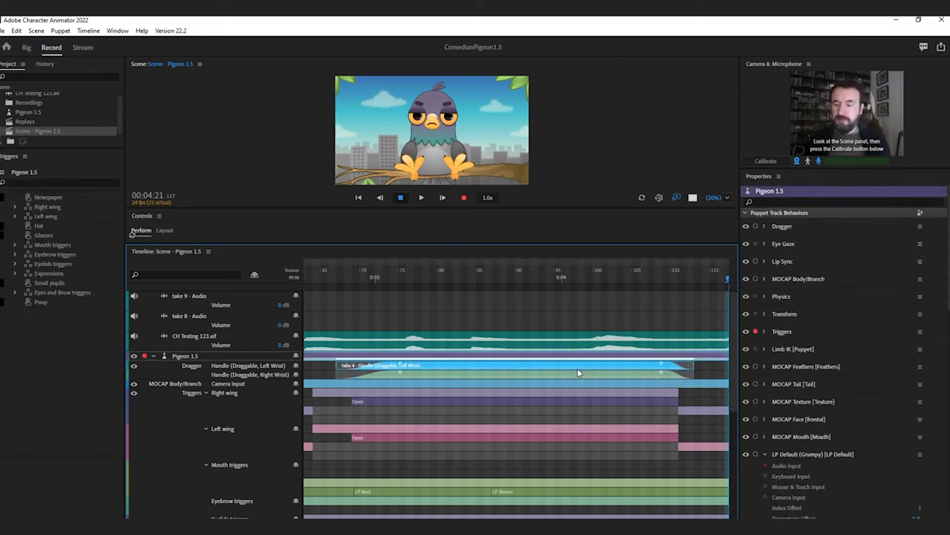
pyautogui.keyDown('shift'); pyautogui.click(580, 375); pyautogui.keyUp('shift')
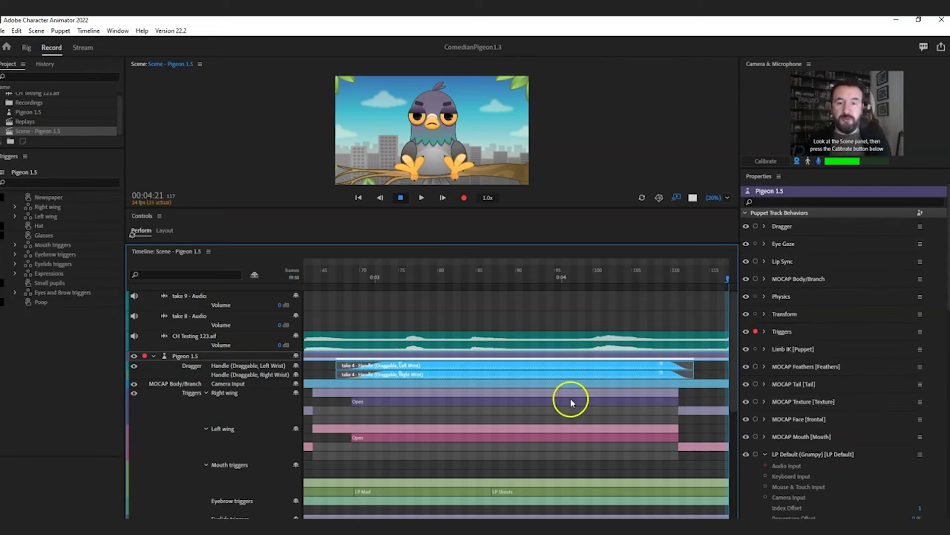
pyautogui.keyDown('shift'); pyautogui.click(571, 401); pyautogui.keyUp('shift')
pyautogui.keyDown('shift'); pyautogui.click(555, 437); pyautogui.keyUp('shift')
pyautogui.click(708, 370)
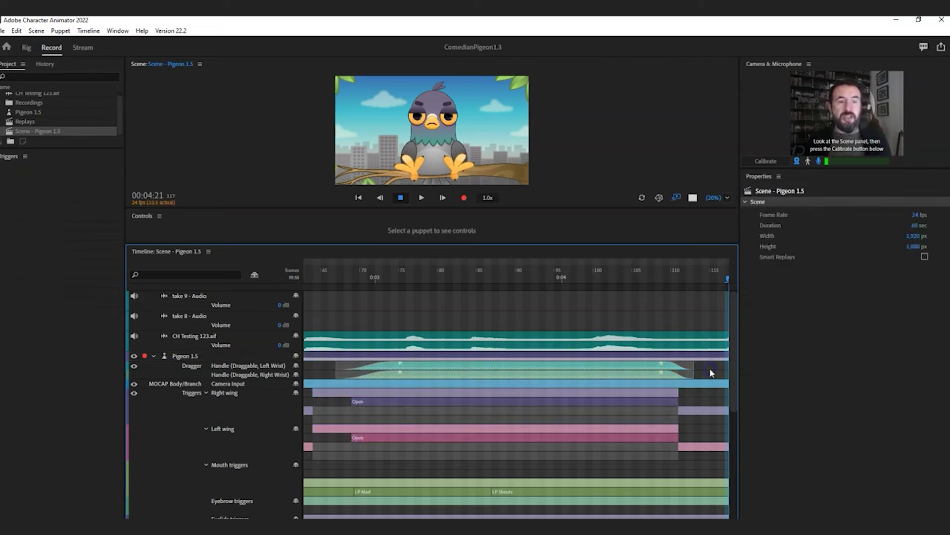
pyautogui.click(88, 31)
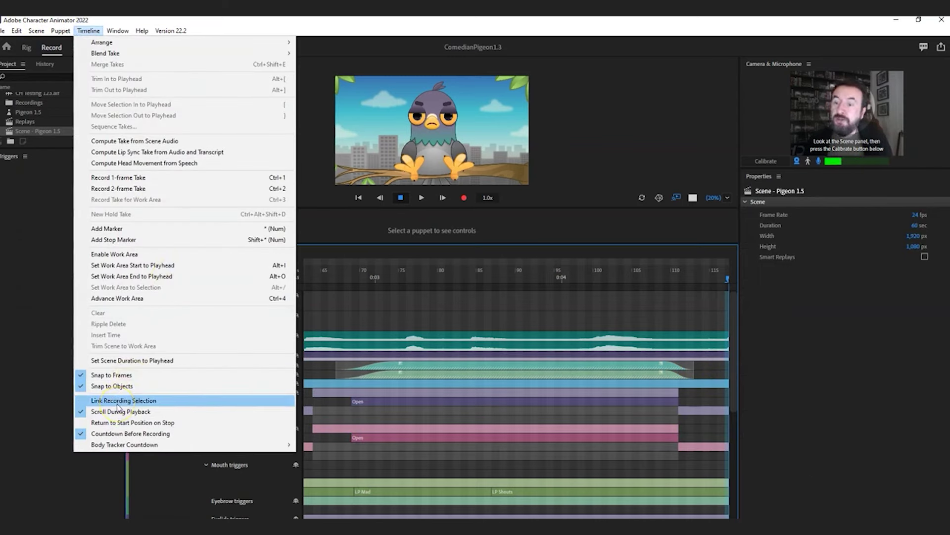
pyautogui.click(117, 405)
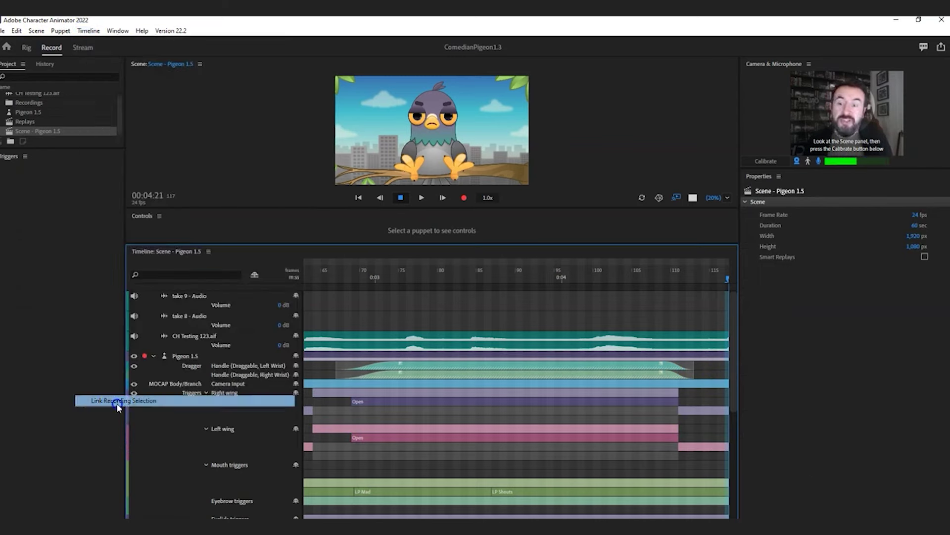
pyautogui.click(622, 369)
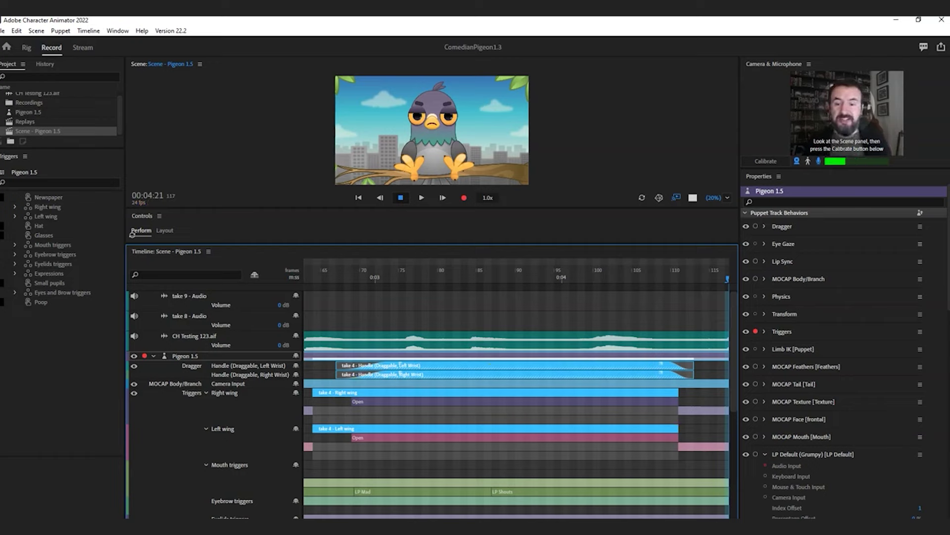
pyautogui.press('Delete')
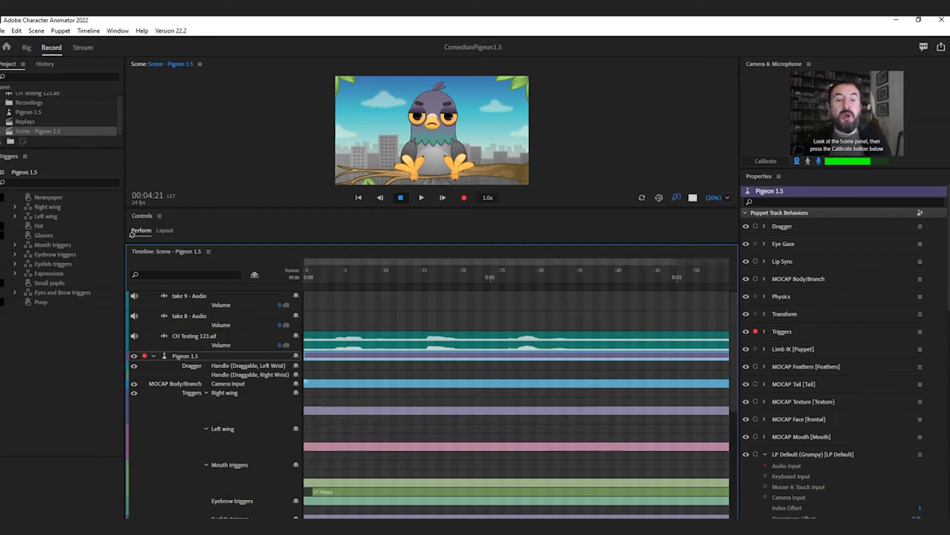
# At frame 14, arm Pigeon 1.5's behaviors and test-pull the pigeon's wing handles in the scene.
pyautogui.click(413, 271)
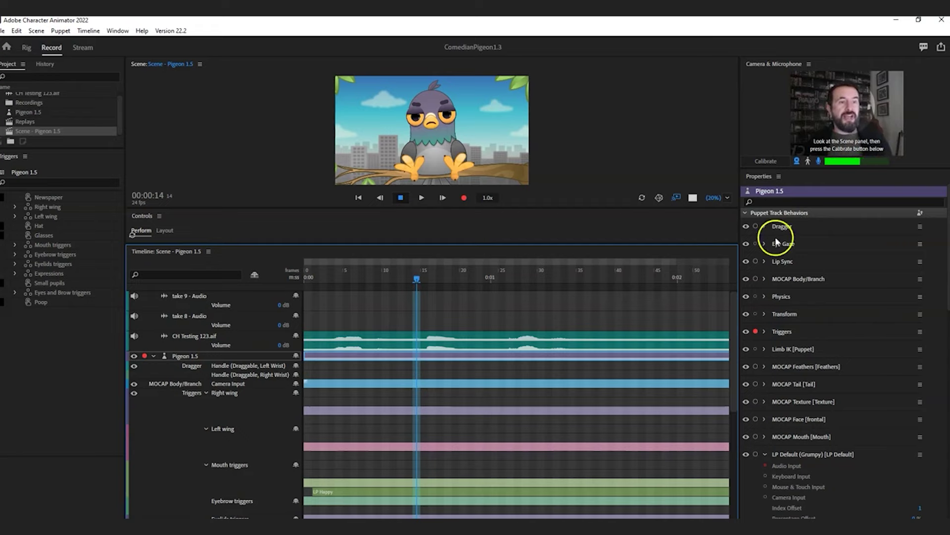
pyautogui.click(756, 226)
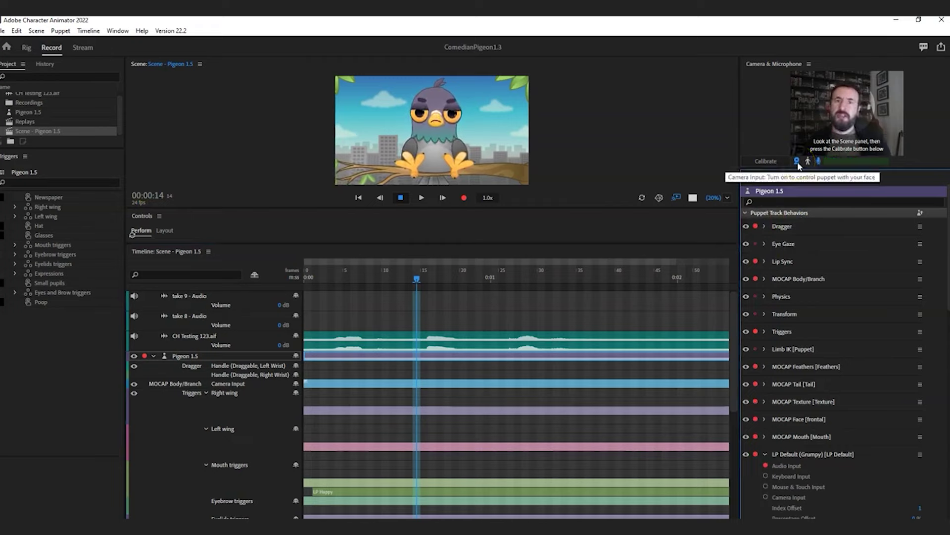
pyautogui.click(783, 227)
pyautogui.click(468, 161)
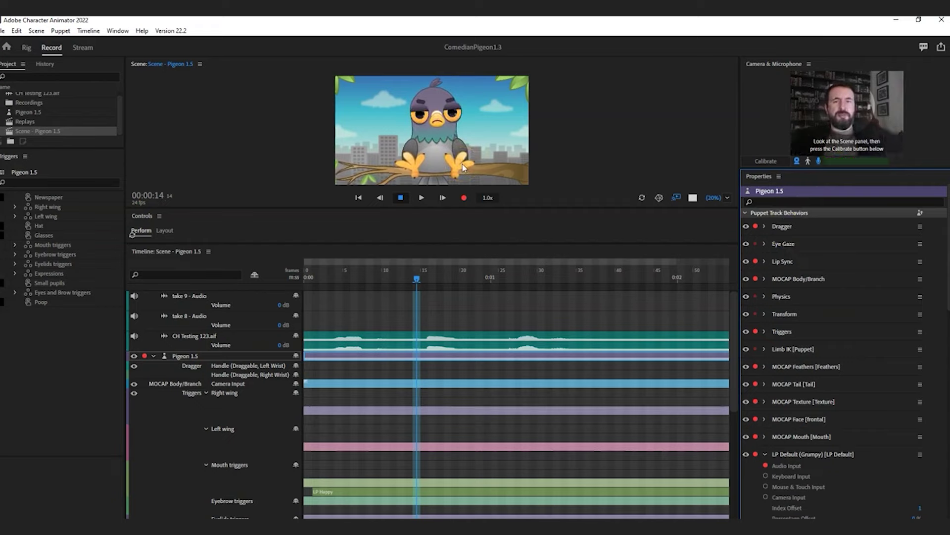
pyautogui.moveTo(463, 166); pyautogui.dragTo(494, 133)
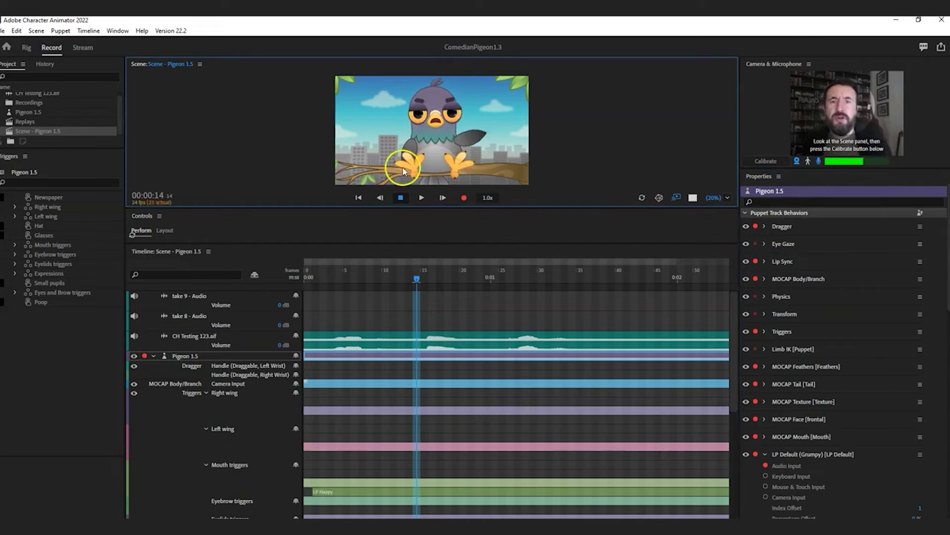
pyautogui.moveTo(385, 129); pyautogui.dragTo(396, 126)
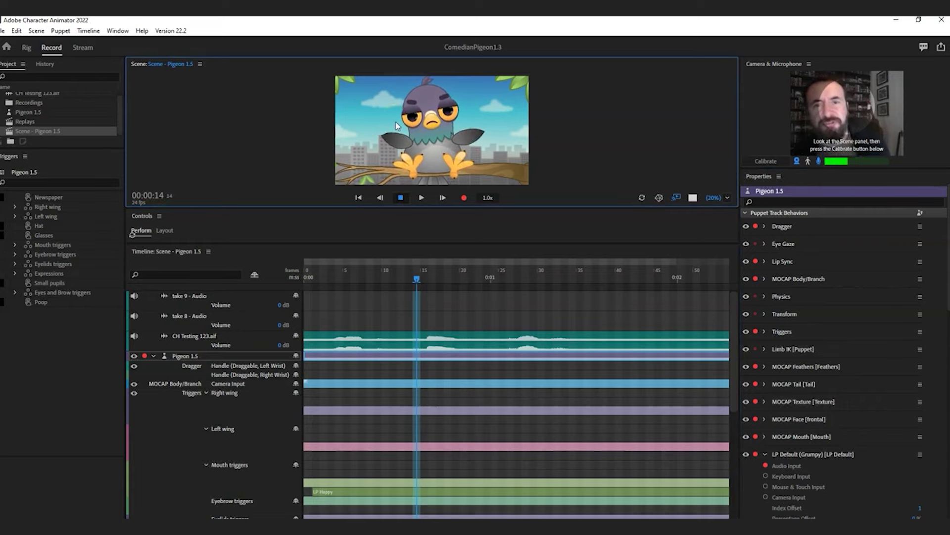
# Record a two-frame pose take with Timeline > Record 2-frame Take.
pyautogui.click(33, 31)
pyautogui.click(52, 30)
pyautogui.click(16, 30)
pyautogui.click(35, 32)
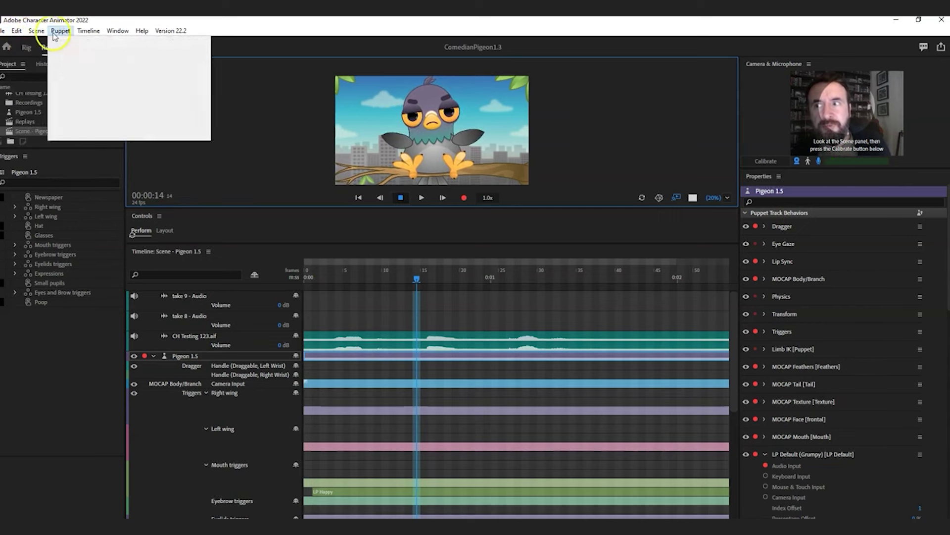
pyautogui.click(88, 31)
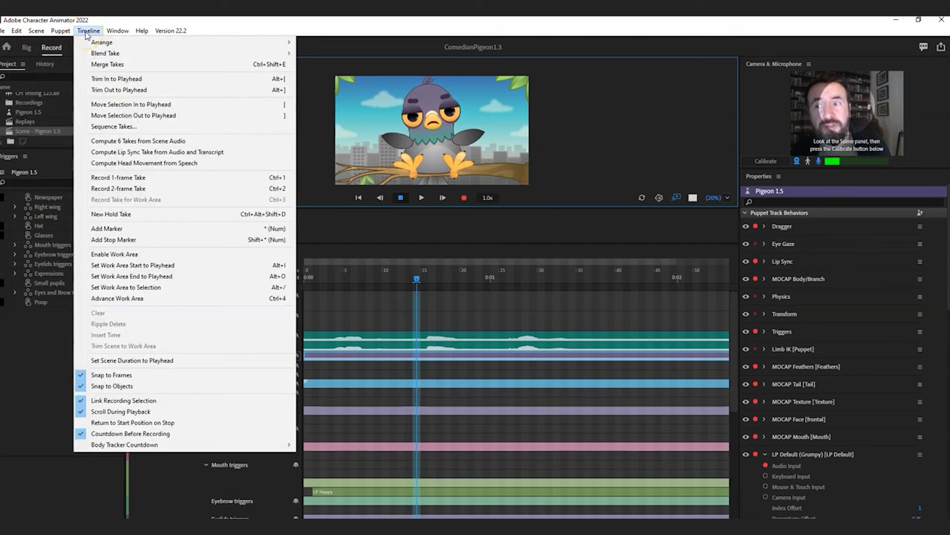
pyautogui.click(141, 192)
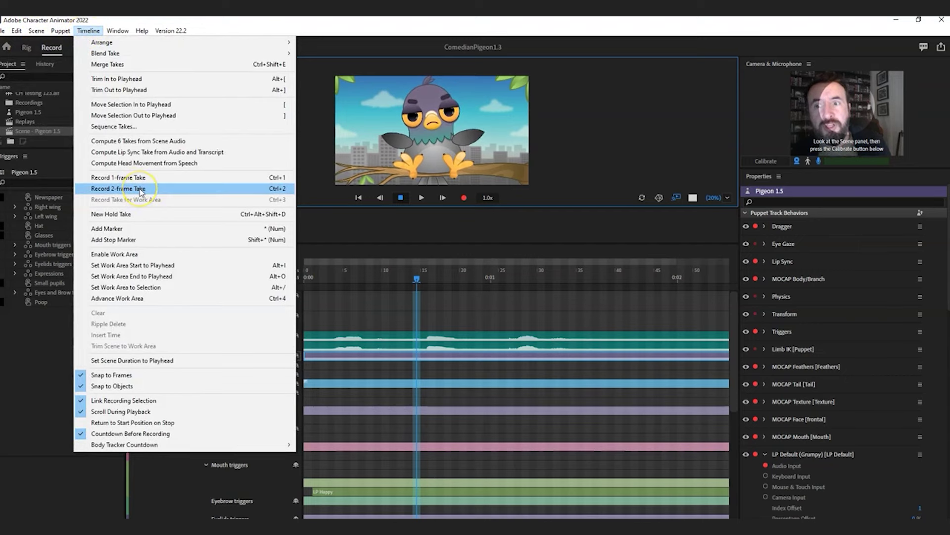
pyautogui.click(277, 191)
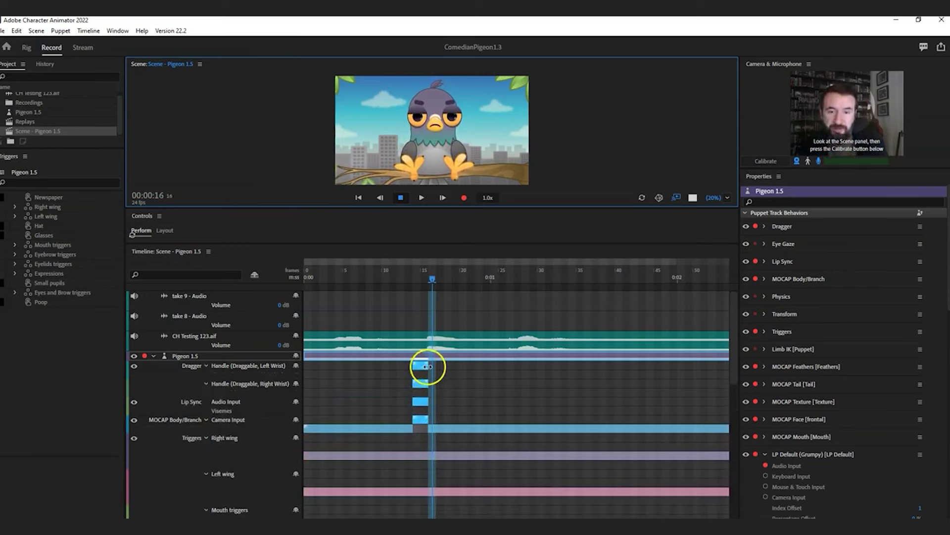
# Stretch the take out to about frame 38 and adjust its blend-in and end.
pyautogui.moveTo(429, 366); pyautogui.dragTo(642, 352)
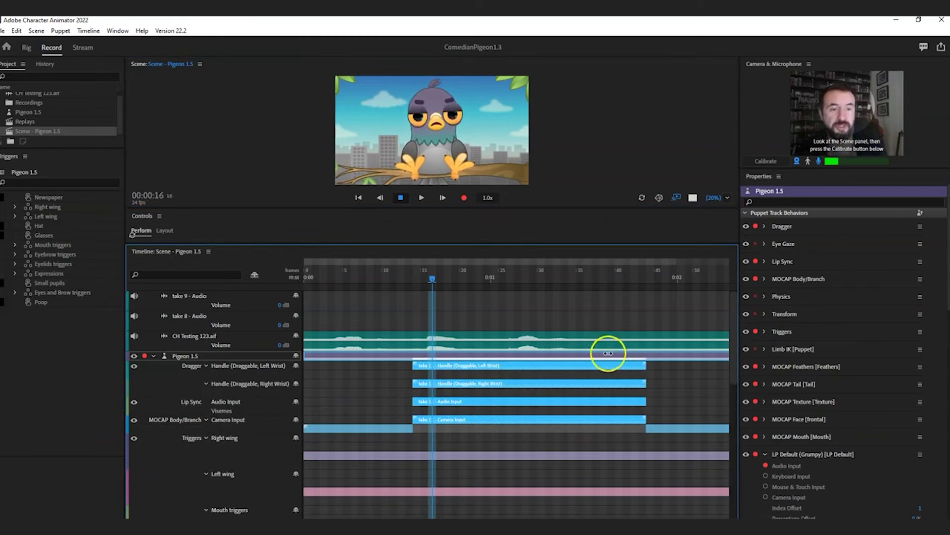
pyautogui.moveTo(415, 365); pyautogui.dragTo(447, 363)
pyautogui.click(416, 366)
pyautogui.moveTo(644, 364); pyautogui.dragTo(609, 363)
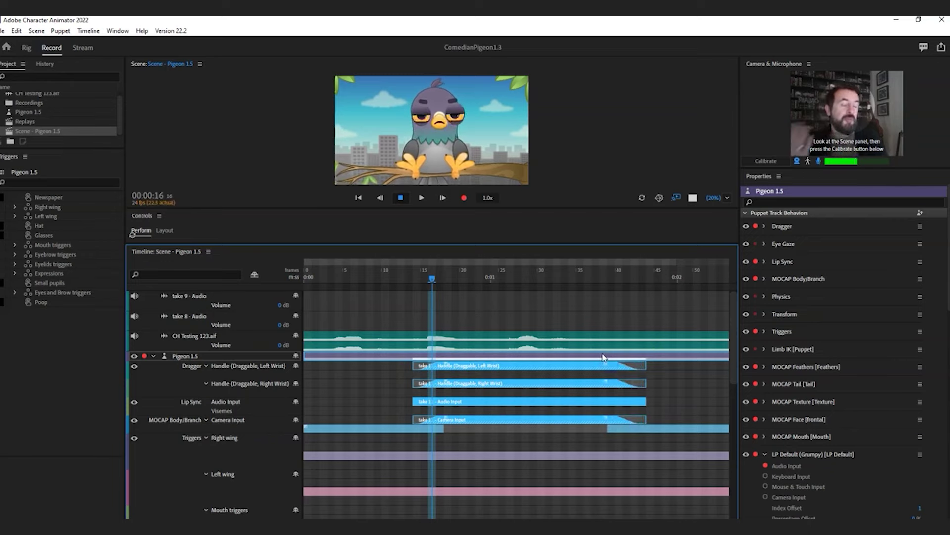
pyautogui.click(601, 358)
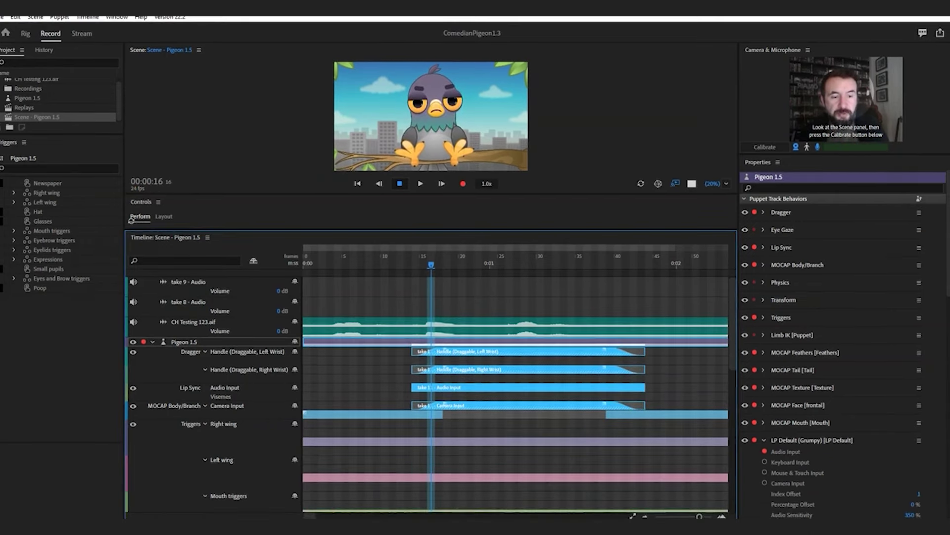
# Zoom the timeline in on the new take and play the scene from frame 5.
pyautogui.click(699, 516)
pyautogui.moveTo(699, 516); pyautogui.dragTo(678, 516)
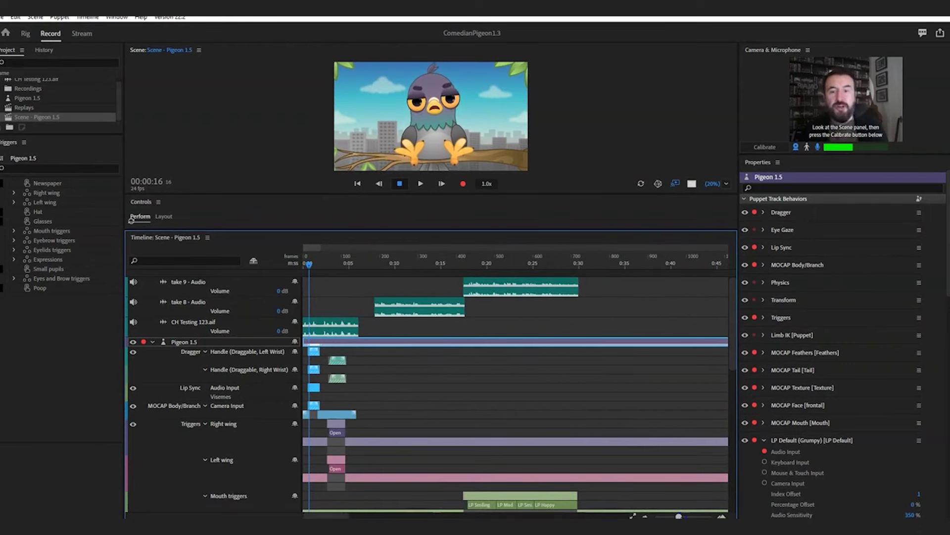
pyautogui.moveTo(679, 516); pyautogui.dragTo(698, 516)
pyautogui.click(405, 349)
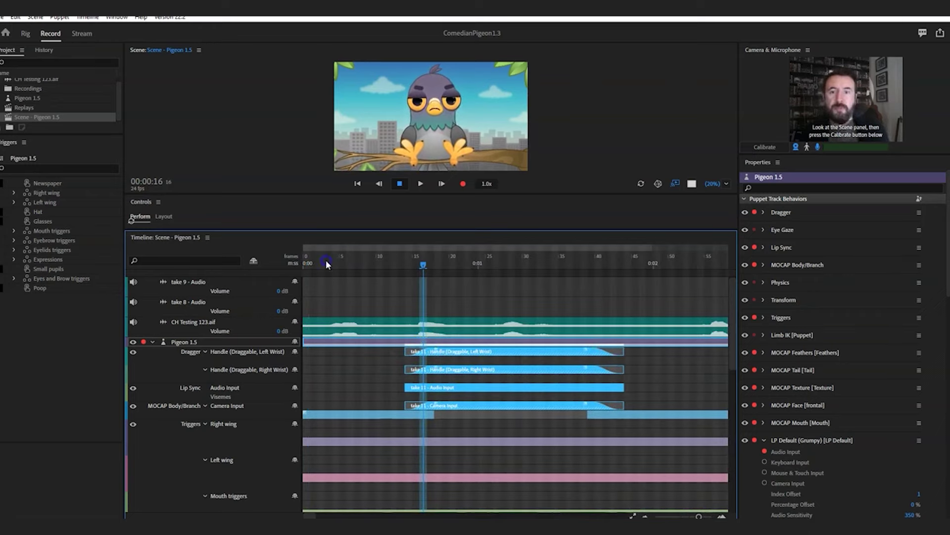
pyautogui.click(404, 193)
pyautogui.click(421, 183)
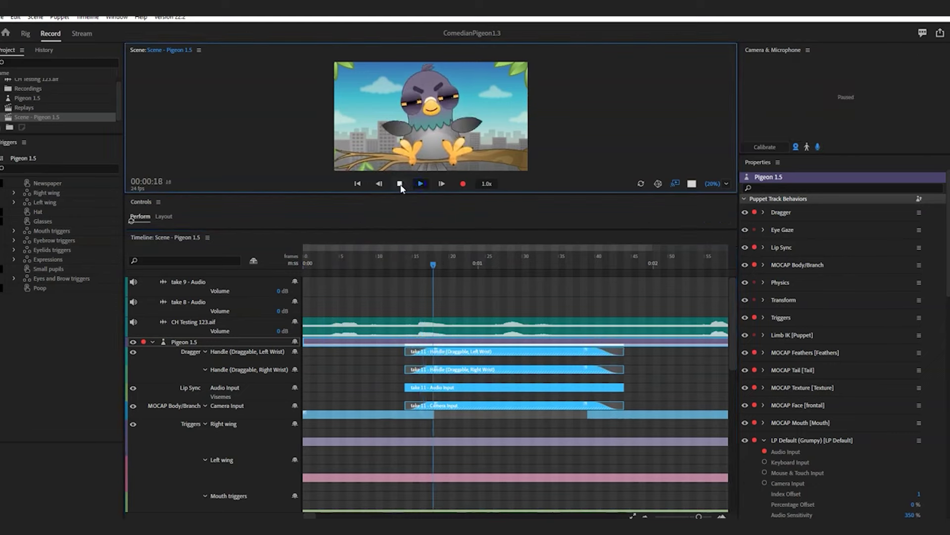
pyautogui.click(400, 184)
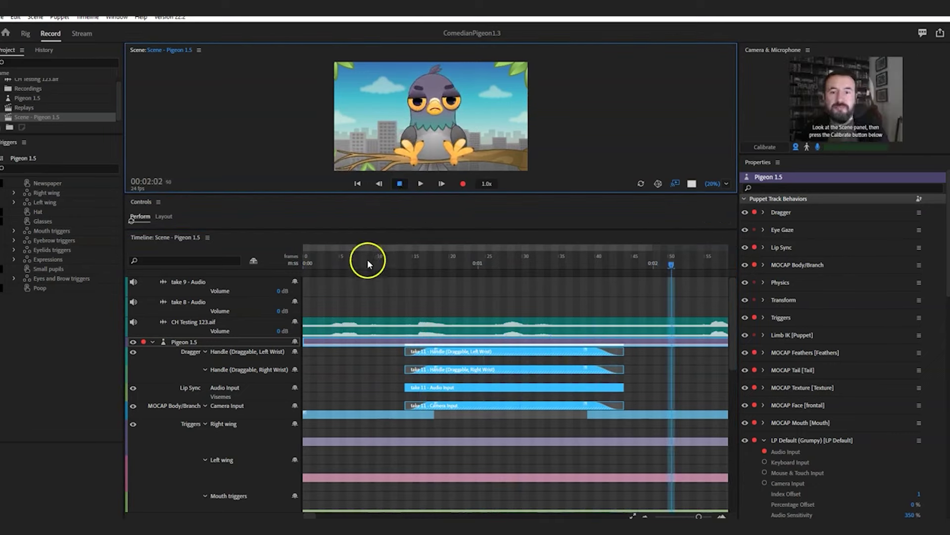
pyautogui.click(342, 260)
pyautogui.click(421, 183)
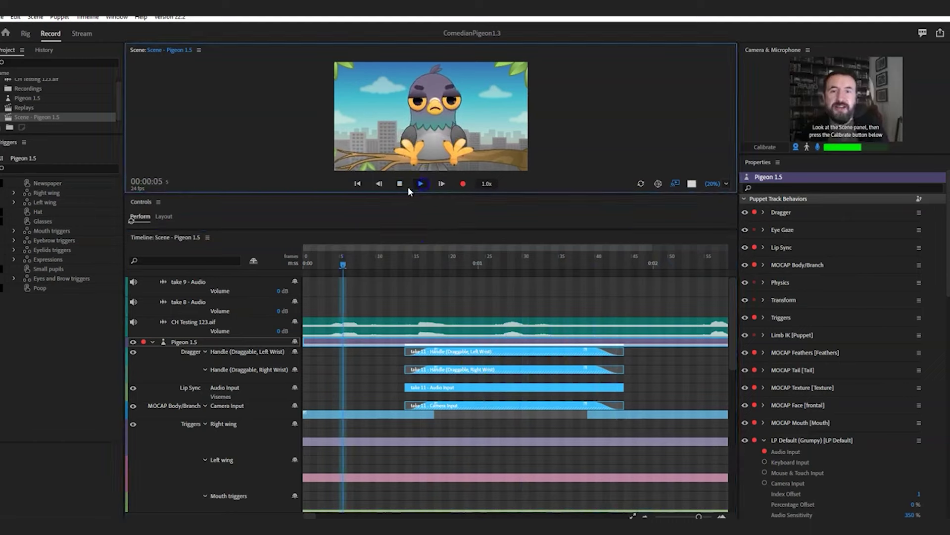
pyautogui.click(400, 184)
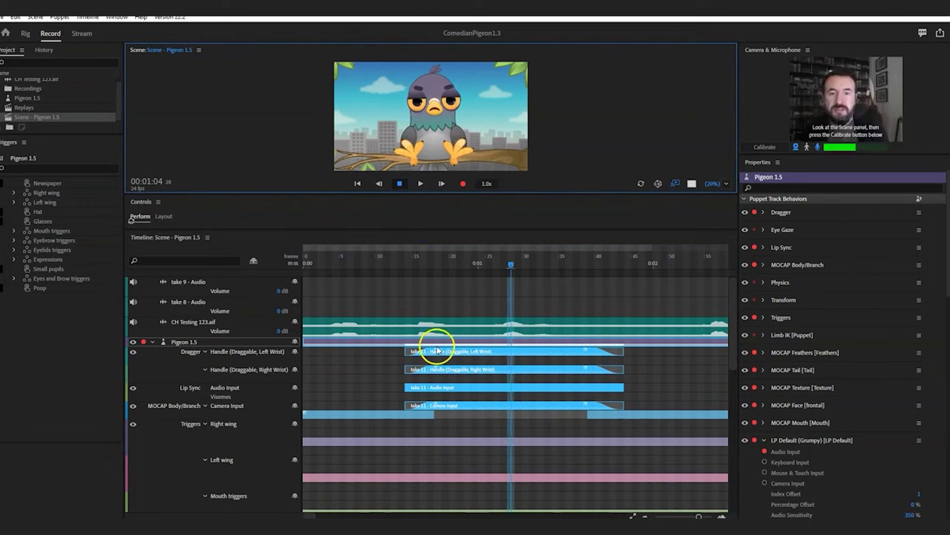
# Lengthen the take's blend-out and replay the scene from frame 5.
pyautogui.moveTo(437, 350); pyautogui.dragTo(463, 350)
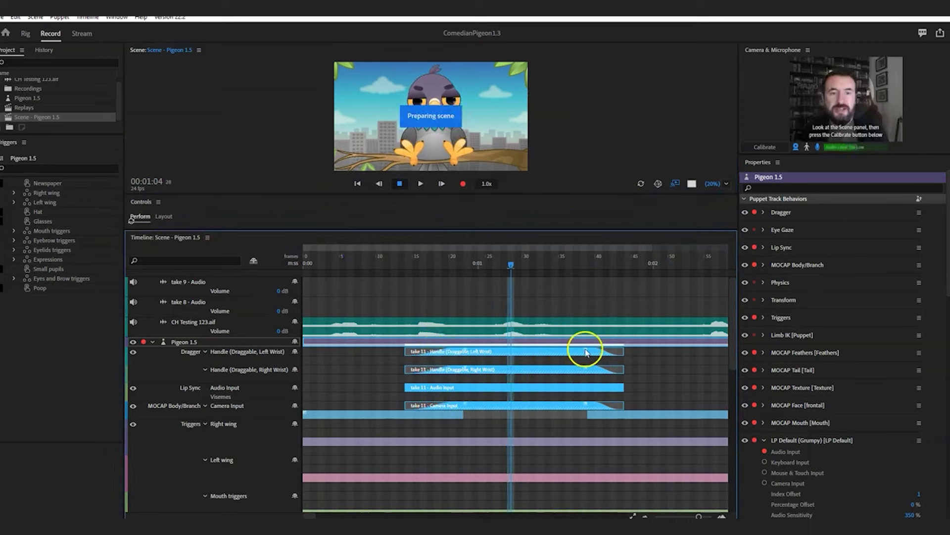
pyautogui.moveTo(403, 262); pyautogui.dragTo(342, 261)
pyautogui.click(421, 186)
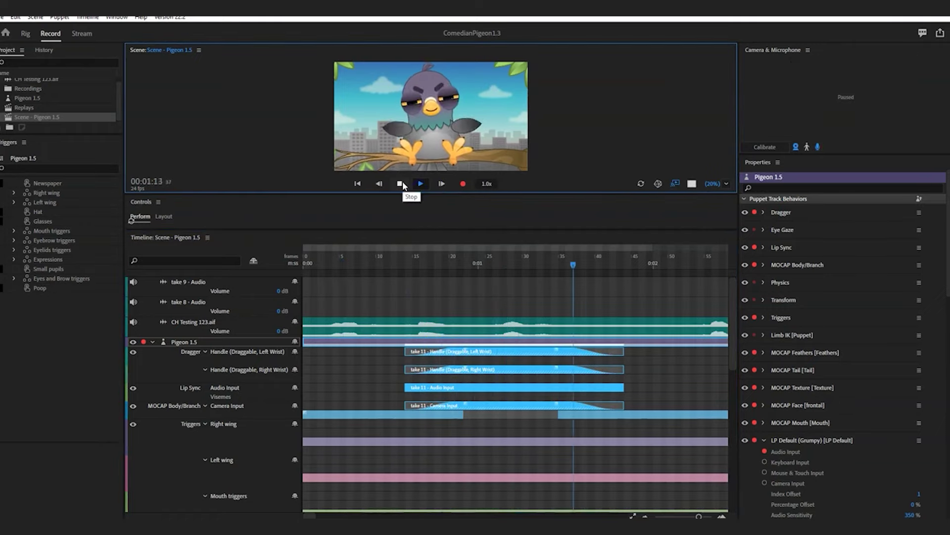
pyautogui.click(536, 288)
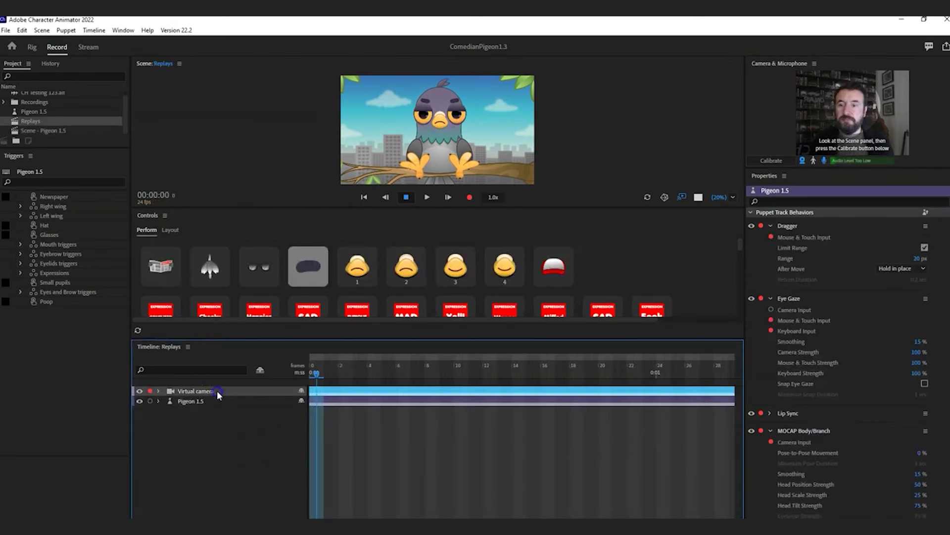
# Enlarge the Scene preview and Controls panels to show the camera's replays.
pyautogui.moveTo(378, 207); pyautogui.dragTo(381, 251)
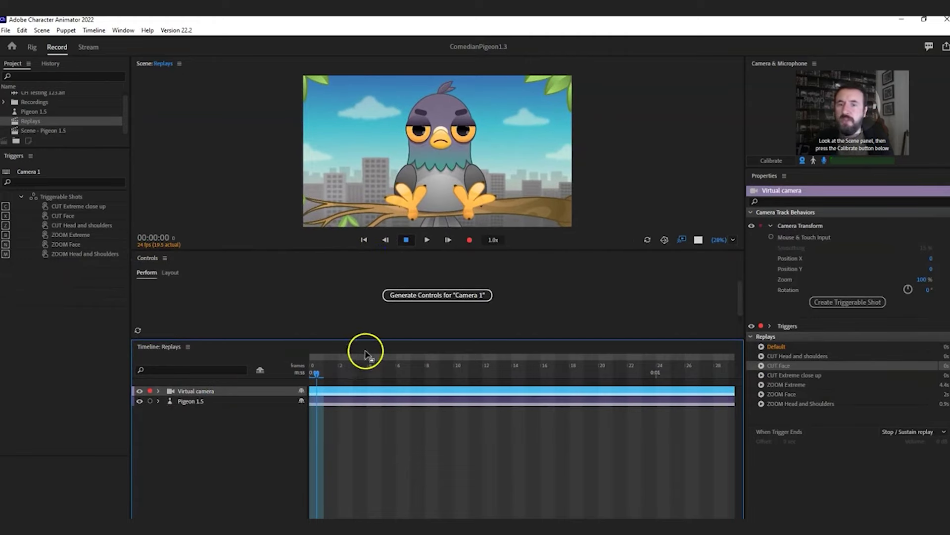
pyautogui.moveTo(367, 342); pyautogui.dragTo(369, 359)
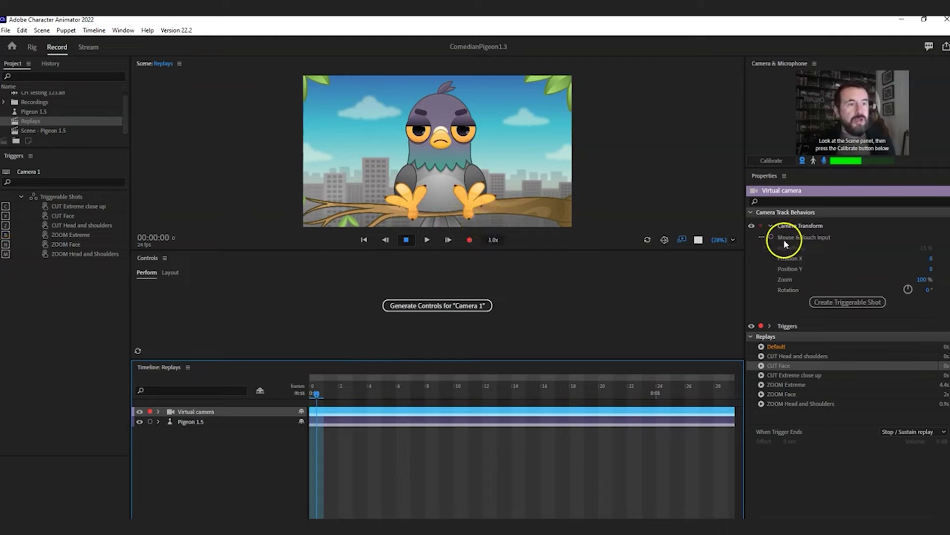
pyautogui.press('z')
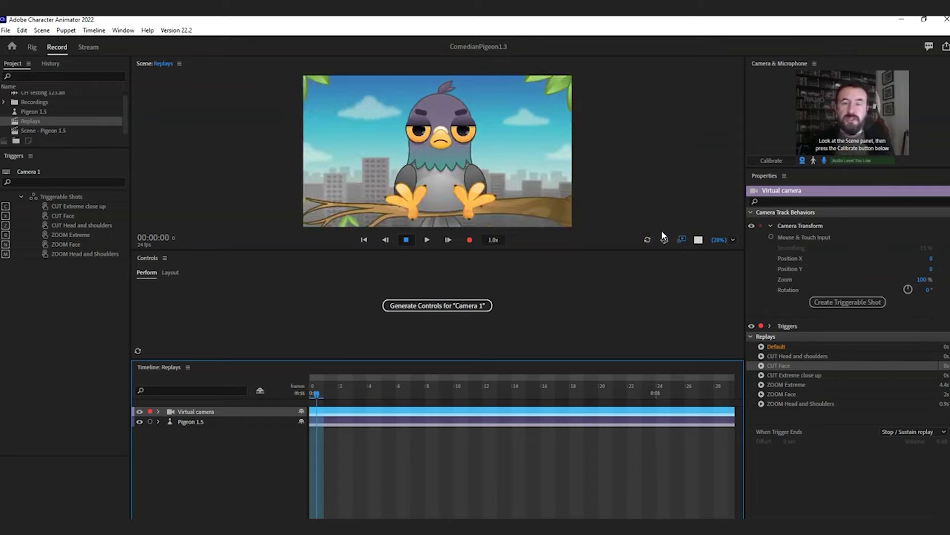
pyautogui.press('x')
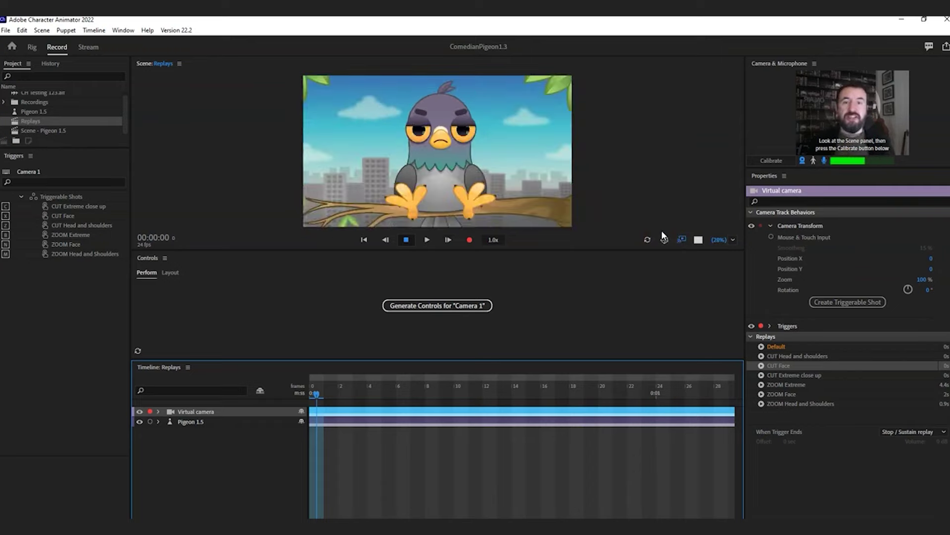
pyautogui.press('c')
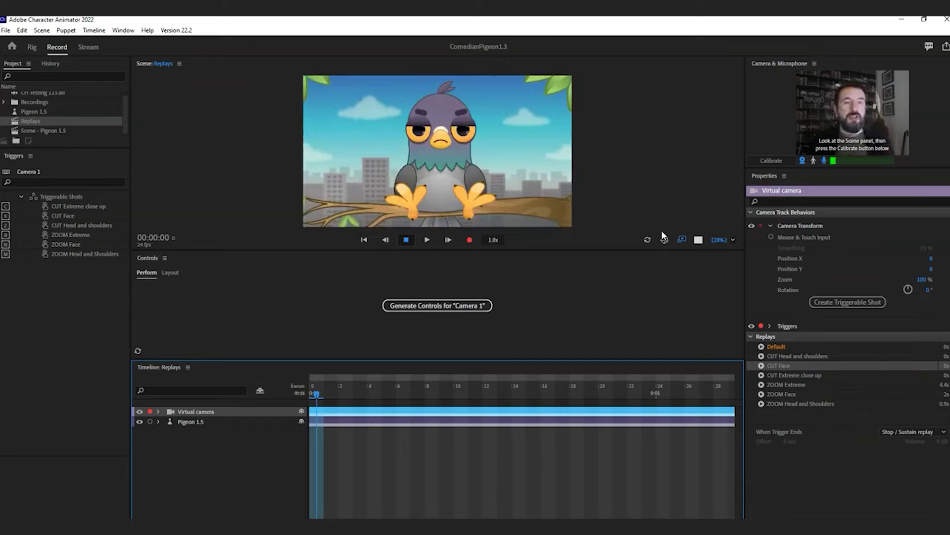
pyautogui.press('n')
pyautogui.press('c')
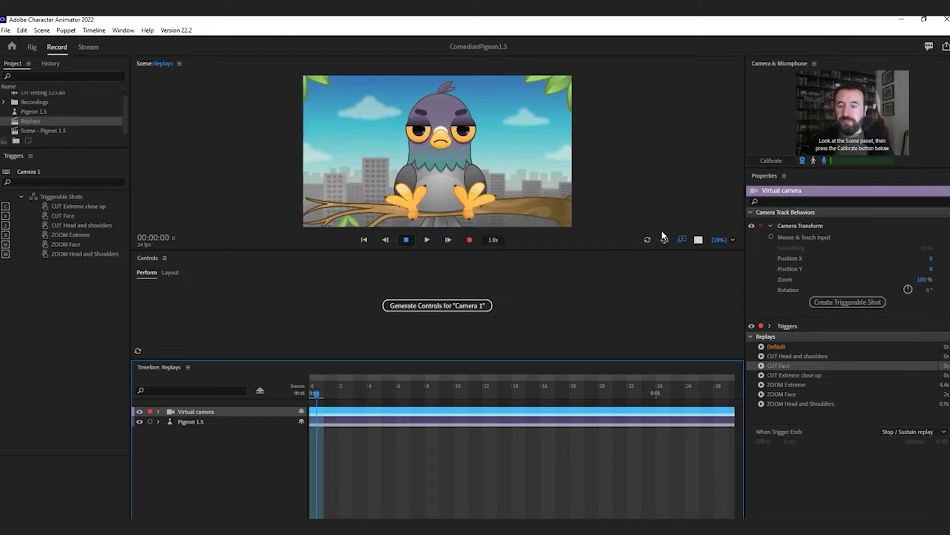
pyautogui.press('x')
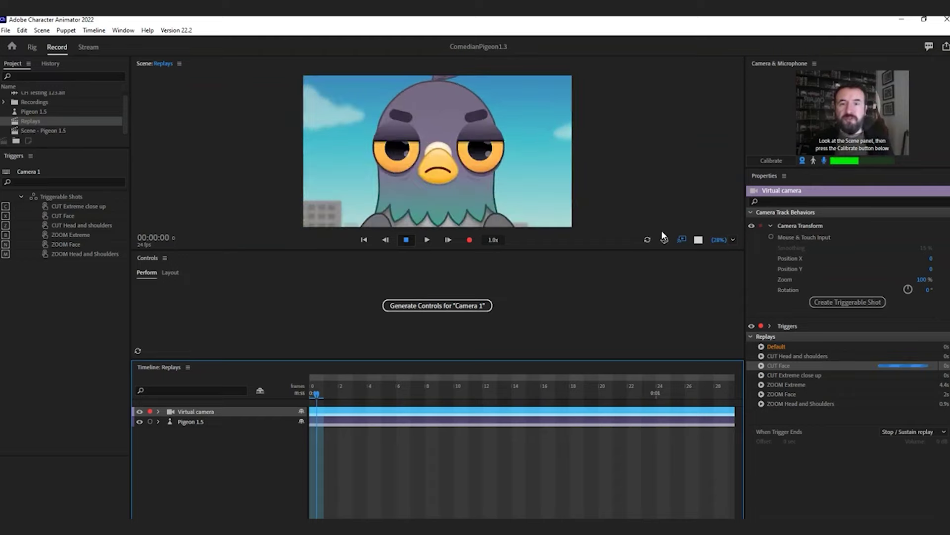
pyautogui.press('c')
pyautogui.press('x')
pyautogui.press('x')
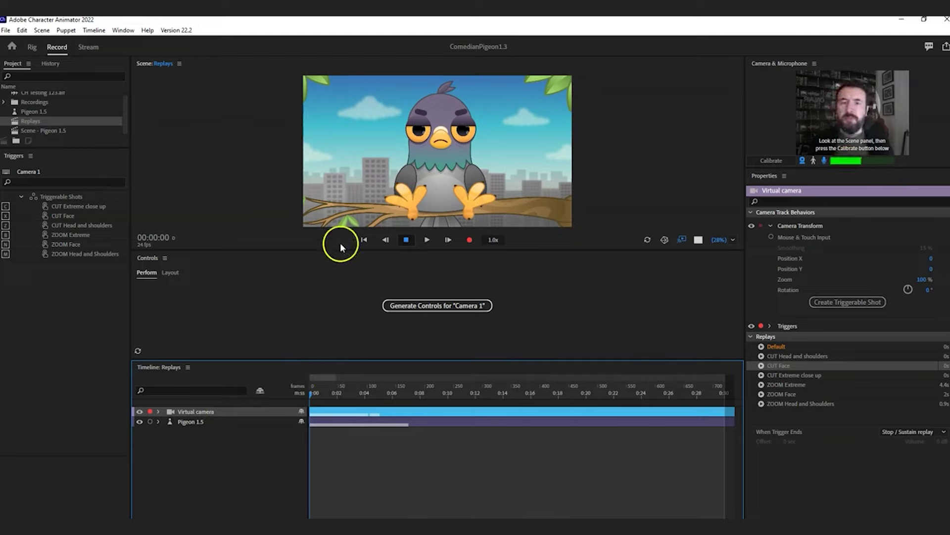
pyautogui.press('m')
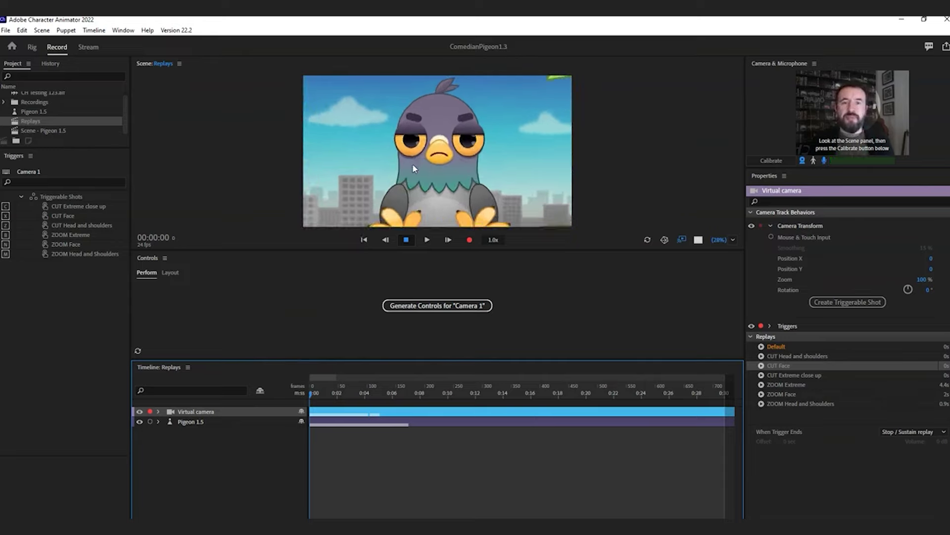
pyautogui.press('m')
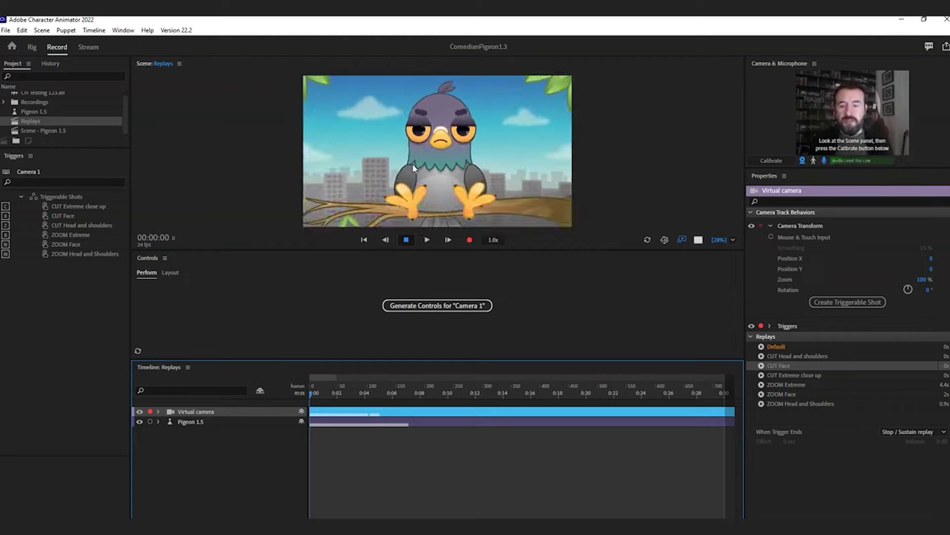
pyautogui.press('b')
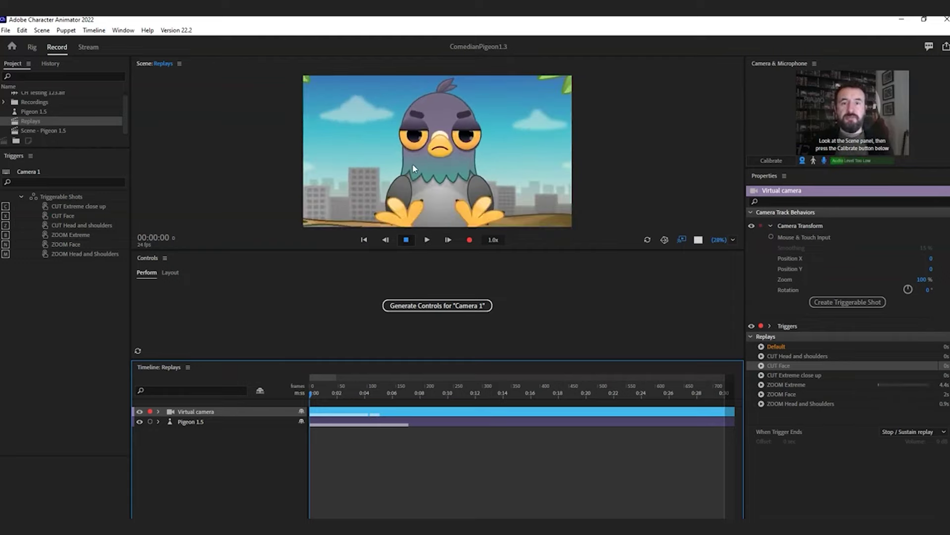
pyautogui.press('n')
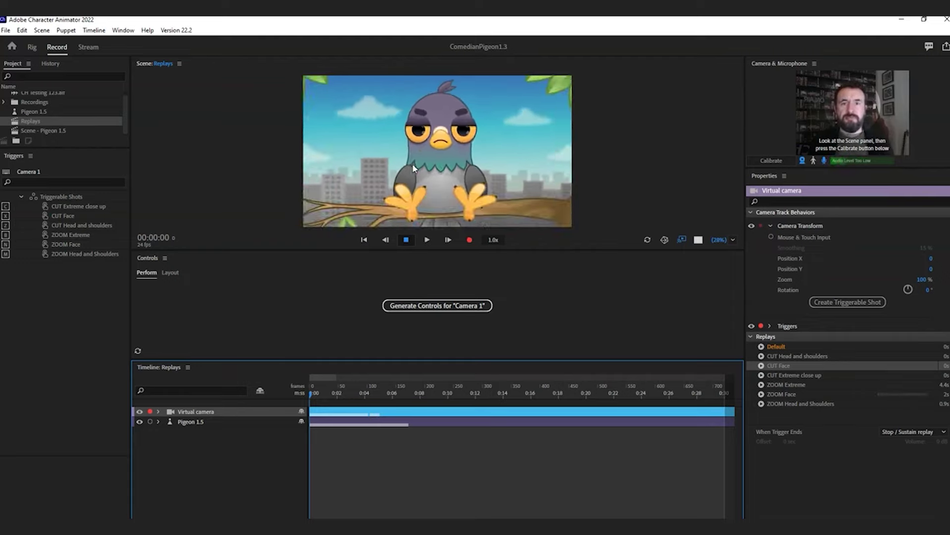
pyautogui.press('b')
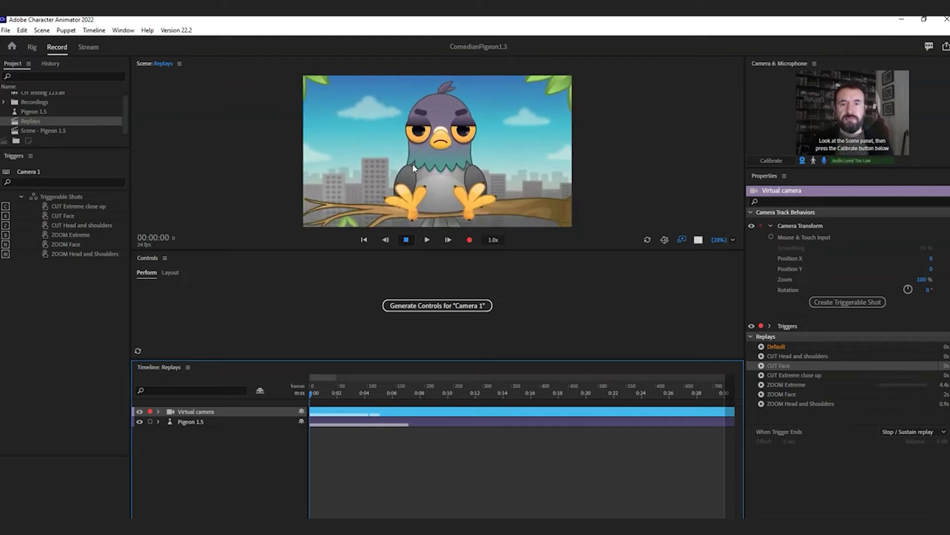
pyautogui.click(391, 162)
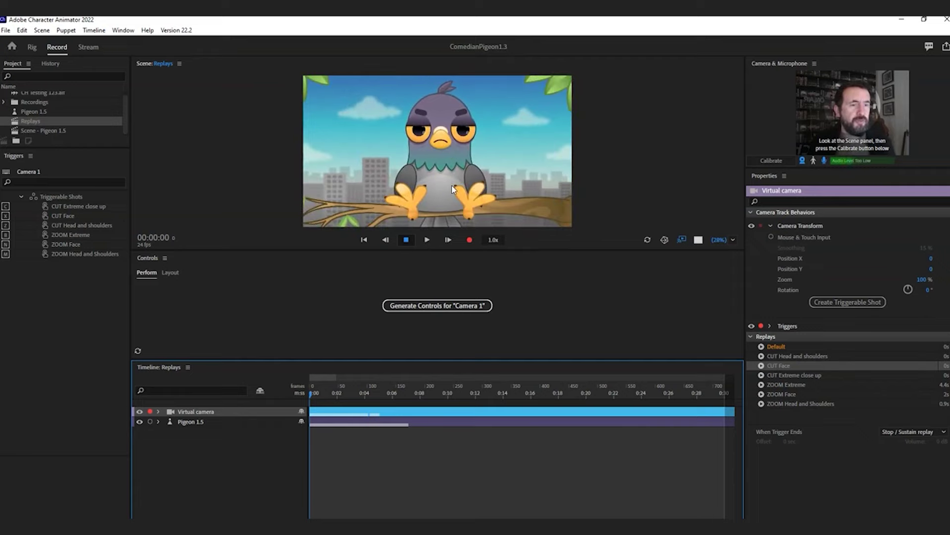
pyautogui.click(805, 364)
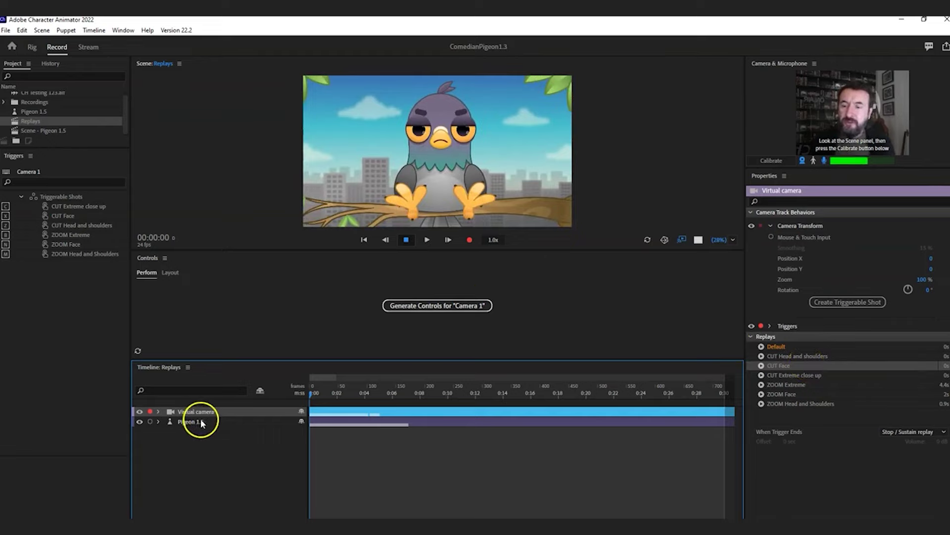
# Record-arm Pigeon 1.5, select it alone, and show its expression triggers (Confused through Eeek).
pyautogui.click(150, 422)
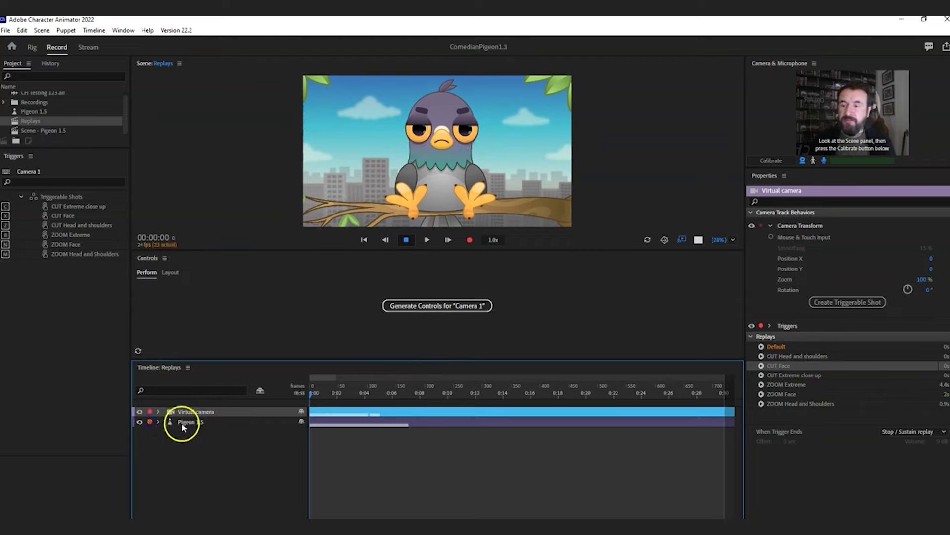
pyautogui.keyDown('shift'); pyautogui.click(184, 423); pyautogui.keyUp('shift')
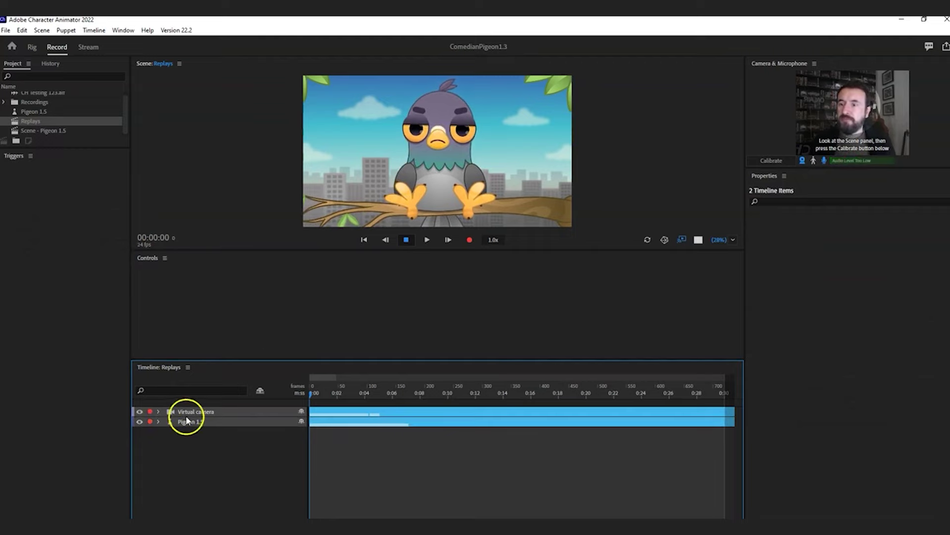
pyautogui.click(186, 419)
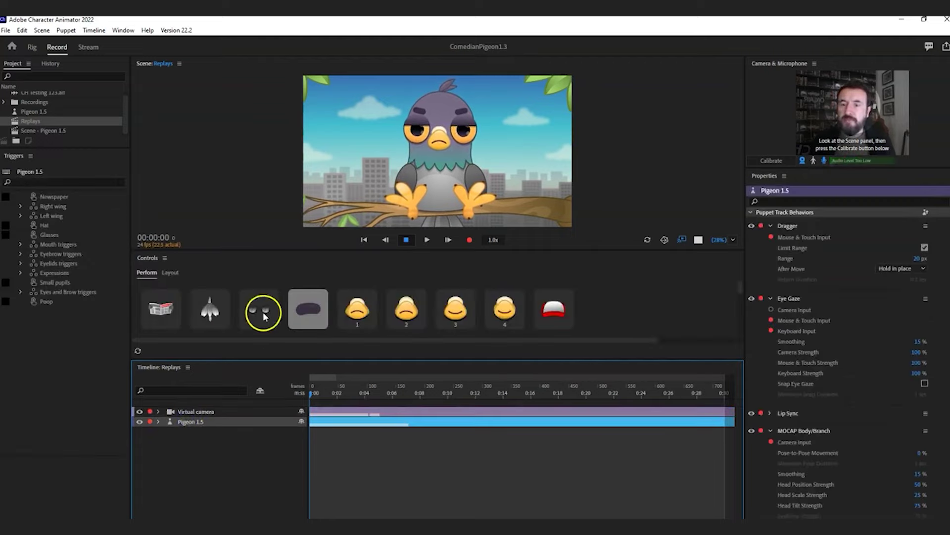
pyautogui.scroll(-2, 263, 317)
pyautogui.moveTo(263, 317); pyautogui.dragTo(421, 151)
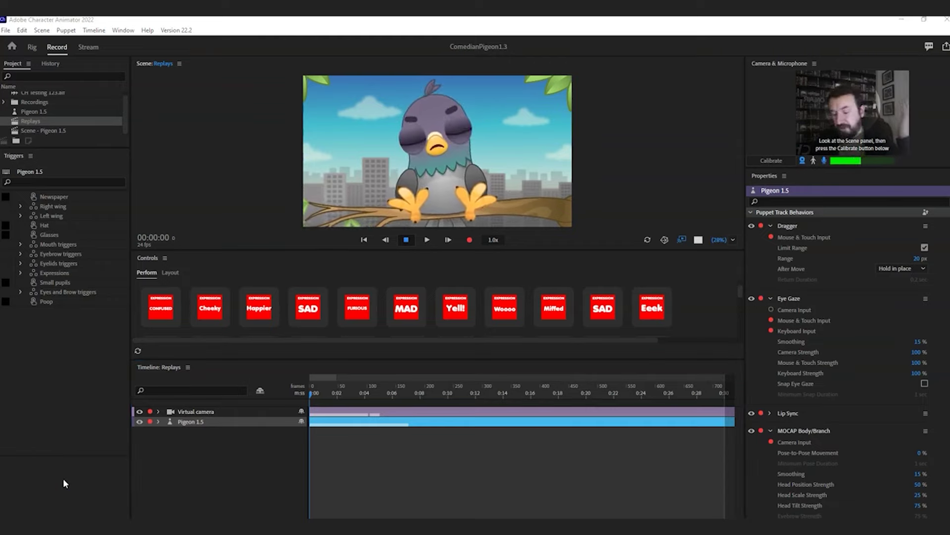
pyautogui.click(315, 335)
pyautogui.click(303, 397)
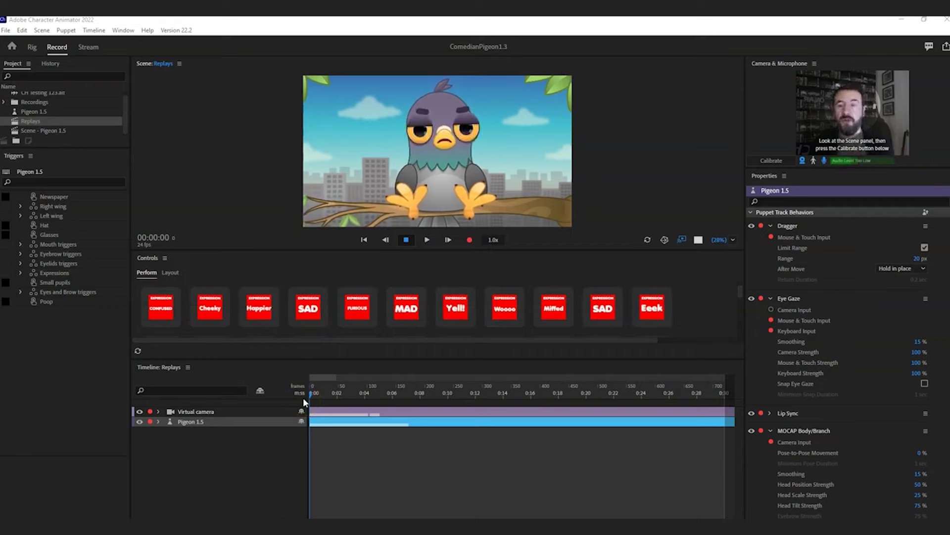
# Expand Pigeon 1.5 to show its Dragger Handle (Draggable, Left Wrist) take row.
pyautogui.click(371, 403)
pyautogui.click(601, 472)
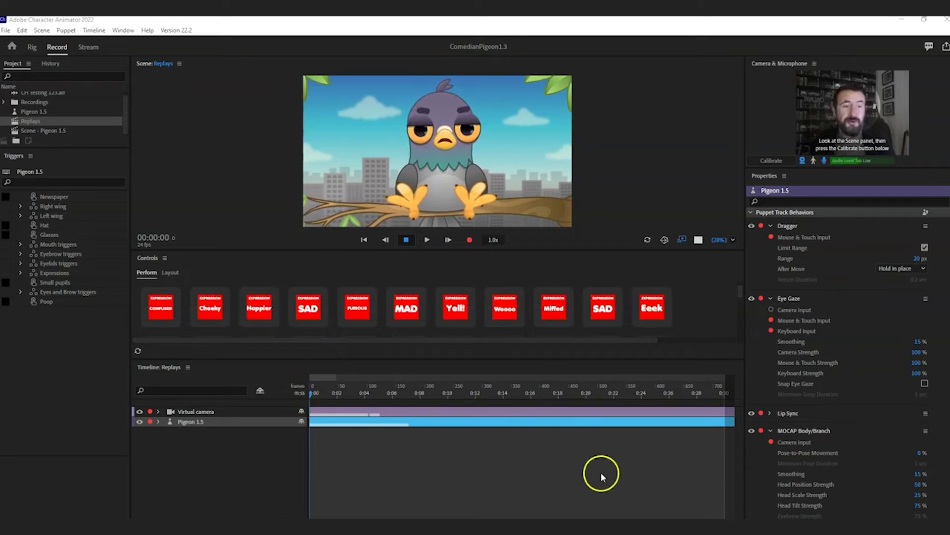
pyautogui.click(160, 421)
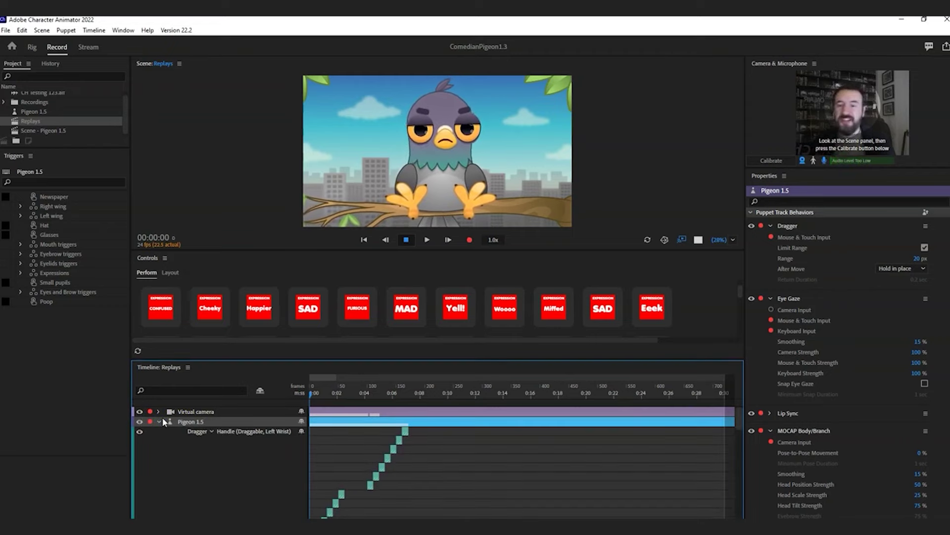
pyautogui.click(314, 389)
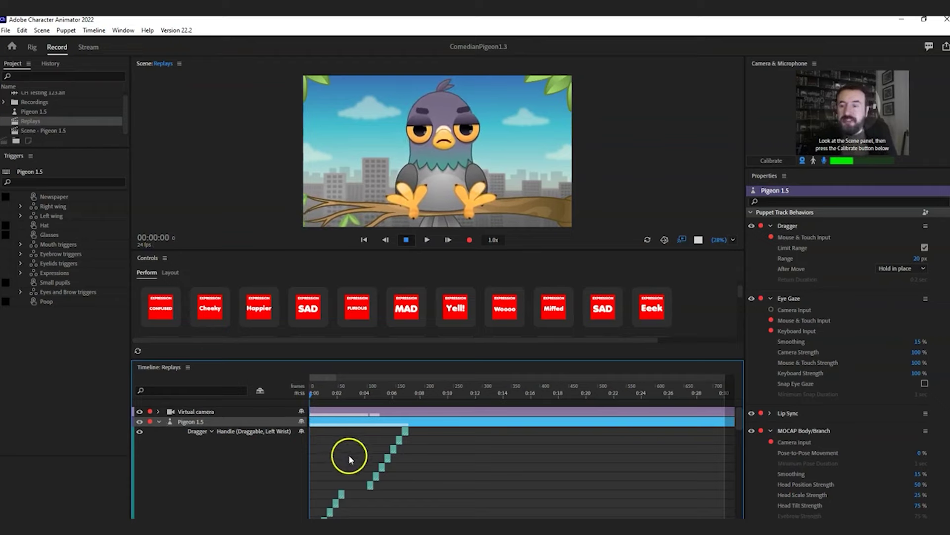
pyautogui.scroll(-5, 364, 470)
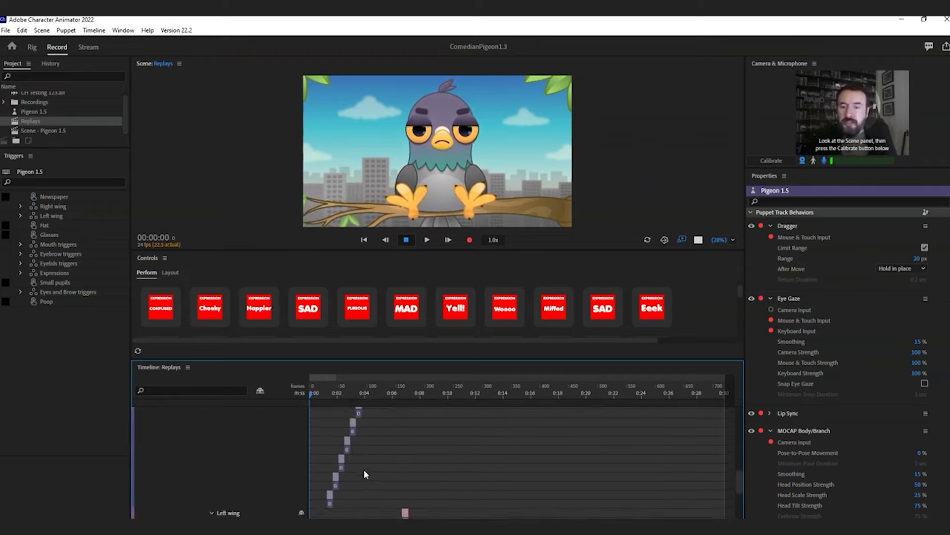
pyautogui.scroll(-3, 364, 472)
pyautogui.scroll(3, 364, 474)
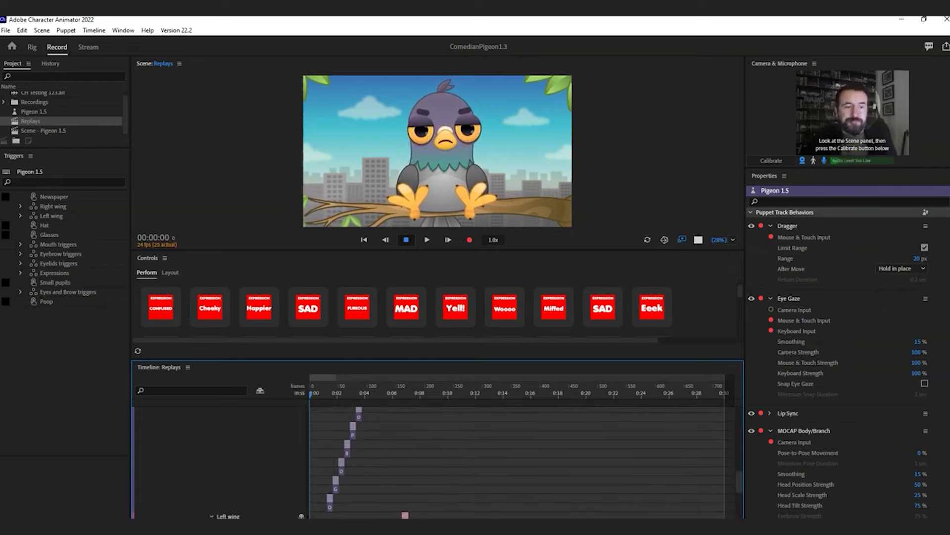
pyautogui.moveTo(741, 477); pyautogui.dragTo(740, 418)
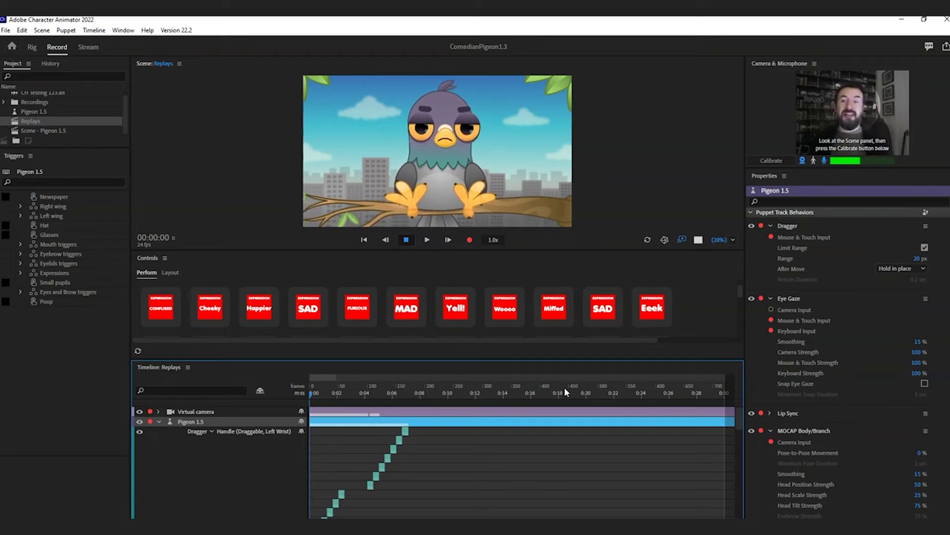
# Expand and select the Virtual camera track, then copy the CUT Head and shoulders replay.
pyautogui.click(158, 410)
pyautogui.click(191, 411)
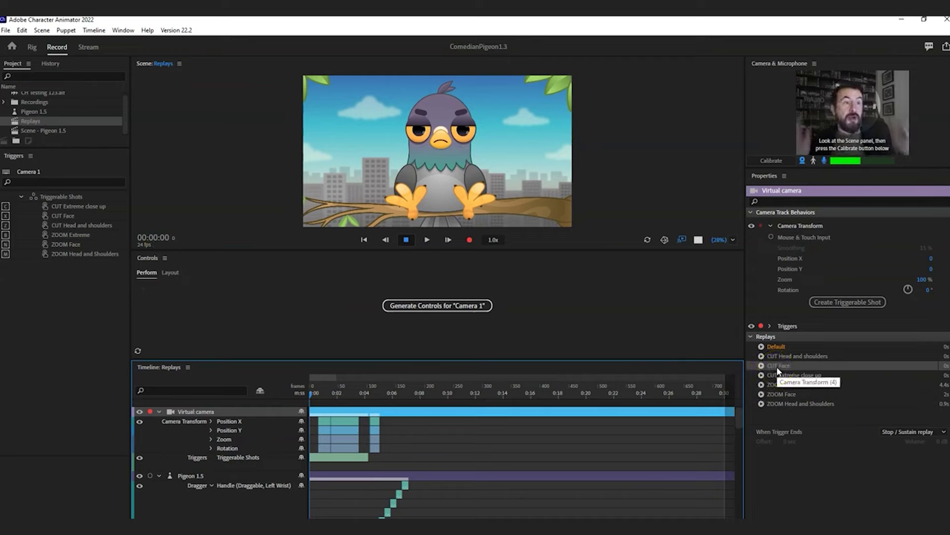
pyautogui.click(786, 357)
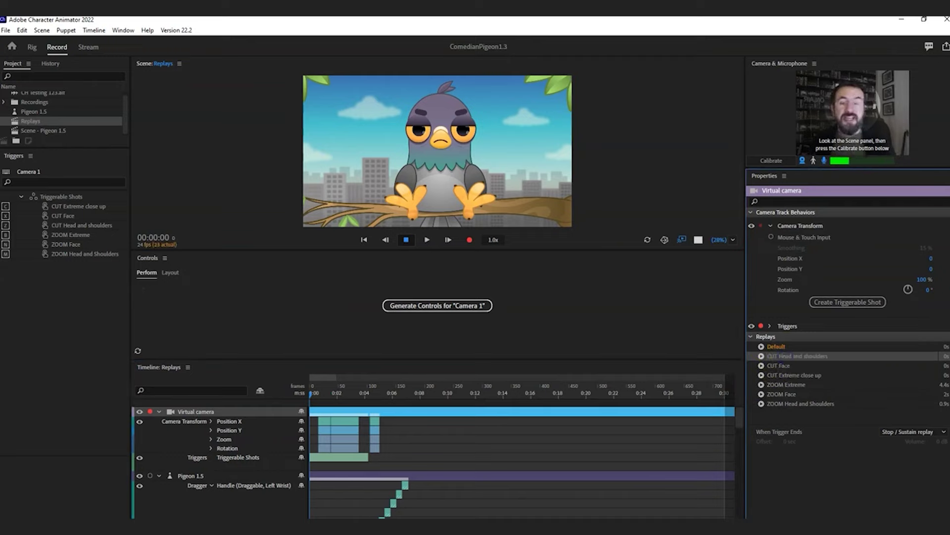
pyautogui.click(24, 30)
pyautogui.click(30, 79)
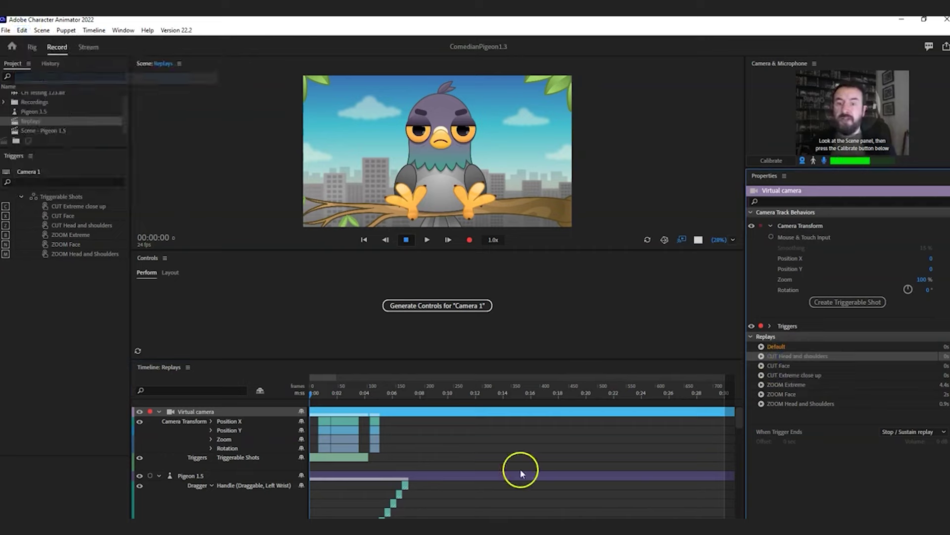
pyautogui.click(322, 412)
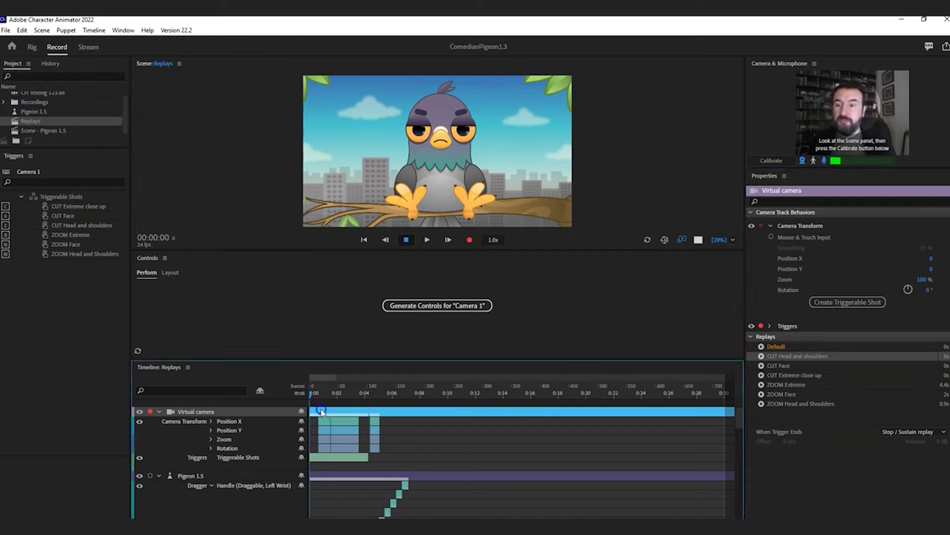
# Paste the camera replay onto the Virtual camera track and move it to start near frame 1.
pyautogui.click(22, 30)
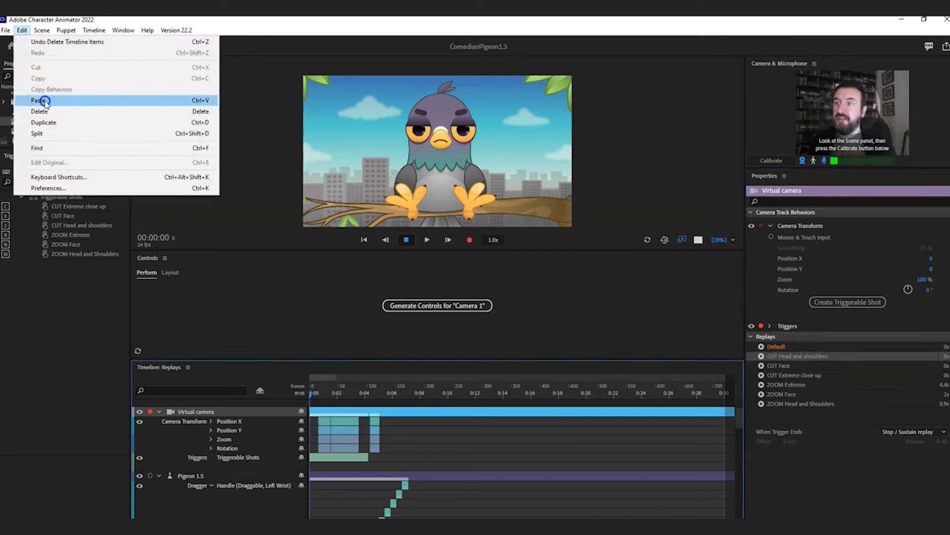
pyautogui.click(29, 99)
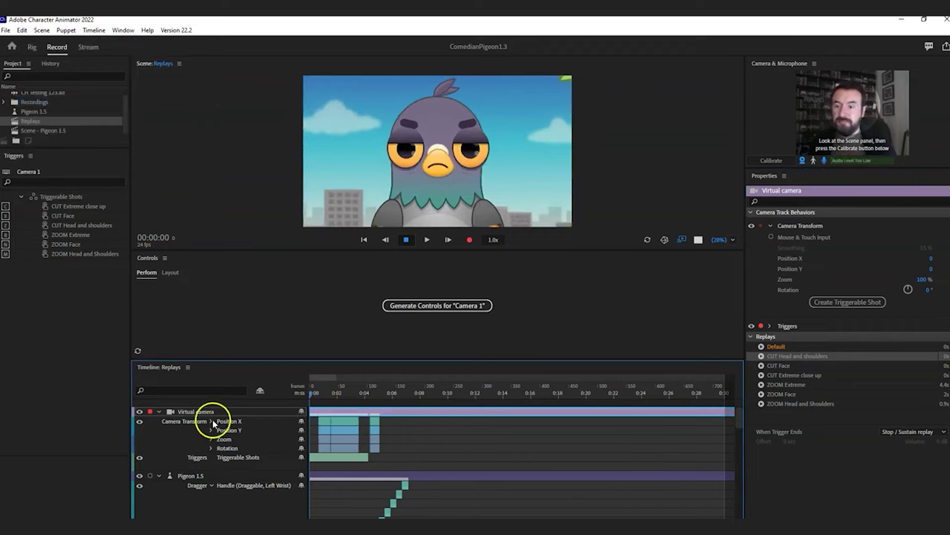
pyautogui.press('=')
pyautogui.press('=')
pyautogui.press('=')
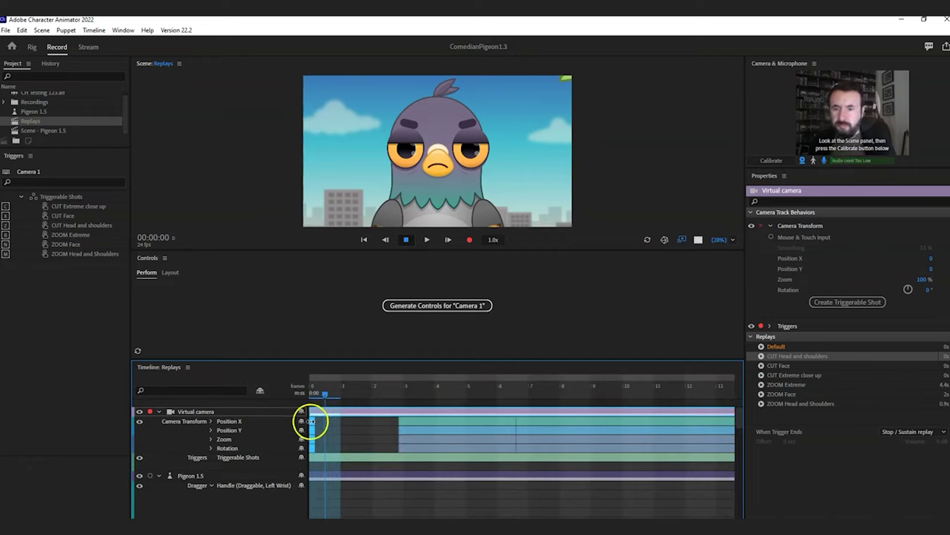
pyautogui.moveTo(314, 420); pyautogui.dragTo(366, 424)
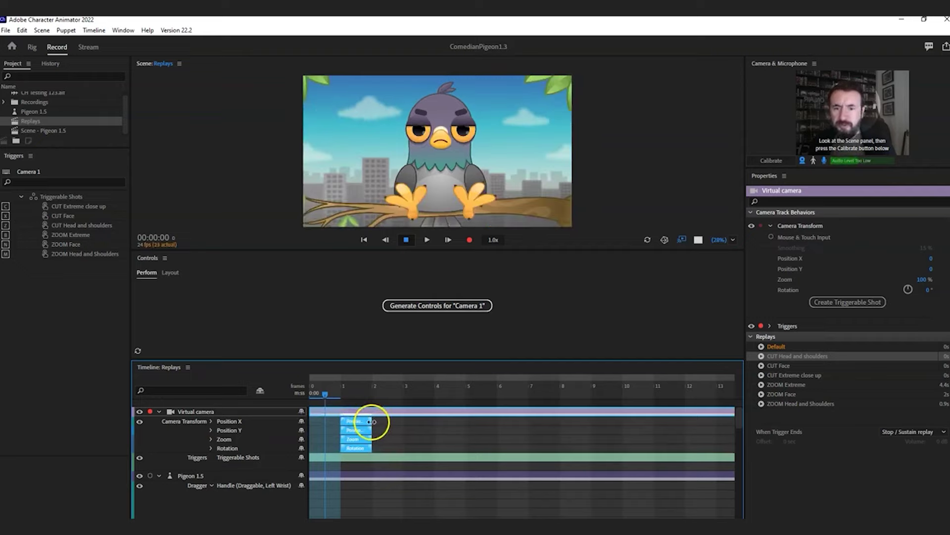
# Lengthen the camera take's blend-in and preview the zoom over the first frames.
pyautogui.moveTo(329, 392)
pyautogui.mouseDown()
pyautogui.moveTo(520, 392)
pyautogui.moveTo(345, 414)
pyautogui.moveTo(436, 424)
pyautogui.mouseUp()
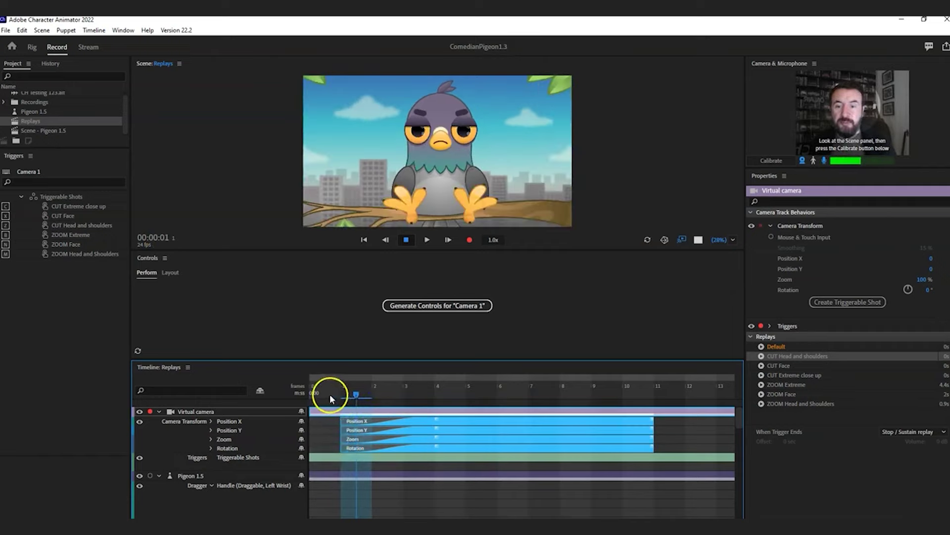
pyautogui.click(388, 393)
pyautogui.moveTo(435, 422); pyautogui.dragTo(630, 436)
pyautogui.click(344, 391)
pyautogui.moveTo(337, 392)
pyautogui.mouseDown()
pyautogui.moveTo(609, 393)
pyautogui.moveTo(341, 394)
pyautogui.mouseUp()
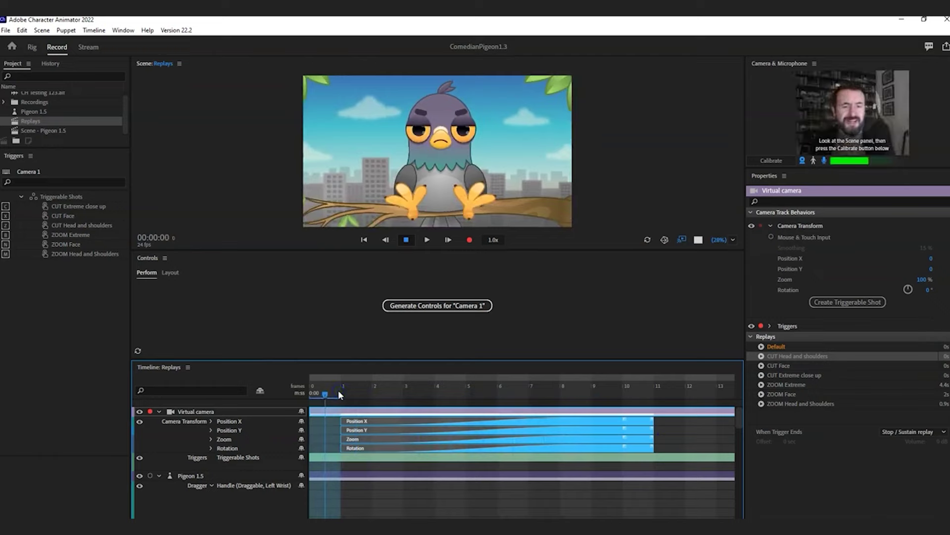
pyautogui.moveTo(518, 529)
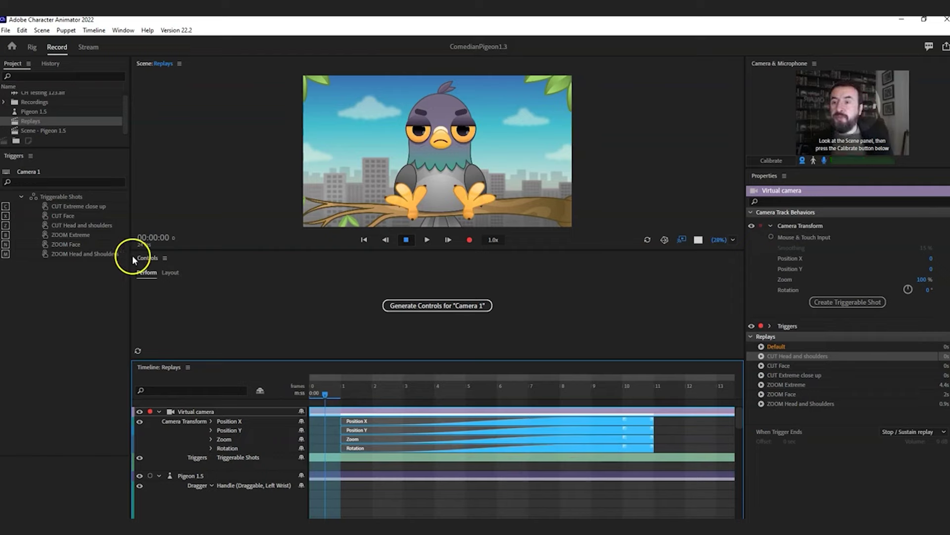
# Select Pigeon 1.5 and its Replays timeline track to show its track behaviors and triggers.
pyautogui.click(38, 110)
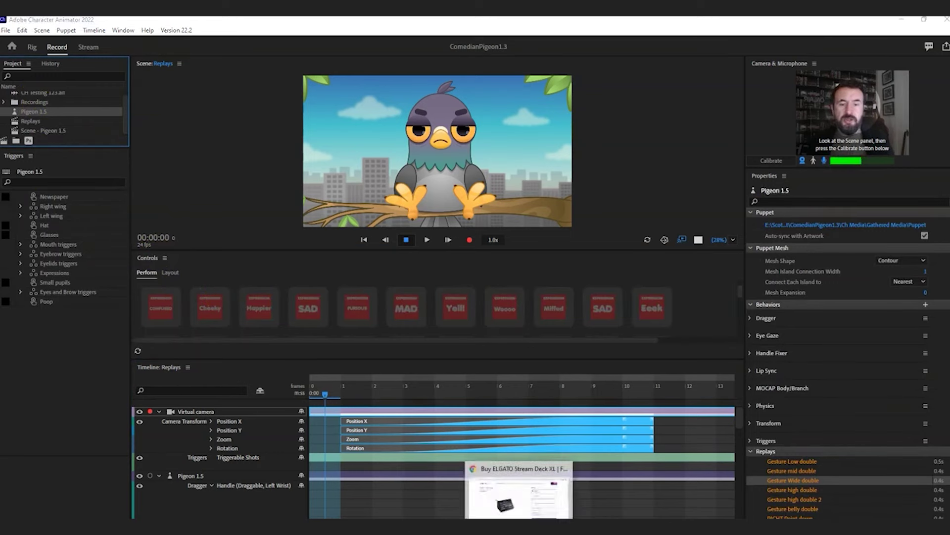
pyautogui.click(520, 488)
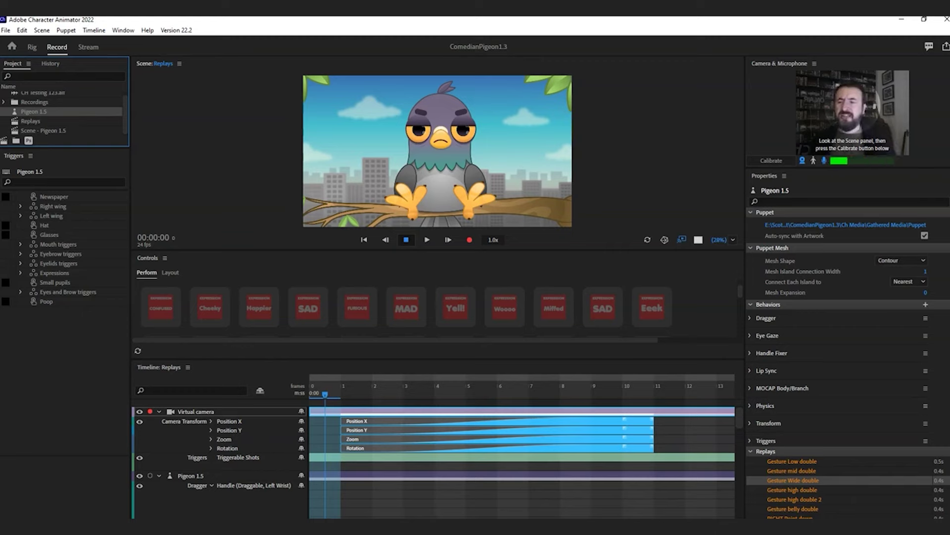
pyautogui.click(203, 476)
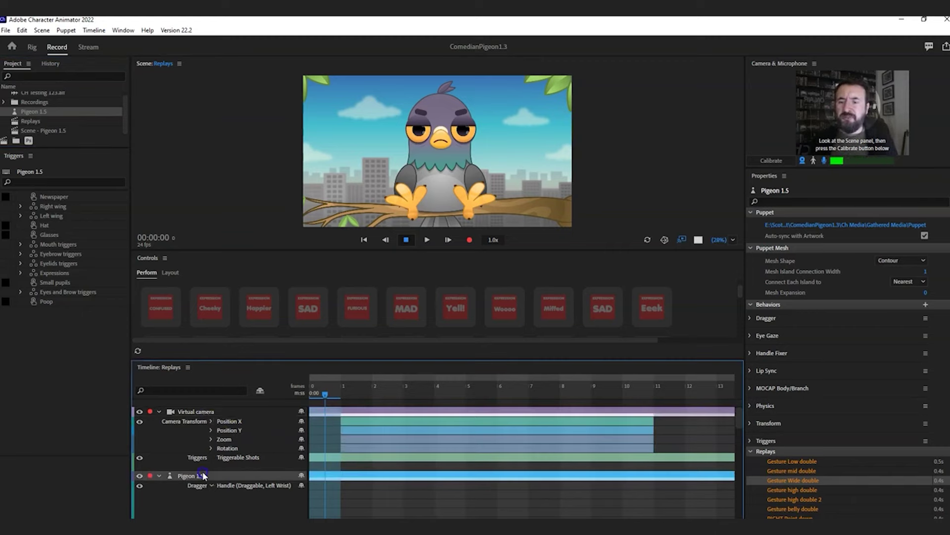
pyautogui.click(229, 473)
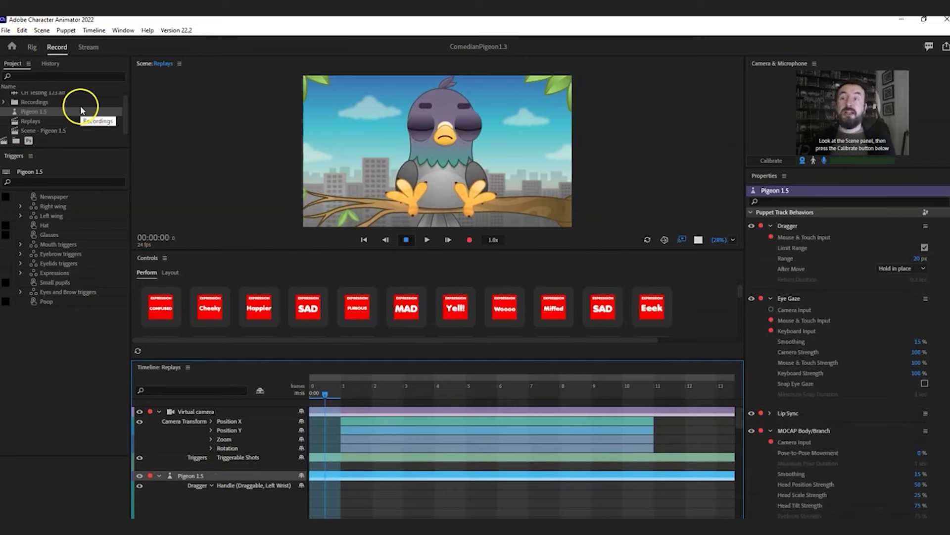
# Import the Pigeon 1.2 puppet file from the Puppet folder into the project.
pyautogui.click(6, 30)
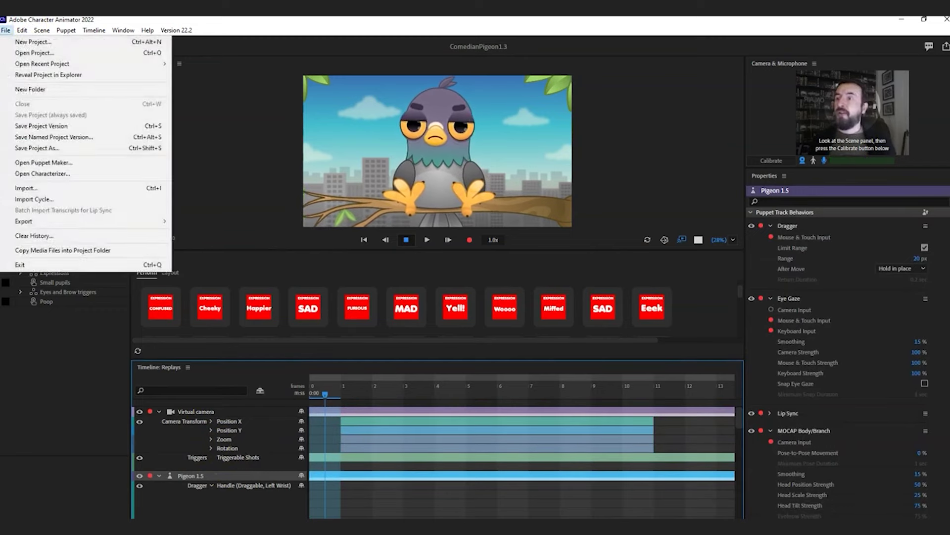
pyautogui.click(6, 31)
pyautogui.click(7, 31)
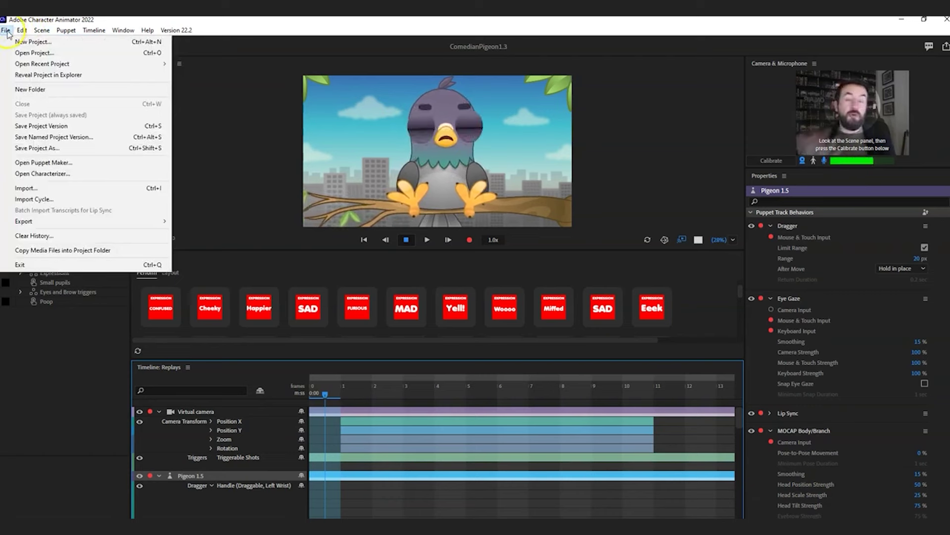
pyautogui.click(30, 188)
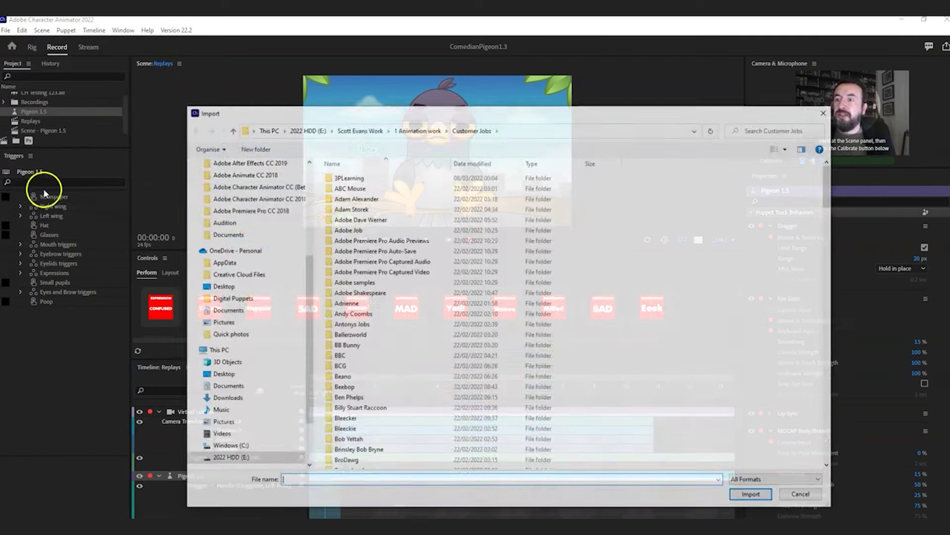
pyautogui.click(363, 272)
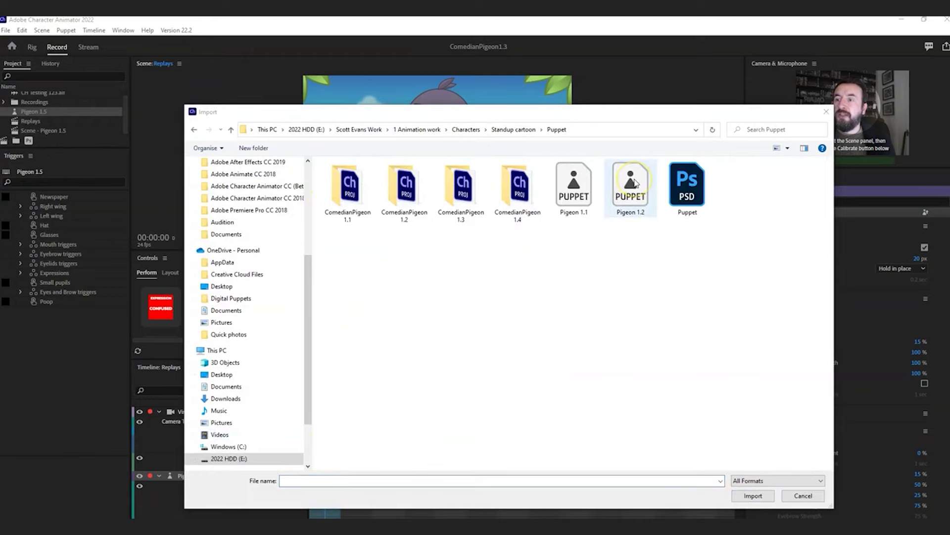
pyautogui.click(633, 183)
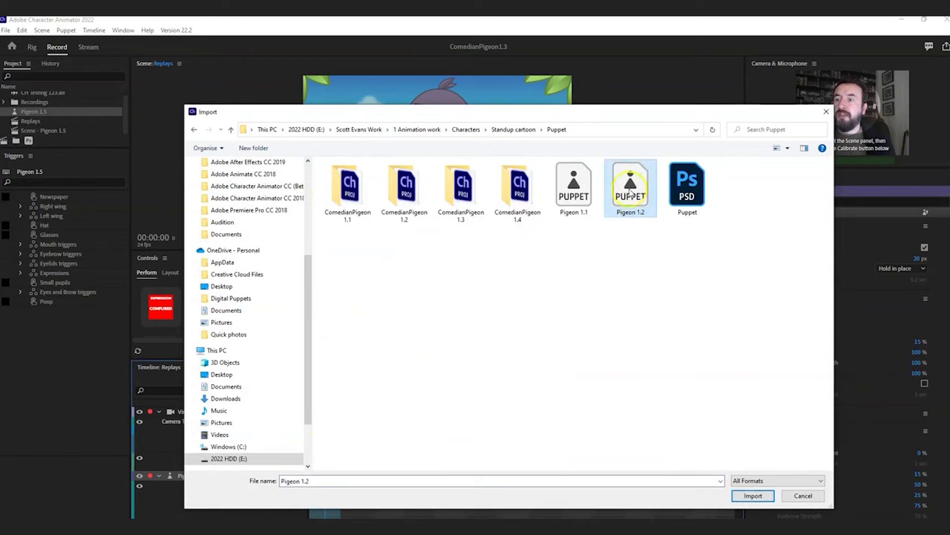
pyautogui.click(753, 496)
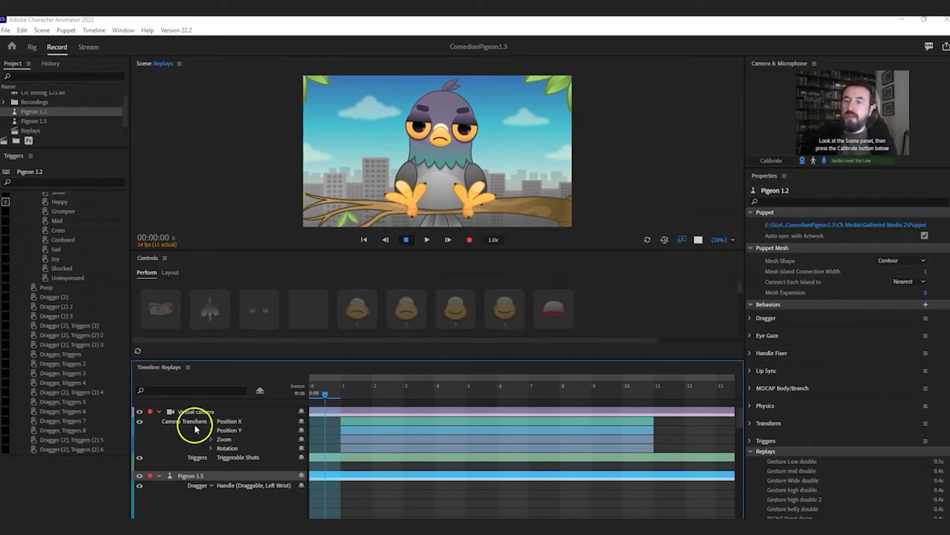
pyautogui.click(189, 476)
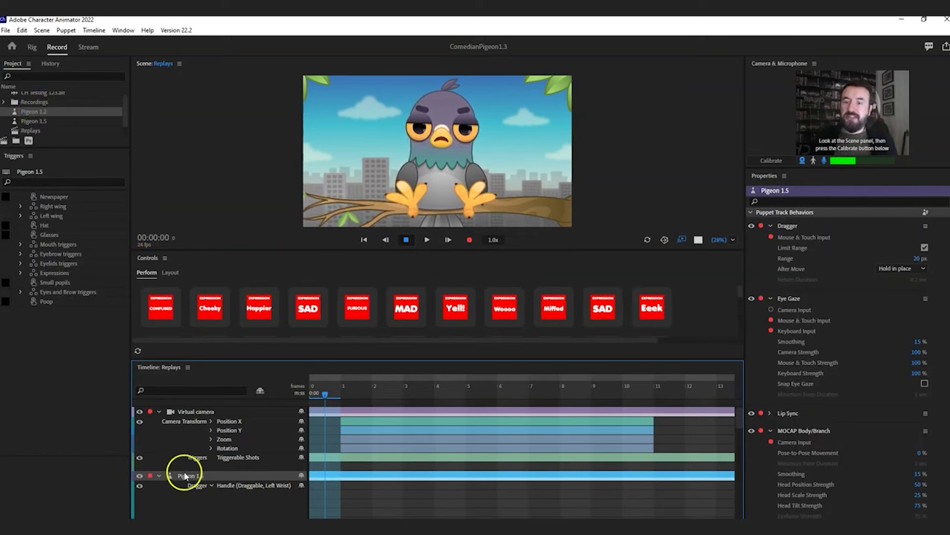
# Replace the Pigeon 1.5 track with Pigeon 1.2, then undo the swap.
pyautogui.rightClick(38, 117)
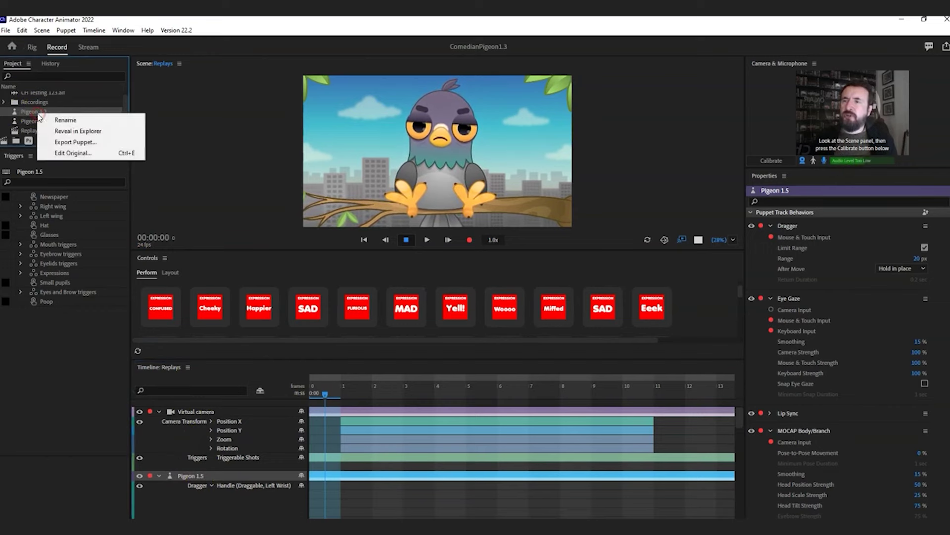
pyautogui.click(203, 478)
pyautogui.rightClick(202, 478)
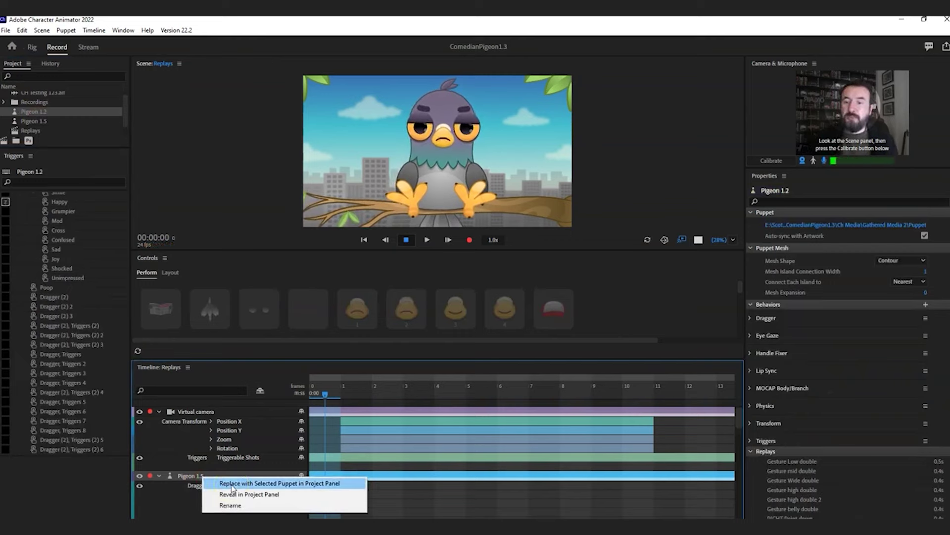
pyautogui.click(310, 485)
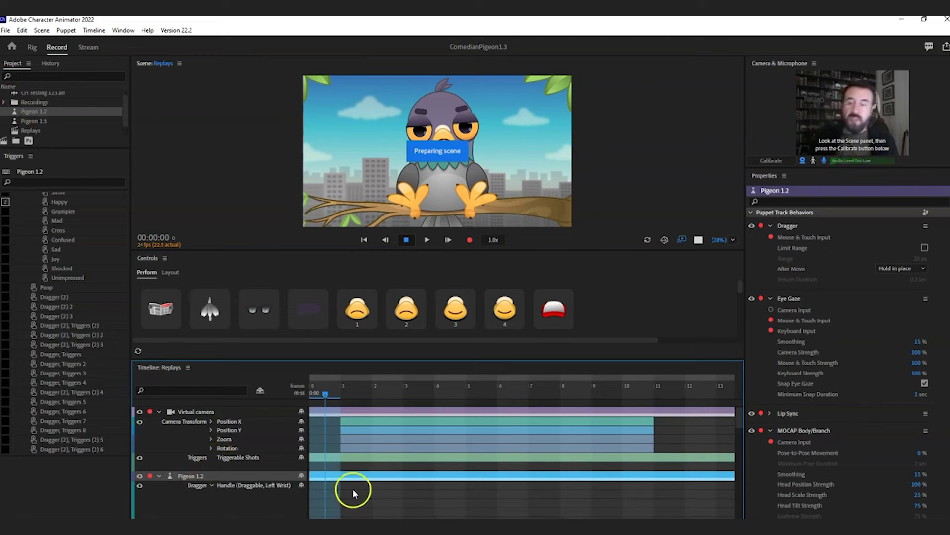
pyautogui.hotkey('ctrl', 'z')
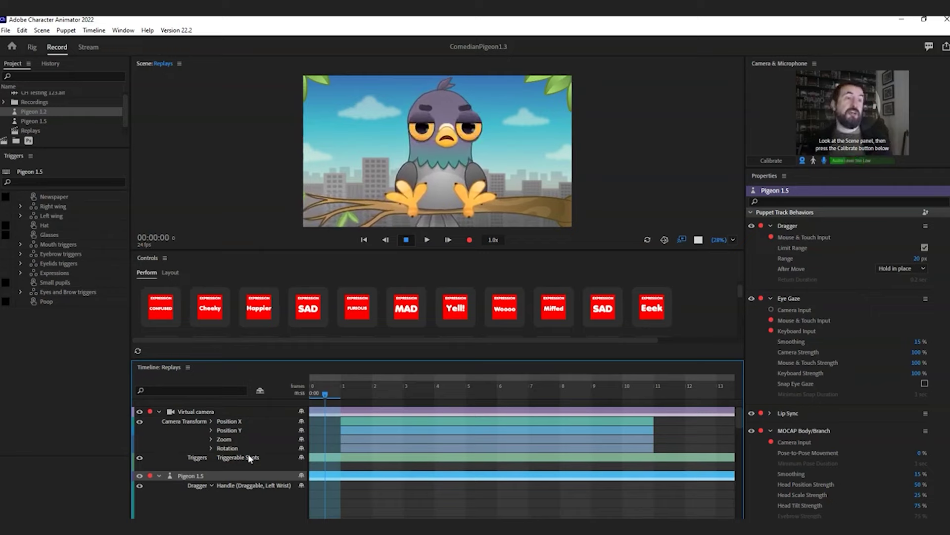
# Give Pigeon 1.5 the Cheeky expression and enlarge the project list panel.
pyautogui.click(201, 465)
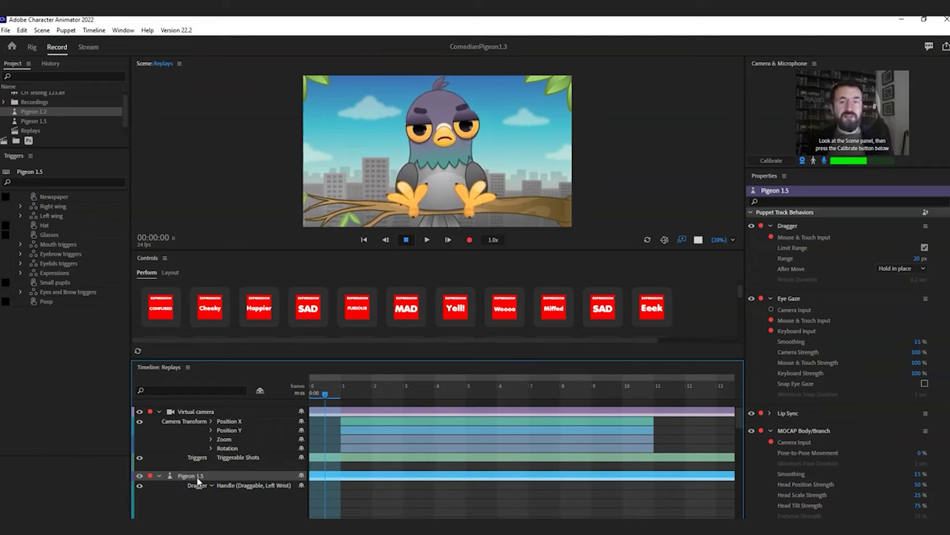
pyautogui.moveTo(227, 450); pyautogui.dragTo(262, 440)
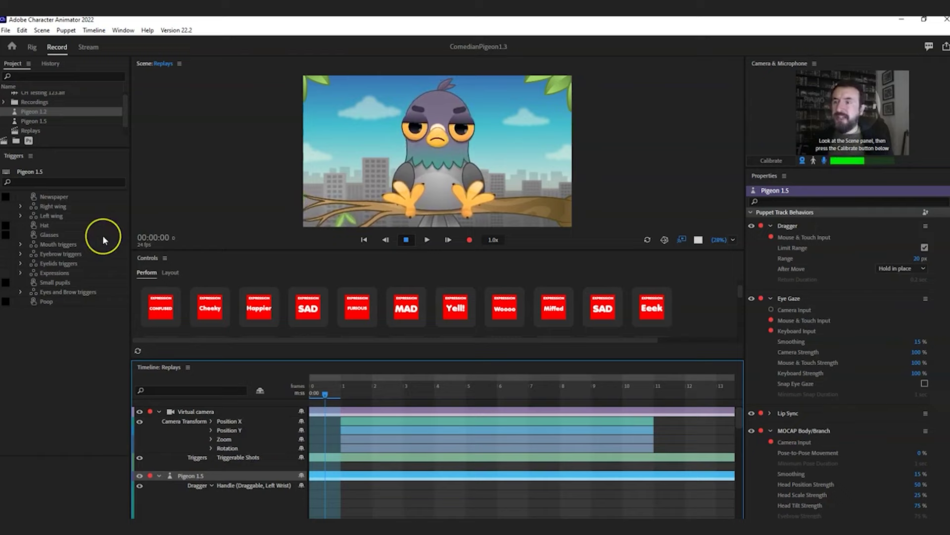
pyautogui.click(210, 308)
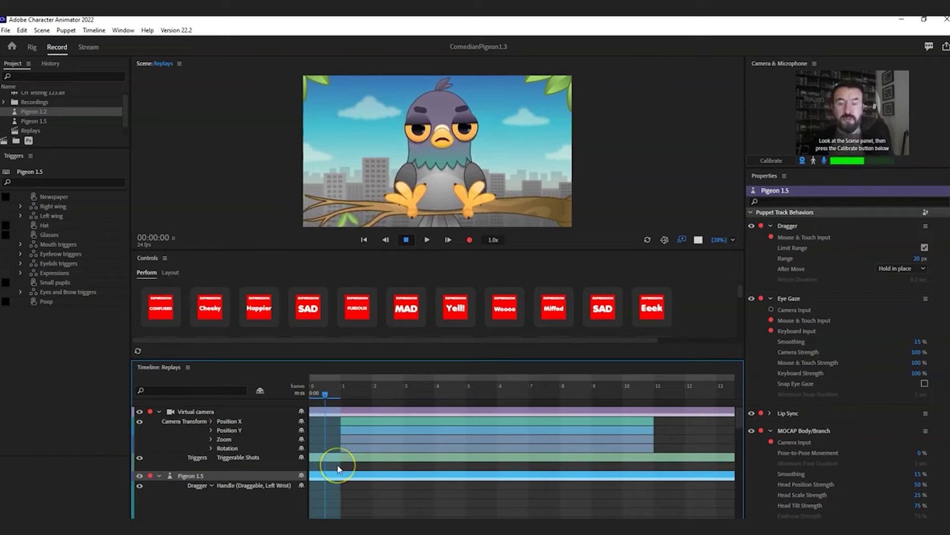
pyautogui.click(84, 109)
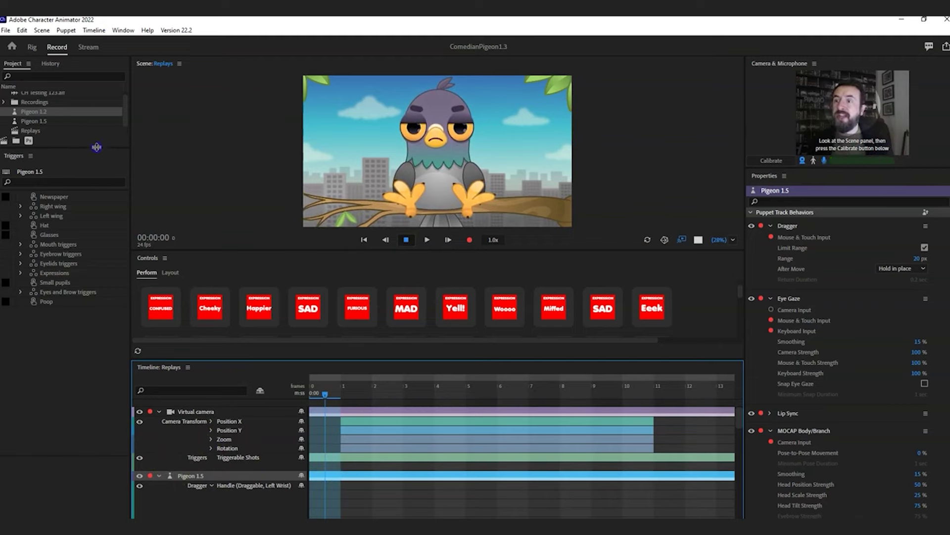
pyautogui.moveTo(94, 148); pyautogui.dragTo(97, 256)
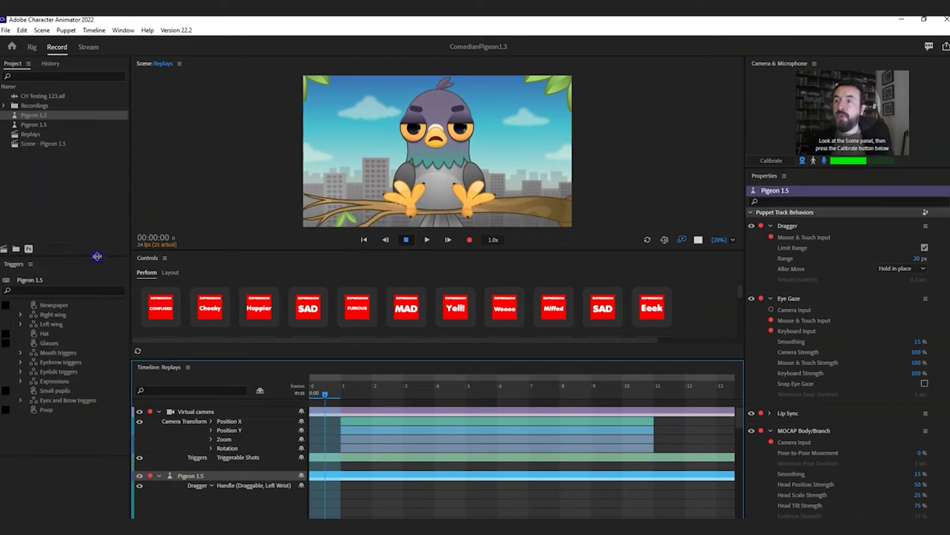
# Duplicate the Scene - Pigeon 1.5 scene with Edit > Duplicate and name the copy 'animation 2'.
pyautogui.click(40, 134)
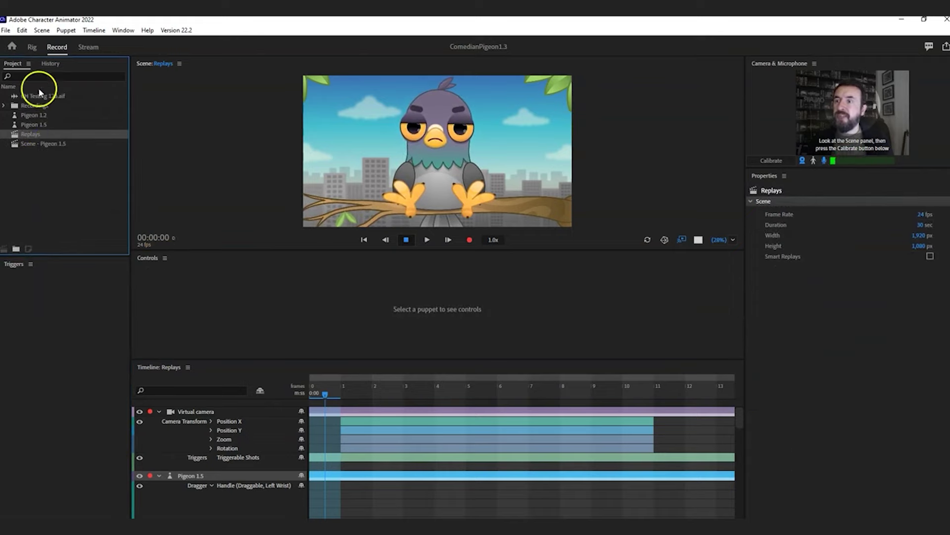
pyautogui.click(42, 144)
pyautogui.click(22, 30)
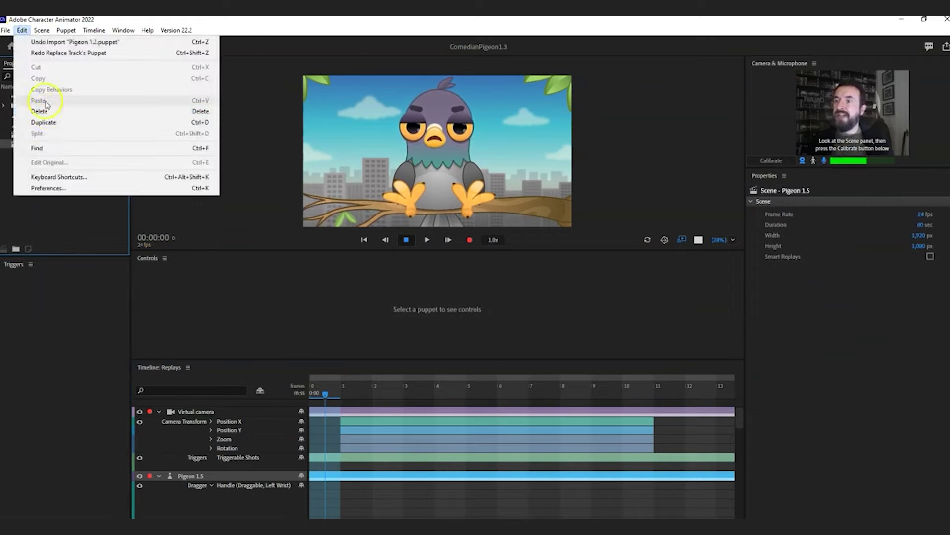
pyautogui.click(55, 122)
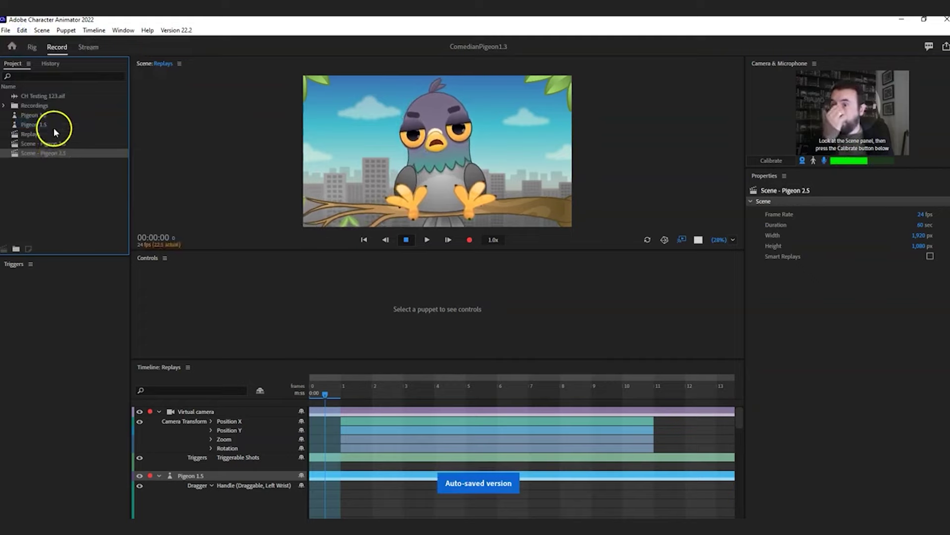
pyautogui.click(63, 155)
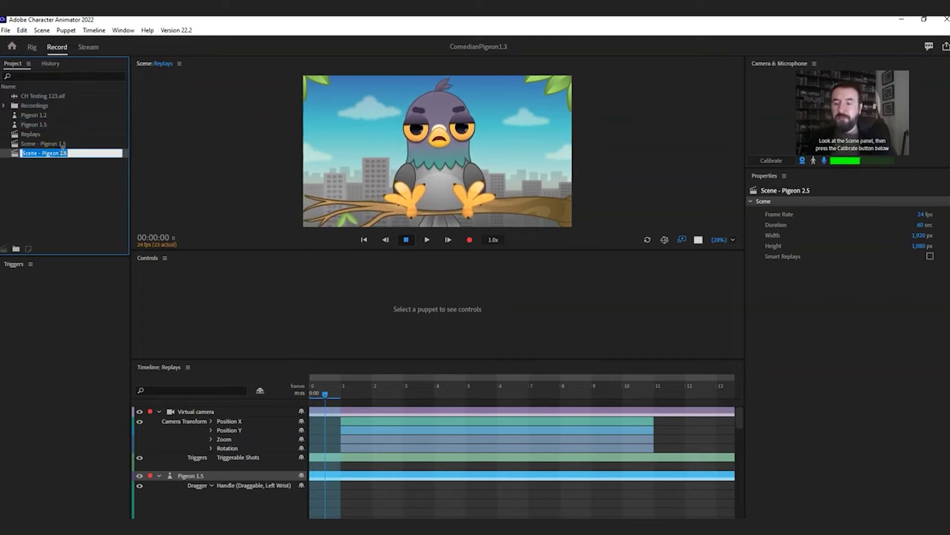
pyautogui.write('animation 2')
pyautogui.press('Return')
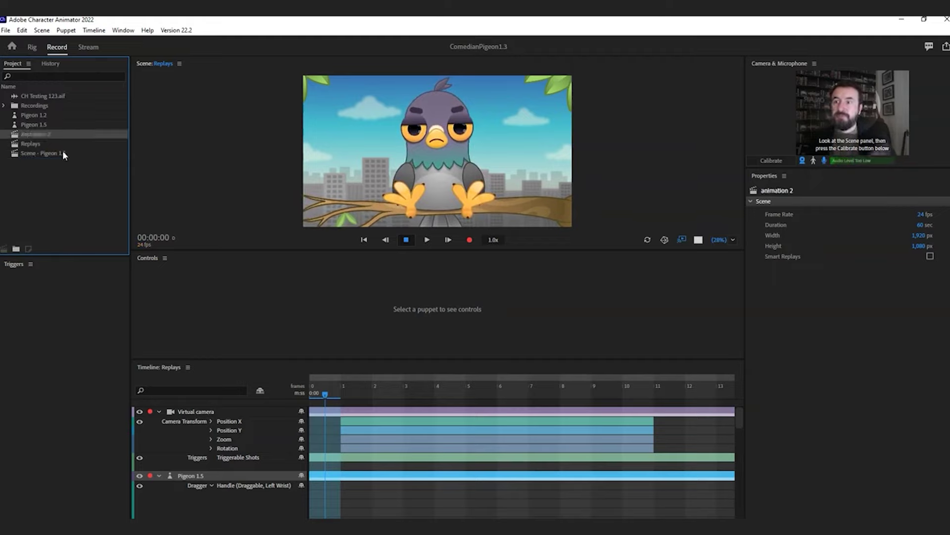
pyautogui.click(179, 185)
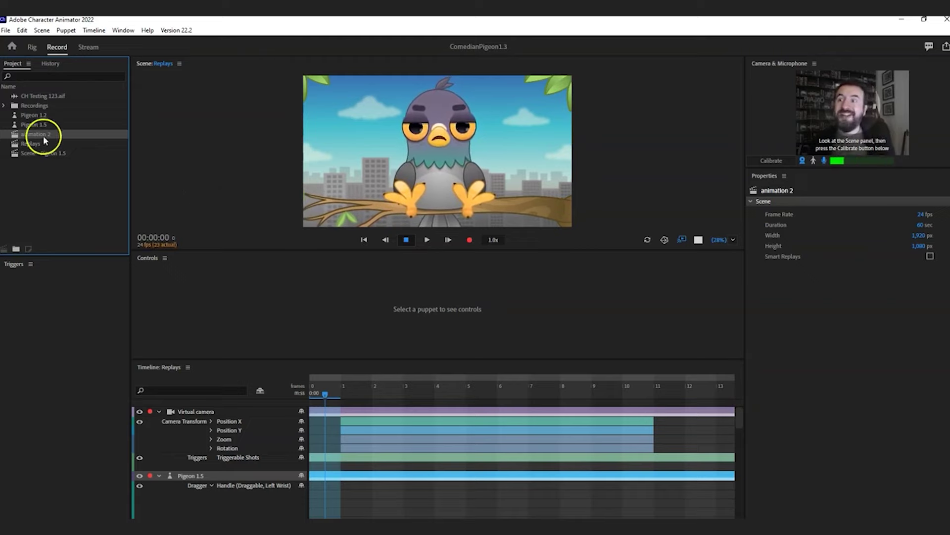
# Drag Pigeon 1.5's take 2 Left Wrist handle clip up above the Right Wrist row.
pyautogui.click(327, 390)
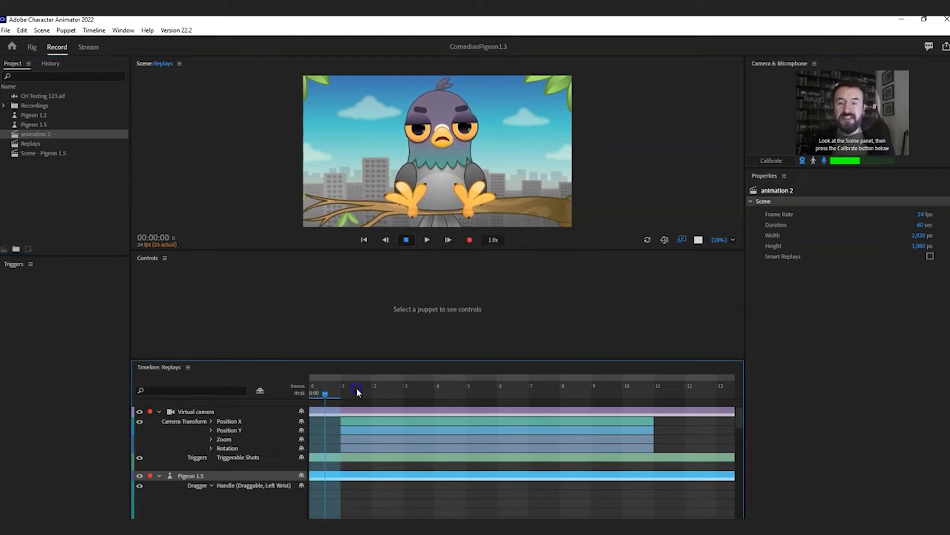
pyautogui.click(437, 390)
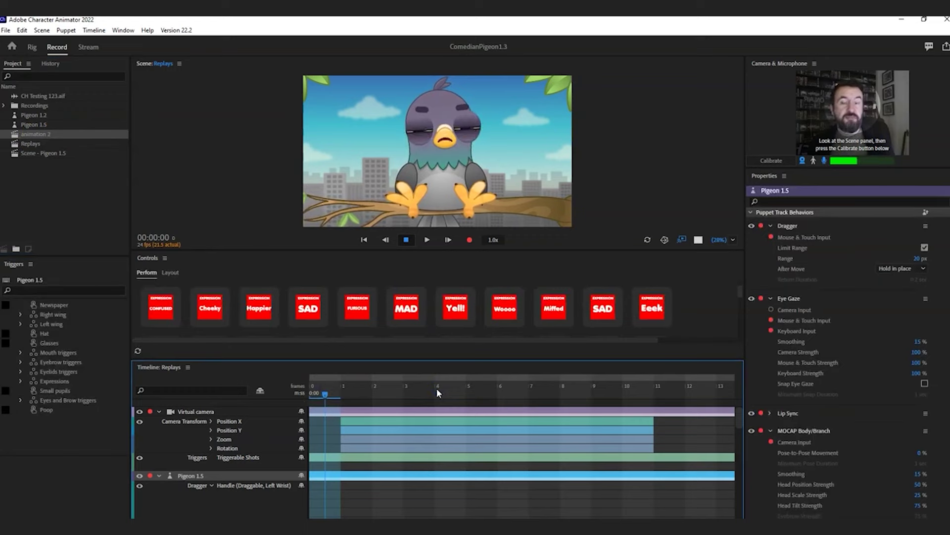
pyautogui.click(439, 437)
pyautogui.moveTo(738, 421); pyautogui.dragTo(740, 443)
pyautogui.click(490, 448)
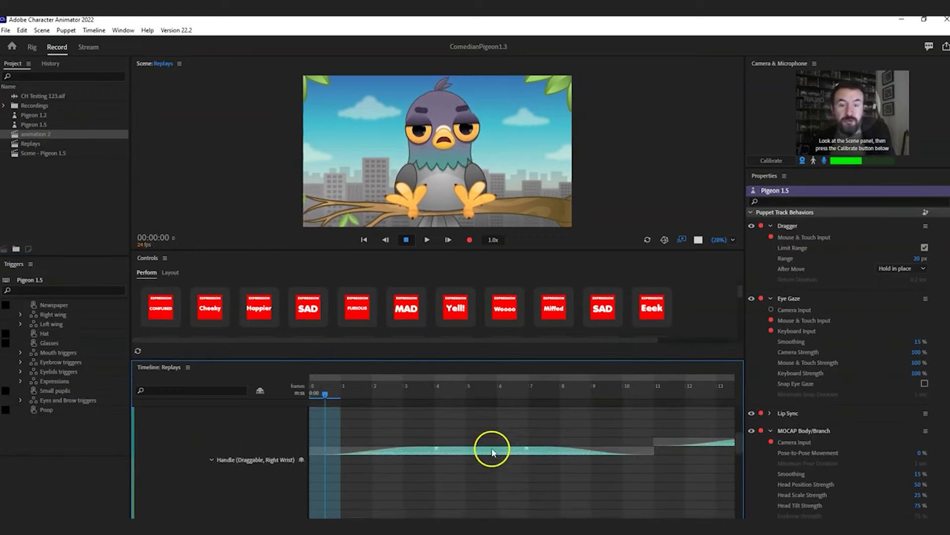
pyautogui.moveTo(475, 454); pyautogui.dragTo(326, 425)
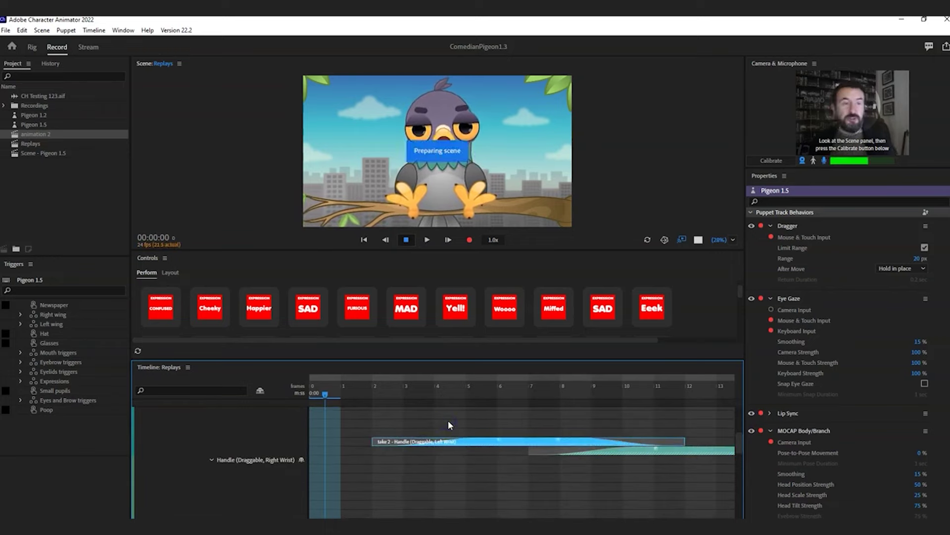